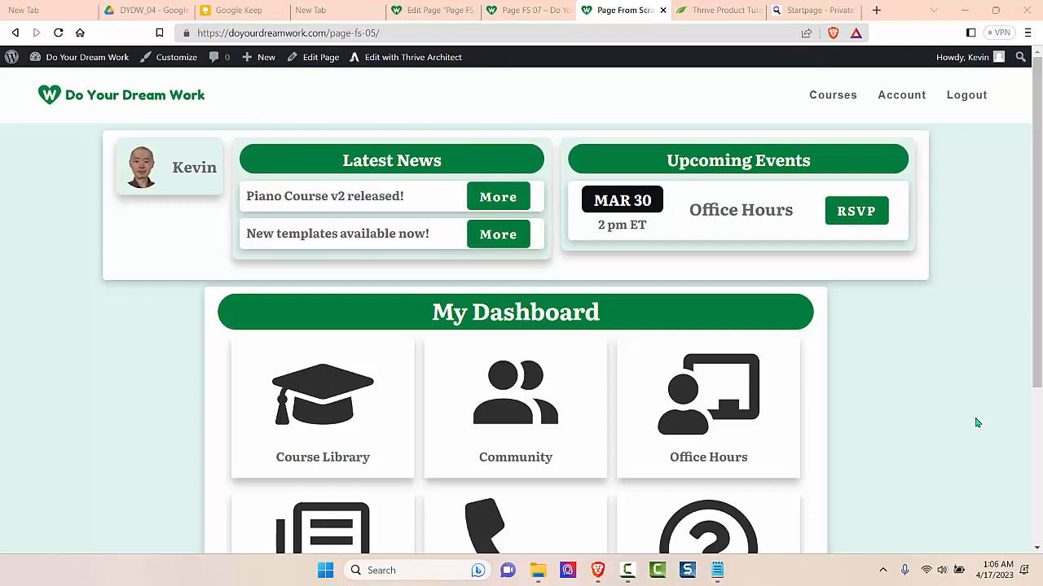
- Look over the finished member dashboard page, from the news and events boxes down to the dashboard tiles and footer
scroll(978, 423, "down", 2)
scroll(977, 423, "up", 2)
scroll(853, 359, "down", 1)
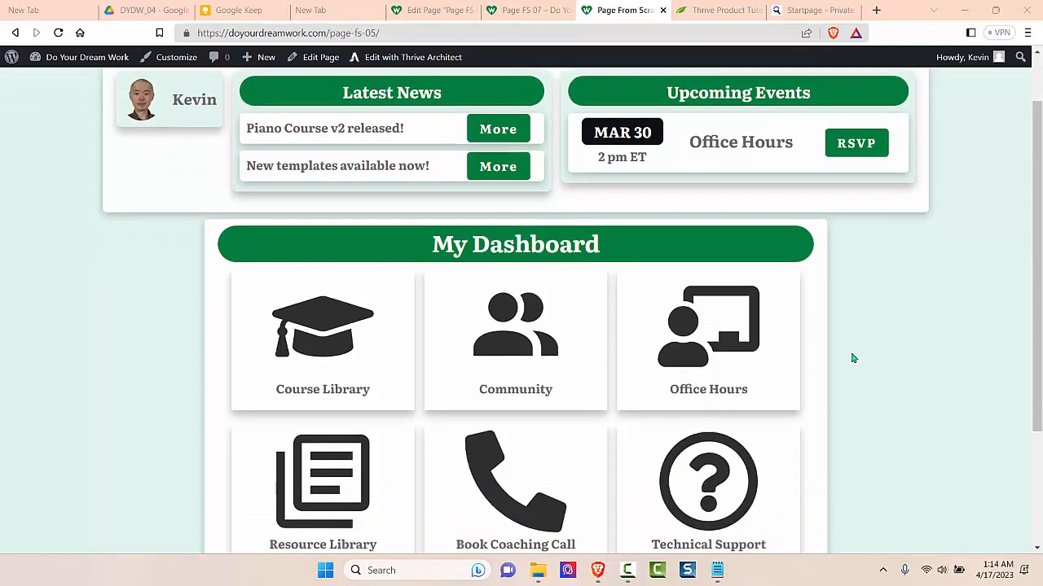
scroll(853, 358, "down", 1)
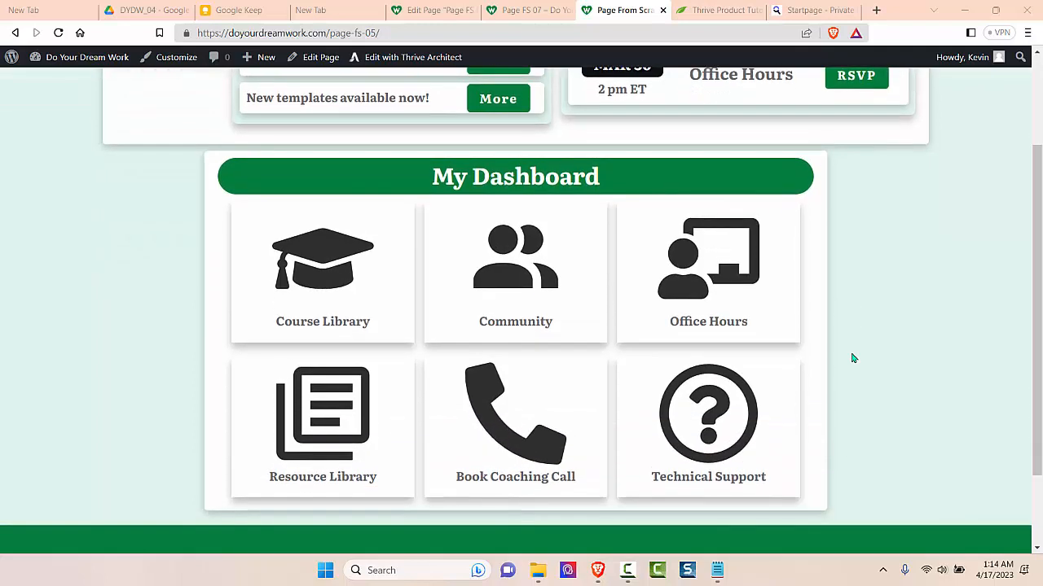
scroll(853, 358, "down", 1)
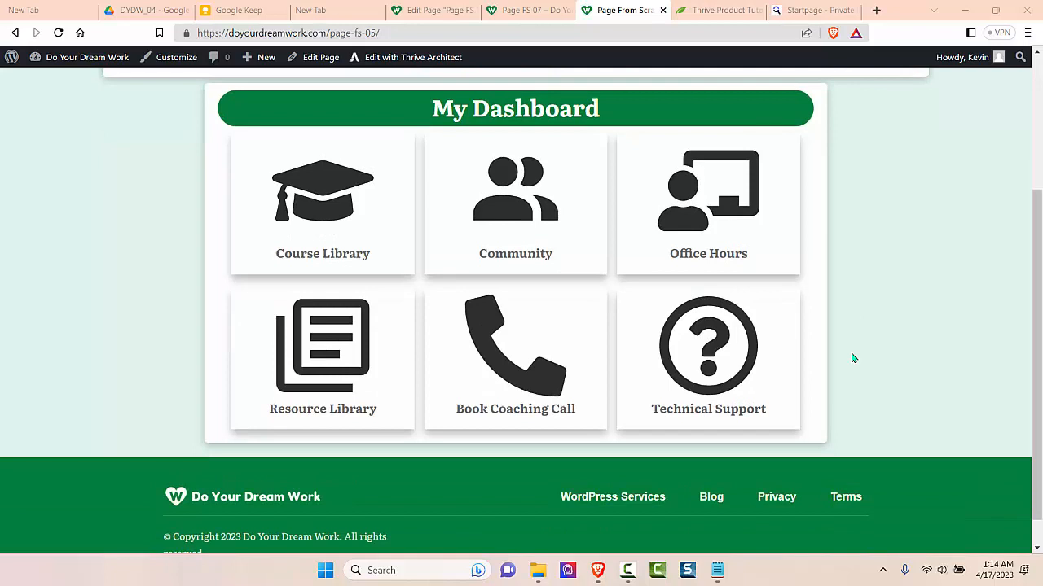
scroll(853, 358, "up", 1)
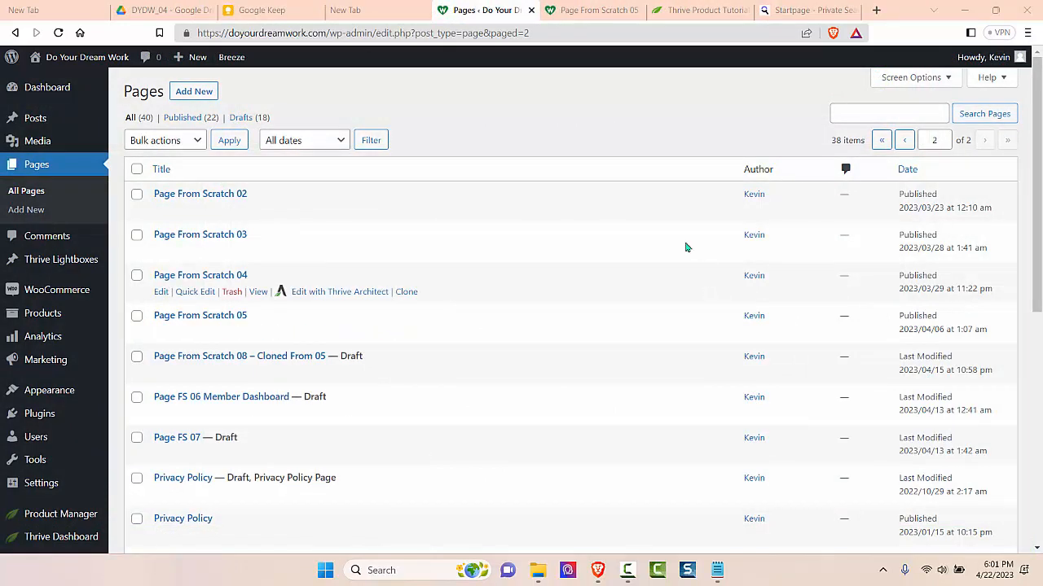
- Create a new page titled "Member Dashboard Demo" and publish it
left_click(195, 92)
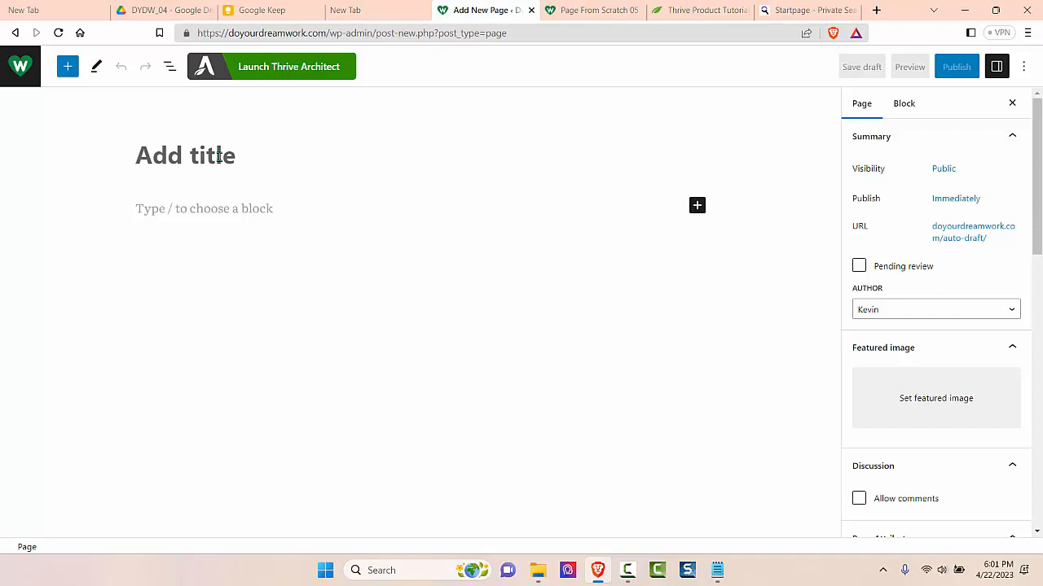
type("Mem")
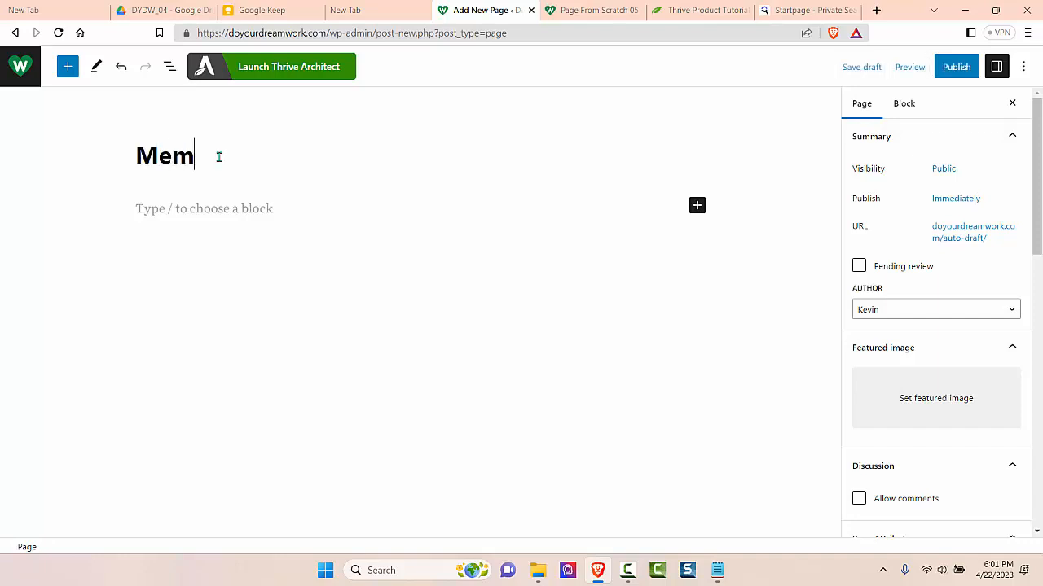
type("ber Dashboard Demo")
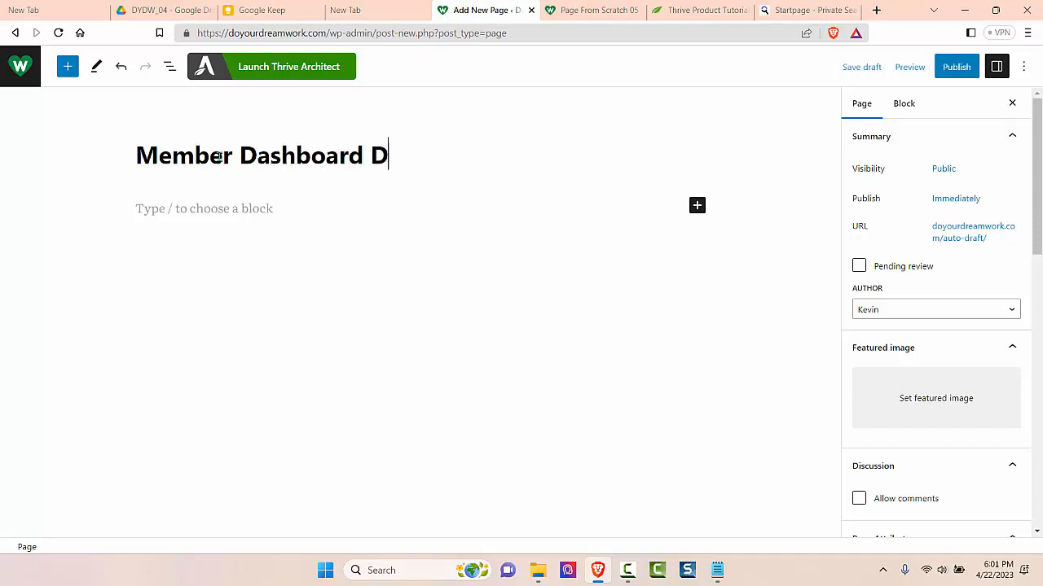
left_click(955, 70)
left_click(904, 67)
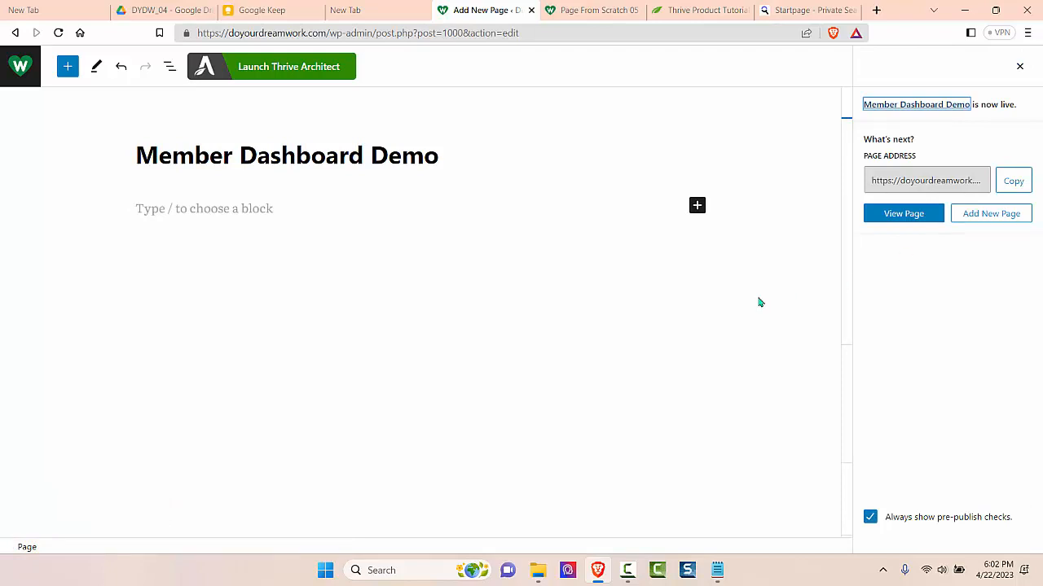
- Launch Thrive Architect for the new page and choose the Blank Page with Header and Footer template
left_click(292, 74)
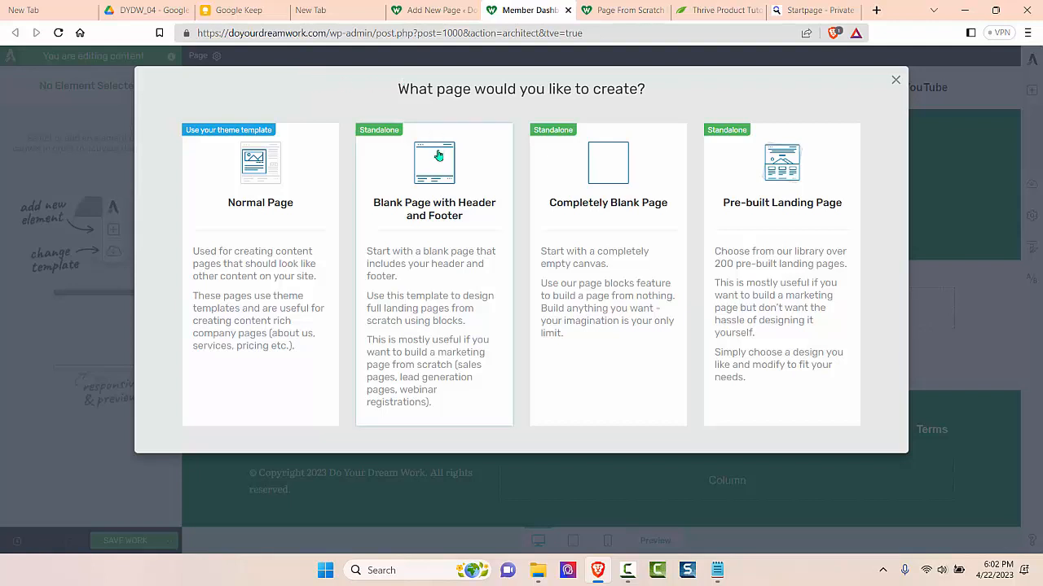
left_click(435, 241)
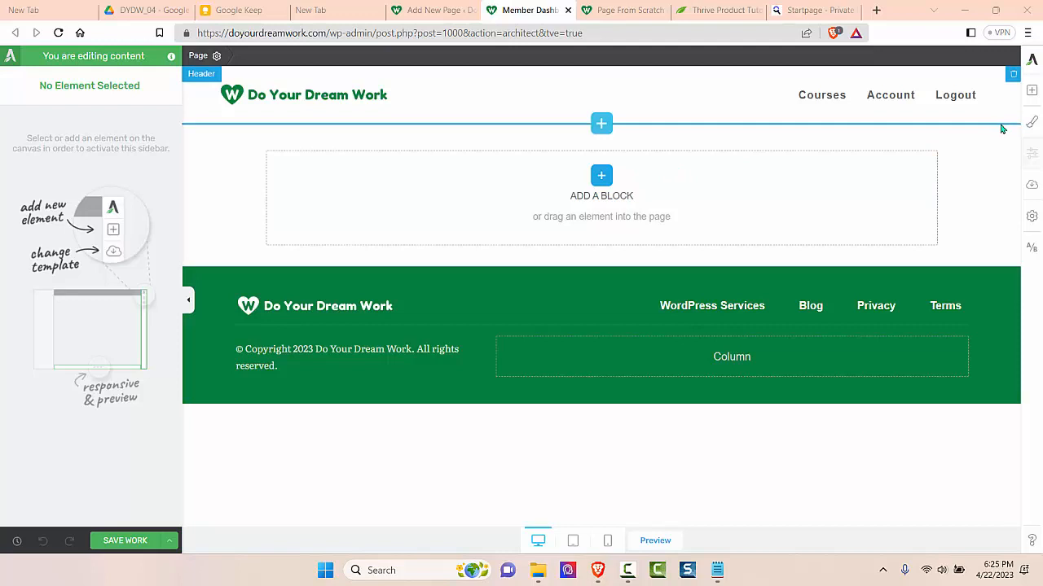
- Add a Background Section element above the empty block placeholder, between the header and the footer
left_click(1032, 91)
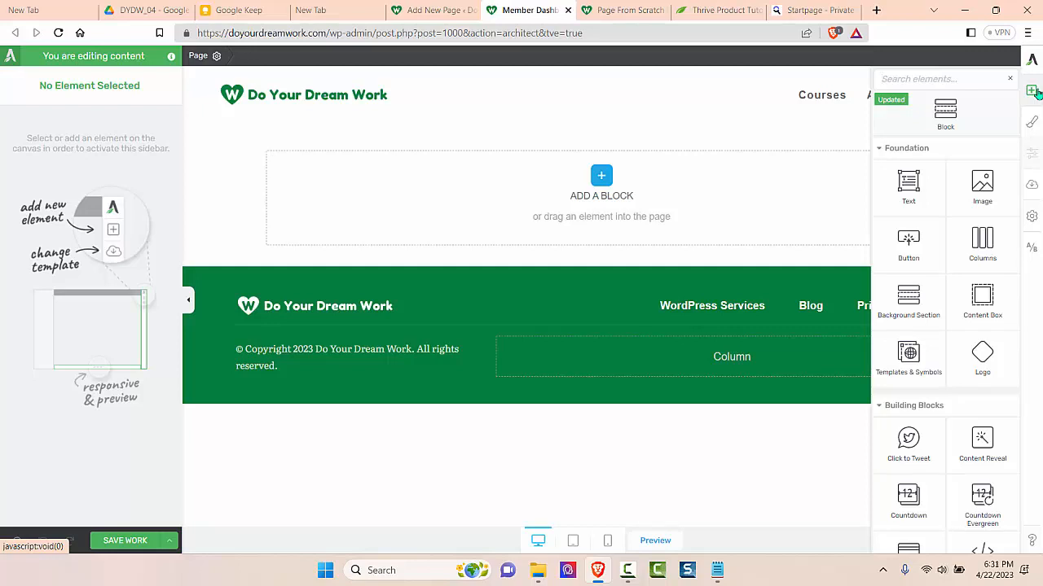
left_click(1035, 92)
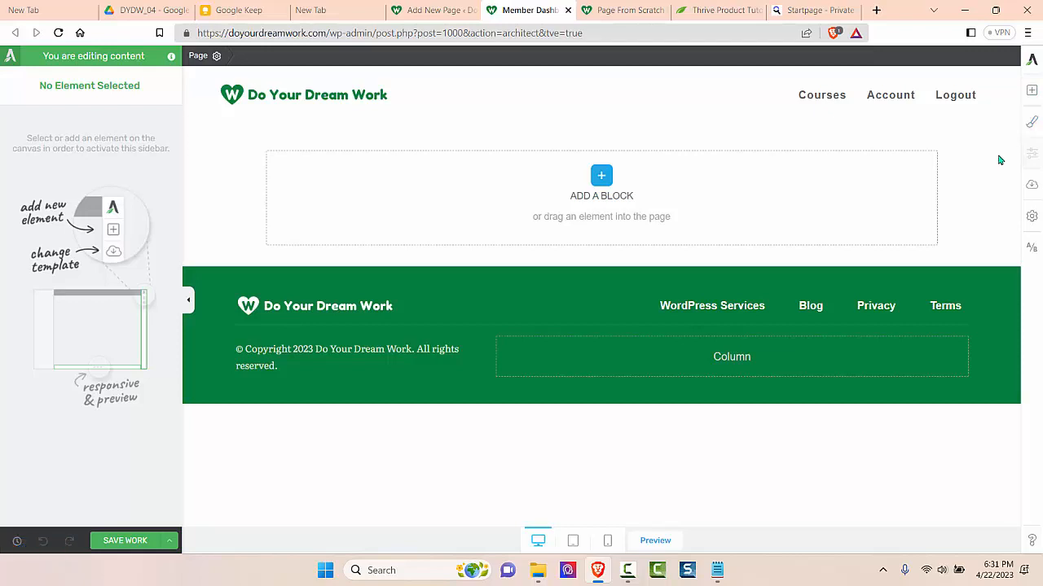
left_click(1032, 94)
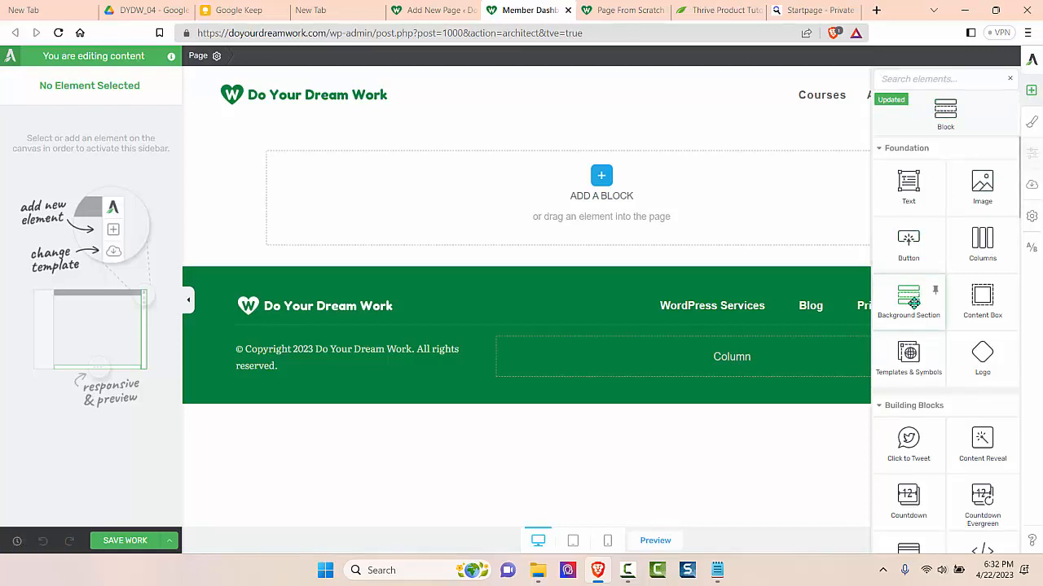
left_click_drag(913, 303, 673, 159)
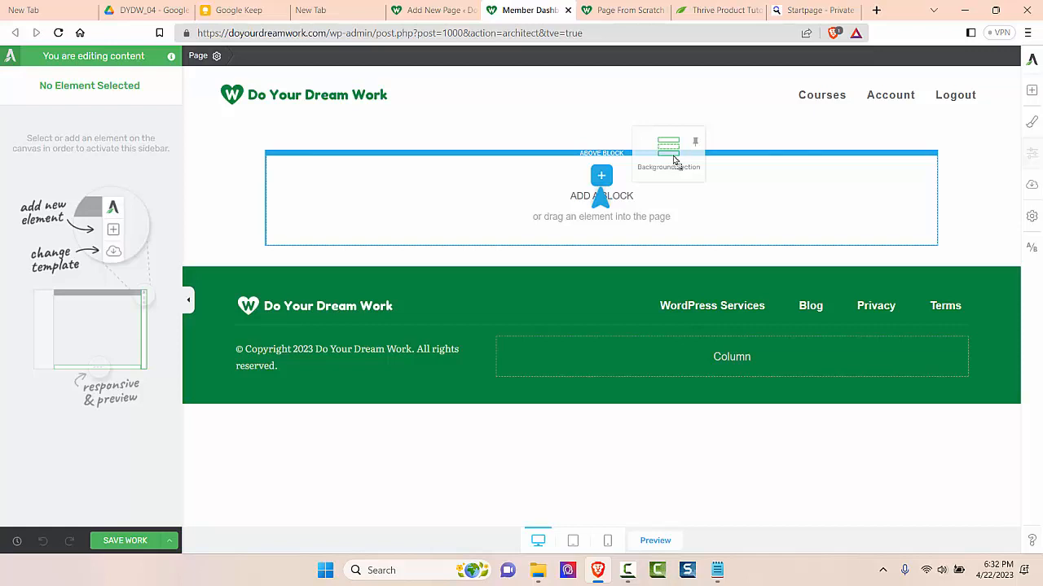
left_click_drag(673, 160, 613, 149)
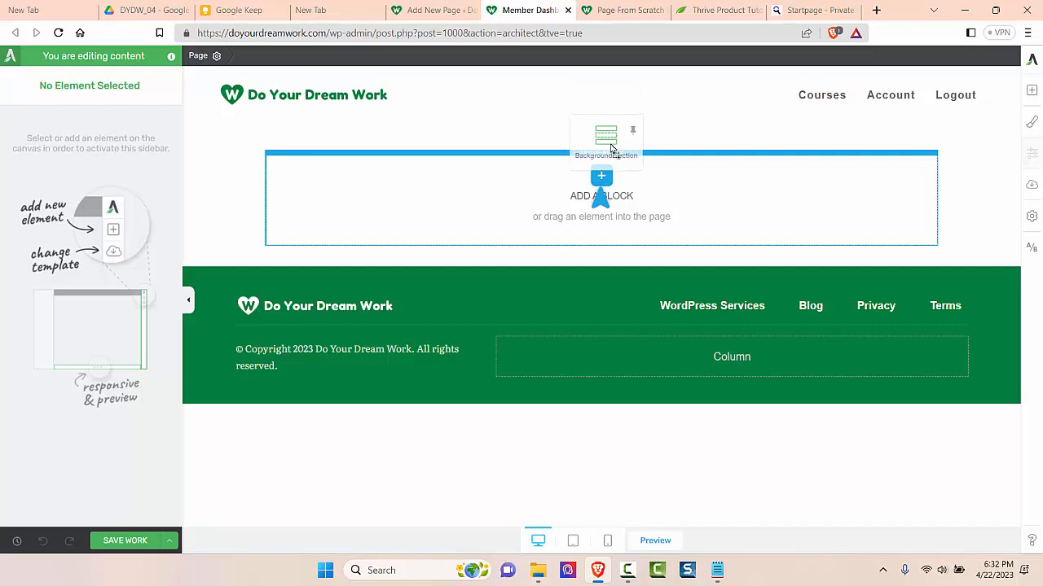
left_click_drag(611, 146, 615, 154)
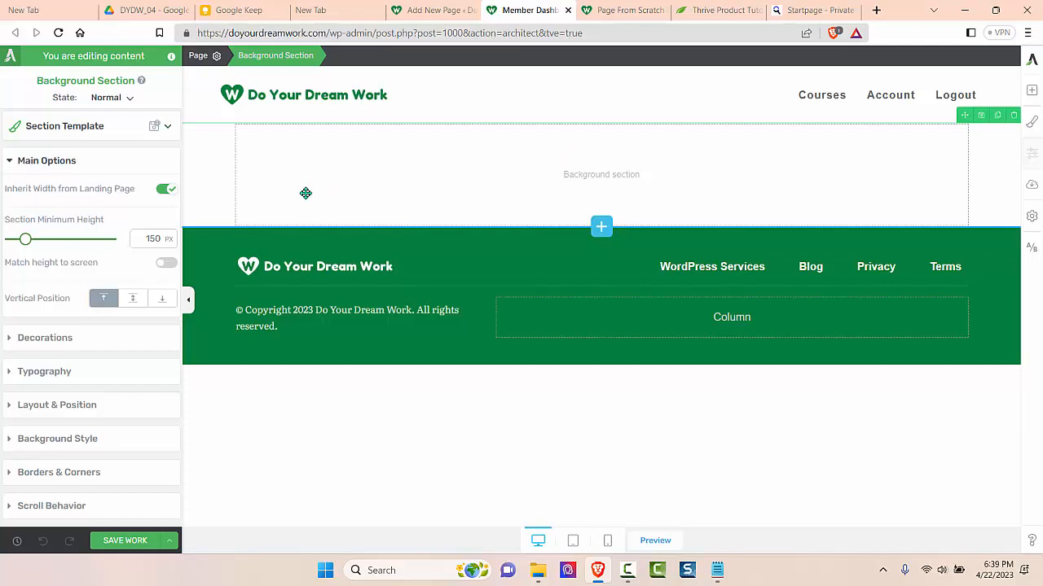
- Stop the background section from inheriting the landing page width and make its content cover the entire screen width
left_click(163, 189)
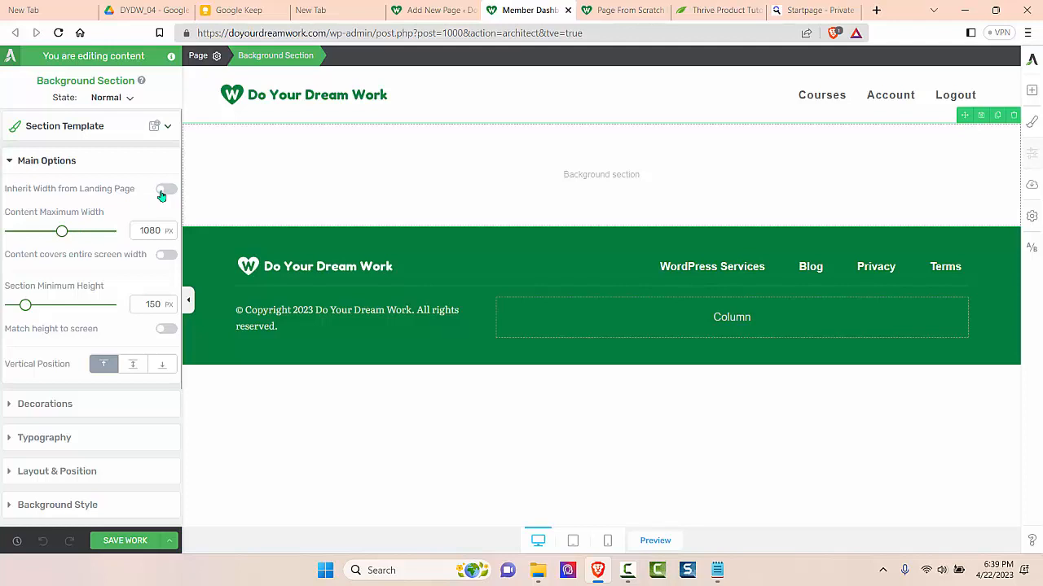
left_click(167, 255)
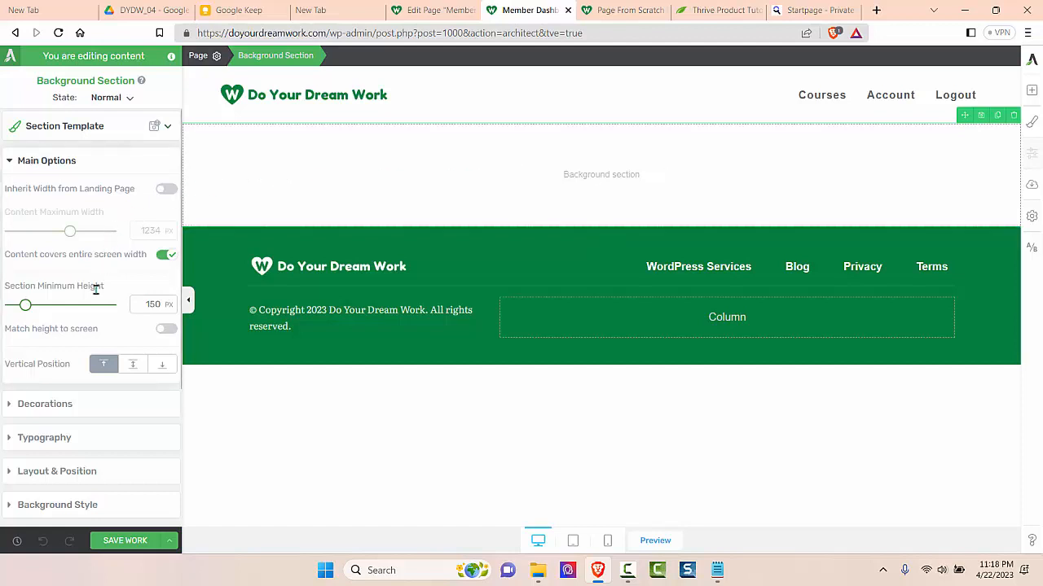
- Give the background section a solid color layer in the pale green Accent Low Opacity theme color and save the work
scroll(96, 293, "down", 2)
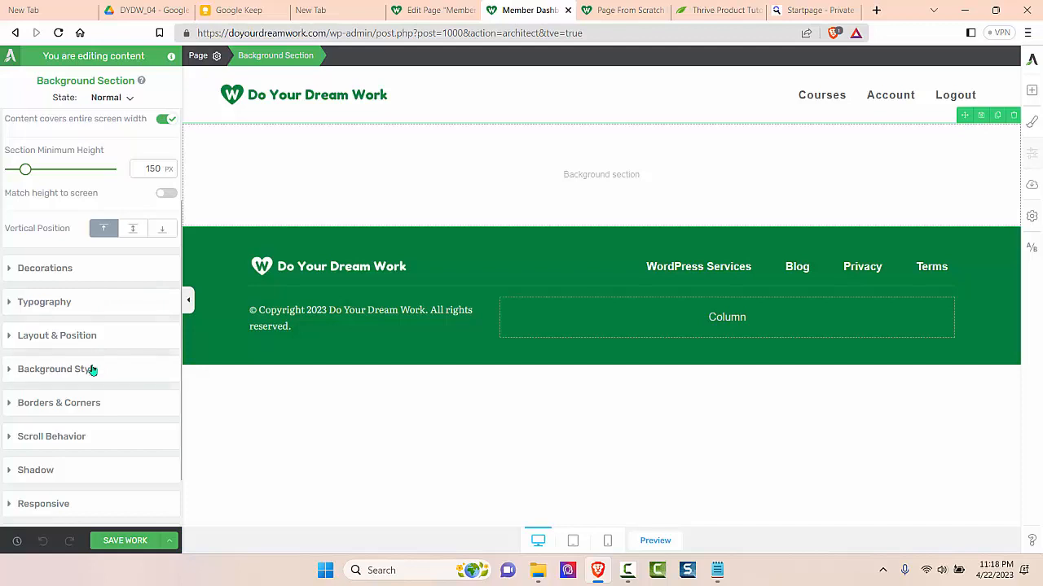
left_click(91, 369)
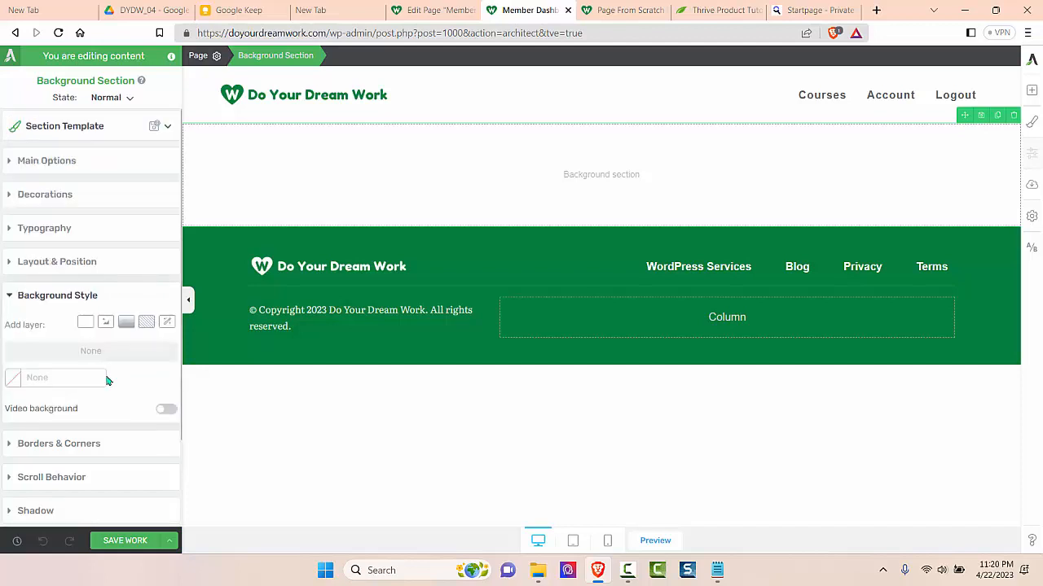
left_click(85, 323)
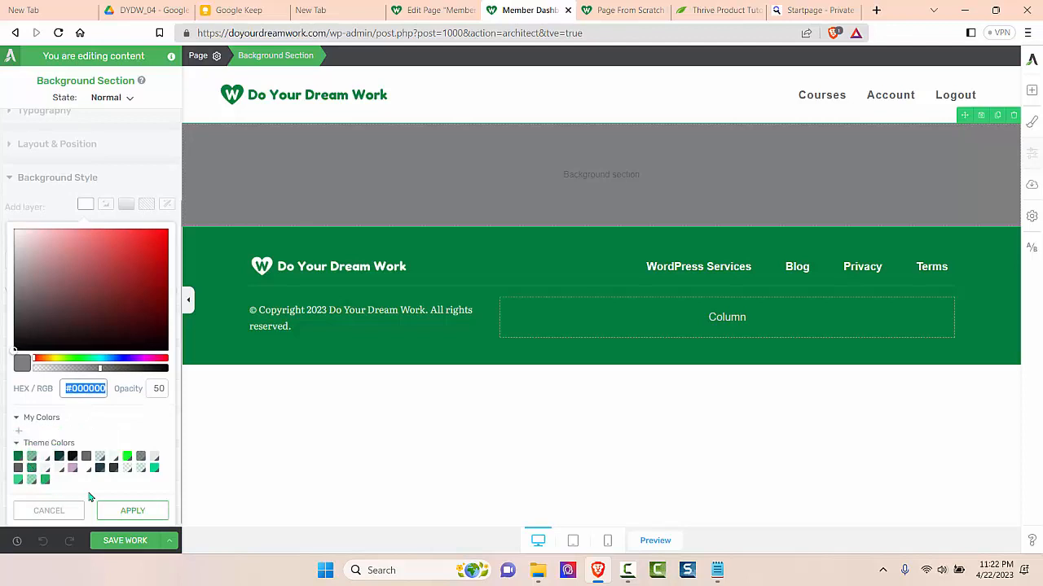
left_click(141, 471)
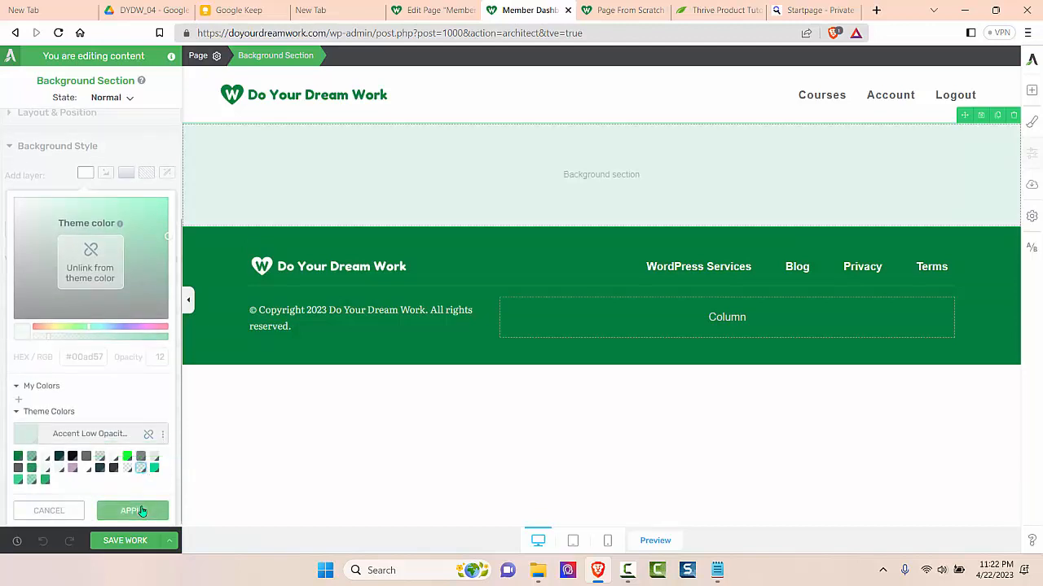
left_click(140, 509)
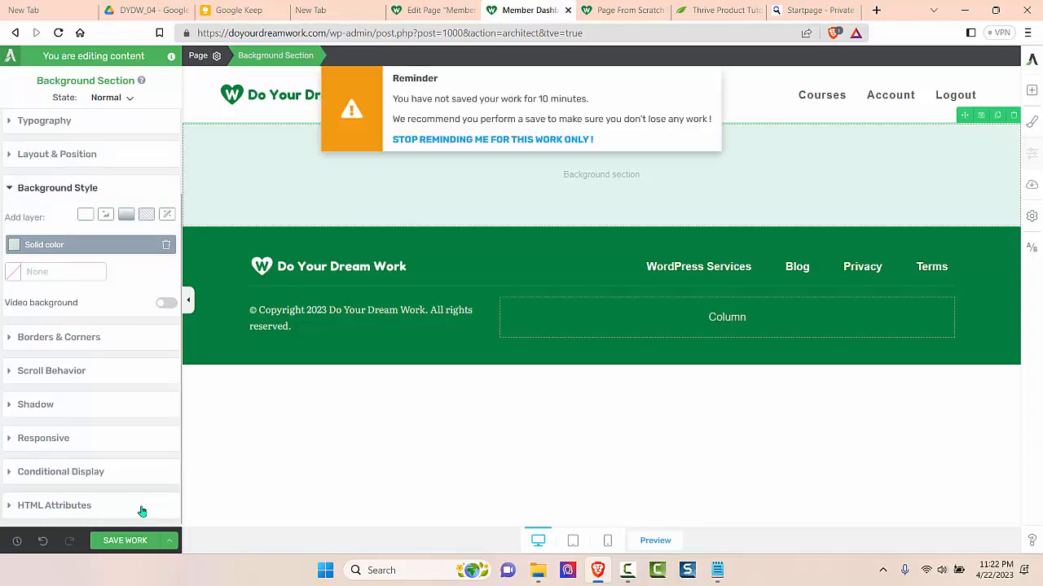
left_click(130, 542)
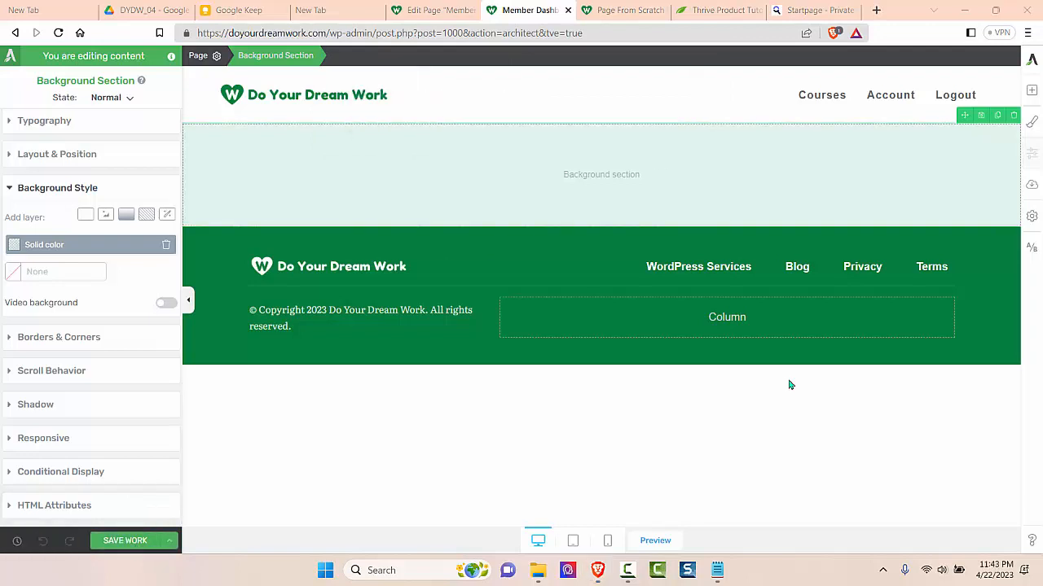
- Check the finished dashboard page for reference and add a Content Box inside the background section
left_click(626, 10)
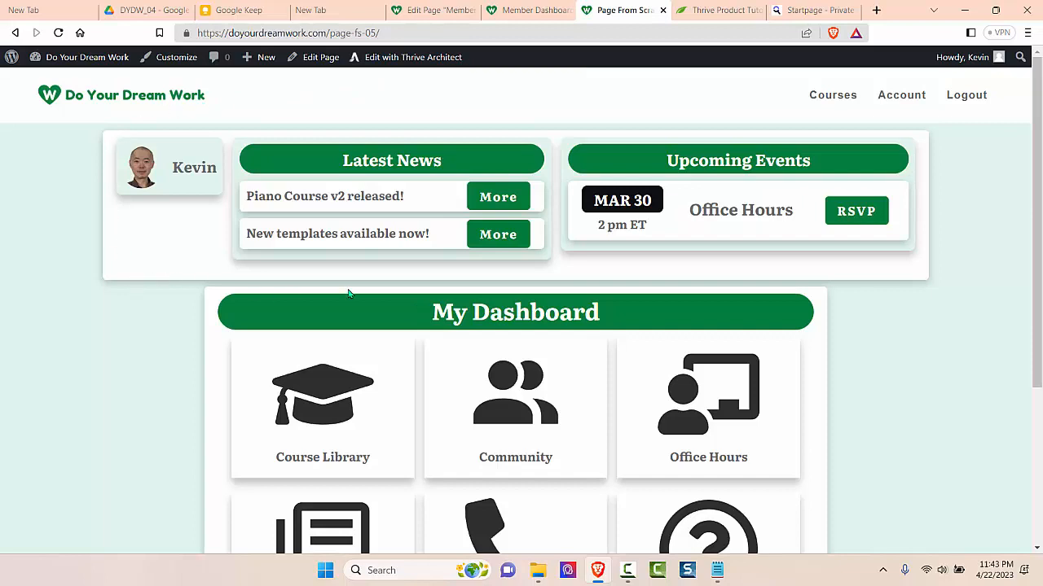
left_click(533, 16)
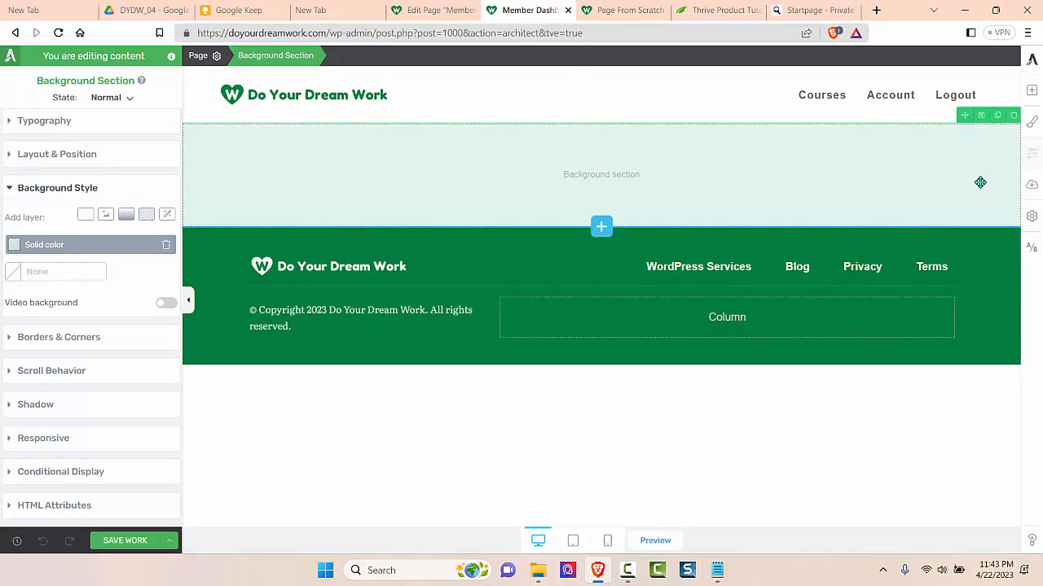
left_click(1032, 92)
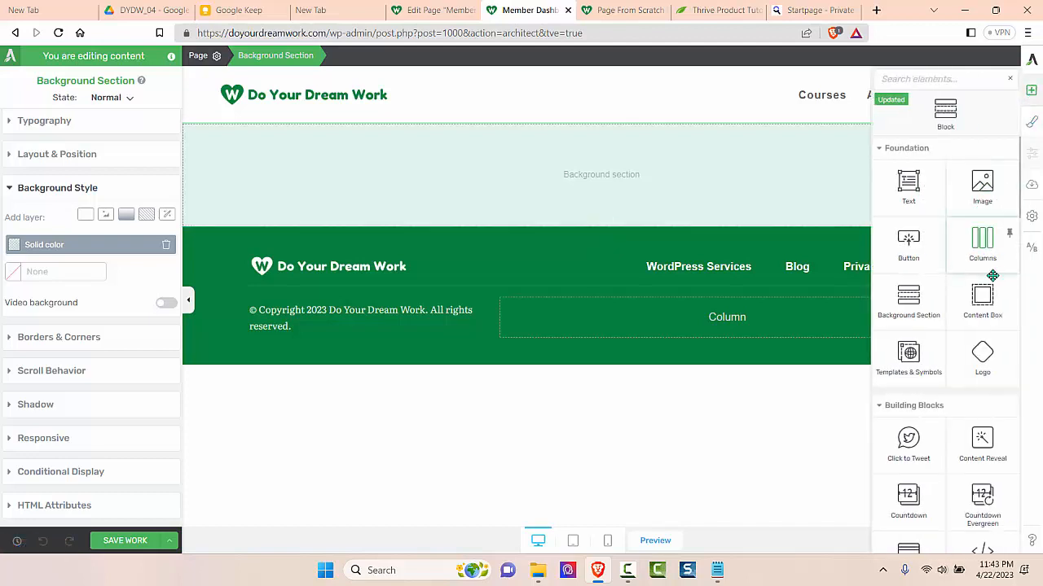
left_click_drag(985, 297, 625, 178)
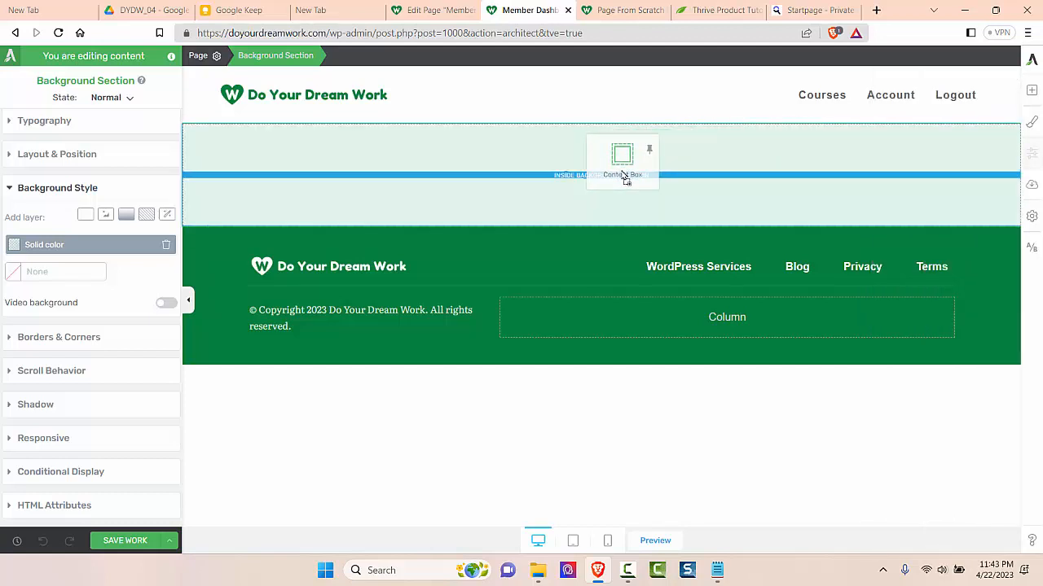
left_click_drag(625, 177, 656, 184)
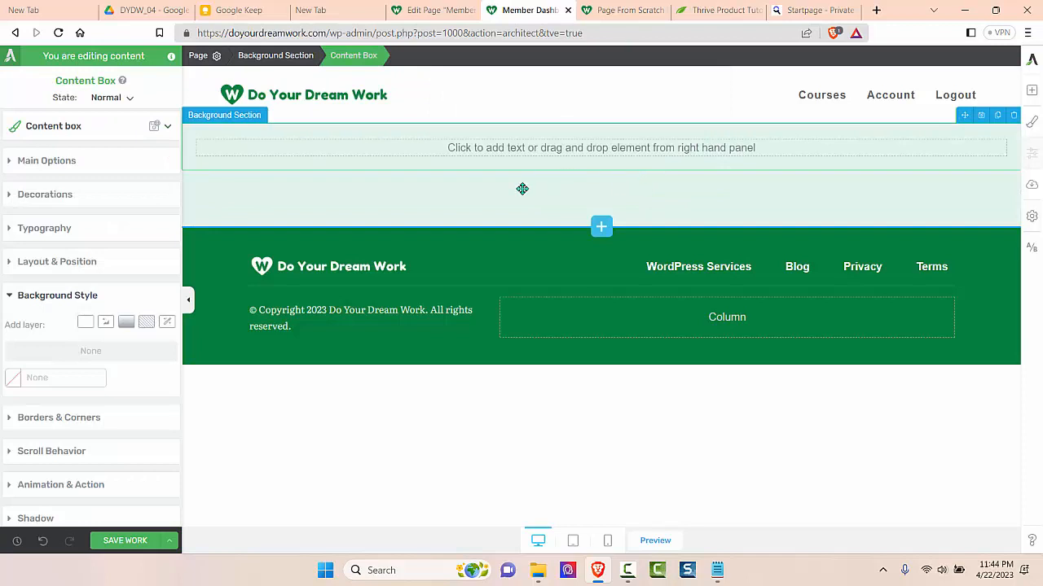
- Give the content box a solid background layer in the white Light elements theme color
left_click(86, 323)
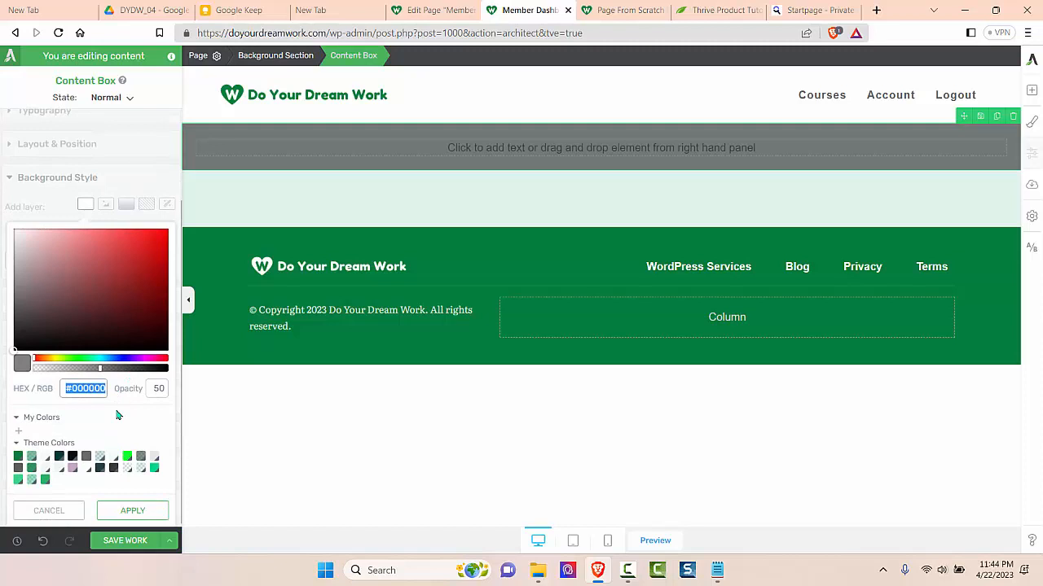
left_click(88, 468)
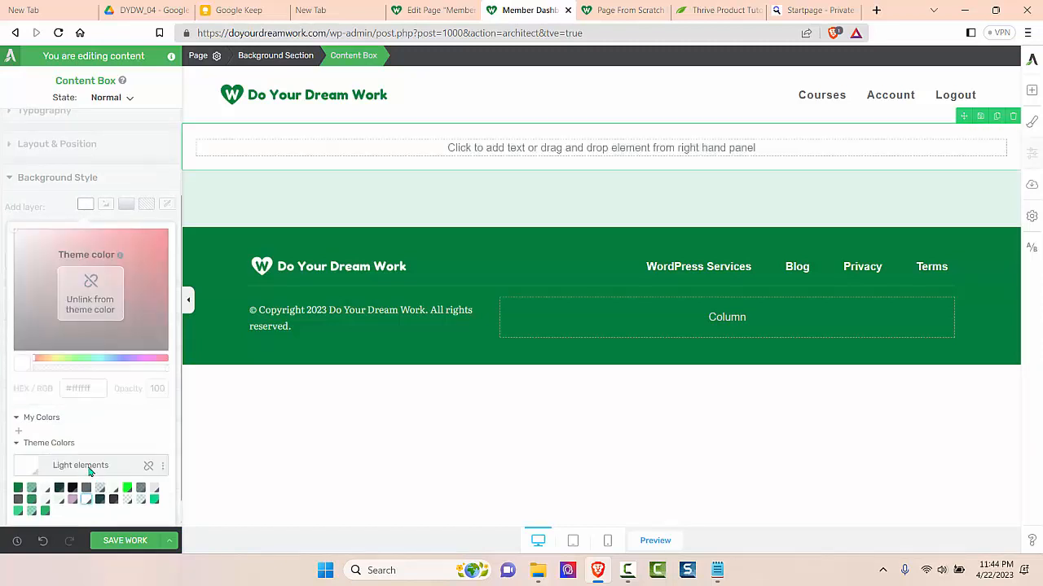
left_click(122, 511)
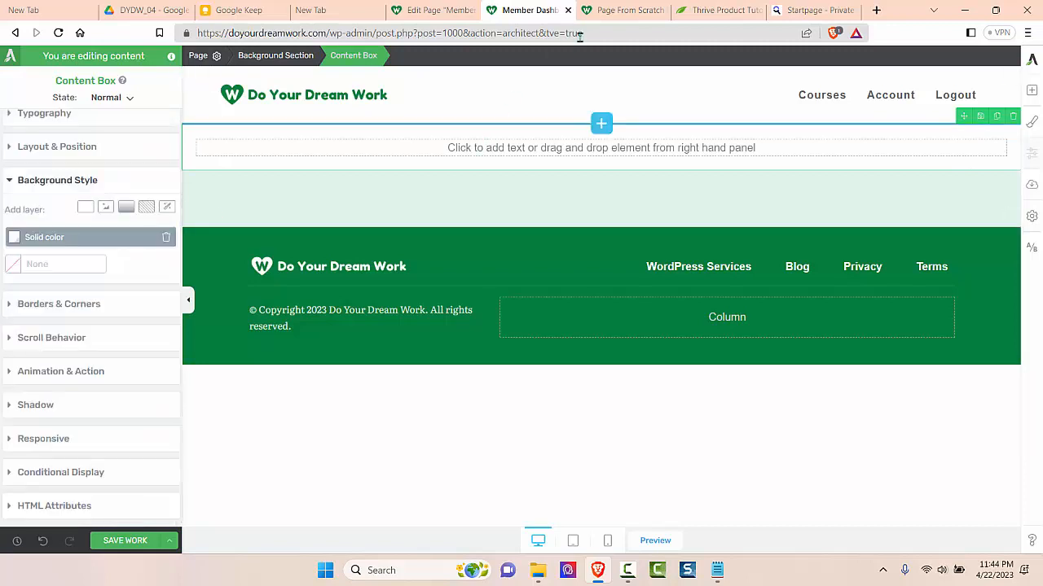
- Check the finished dashboard page for reference and set the content box's left and right margins to 150 px
left_click(624, 10)
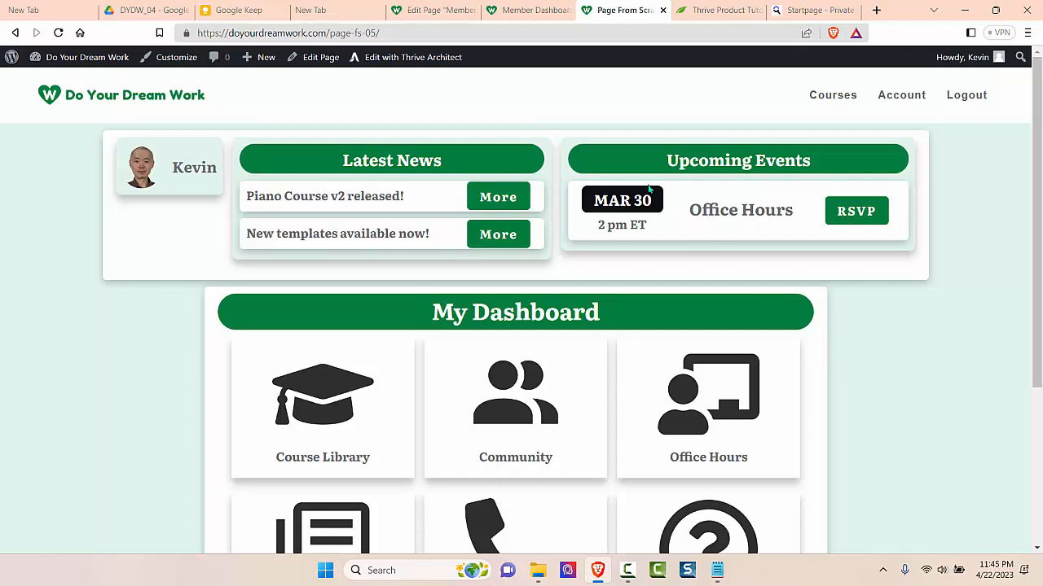
left_click(512, 13)
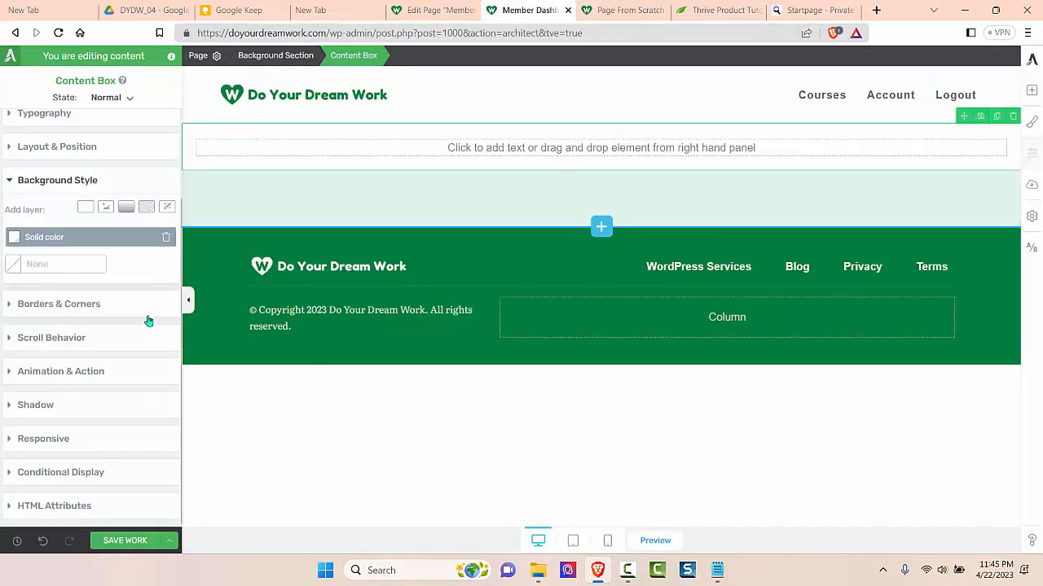
scroll(149, 320, "up", 2)
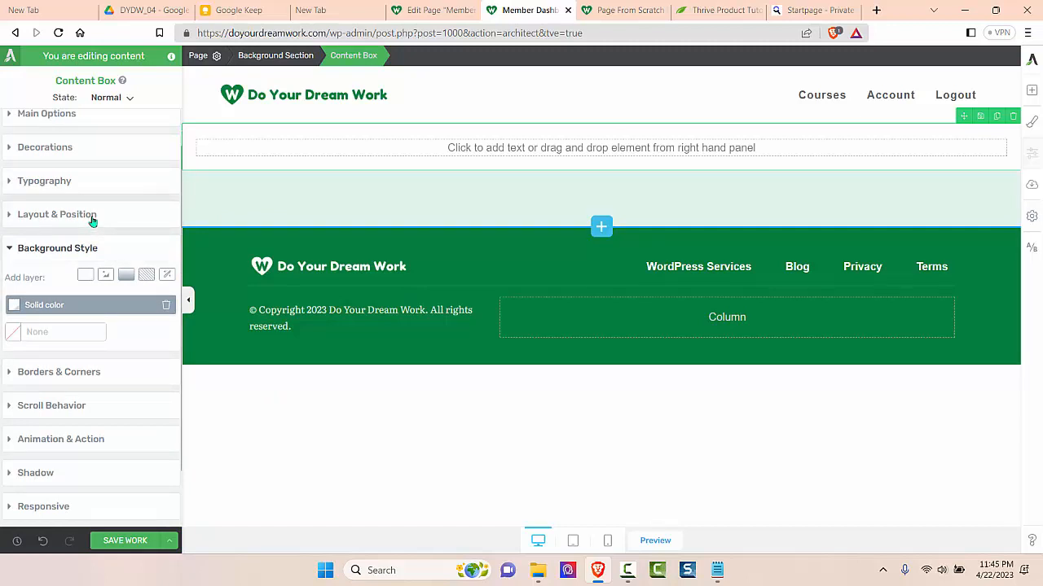
left_click(57, 214)
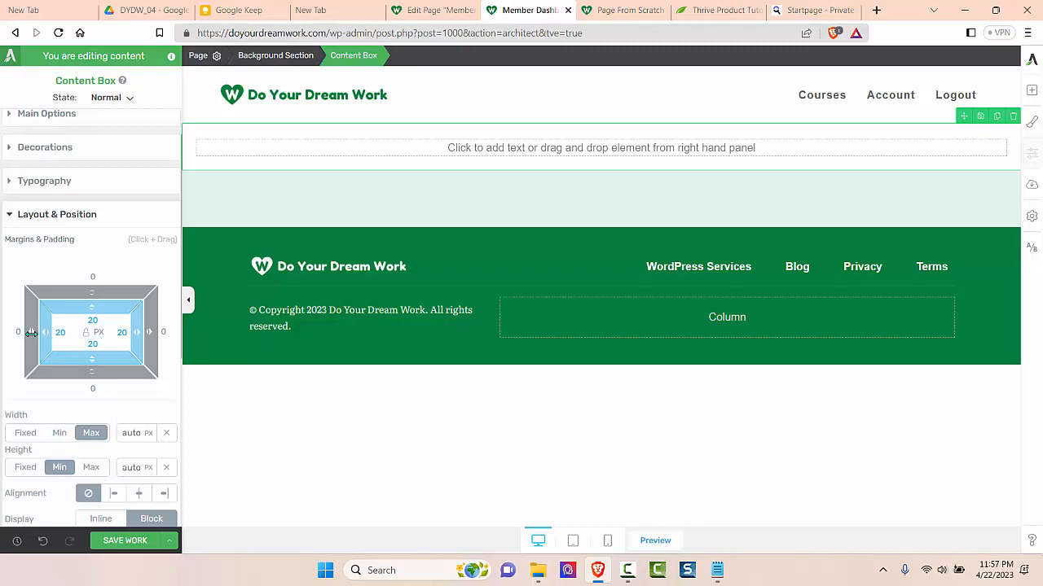
left_click_drag(31, 332, 26, 333)
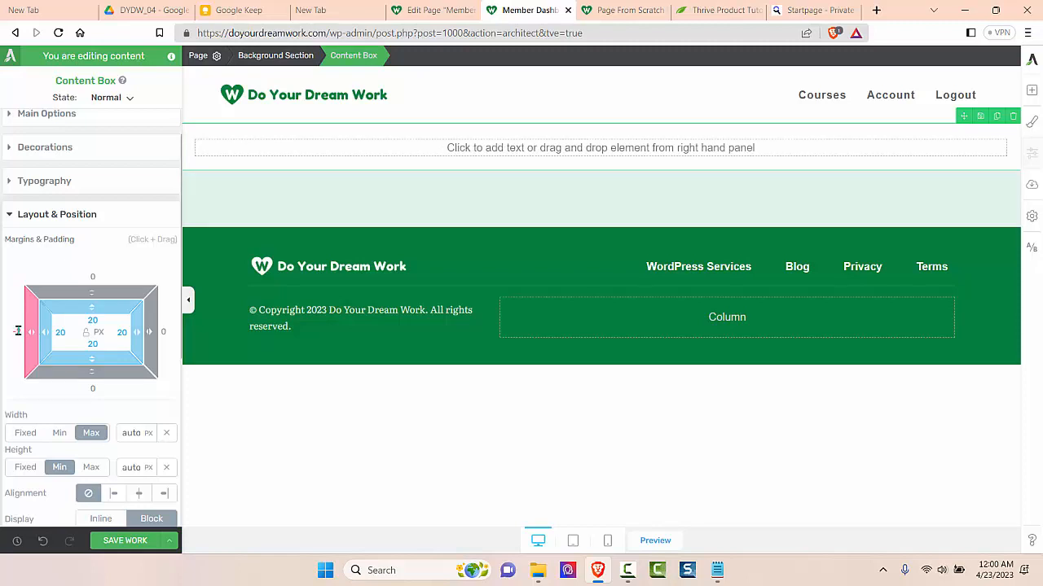
left_click(17, 330)
type("150")
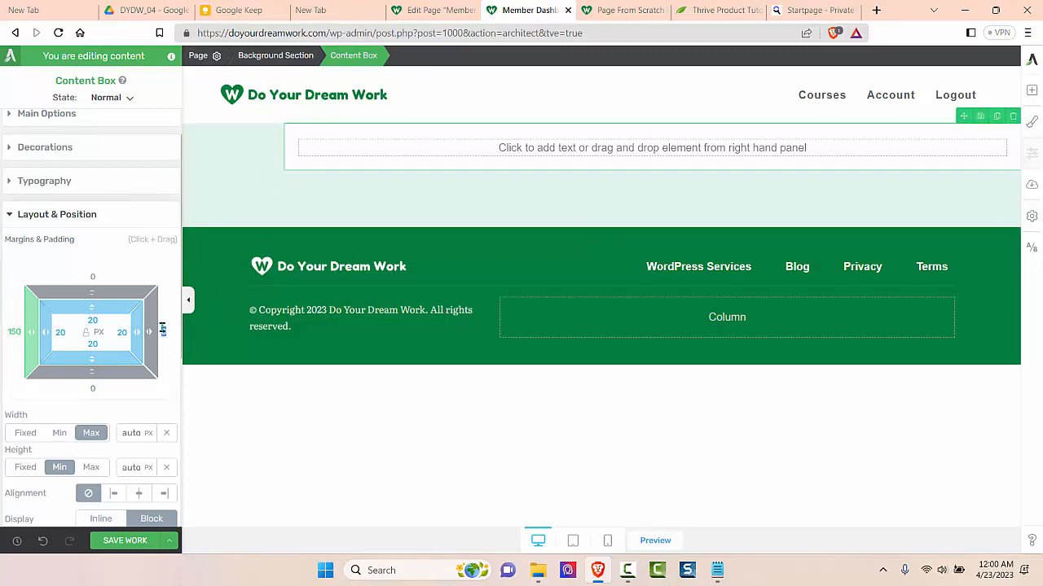
type("150")
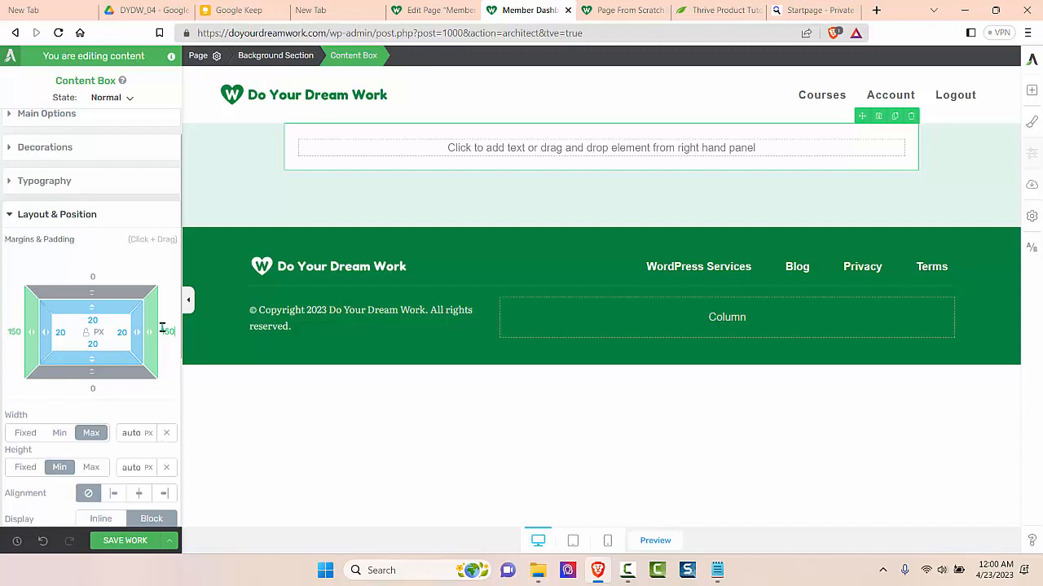
- Set the content box's top and bottom margins to 10 px
left_click(95, 276)
type("1")
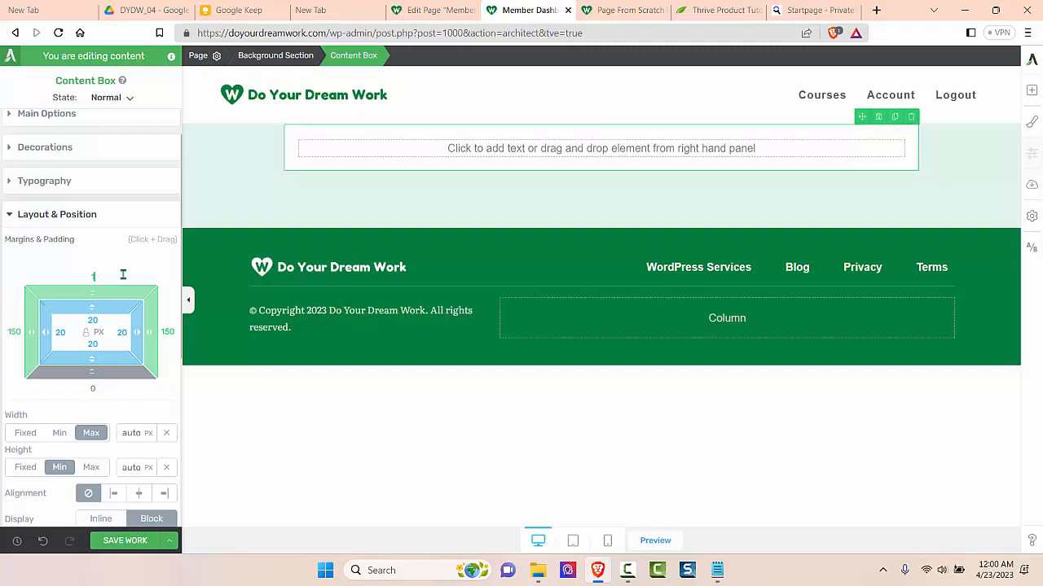
type("0")
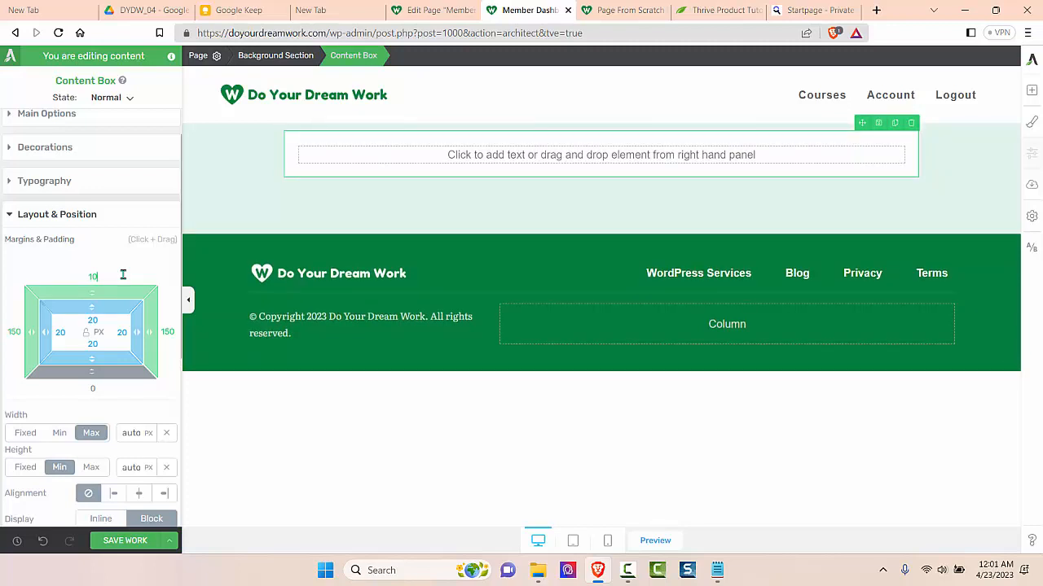
left_click(93, 390)
type("10")
key("Return")
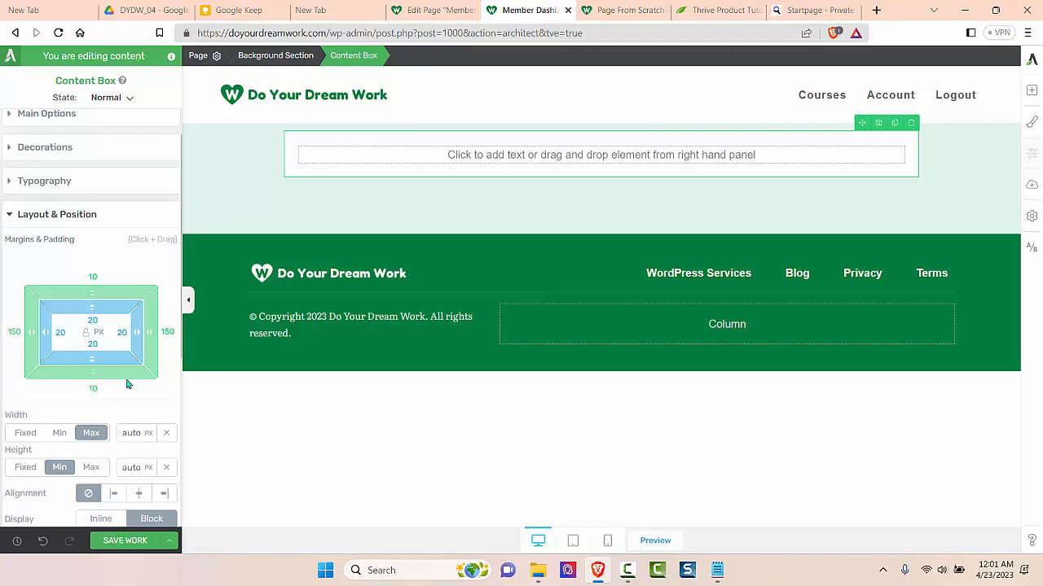
- Set the content box's top and bottom padding to 10 px
left_click(93, 318)
type("10")
key("Return")
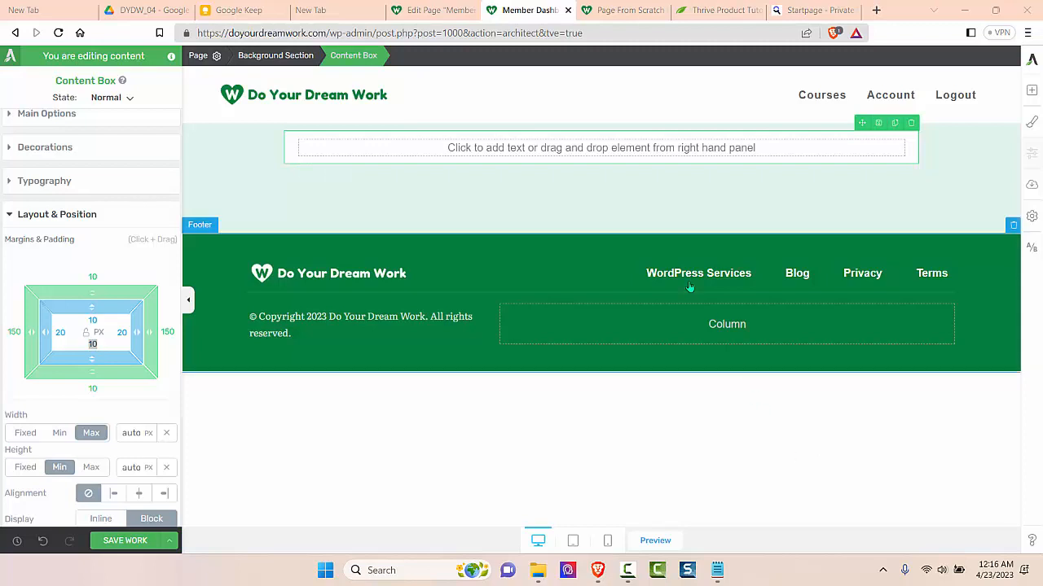
- Compare with the finished dashboard page and add a Columns element with three equal 1/3 columns inside the content box
left_click(626, 12)
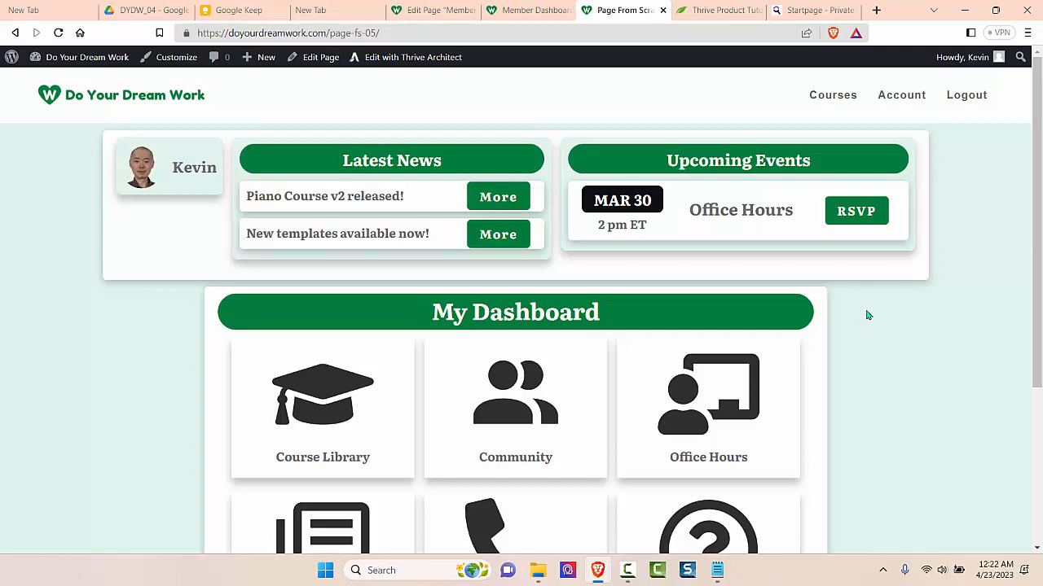
left_click(528, 11)
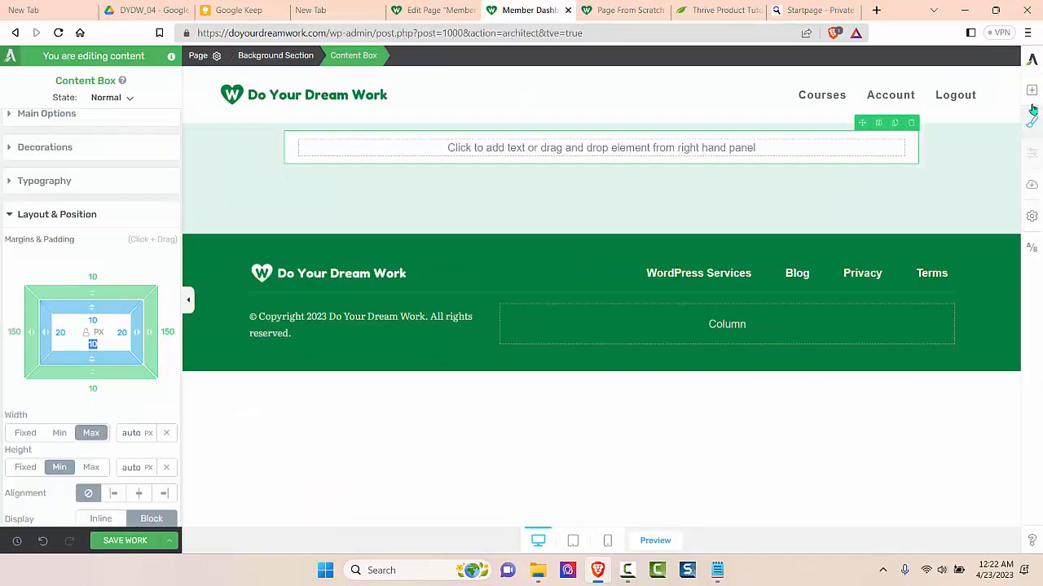
left_click(1031, 94)
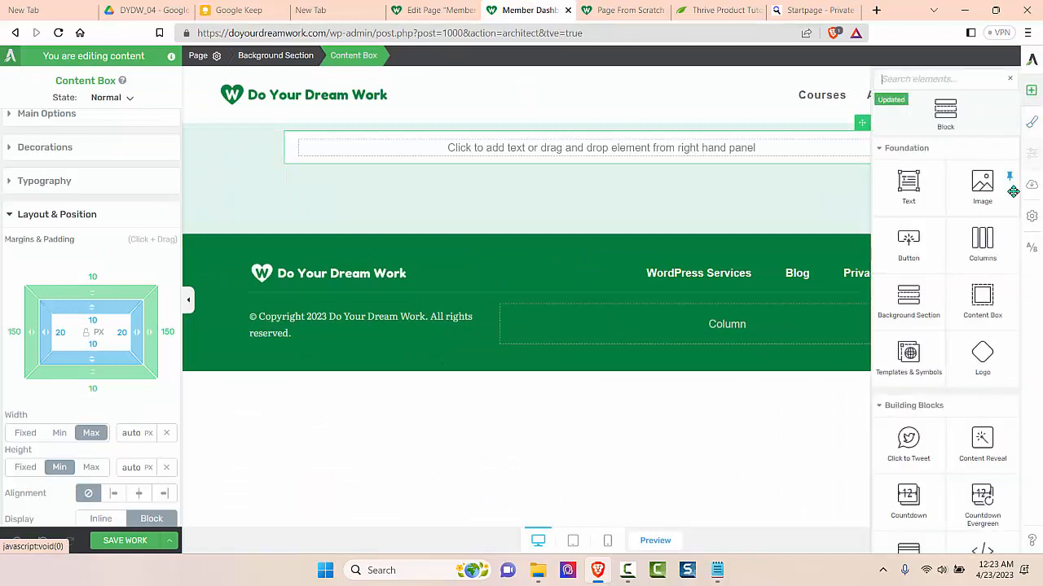
left_click_drag(982, 241, 635, 155)
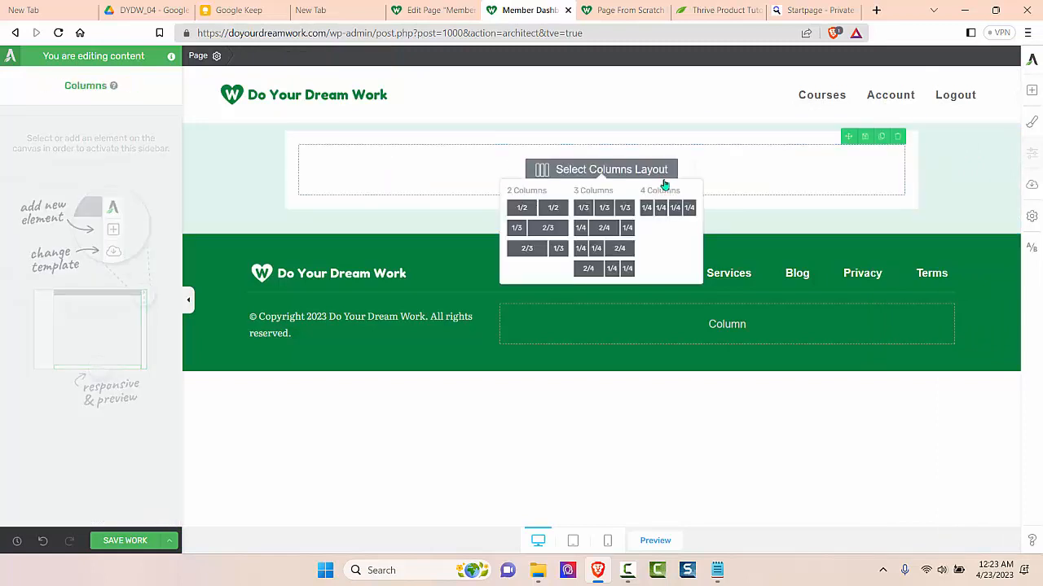
left_click(607, 210)
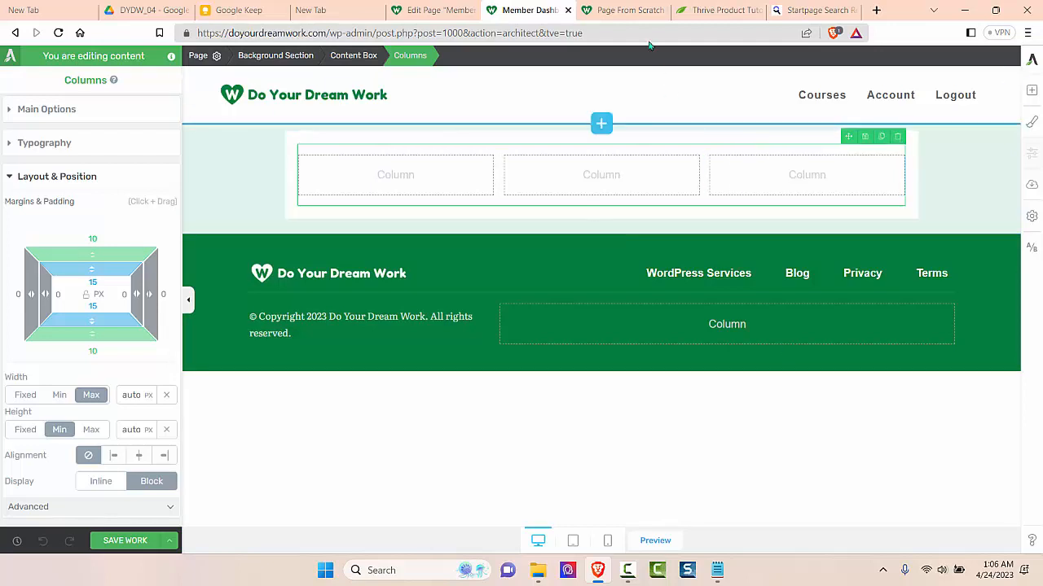
- Check the finished dashboard page again and add a Content Box in the first of the three columns
left_click(629, 12)
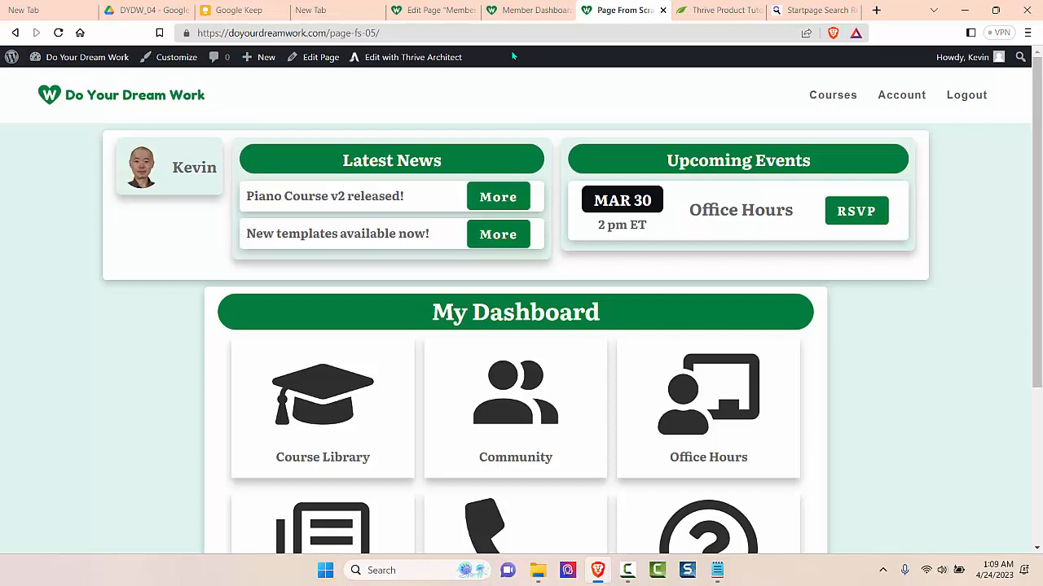
left_click(530, 10)
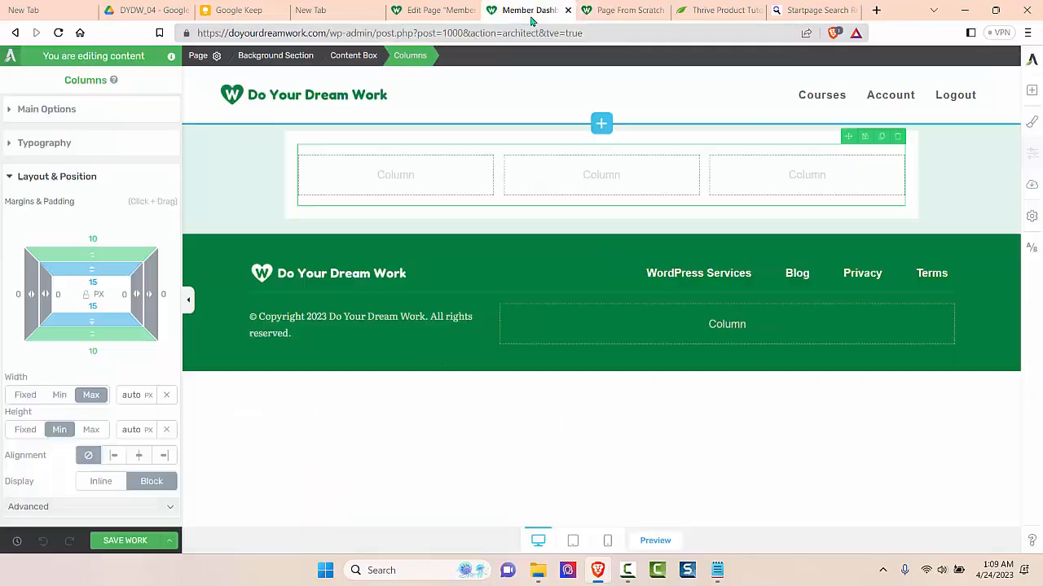
left_click(1033, 90)
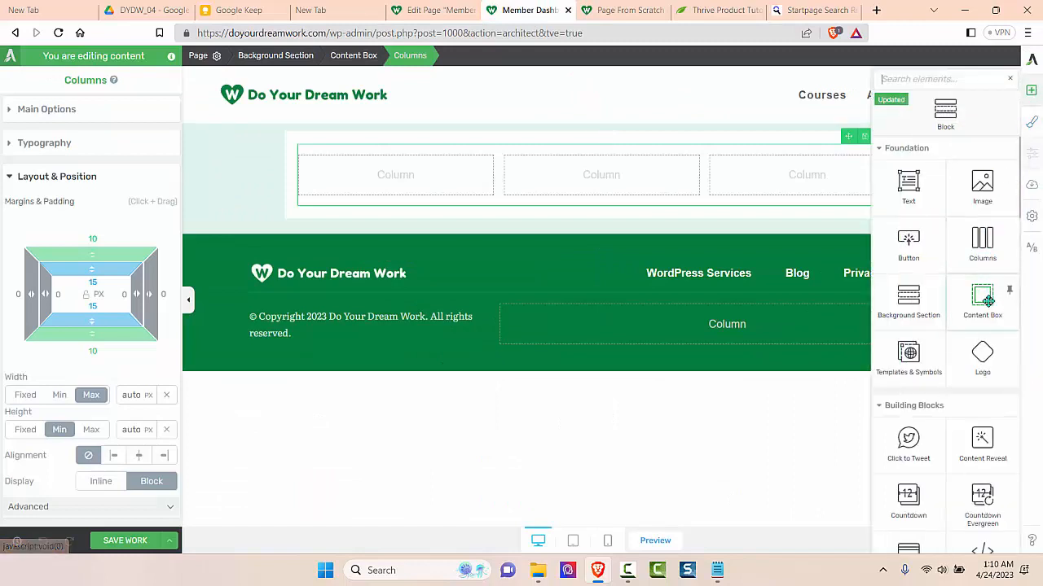
left_click_drag(983, 298, 410, 179)
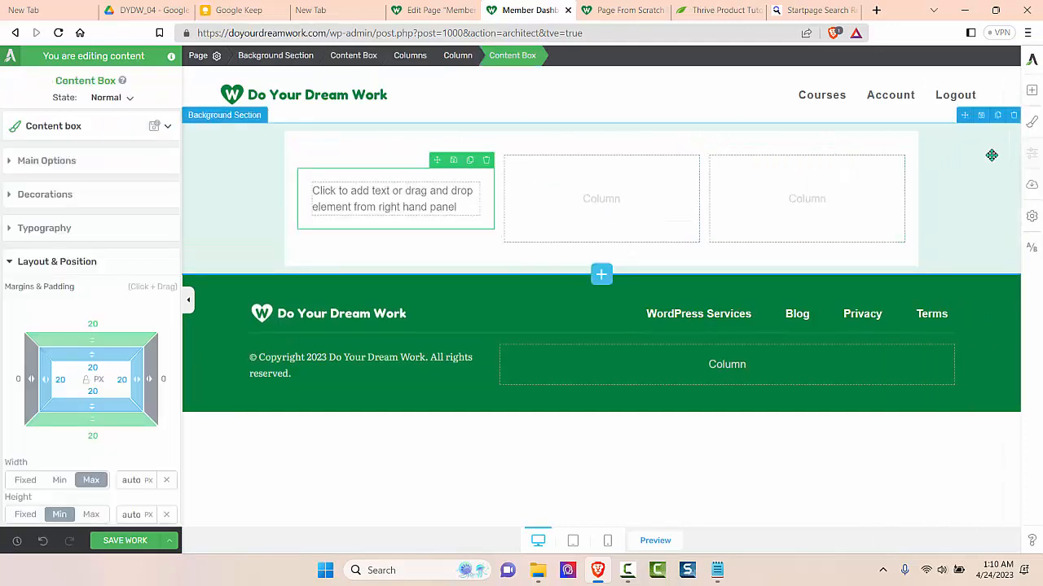
- Insert a Columns element with two equal 1/2 columns inside the first column's content box
left_click(1032, 93)
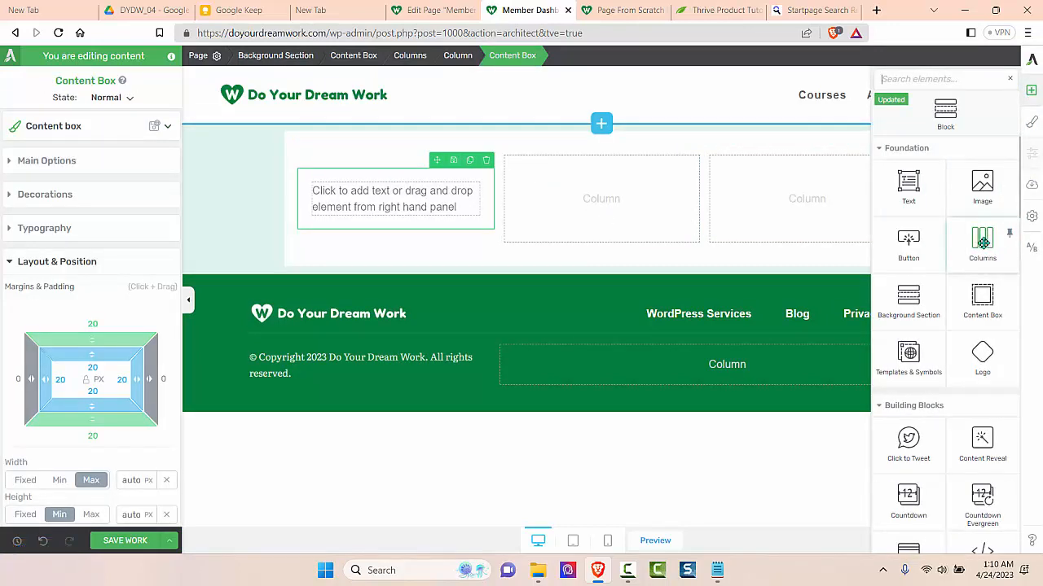
left_click_drag(982, 241, 403, 190)
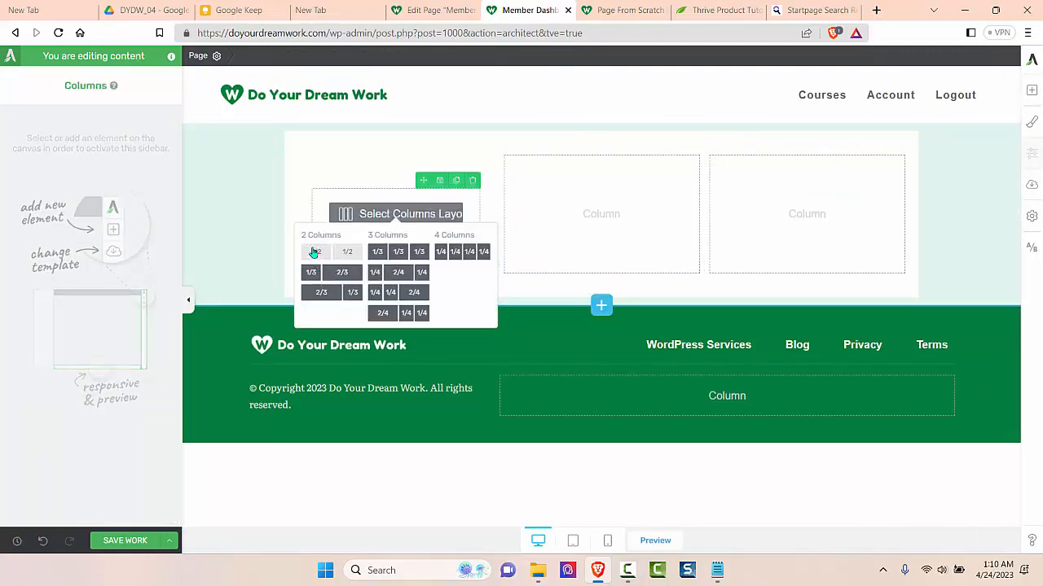
left_click(338, 253)
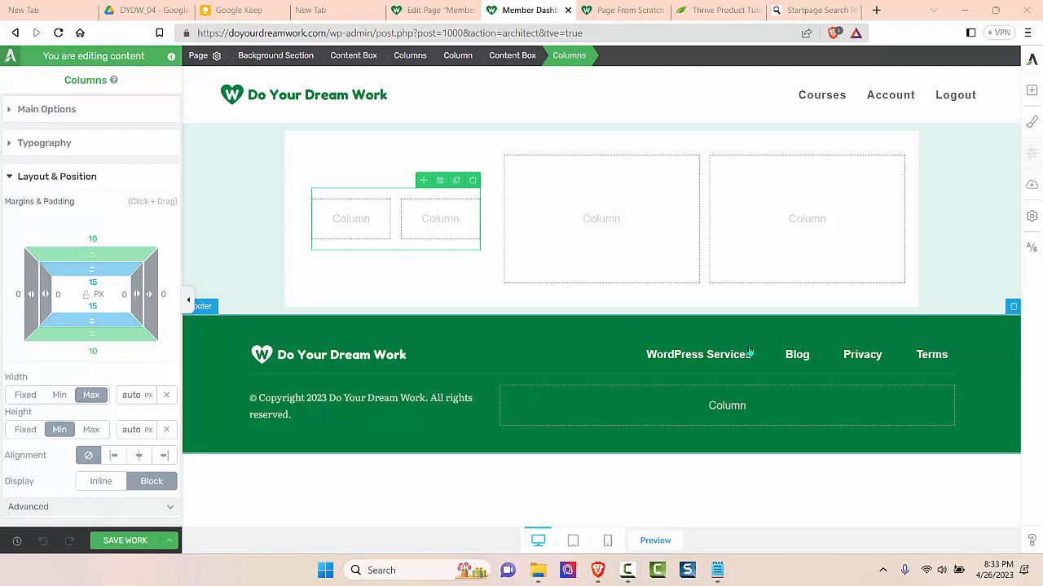
- Check the reference page's proportions and resize the three main columns to about 14%, 40% and 46% width
key("ctrl+Tab")
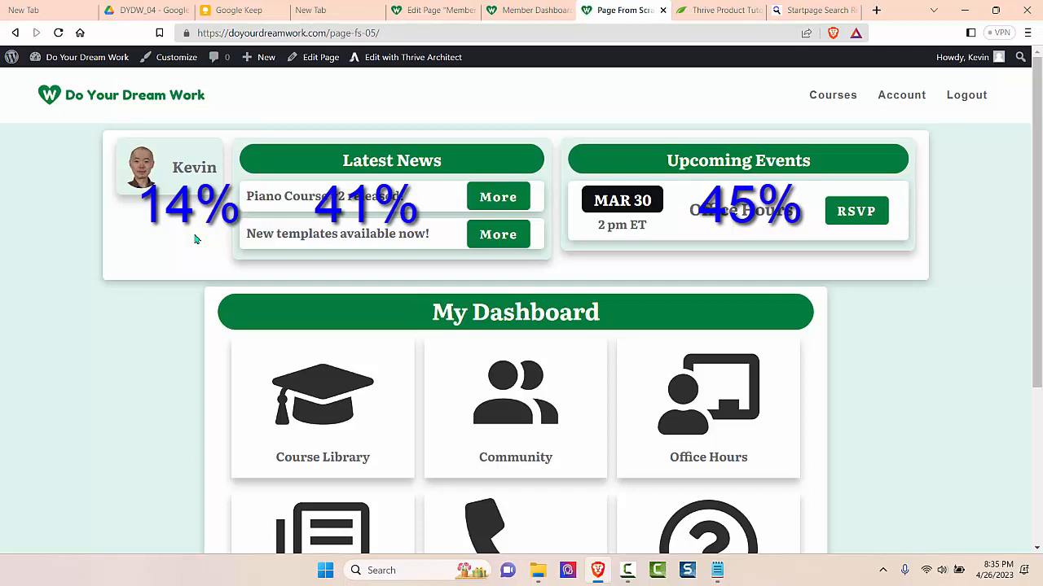
key("ctrl+shift+Tab")
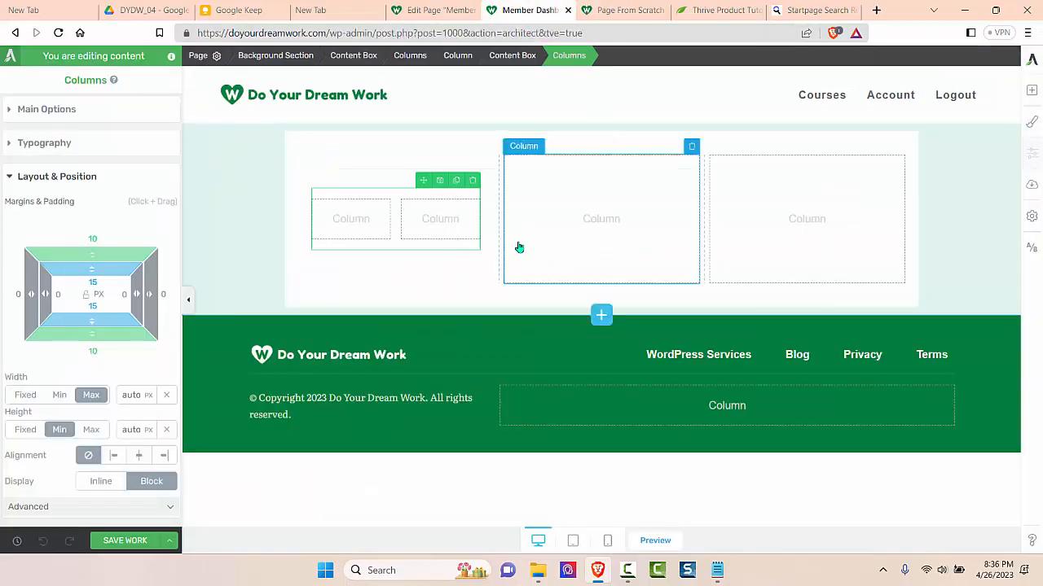
left_click_drag(498, 210, 379, 205)
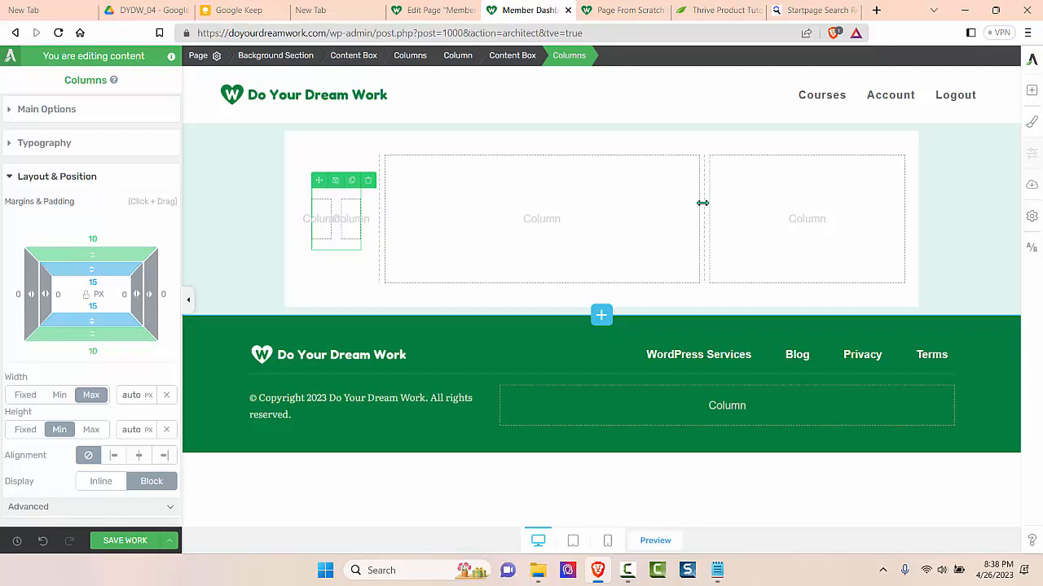
left_click_drag(702, 203, 635, 214)
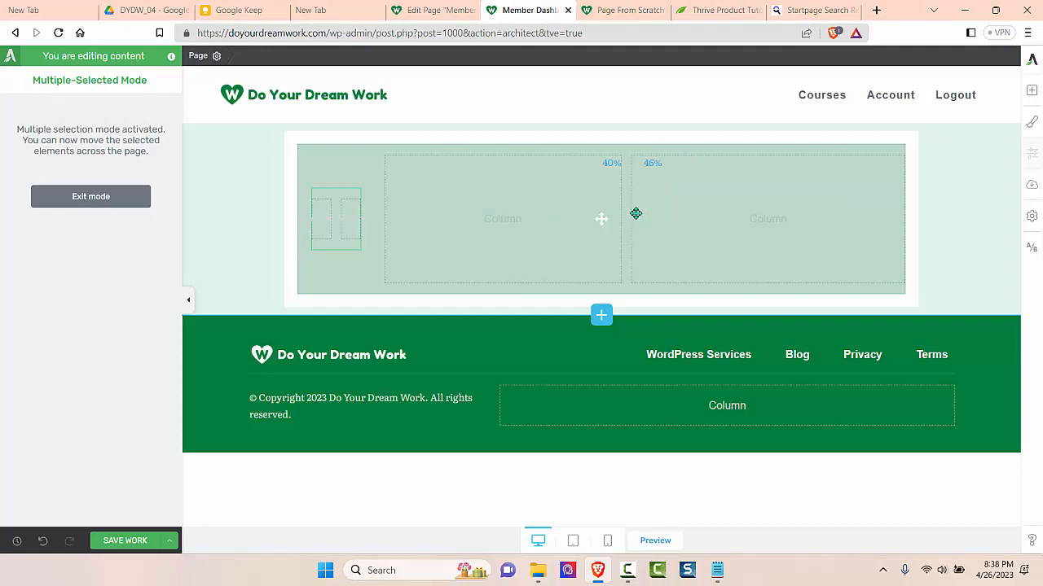
left_click_drag(635, 214, 635, 213)
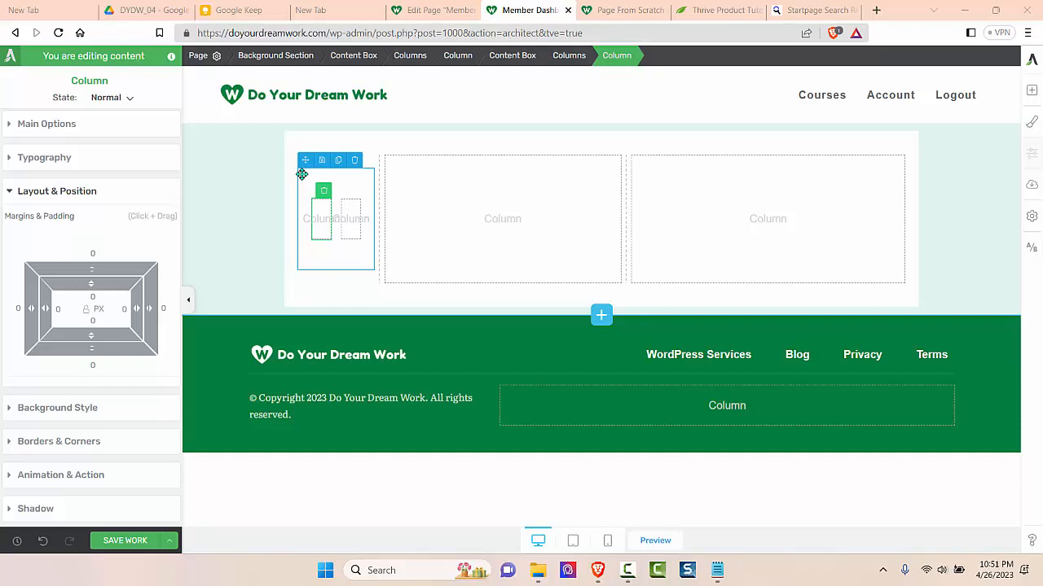
- Remove the top margin of the content box in the first column so it is 0
left_click(350, 175)
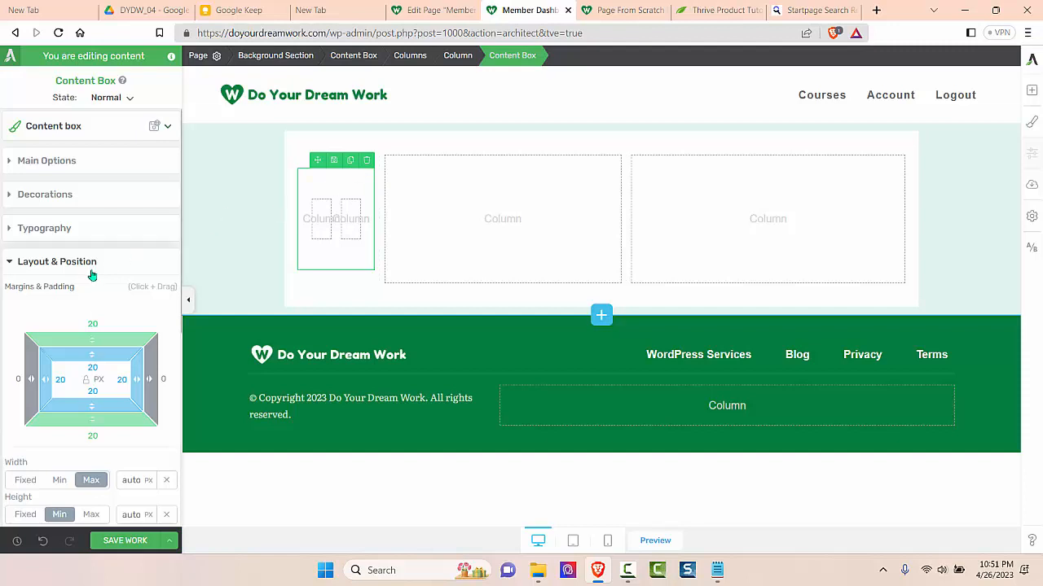
left_click(93, 324)
type("40")
key("BackSpace")
key("BackSpace")
- Set the first column's content box padding to 0 on all four sides and its bottom margin to 10 px
left_click(93, 369)
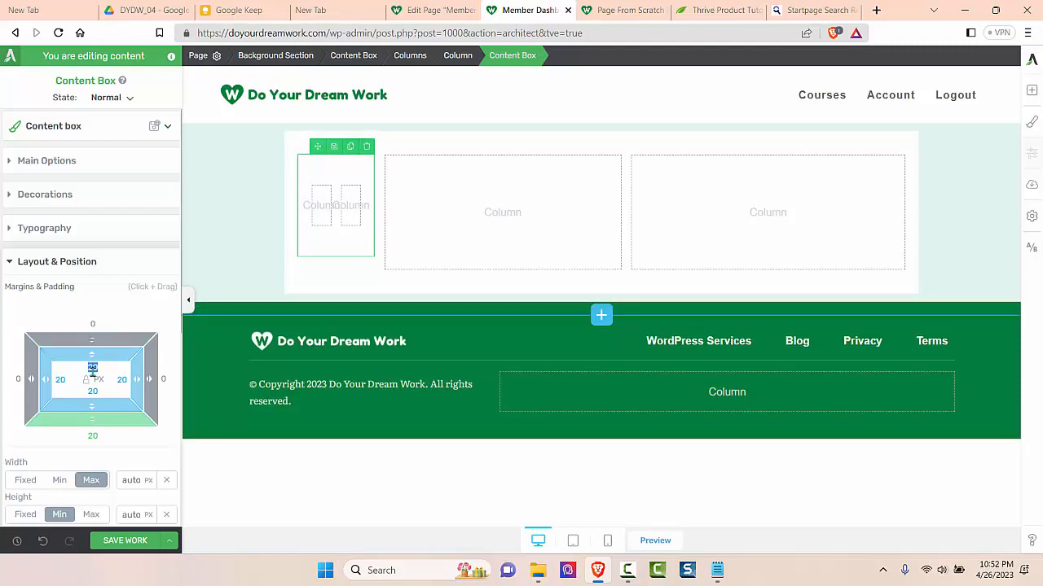
type("0")
left_click(93, 392)
type("0")
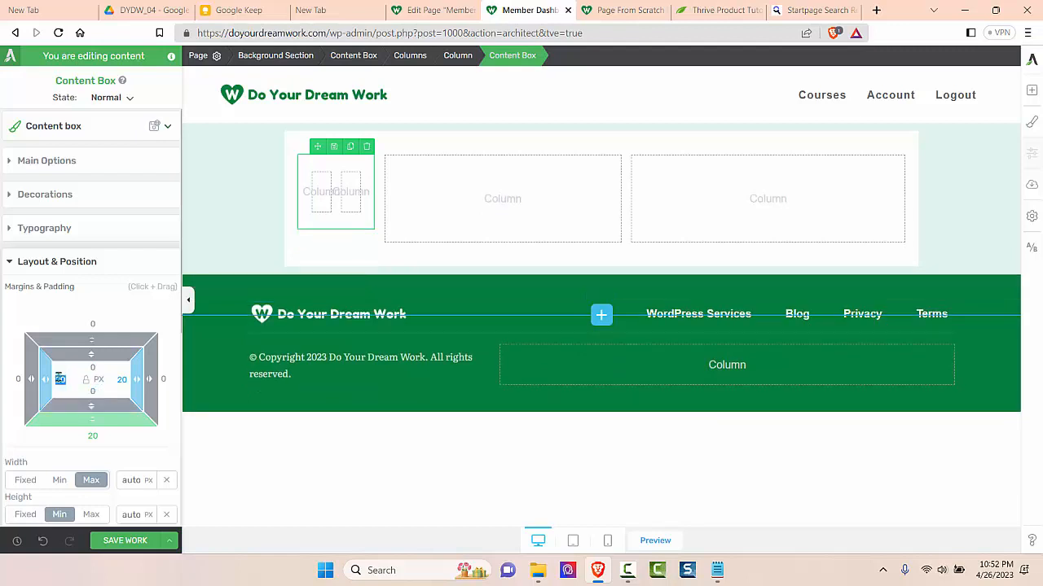
left_click(60, 380)
type("0")
left_click(122, 380)
type("0")
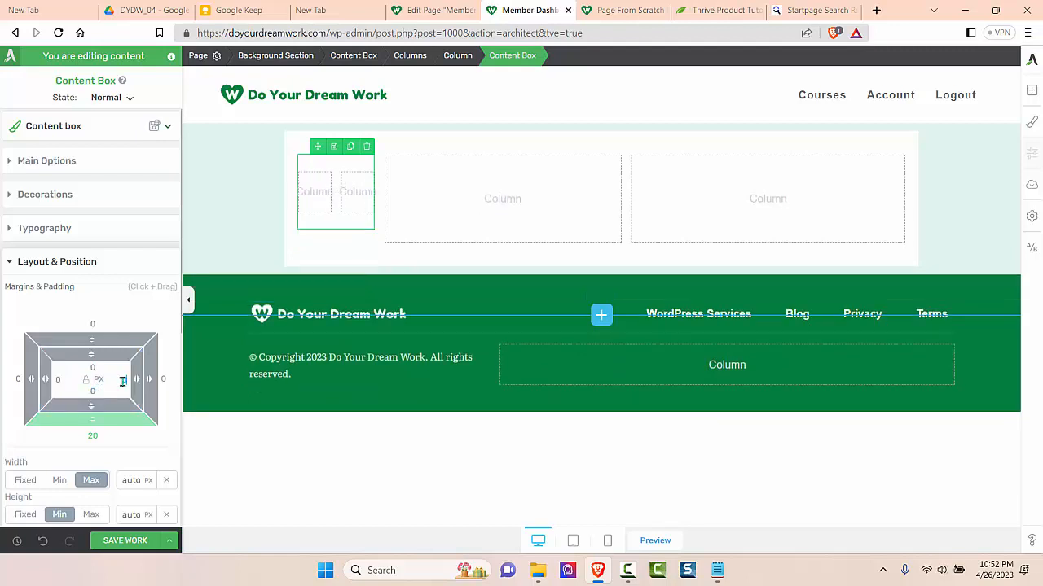
left_click(93, 436)
type("10")
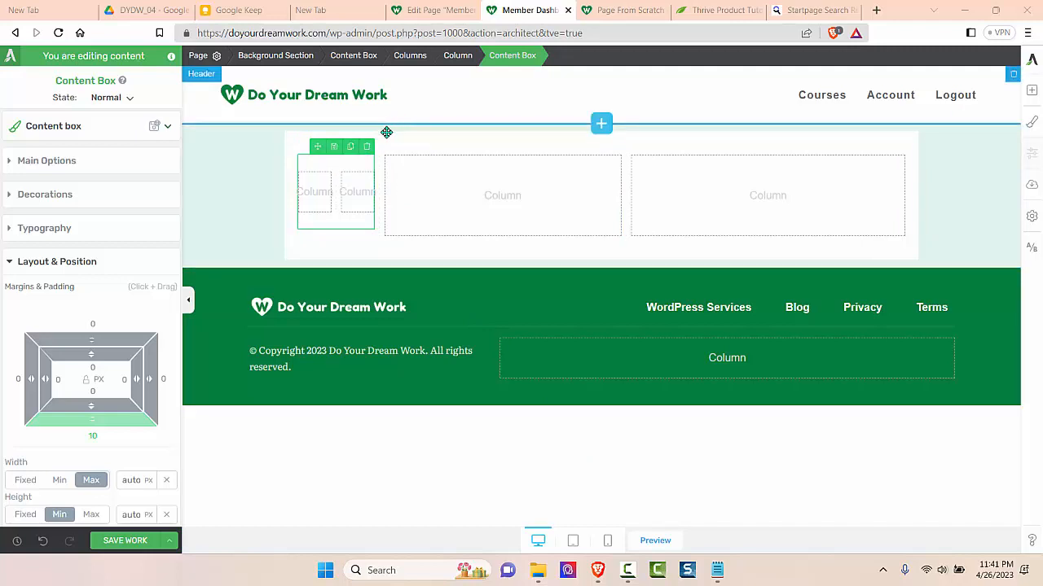
- Set the nested two-column element's top and bottom margins and padding to 5 px each, and reduce its gutter width to 0
left_click(348, 166)
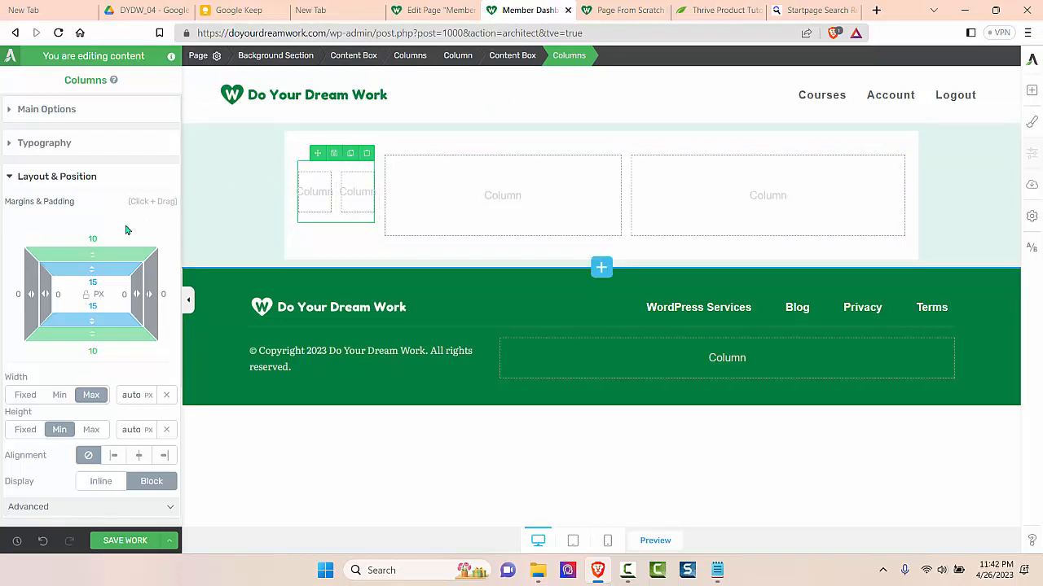
left_click(93, 238)
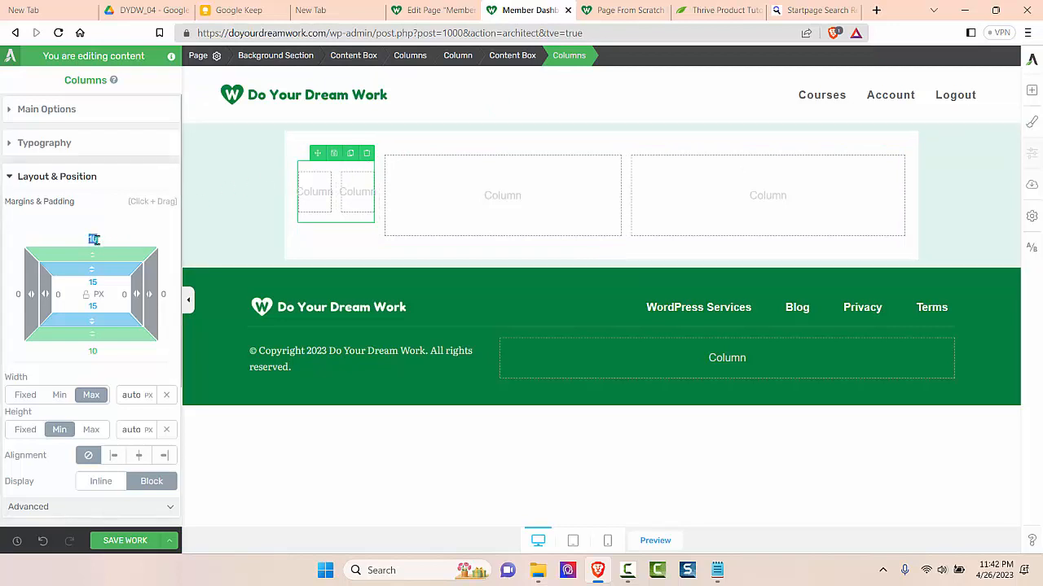
type("5")
key("Tab")
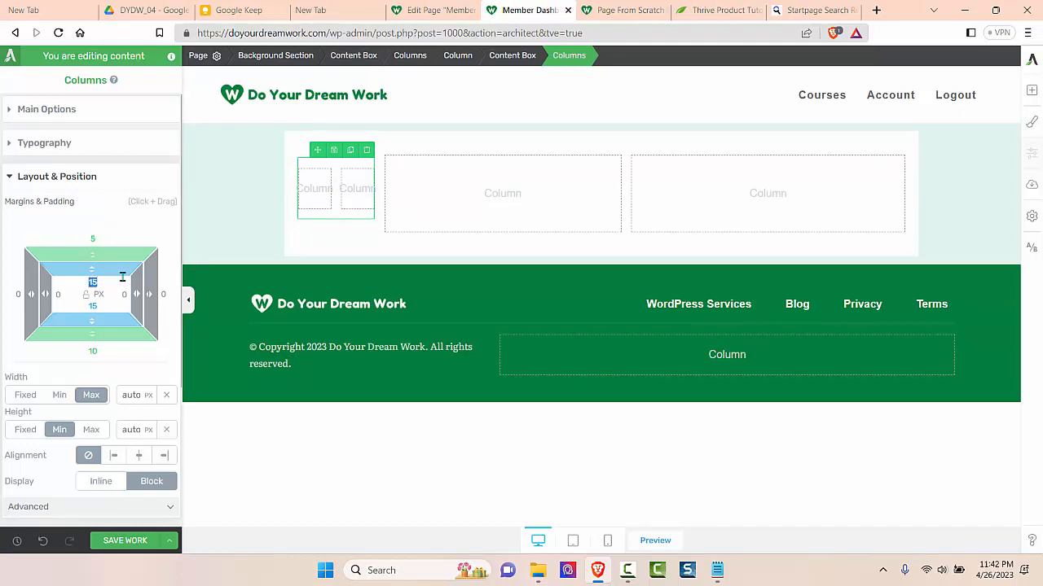
type("5")
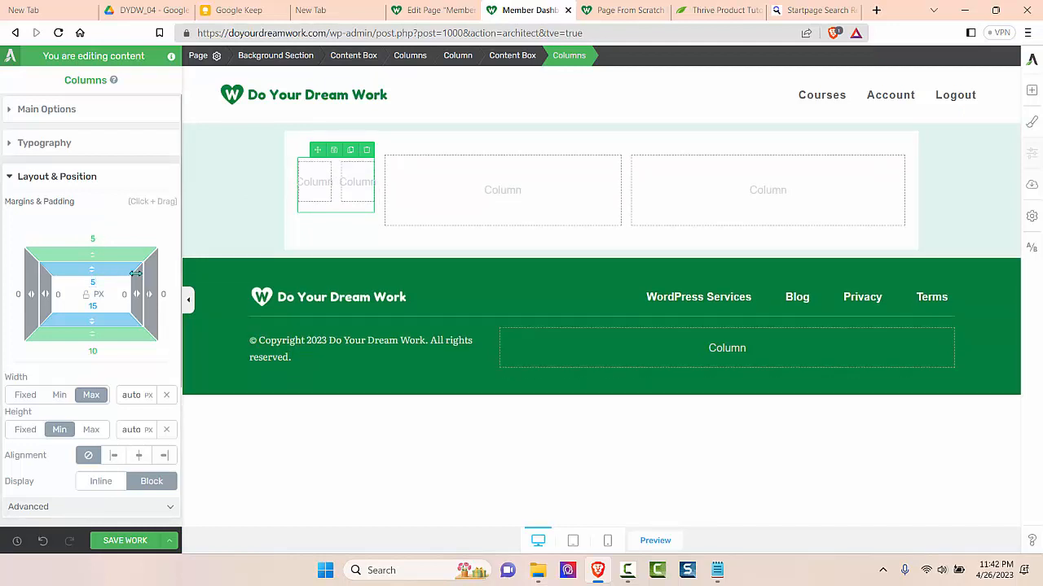
left_click(93, 307)
type("5")
left_click(95, 351)
type("5")
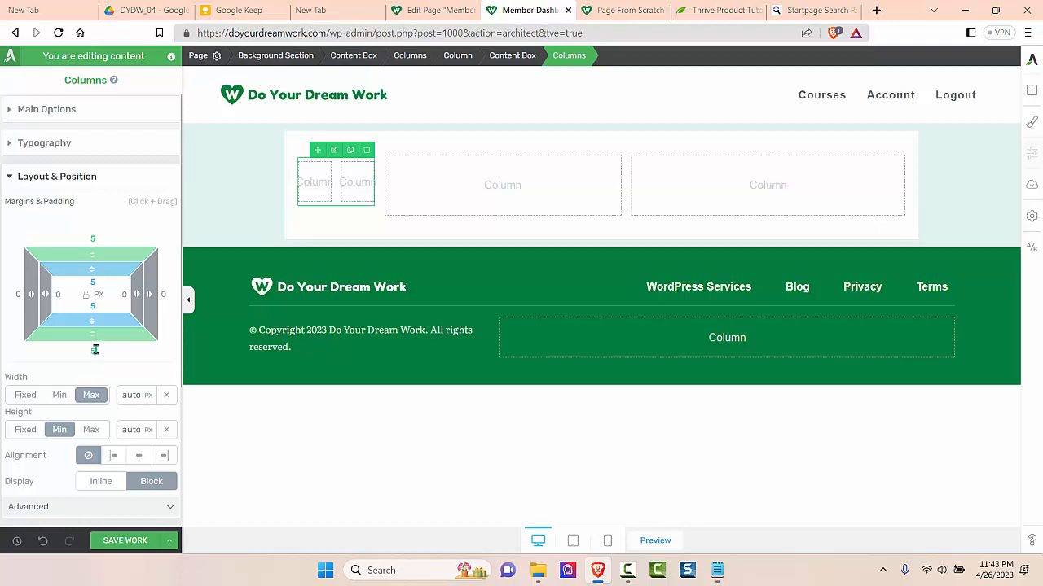
left_click(122, 111)
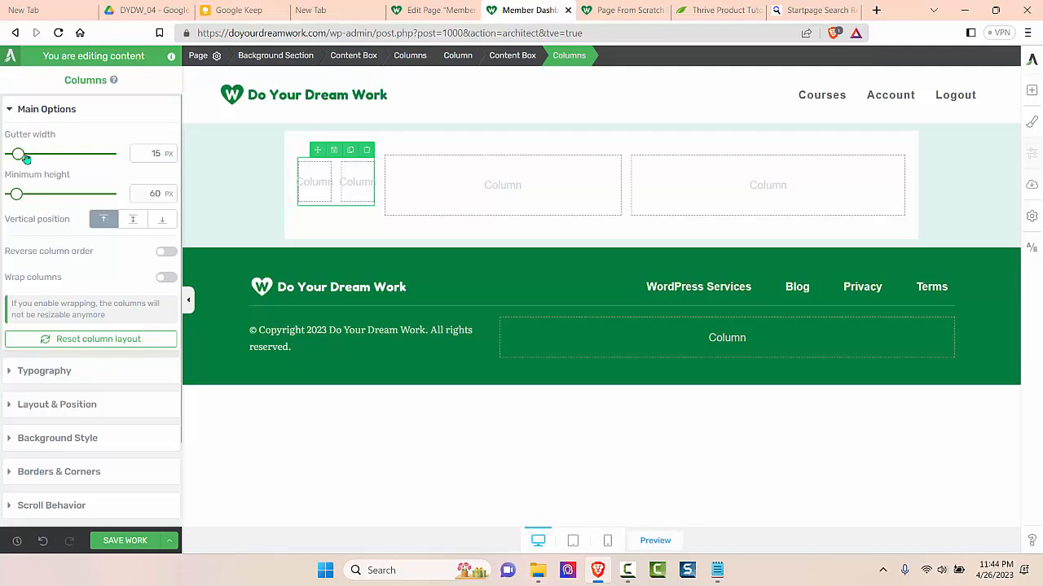
left_click_drag(20, 154, 3, 160)
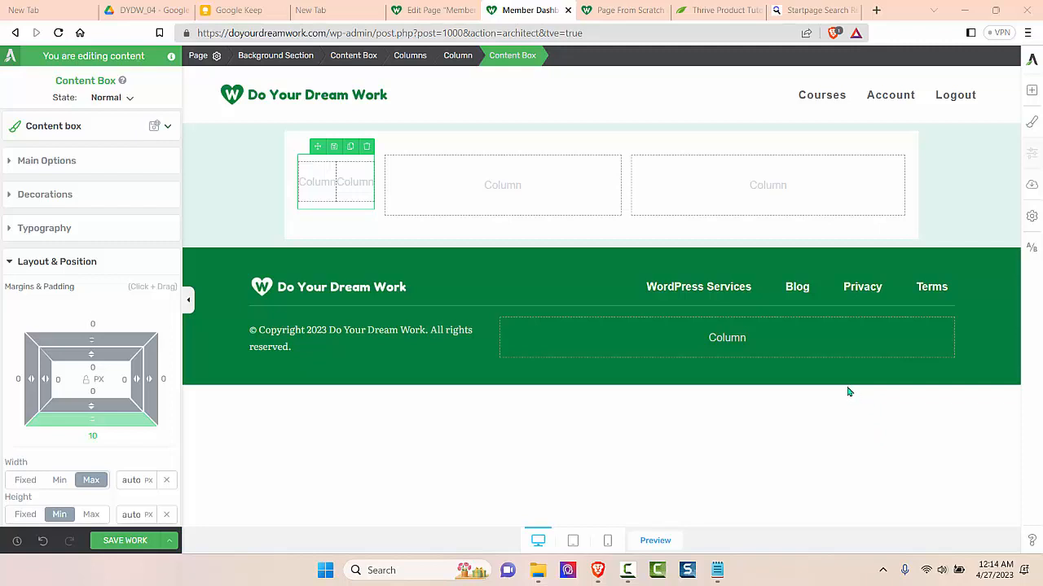
- Set the main three-column element's top margin and its top and bottom padding to 0
left_click(410, 55)
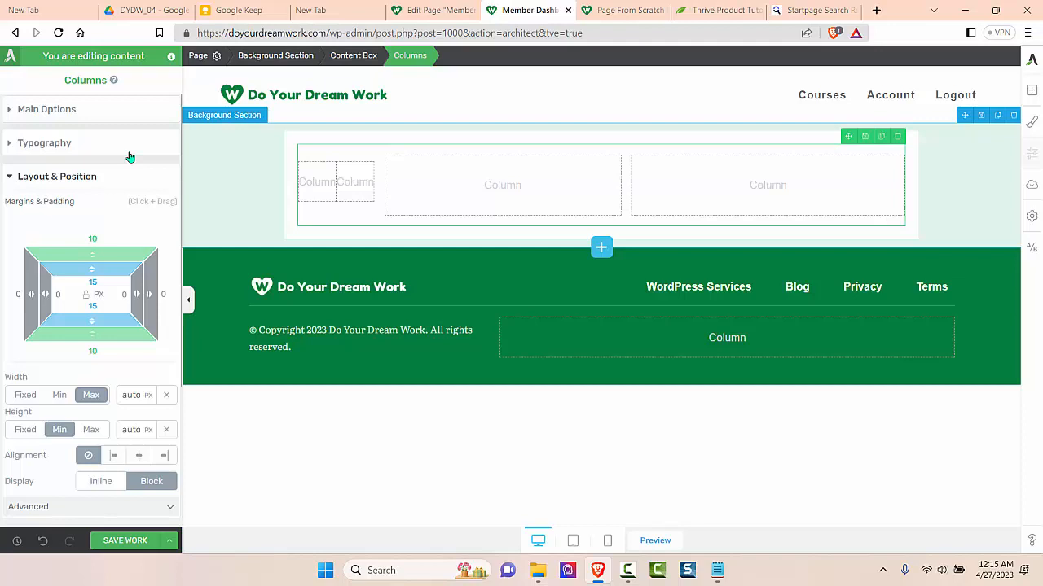
left_click(93, 238)
type("0")
left_click(93, 283)
type("0")
left_click(93, 306)
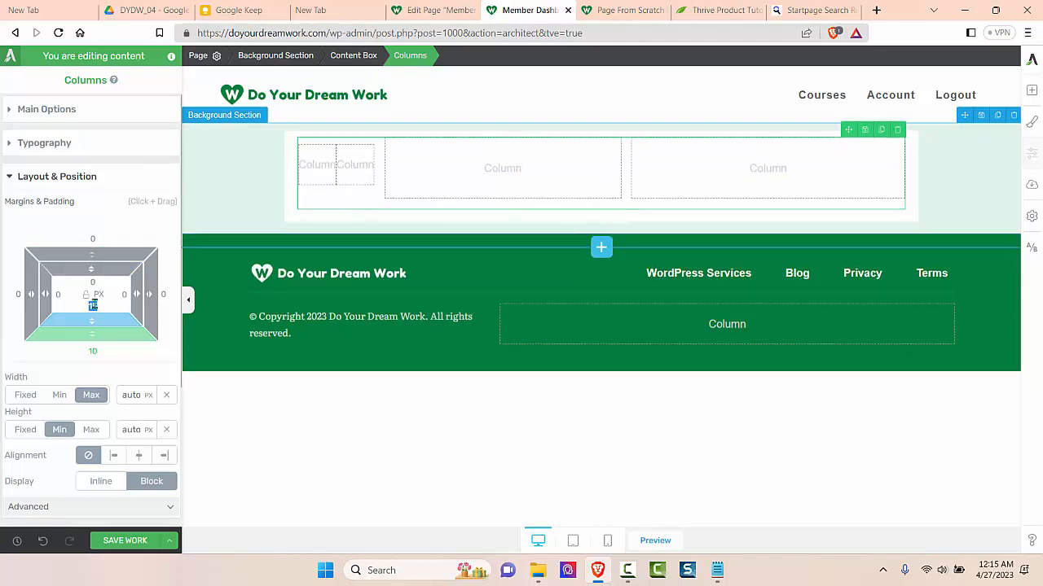
type("0")
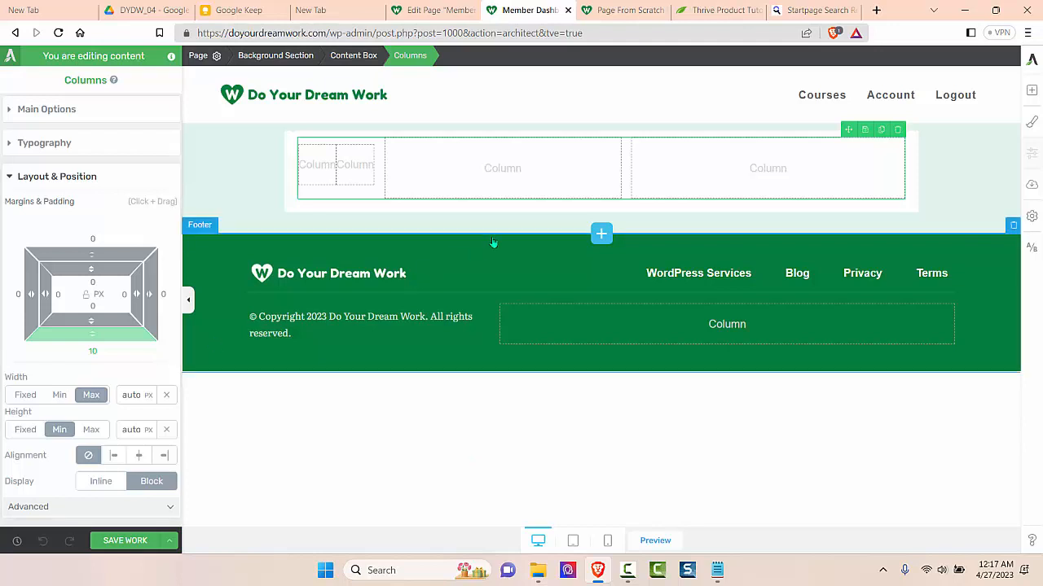
- Add a dynamic Image element to the first nested column and set its dynamic source to Author image
left_click(1031, 90)
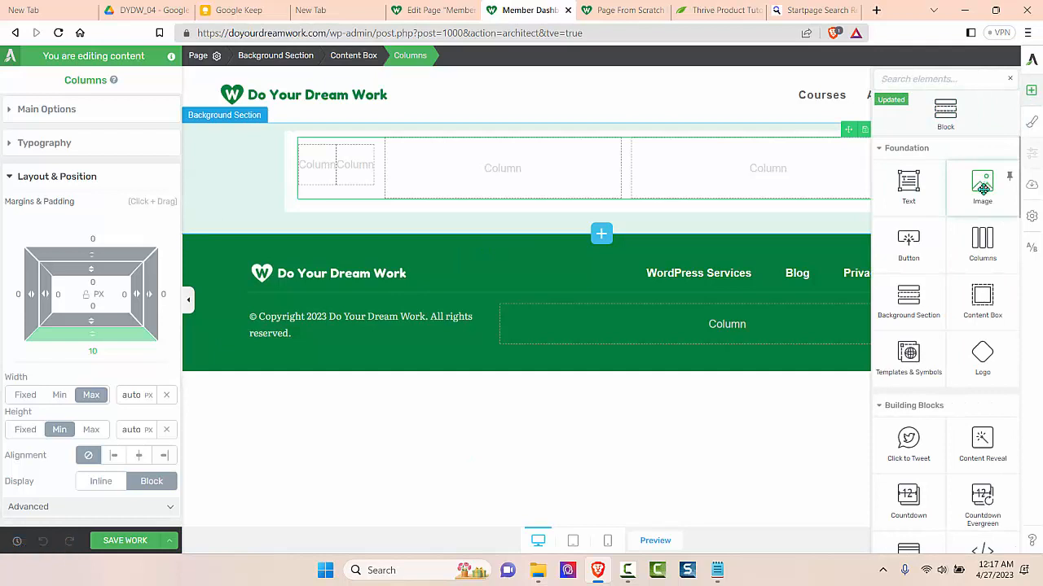
left_click_drag(983, 182, 321, 165)
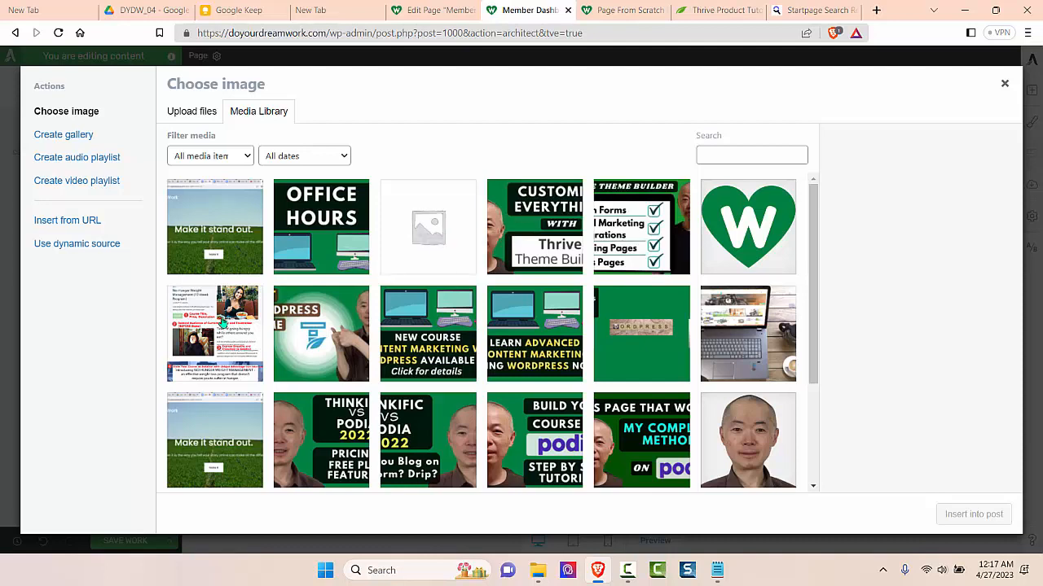
left_click(95, 247)
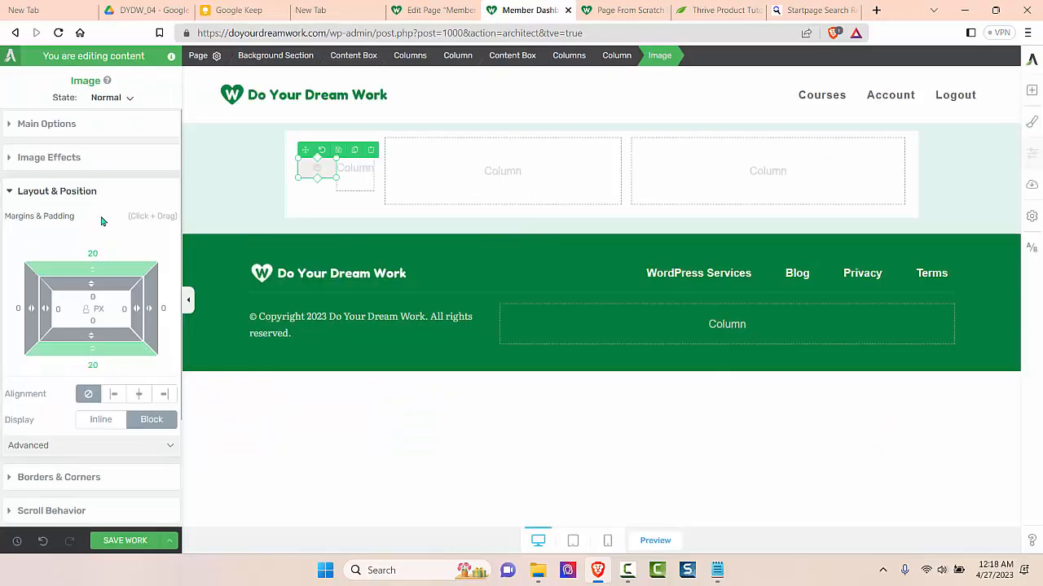
left_click(103, 127)
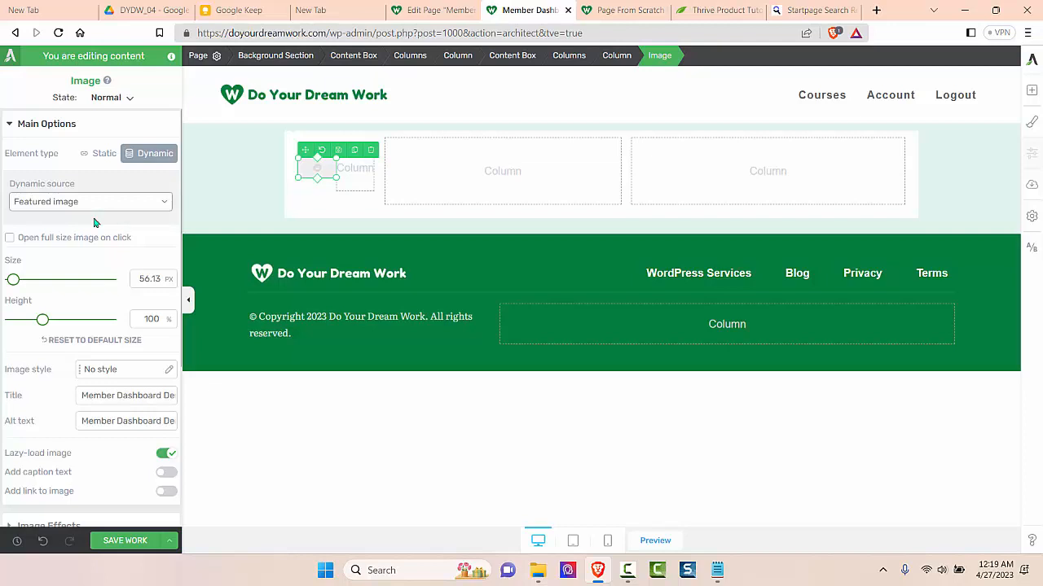
left_click(167, 207)
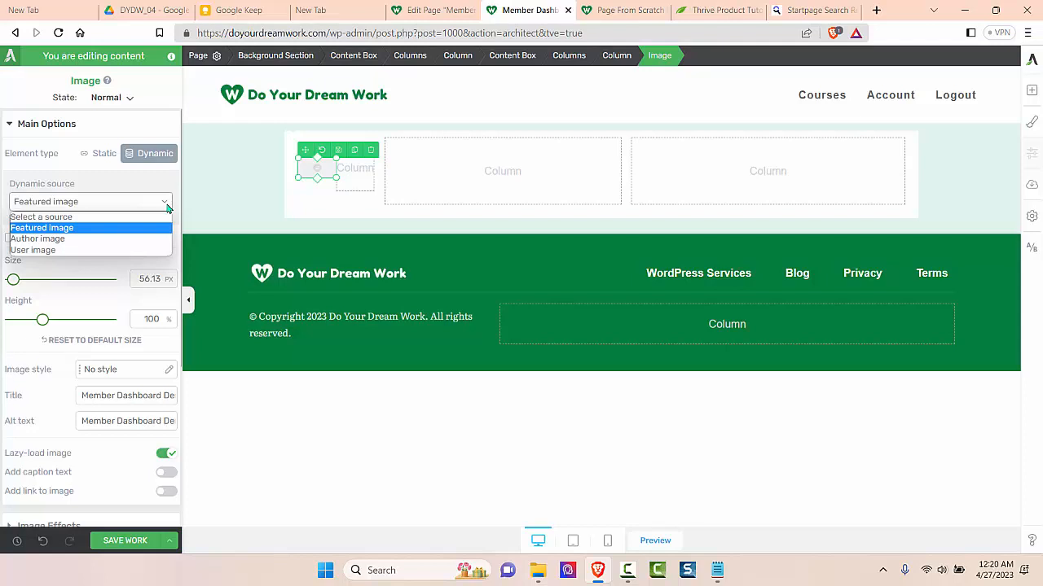
left_click(144, 239)
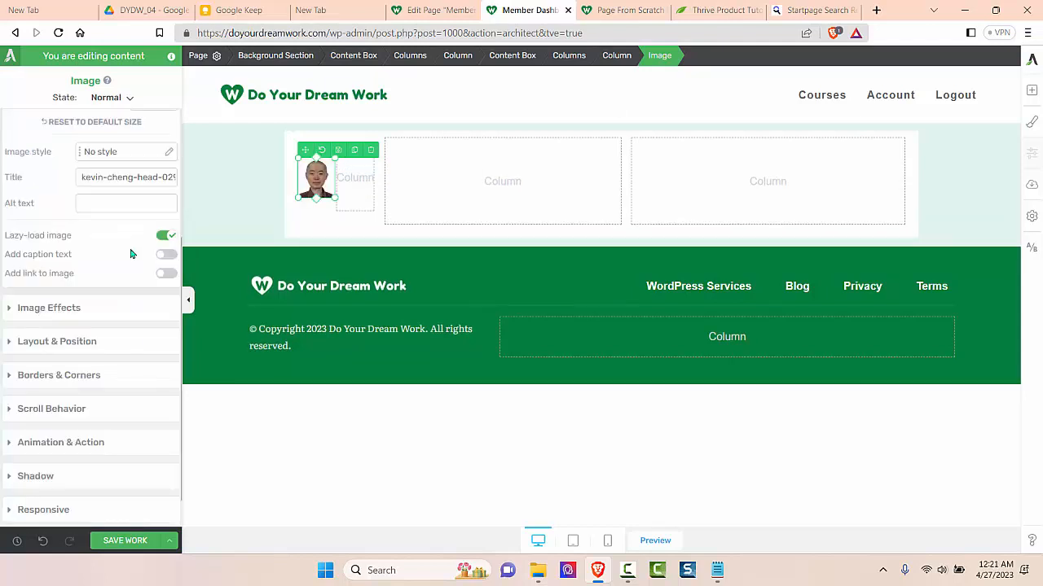
- Set the profile image's top and bottom margins to 0 and center-align it in its column
scroll(134, 254, "down", 2)
left_click(114, 305)
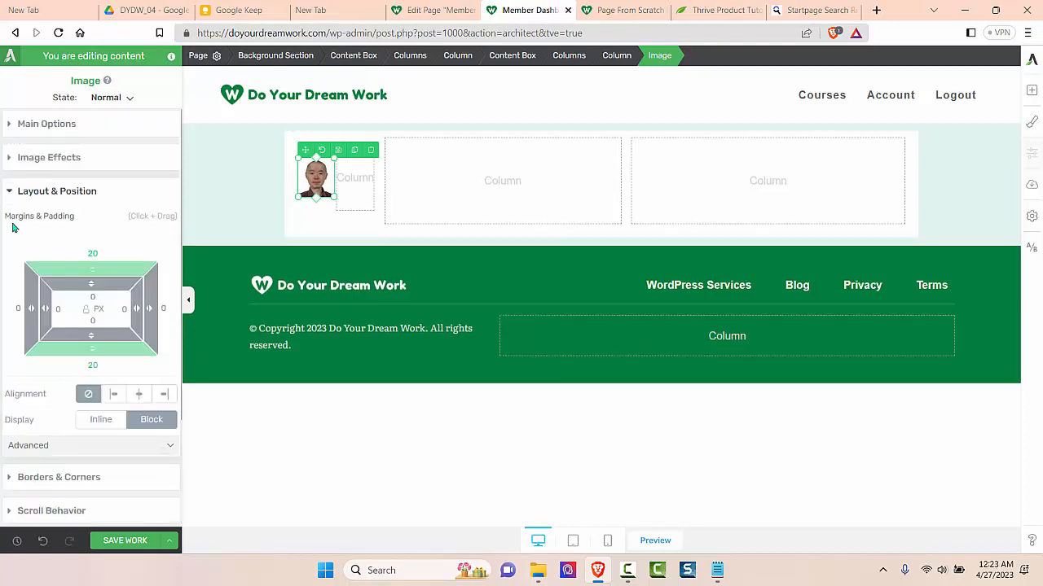
left_click(95, 253)
type("0")
left_click(96, 366)
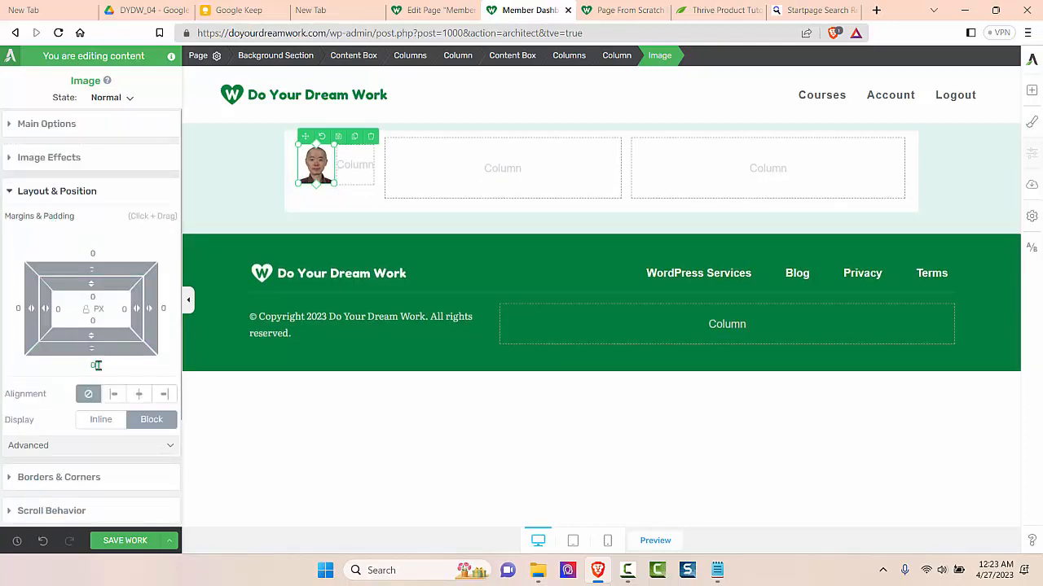
left_click(137, 396)
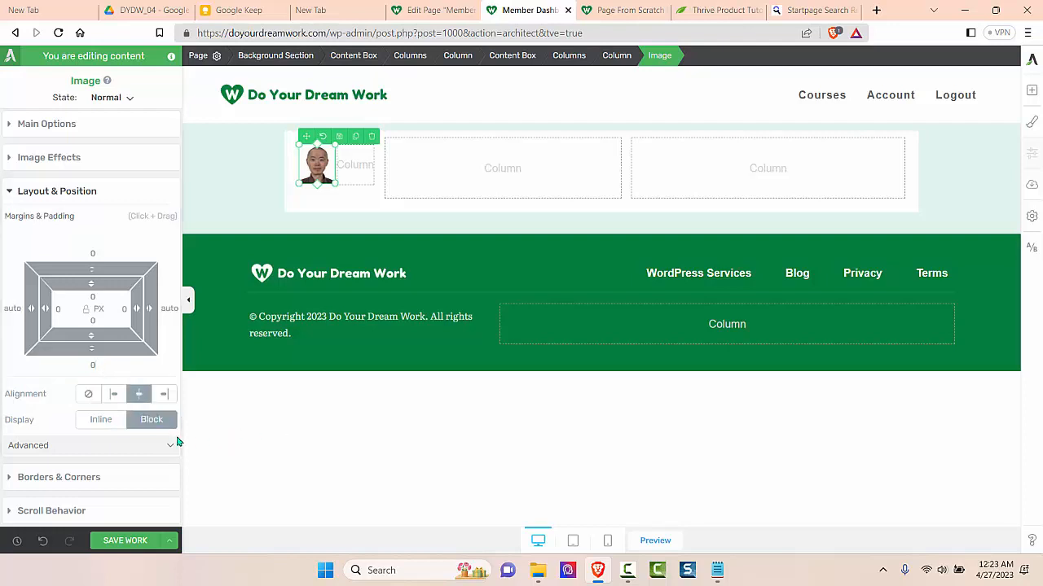
- Round all corners of the profile image with a 60 px radius
scroll(143, 460, "down", 1)
left_click(101, 417)
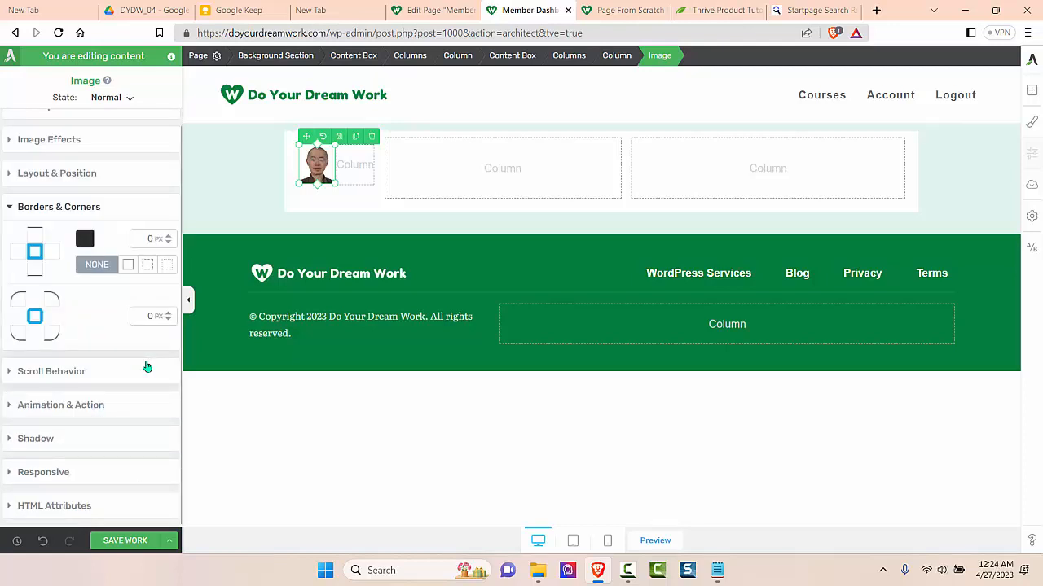
double_click(150, 317)
type("60")
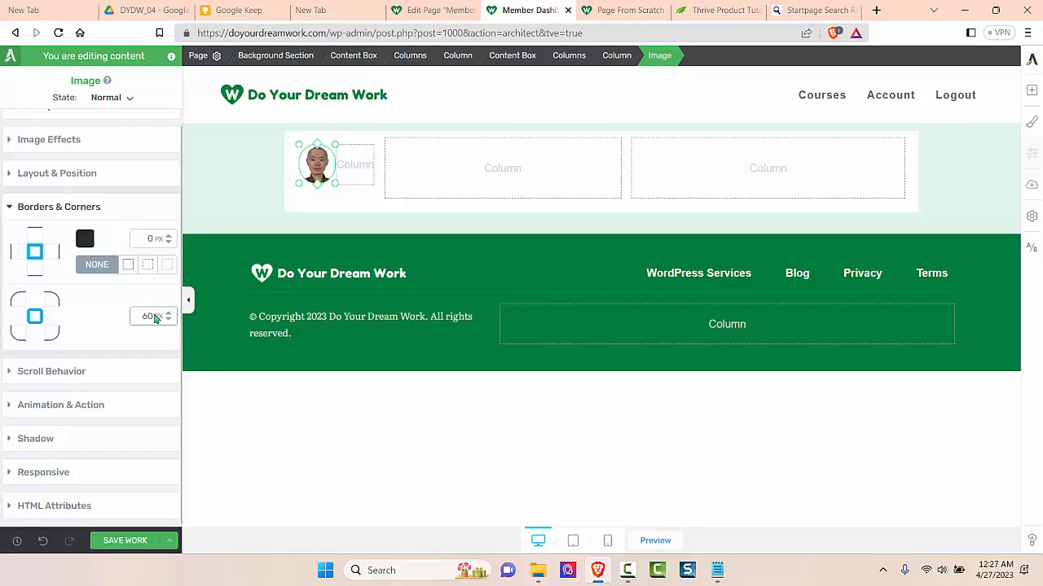
- Give the content box around the profile image a solid background in the pale green Accent Low Opacity theme color at 12 opacity
left_click(512, 55)
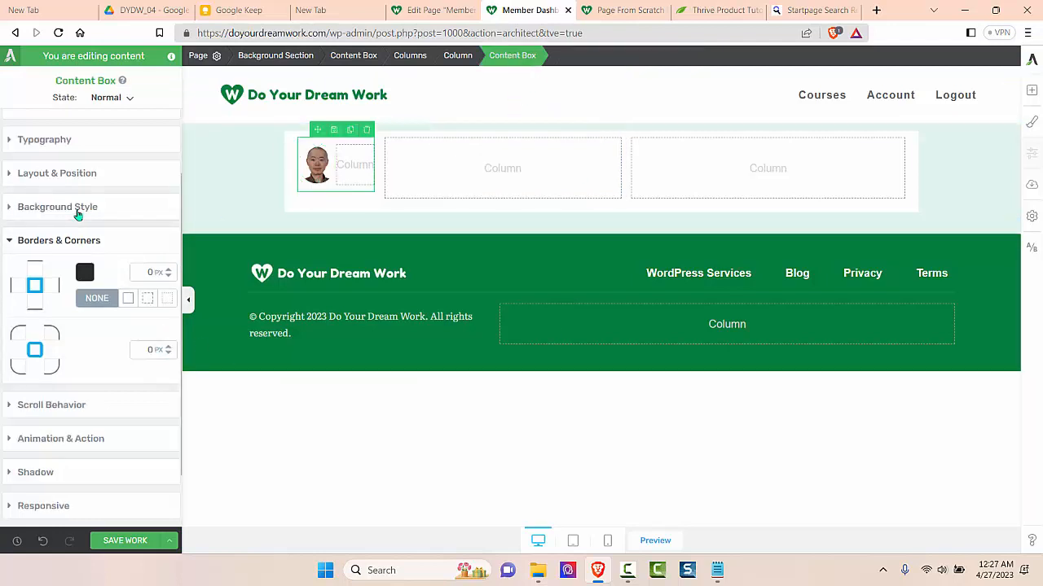
left_click(74, 209)
left_click(86, 235)
scroll(126, 418, "down", 1)
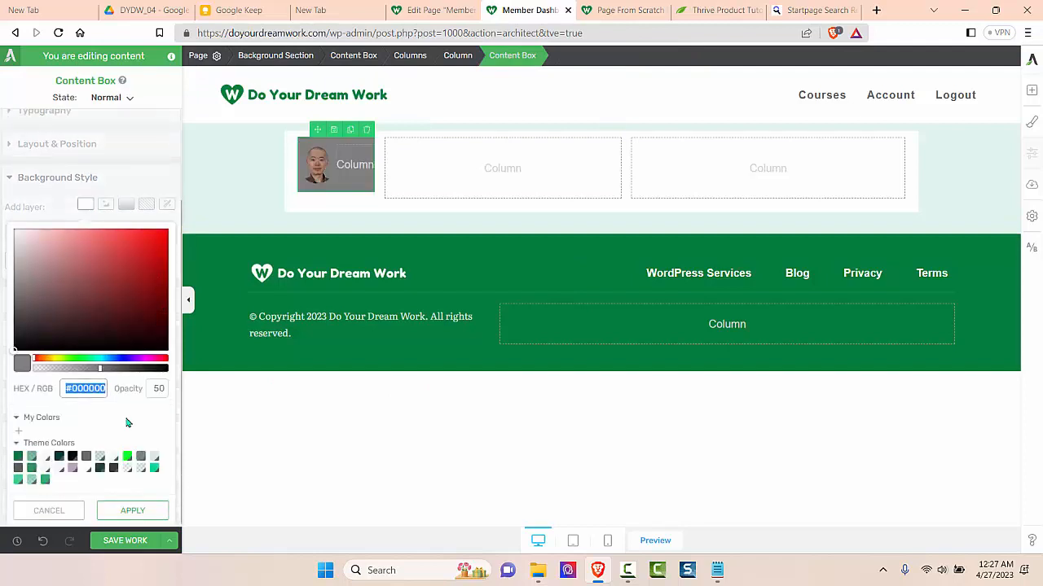
left_click(142, 469)
scroll(149, 489, "down", 1)
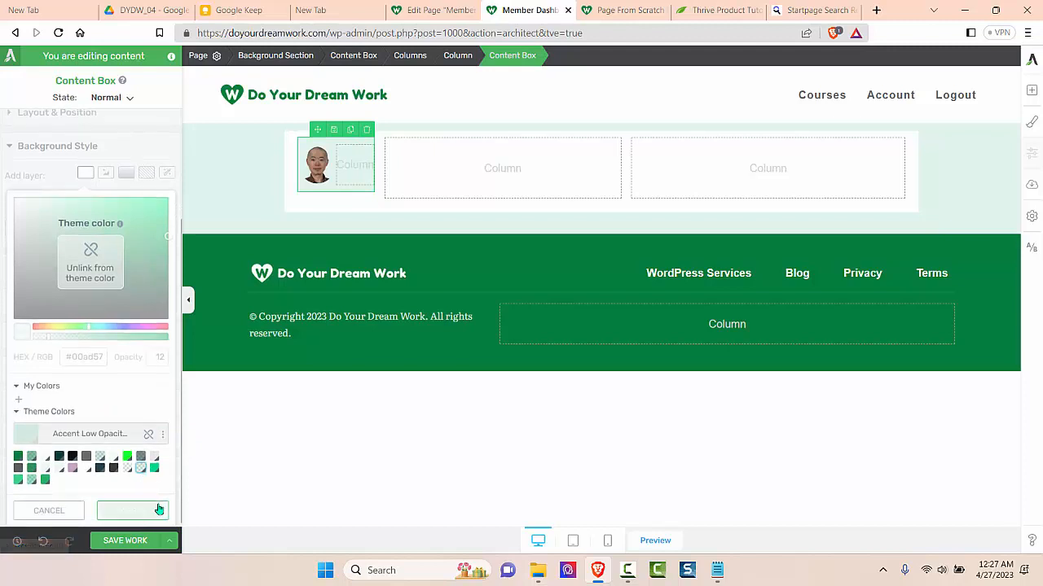
left_click(151, 509)
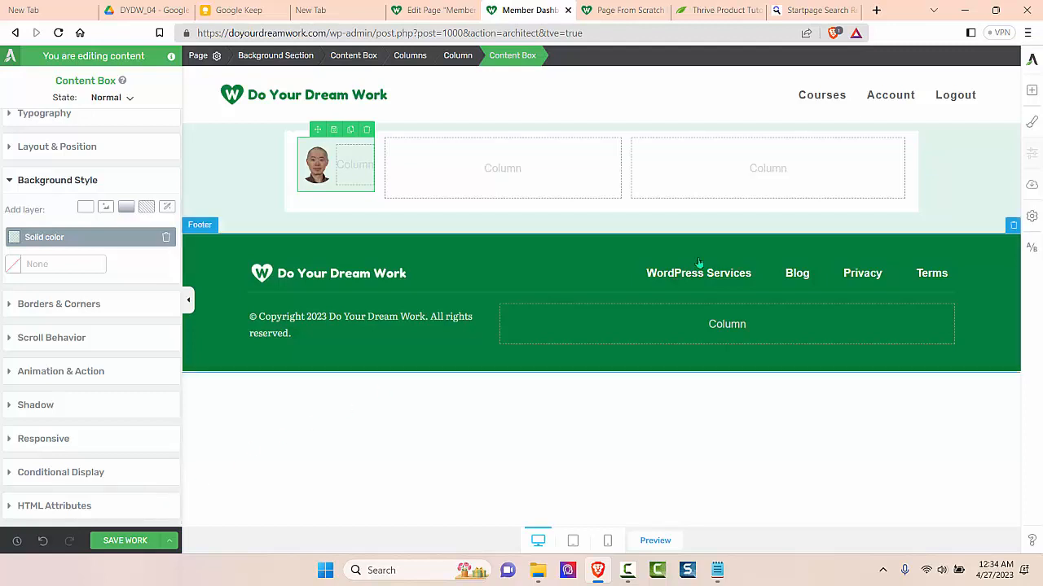
- Add a Text element to the second nested column beside the profile image and replace its placeholder text with "Name"
left_click(1033, 96)
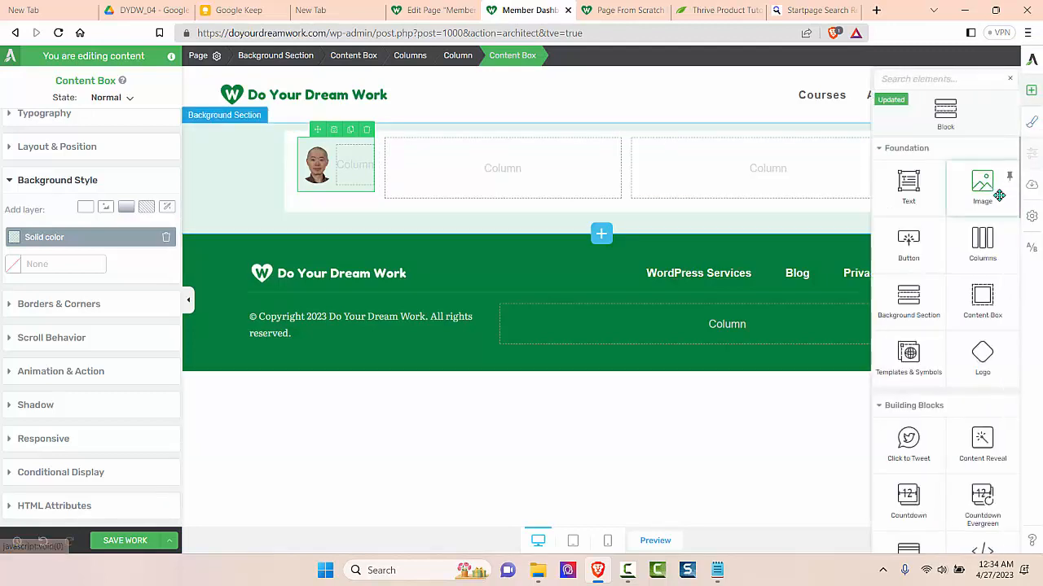
left_click_drag(906, 181, 362, 163)
left_click(364, 221)
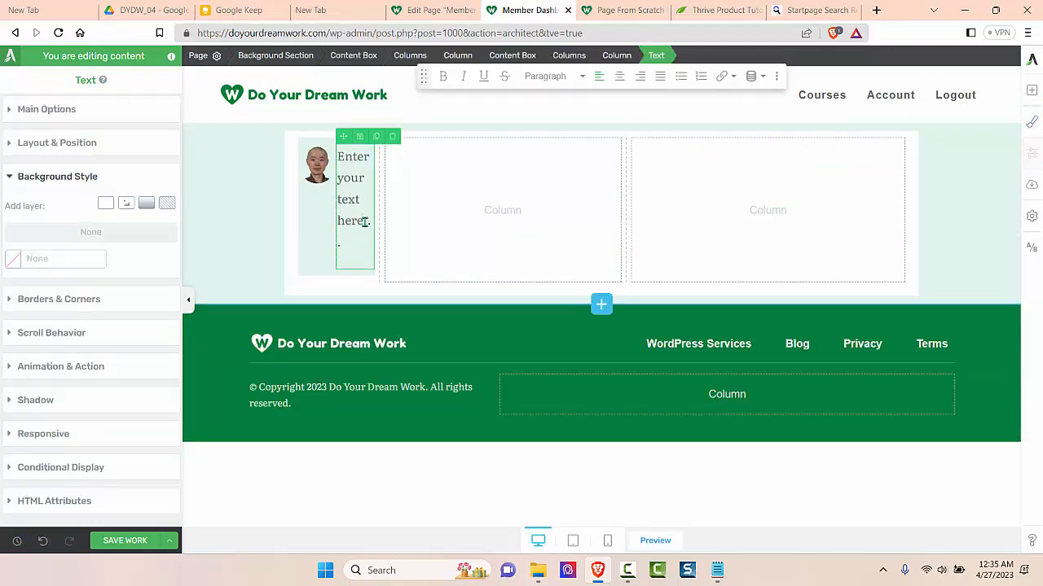
key("BackSpace")
key("BackSpace")
key("BackSpace")
key("BackSpace")
key("BackSpace")
key("BackSpace")
key("BackSpace")
key("BackSpace")
key("BackSpace")
key("BackSpace")
key("BackSpace")
key("BackSpace")
key("BackSpace")
key("BackSpace")
key("BackSpace")
key("BackSpace")
key("BackSpace")
key("BackSpace")
key("BackSpace")
key("BackSpace")
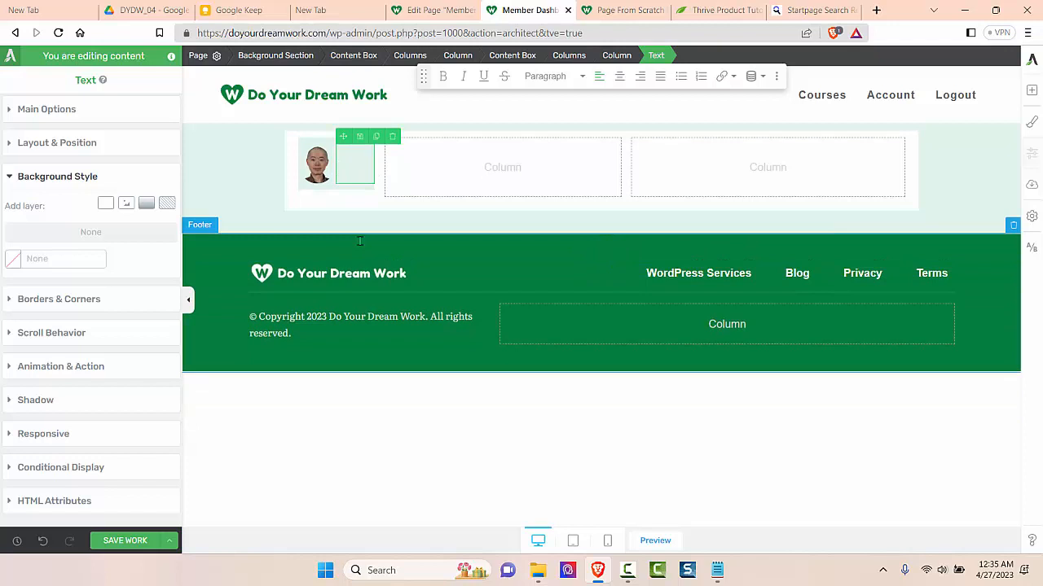
type("Name")
- Replace the "Name" text with dynamic user data showing the Wordpress user first name, without the link to the user profile
double_click(362, 158)
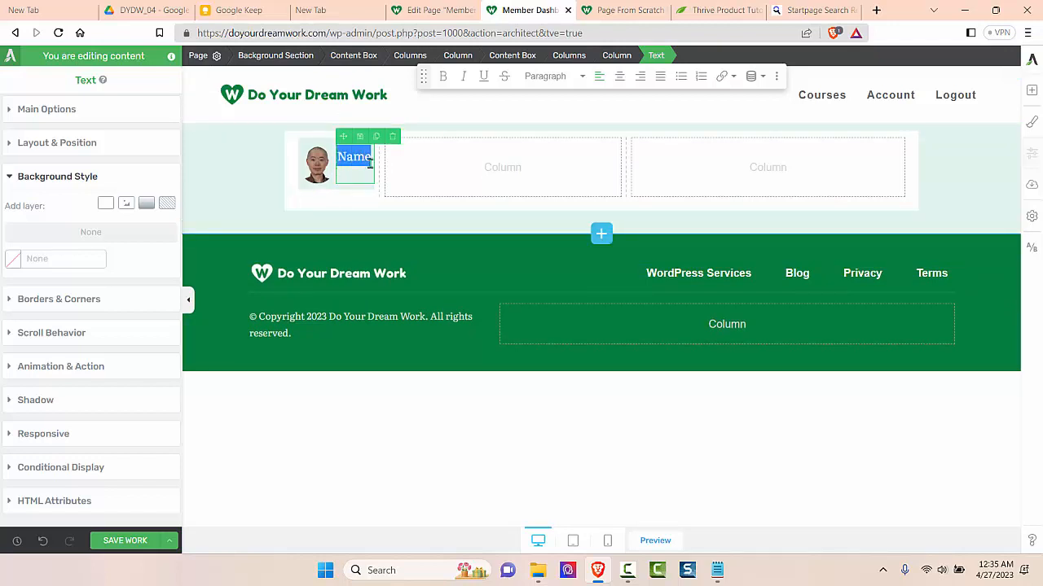
left_click(762, 79)
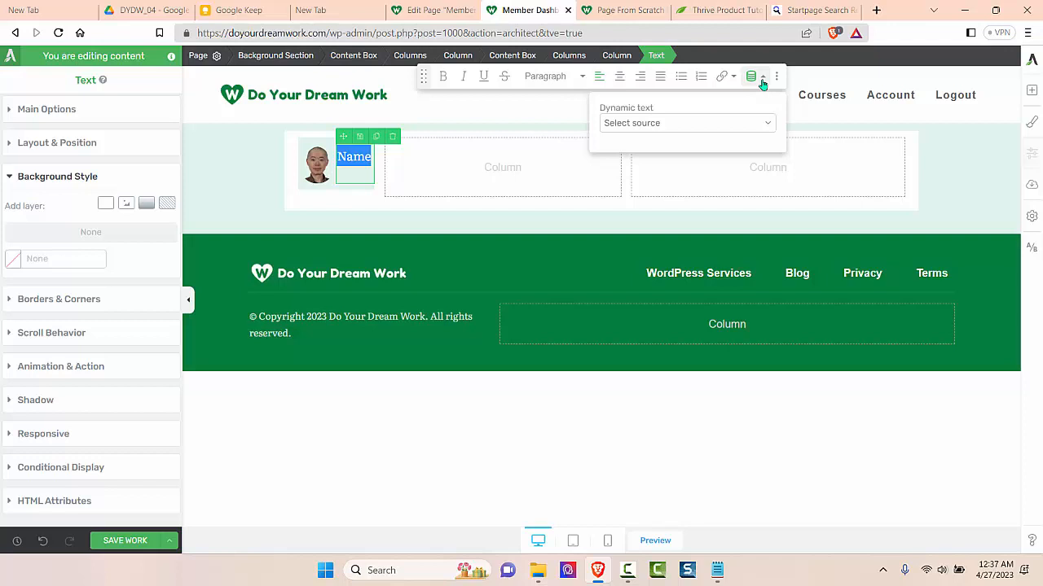
left_click(769, 124)
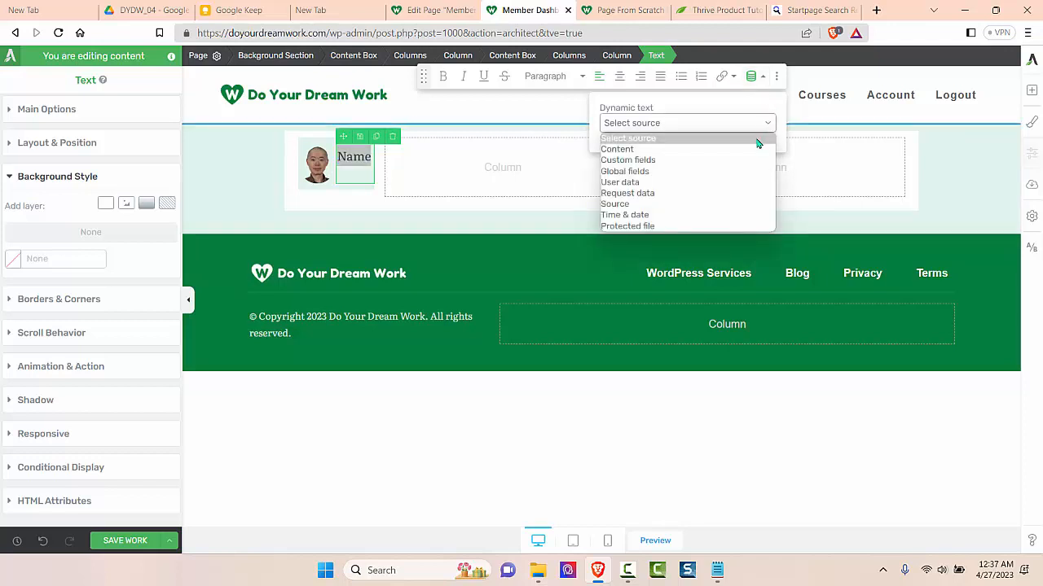
left_click(719, 182)
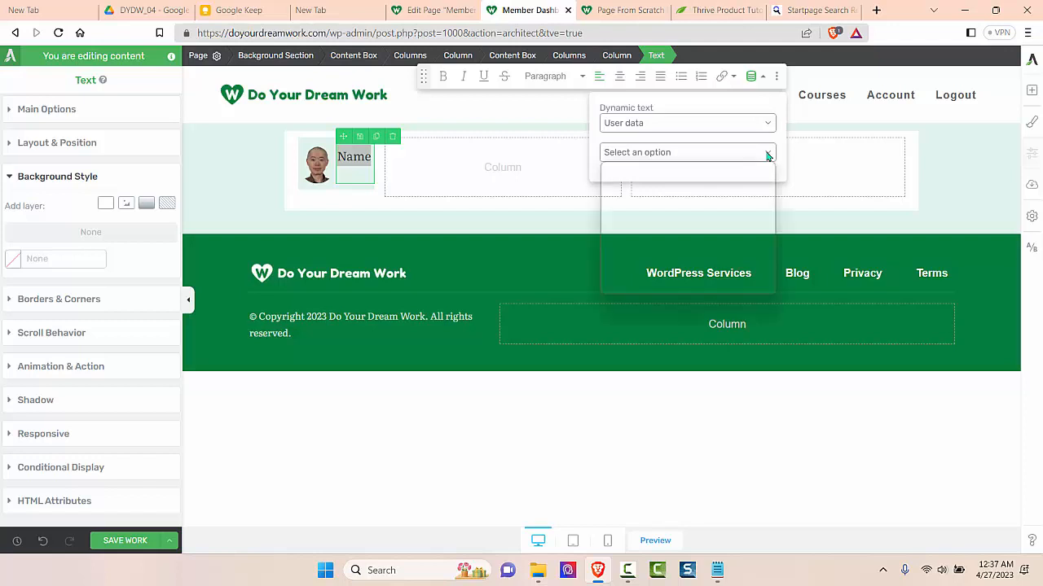
left_click(767, 154)
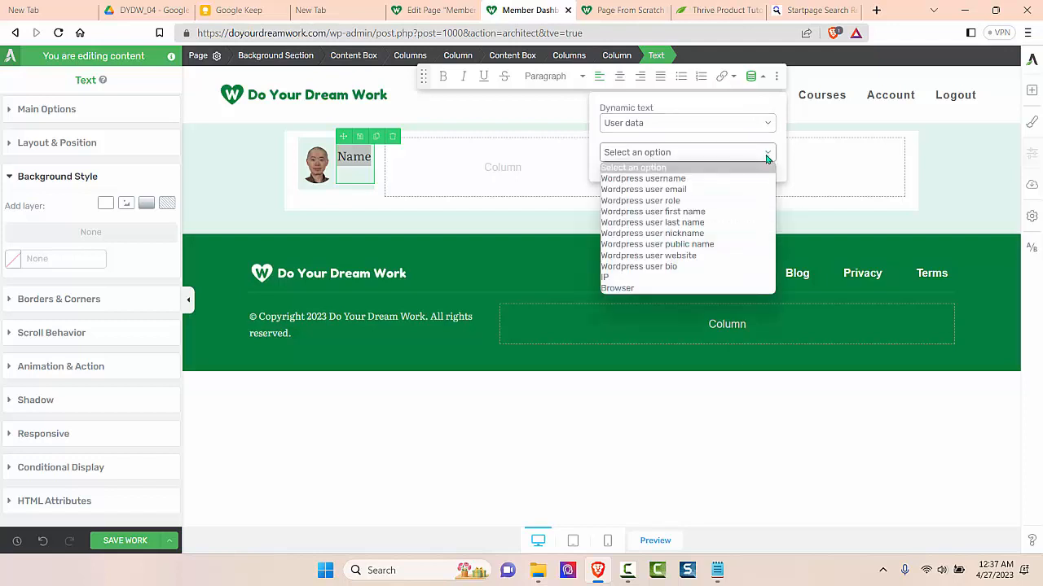
left_click(728, 212)
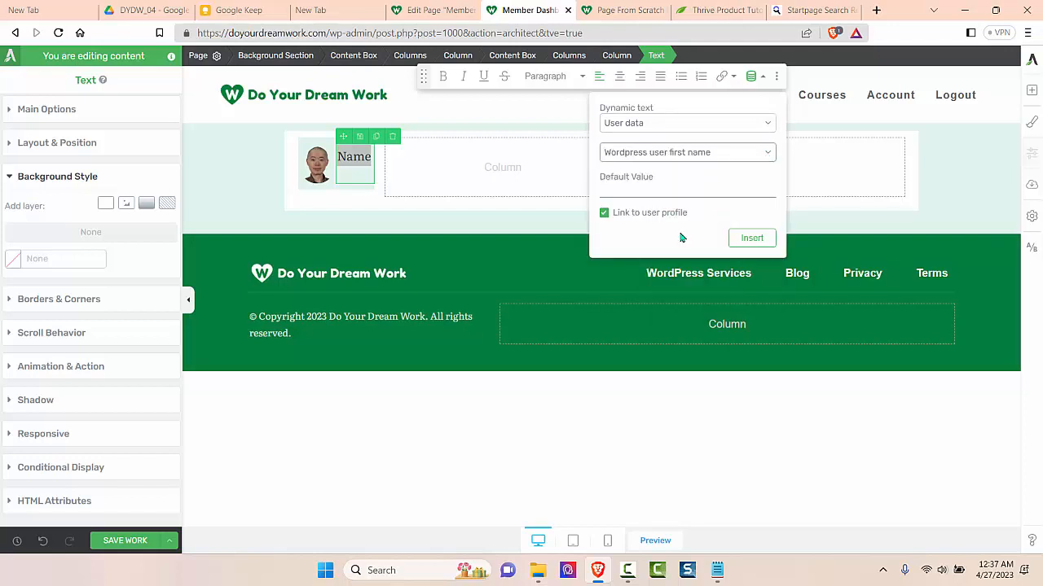
left_click(605, 214)
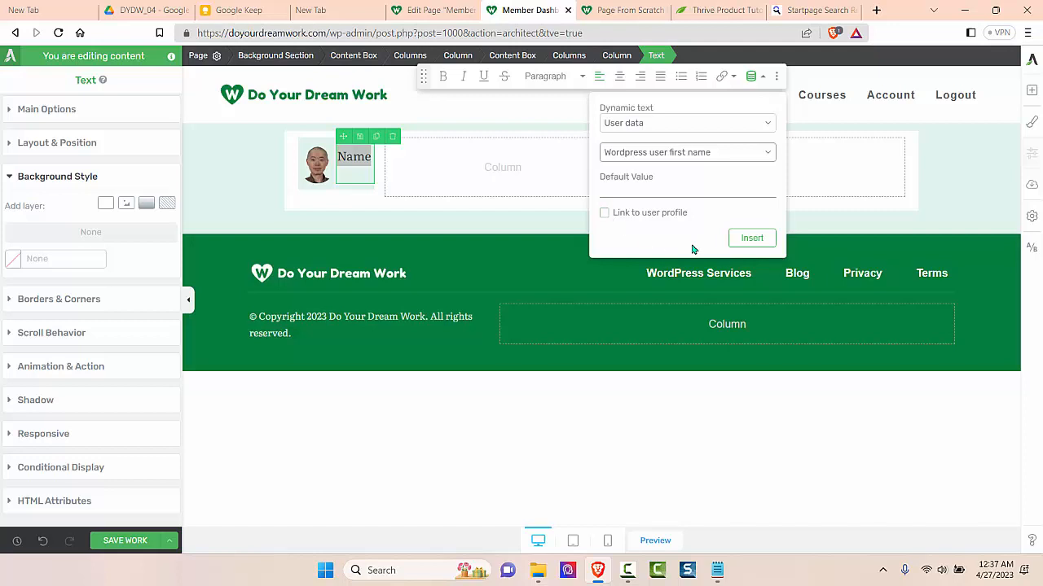
left_click(745, 240)
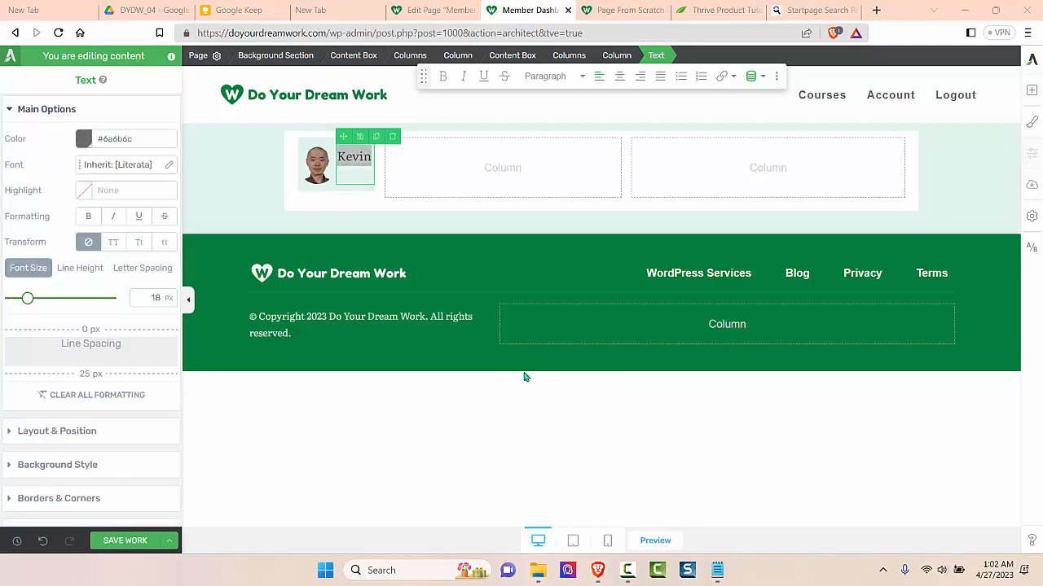
- Set the dynamic first-name text to 22 px bold with its bottom line spacing at 0 px
double_click(153, 296)
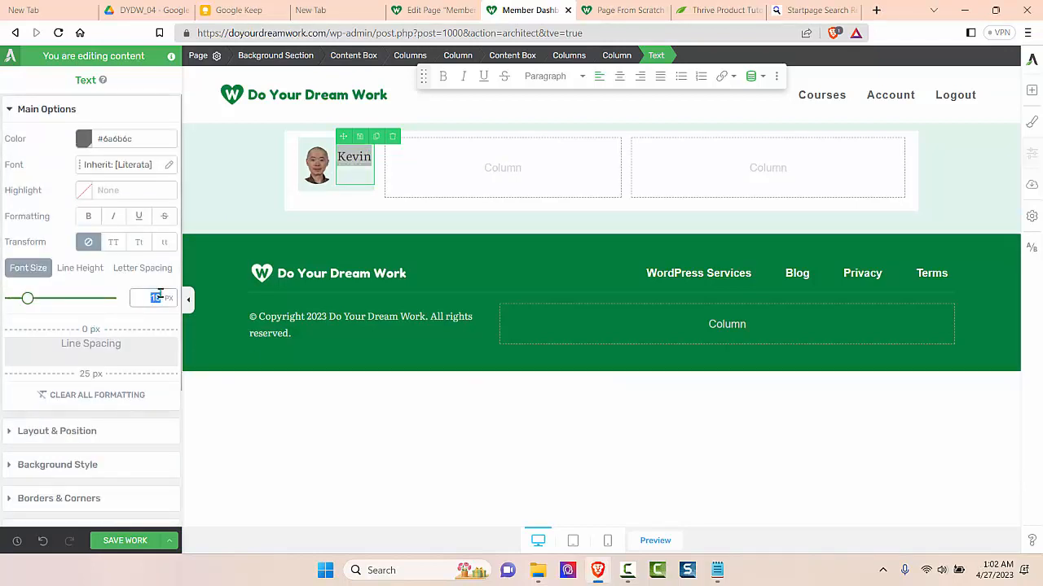
type("22")
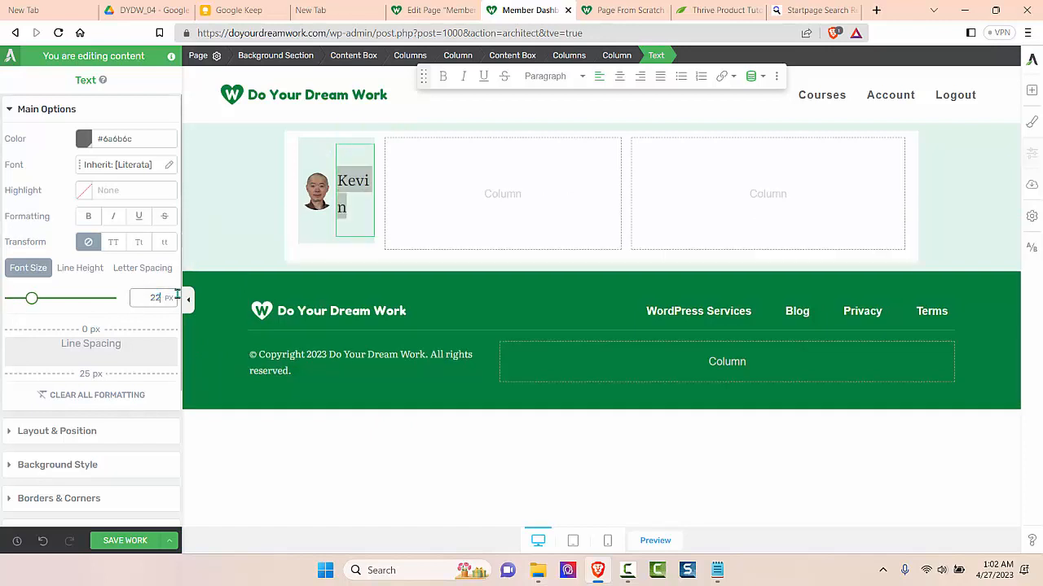
left_click(86, 218)
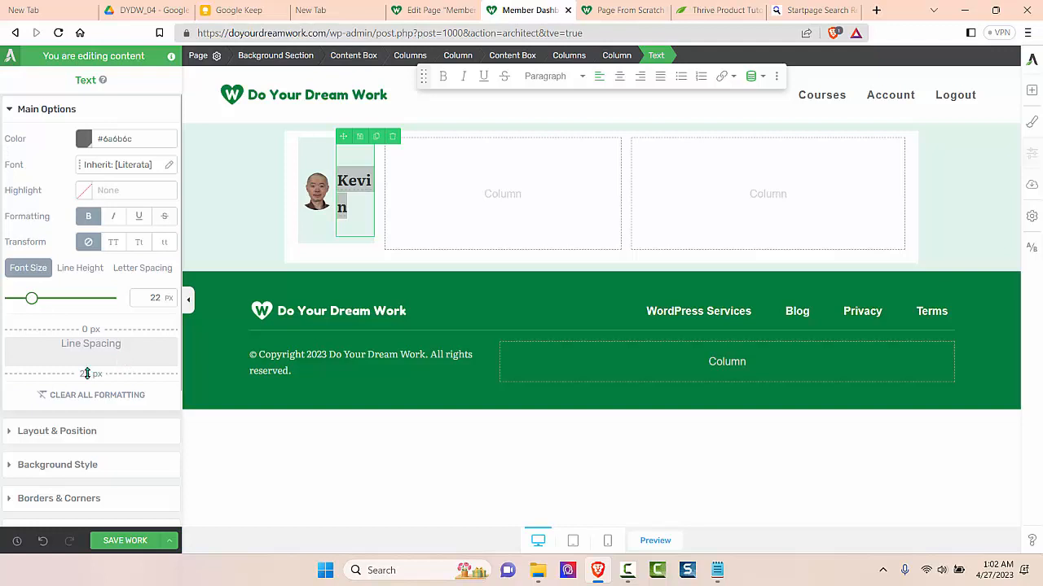
left_click_drag(87, 373, 89, 339)
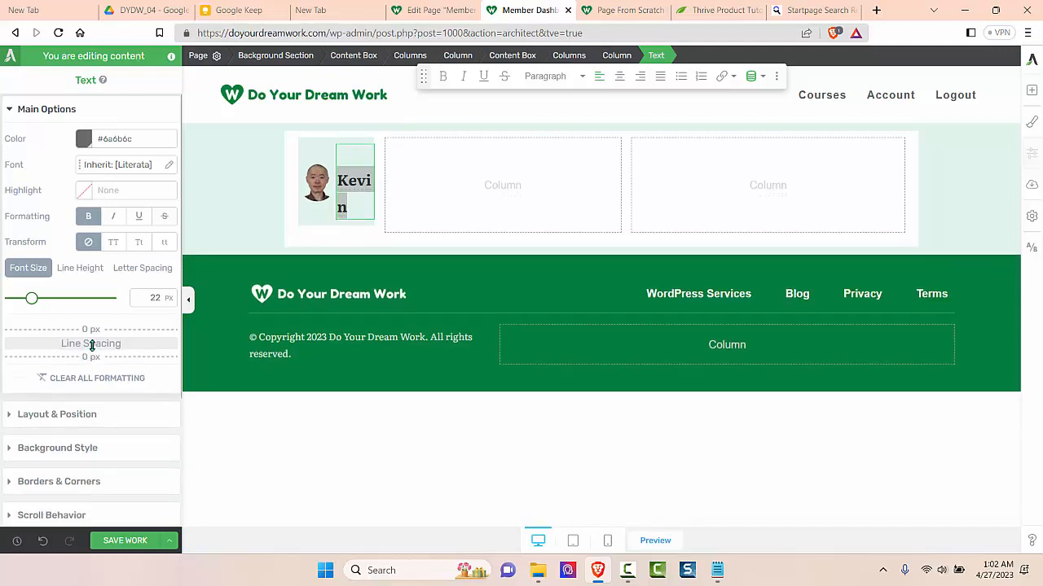
- Center-align the first-name text element in its column and check the layout at full page width
left_click(122, 416)
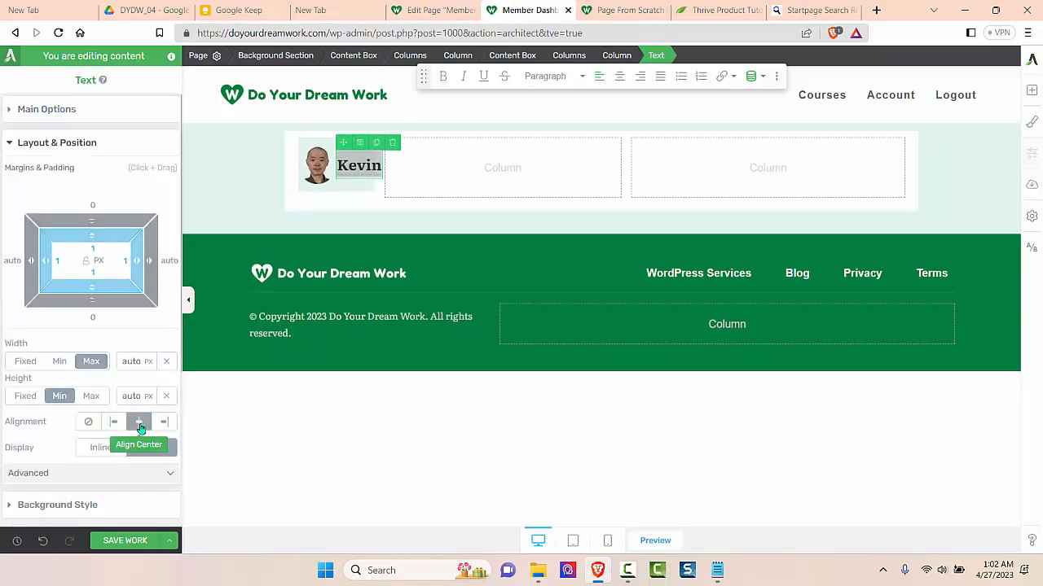
left_click(247, 161)
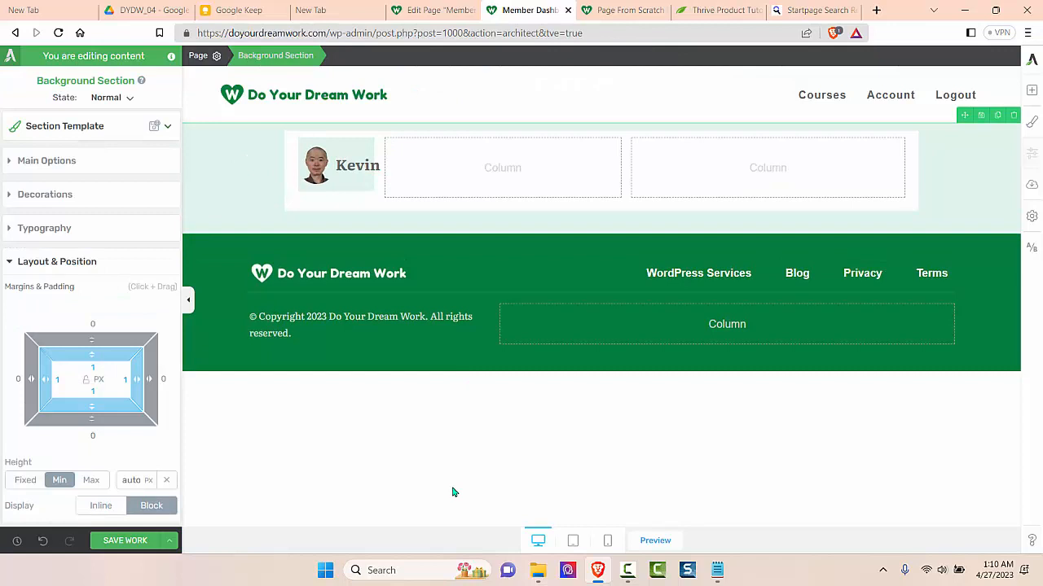
left_click(188, 300)
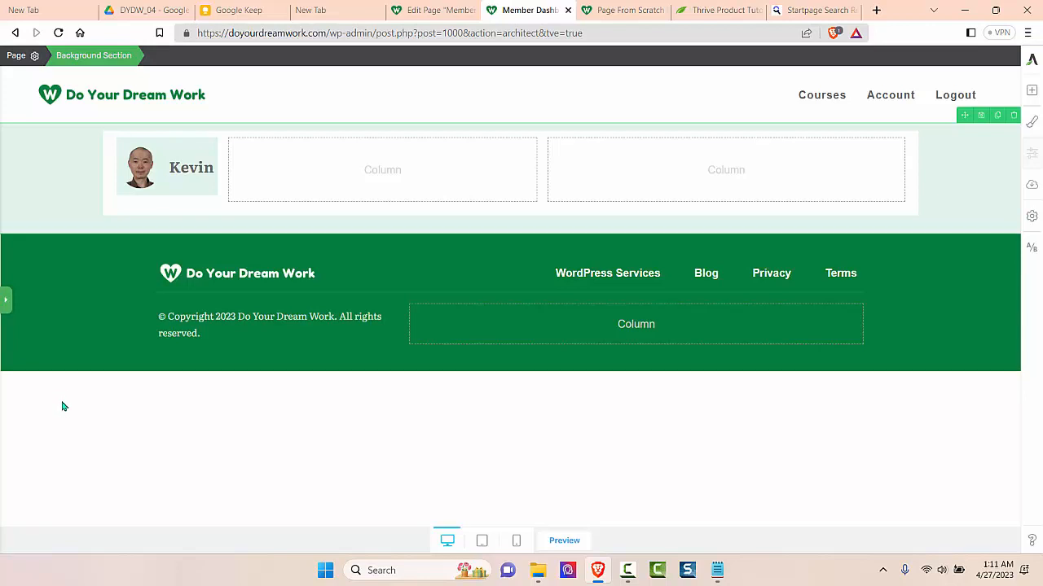
left_click(6, 303)
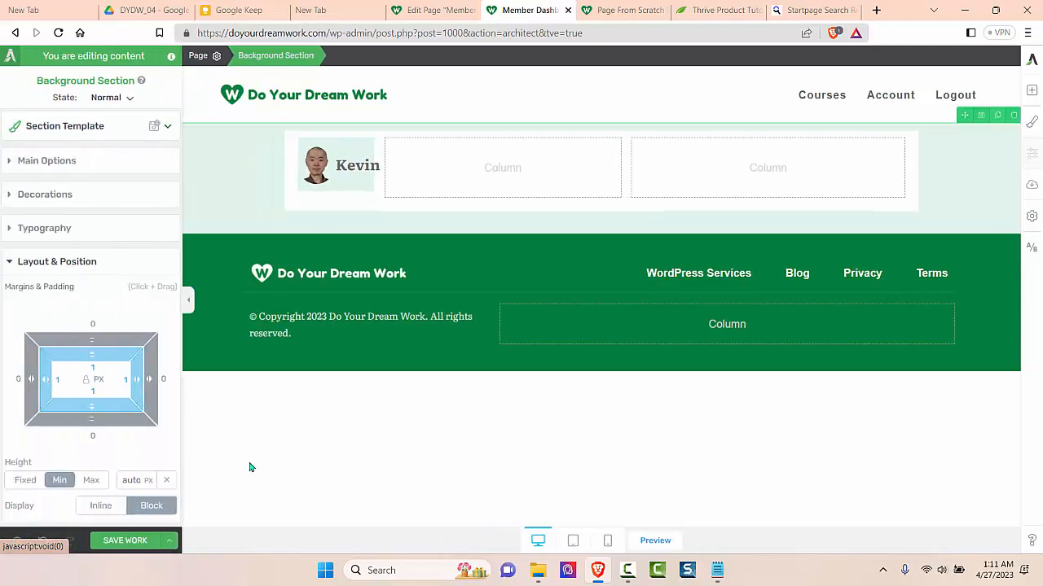
- Apply the default drop shadow to the content box around the profile image and name, and compare it with the finished example page
left_click(334, 186)
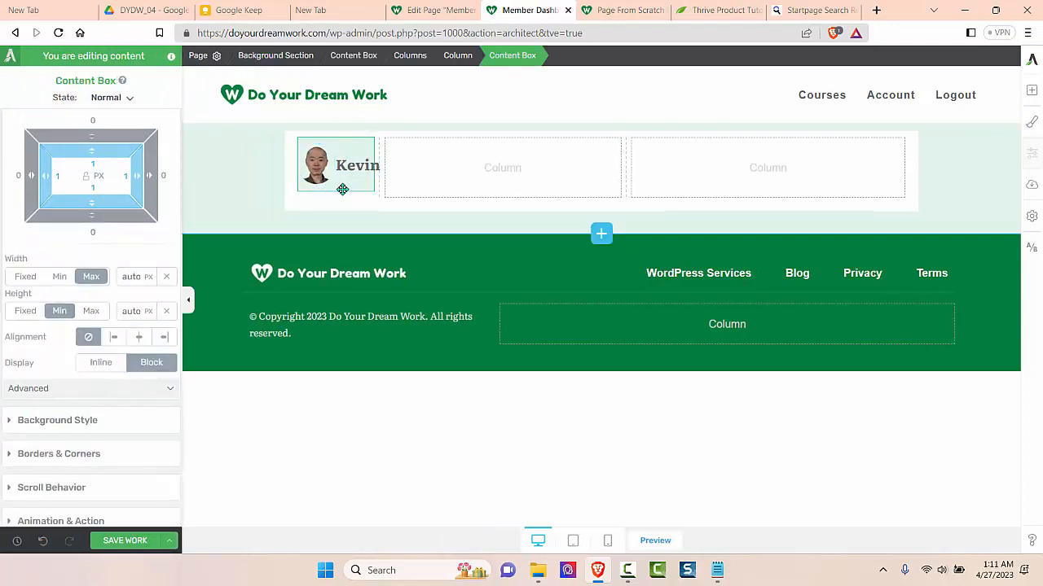
left_click(102, 423)
left_click(86, 407)
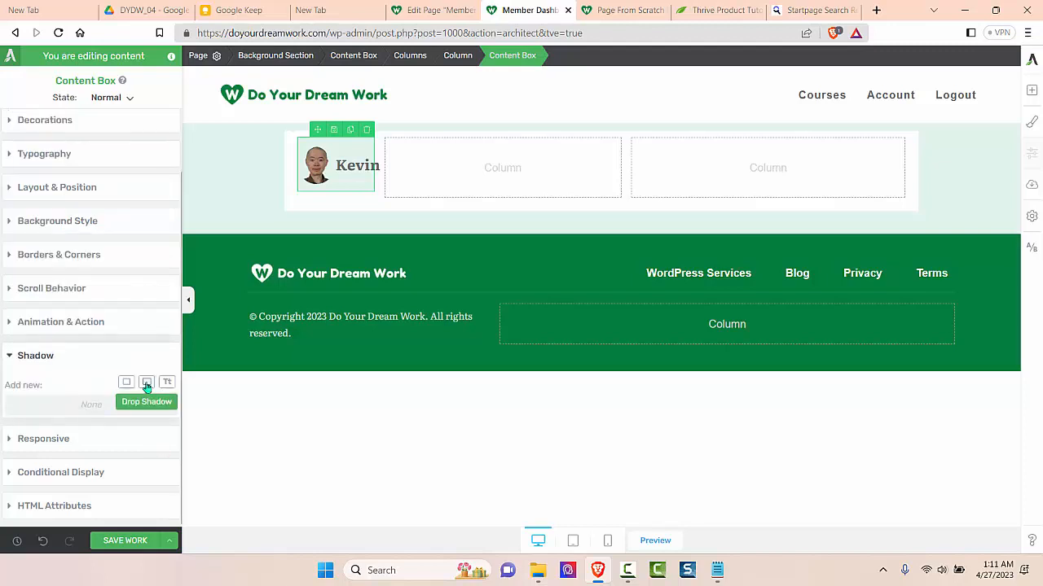
left_click(146, 383)
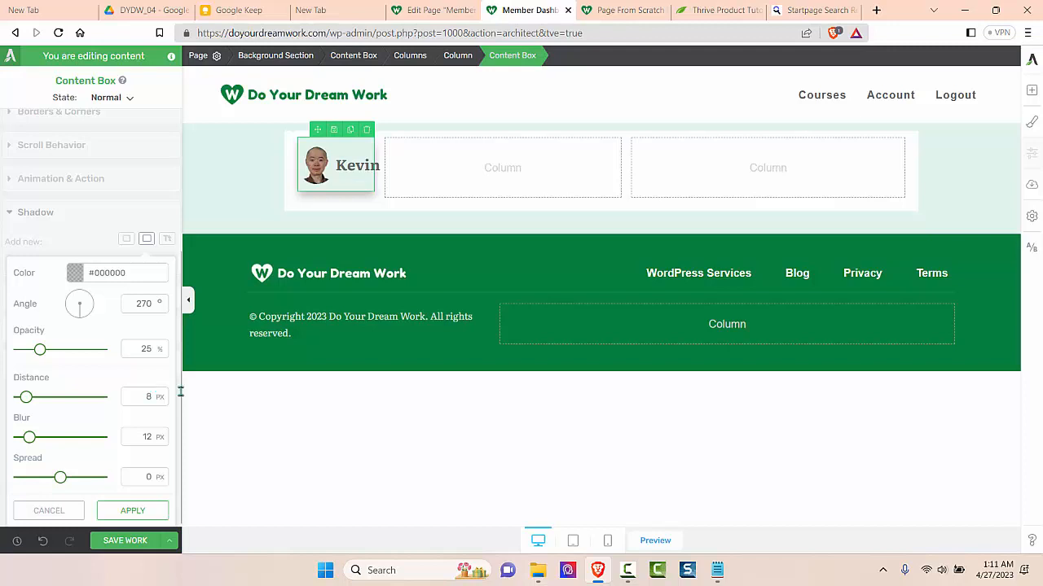
left_click(133, 510)
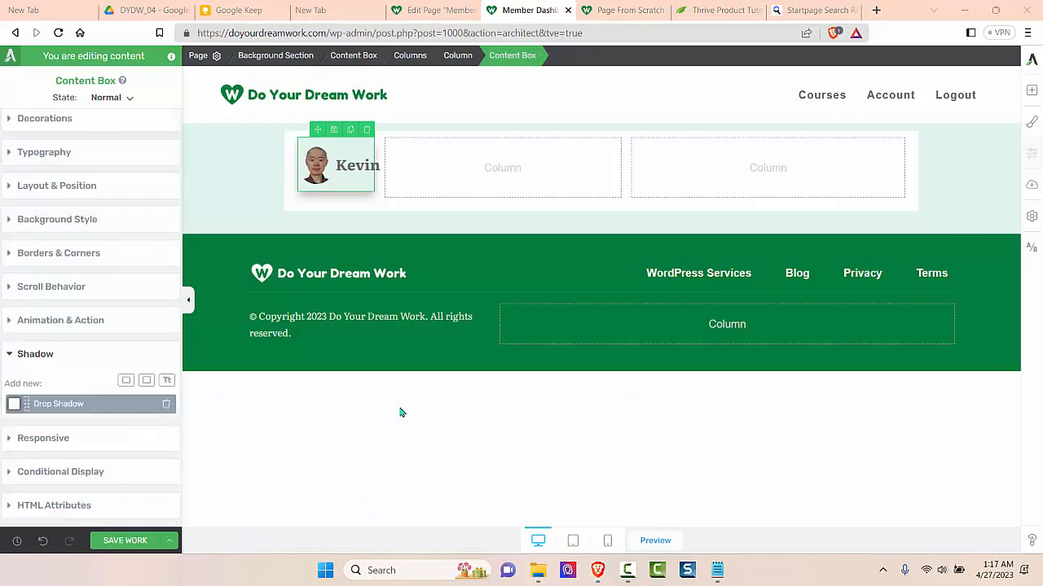
left_click(189, 302)
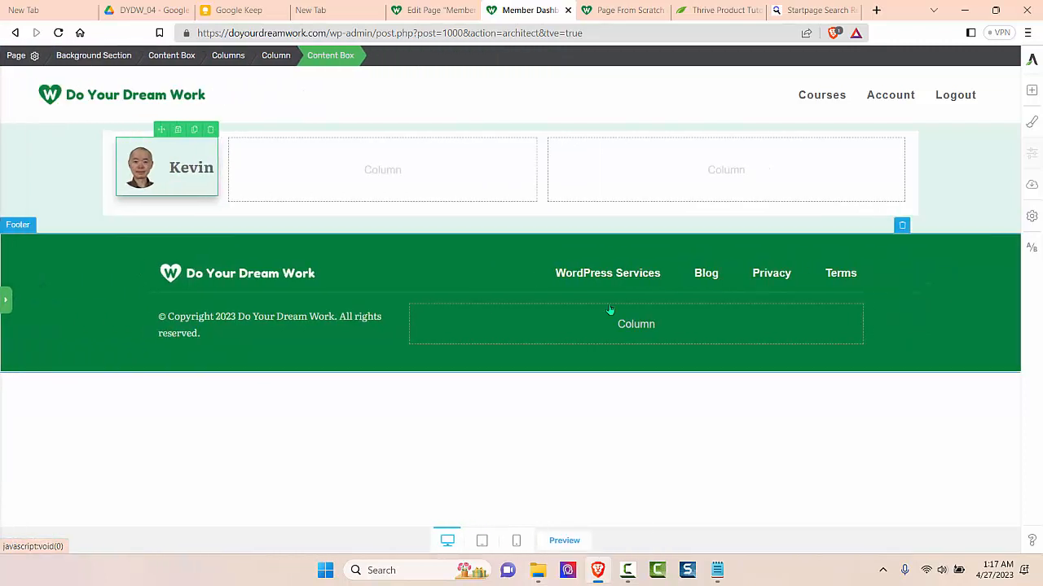
left_click(625, 11)
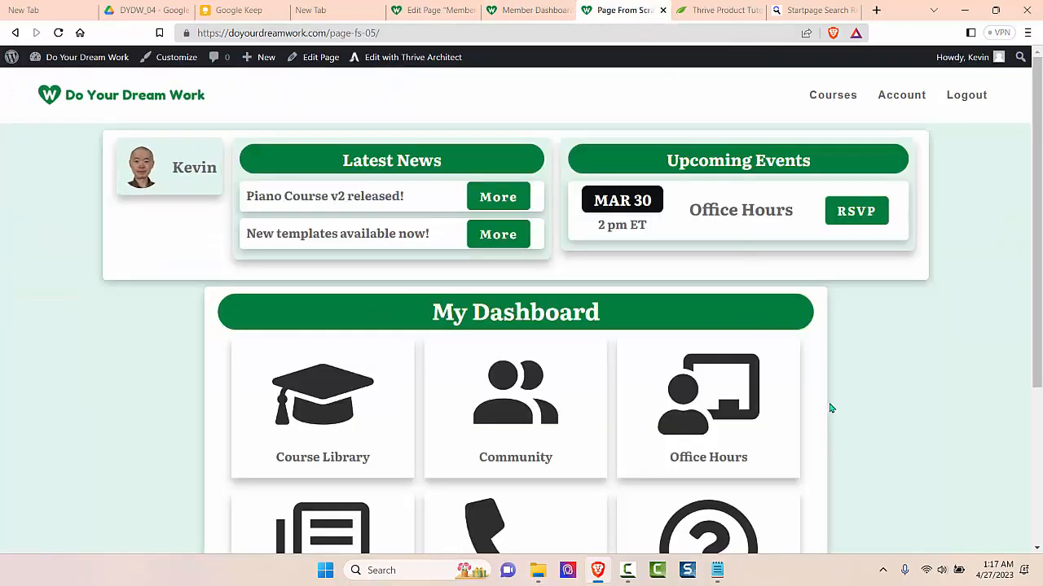
left_click(529, 9)
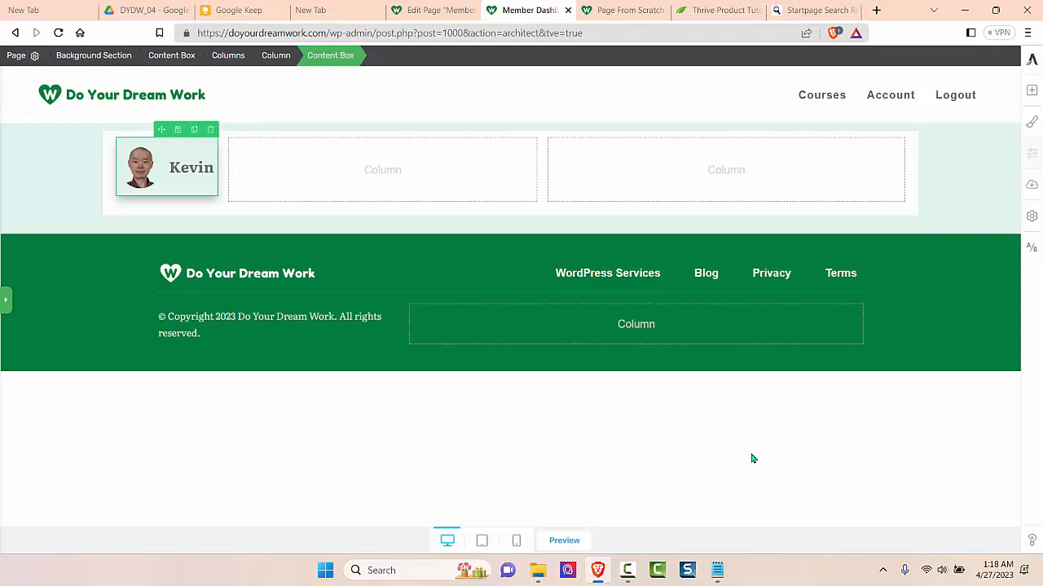
left_click(5, 300)
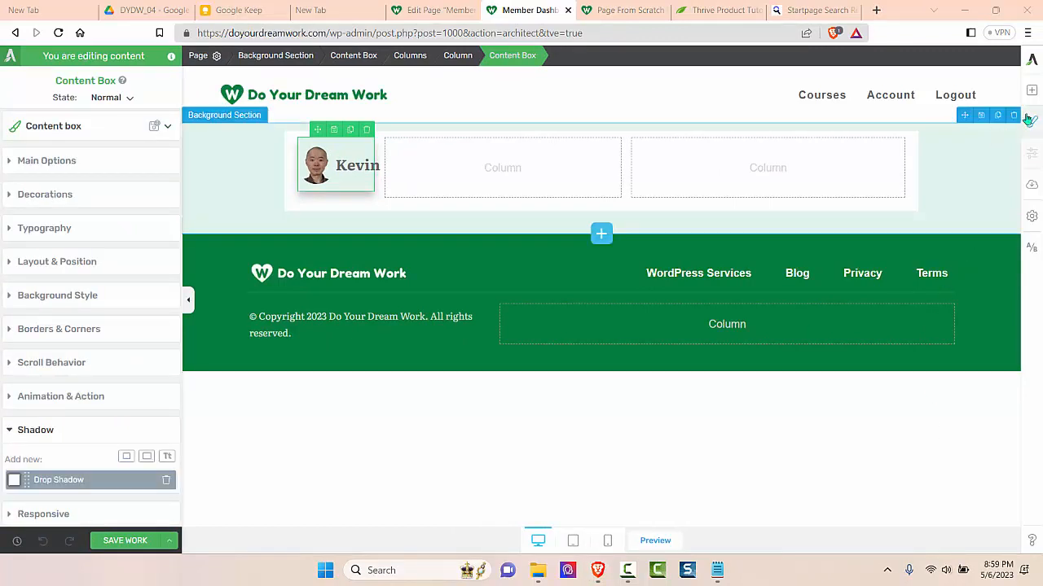
- Add a Content Box to the empty middle column and place a Text element inside it
left_click(1031, 90)
left_click_drag(982, 298, 508, 172)
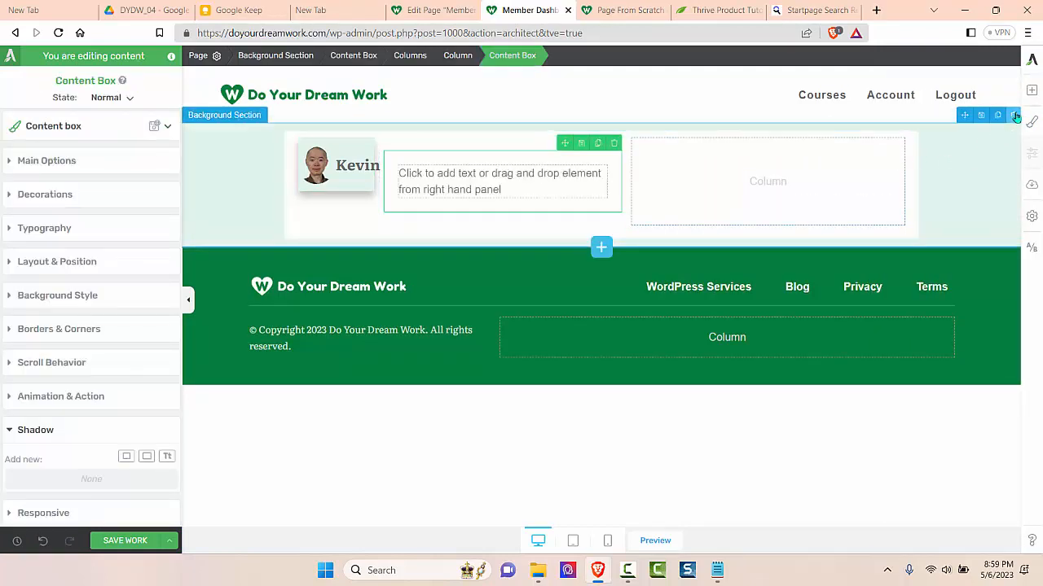
left_click(1031, 90)
left_click_drag(910, 191, 516, 186)
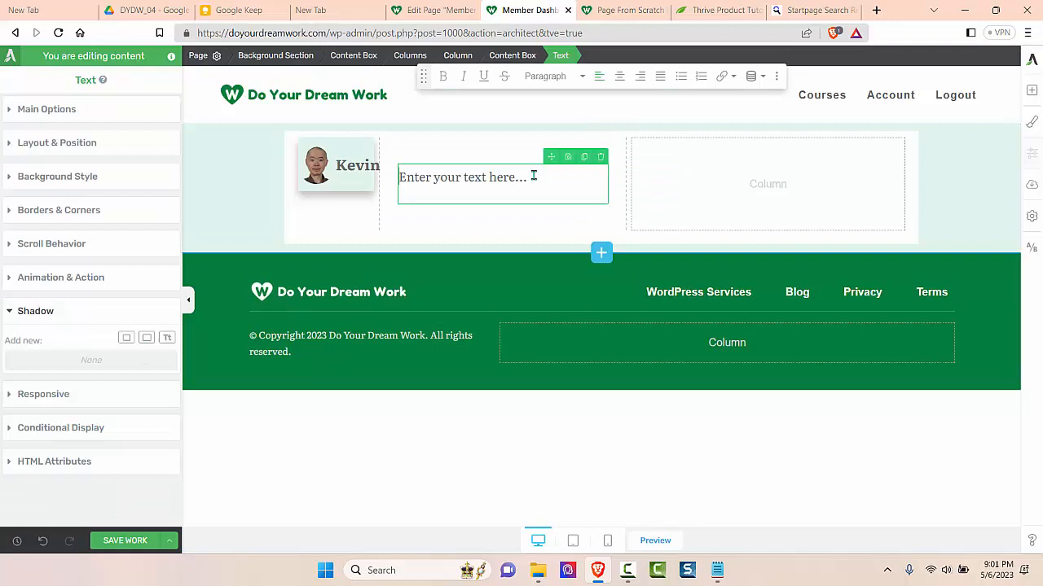
- Replace the placeholder text in the middle column's content box with "Latest News"
left_click(533, 176)
key("BackSpace")
key("BackSpace")
key("BackSpace")
key("BackSpace")
key("BackSpace")
key("BackSpace")
key("BackSpace")
key("BackSpace")
key("BackSpace")
key("BackSpace")
key("BackSpace")
key("BackSpace")
key("BackSpace")
key("BackSpace")
key("BackSpace")
key("BackSpace")
key("BackSpace")
key("BackSpace")
key("BackSpace")
key("BackSpace")
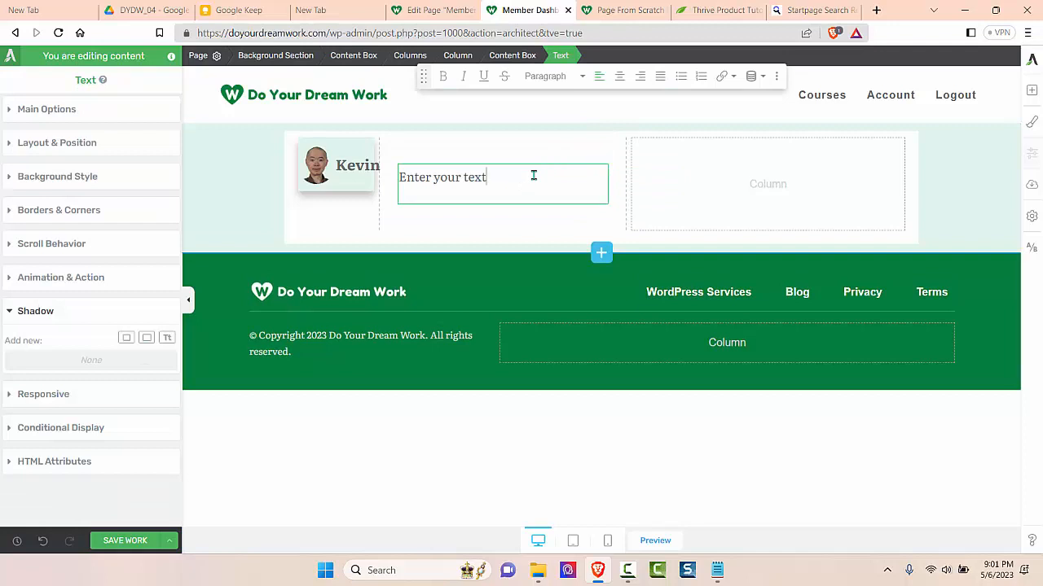
type("Latest")
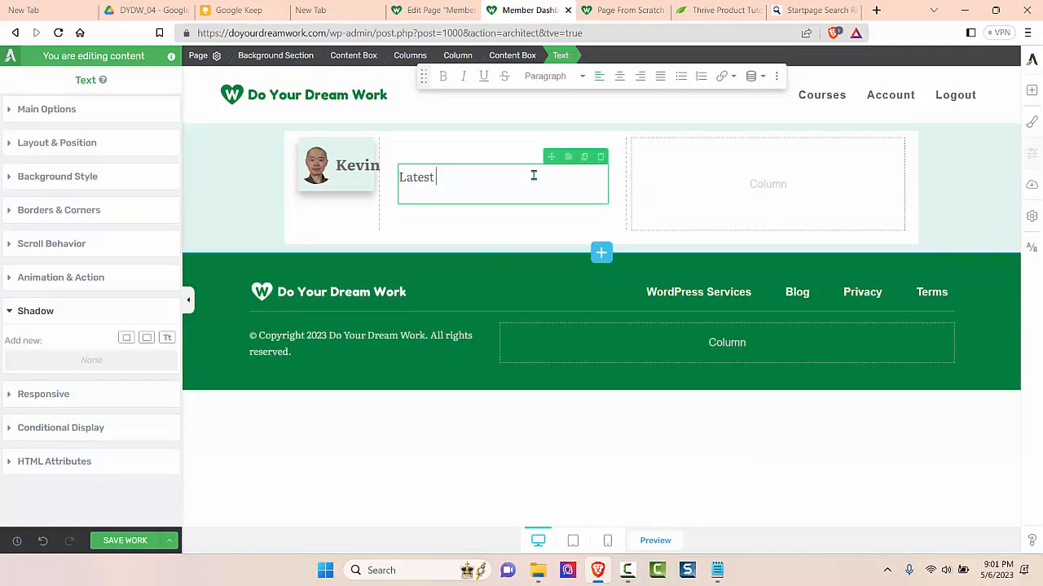
type(" News")
- Format the "Latest News" text as bold, 24 px and centered
left_click(104, 115)
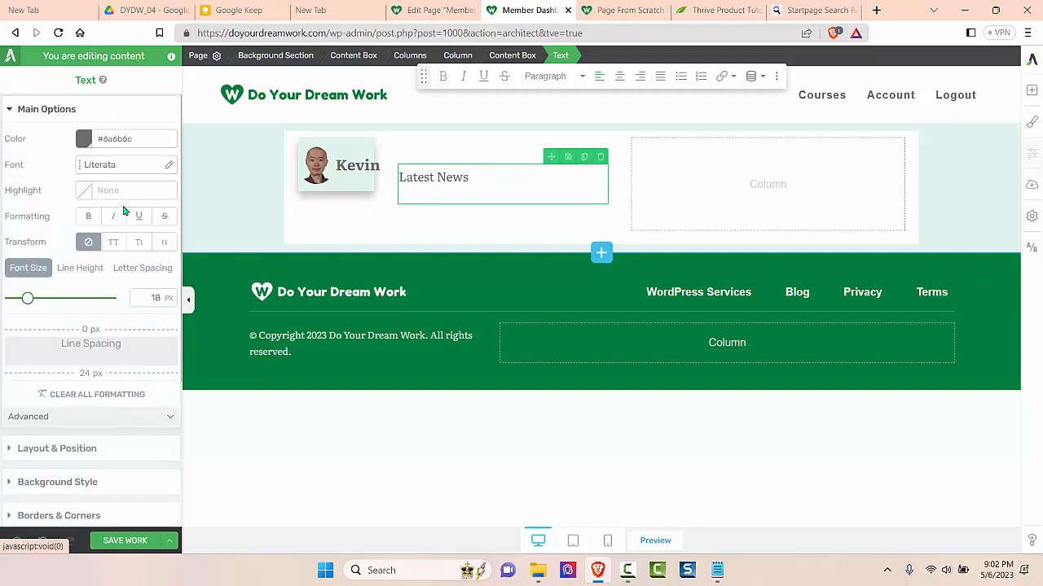
left_click(90, 217)
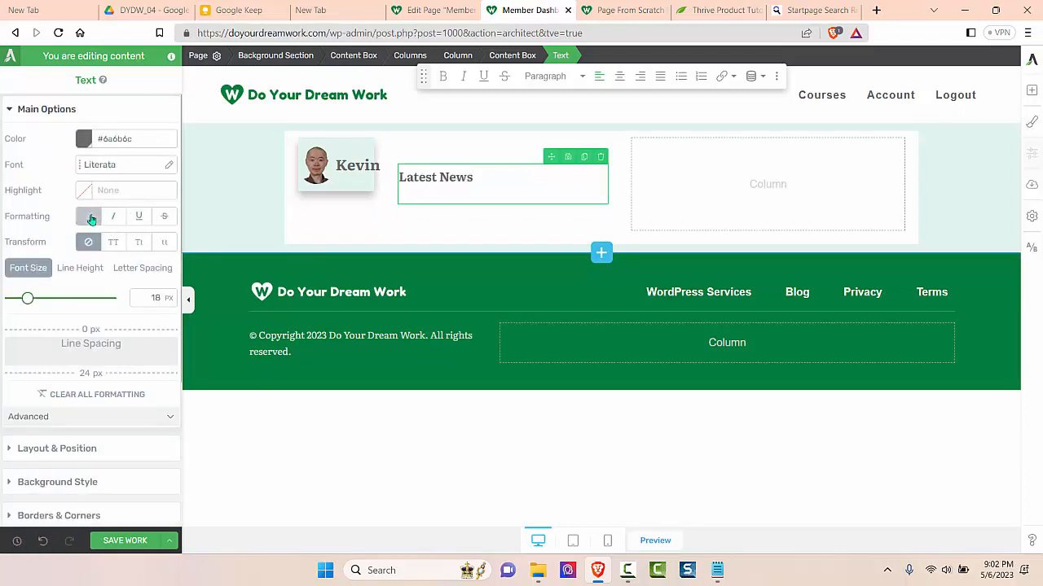
double_click(157, 299)
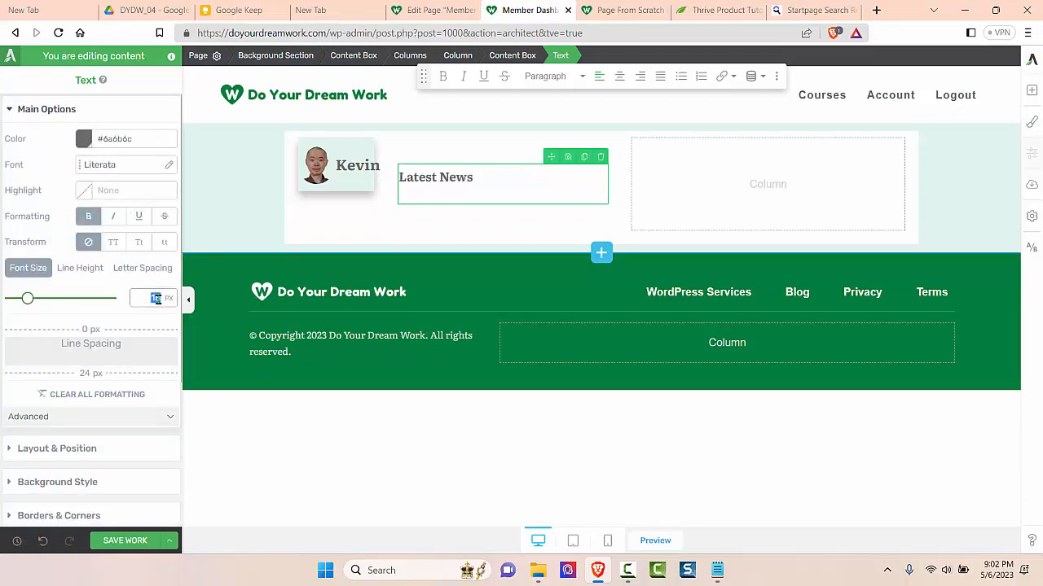
type("24")
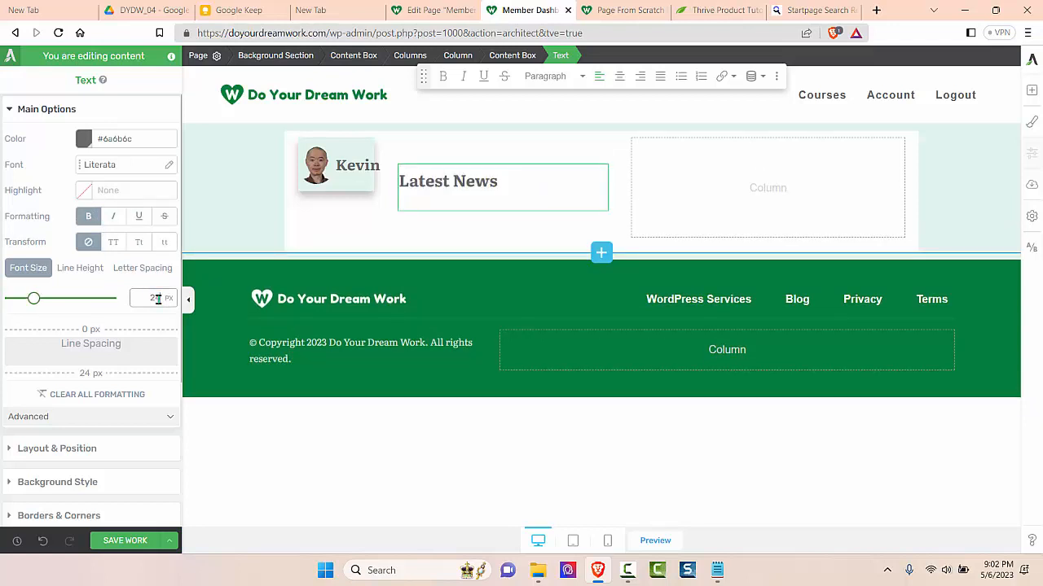
left_click(619, 75)
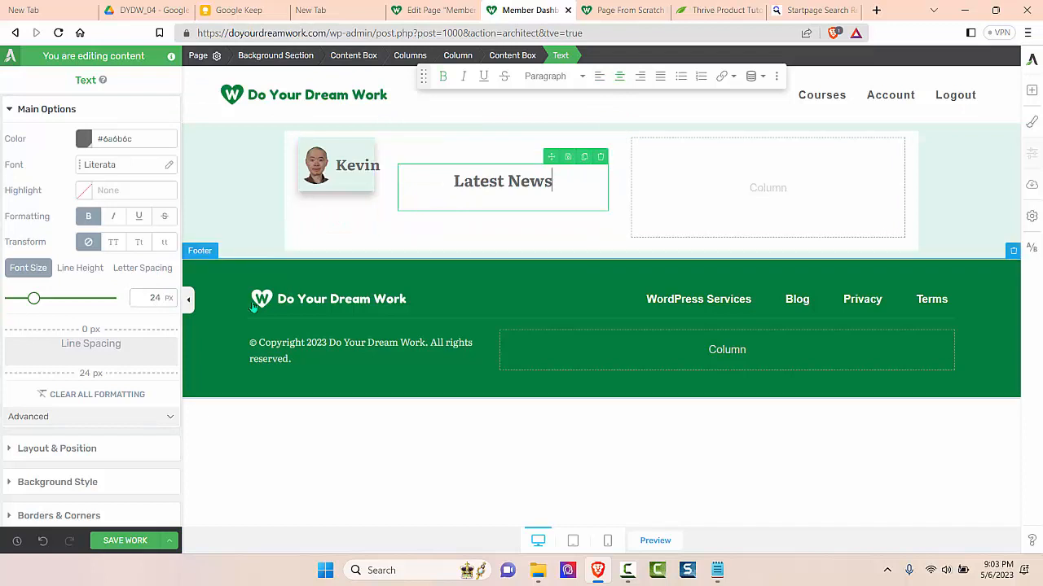
- Give the "Latest News" text a solid background in the Main Accent theme color
scroll(106, 325, "down", 3)
left_click(109, 281)
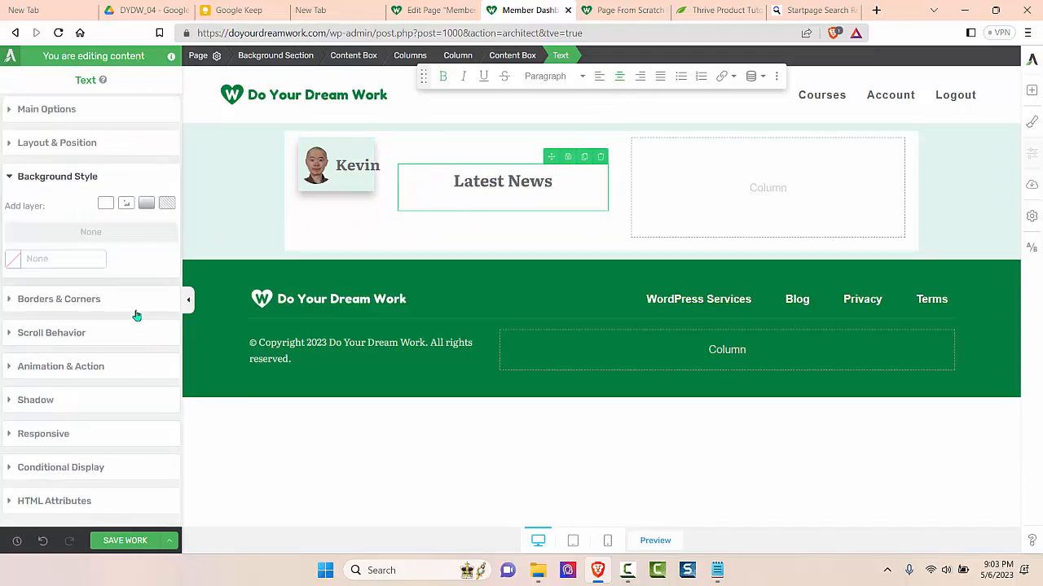
left_click(106, 202)
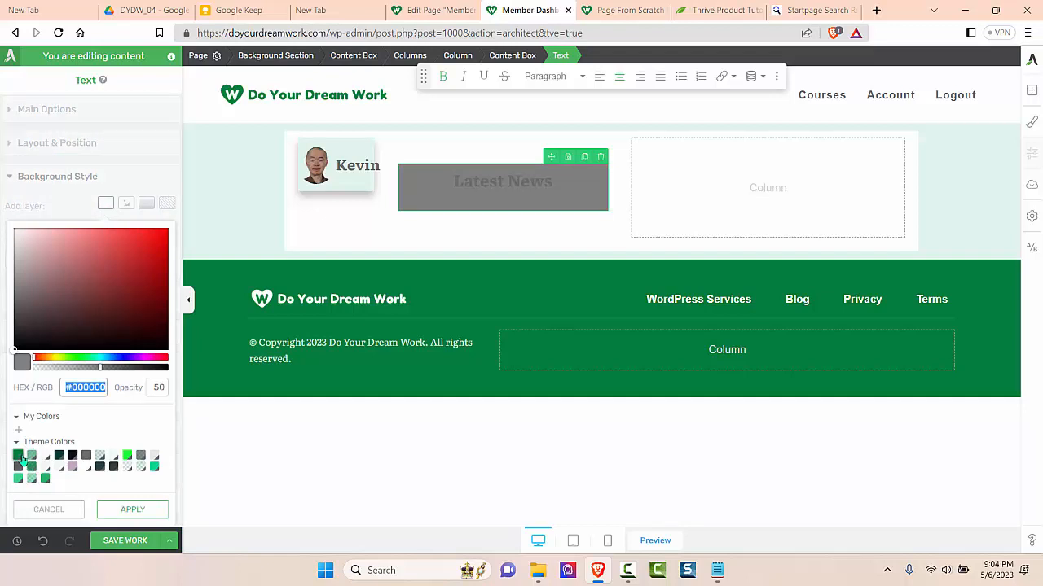
left_click(20, 456)
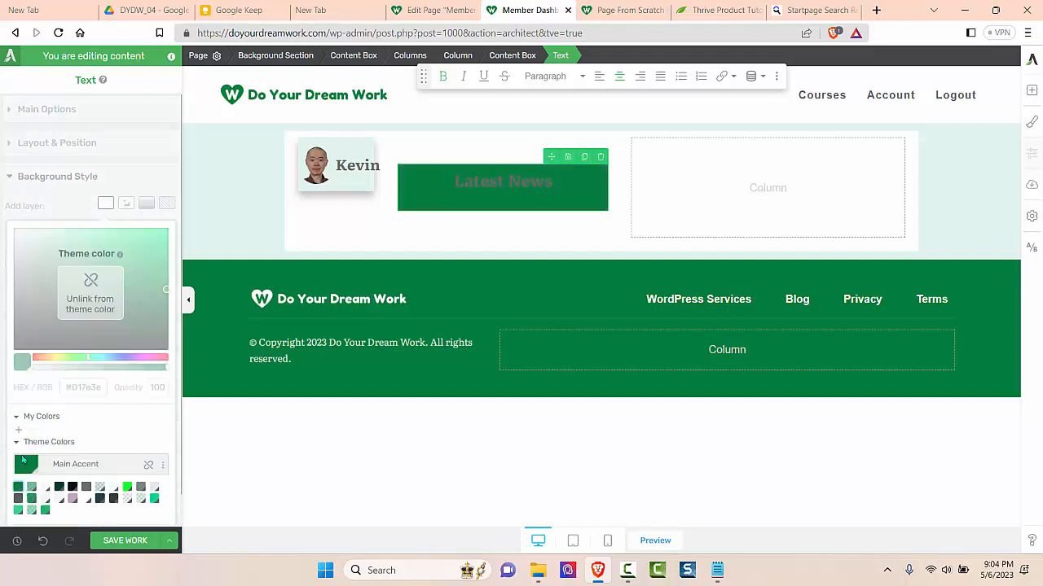
scroll(70, 431, "down", 2)
left_click(124, 511)
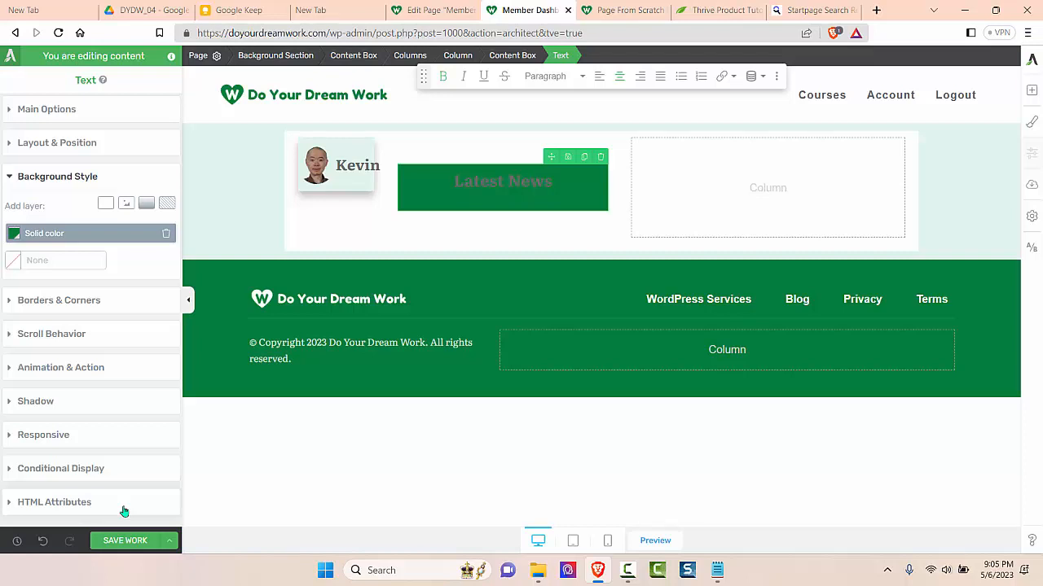
- Color the "Latest News" text with the white Light elements theme color and reduce its bottom line spacing to 0 px
left_click(78, 112)
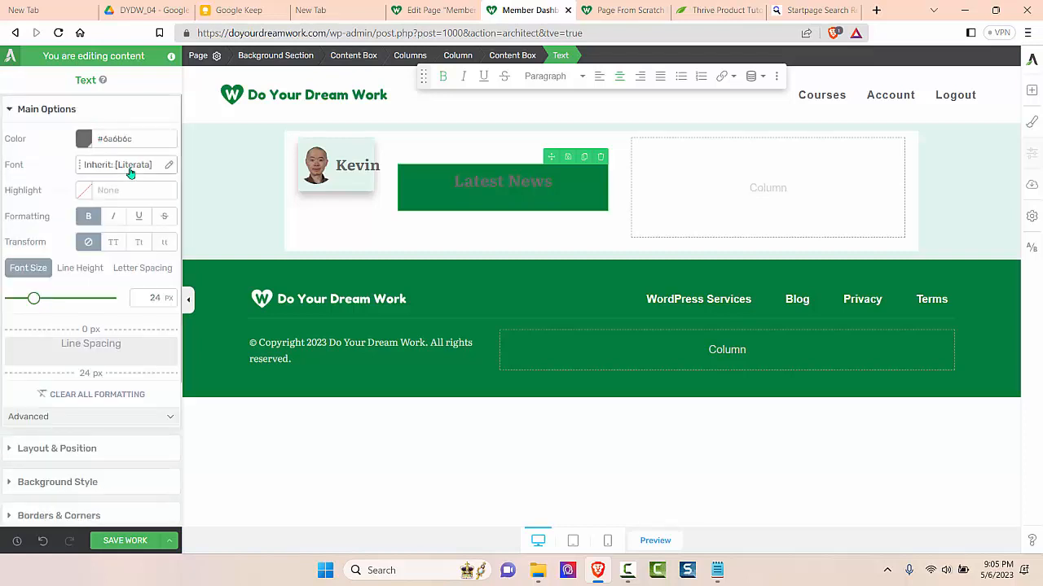
left_click(84, 139)
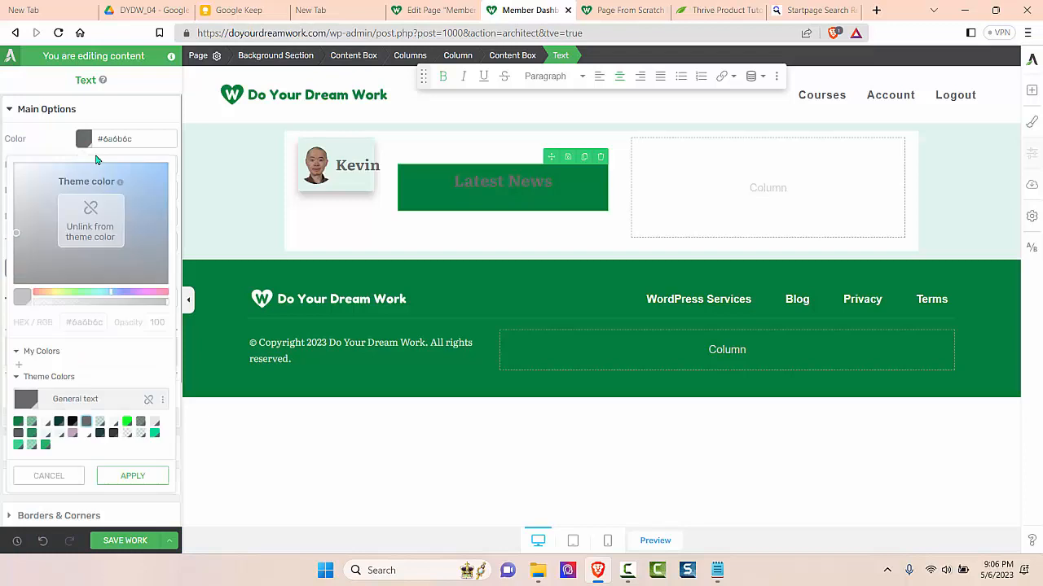
left_click(88, 438)
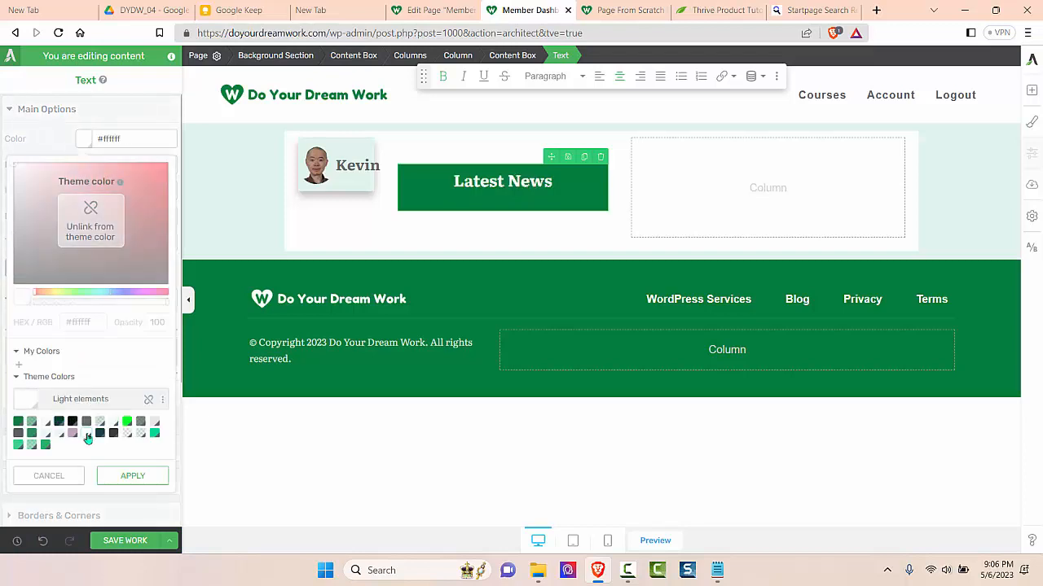
left_click(133, 479)
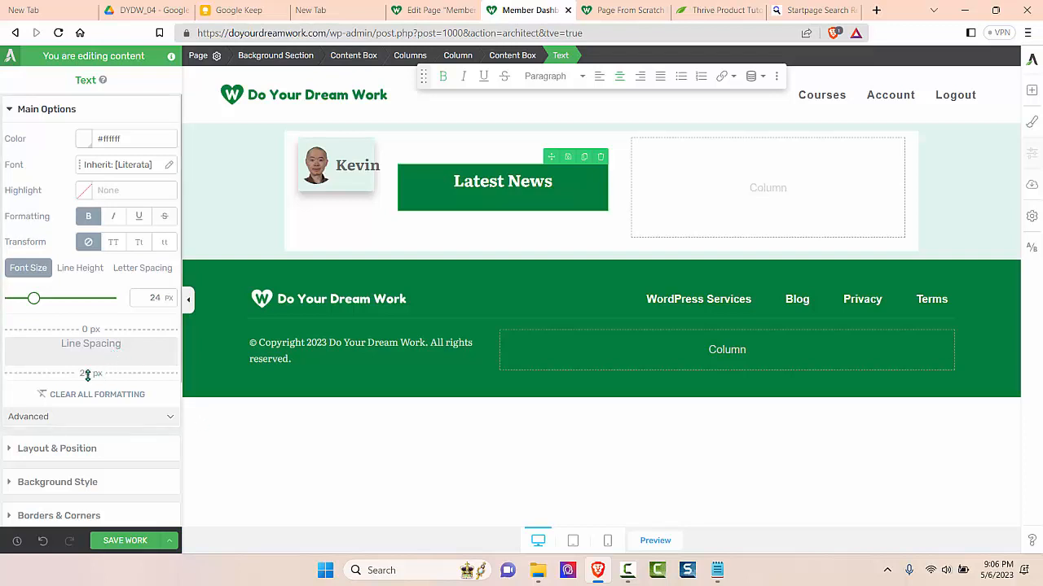
left_click_drag(87, 374, 92, 346)
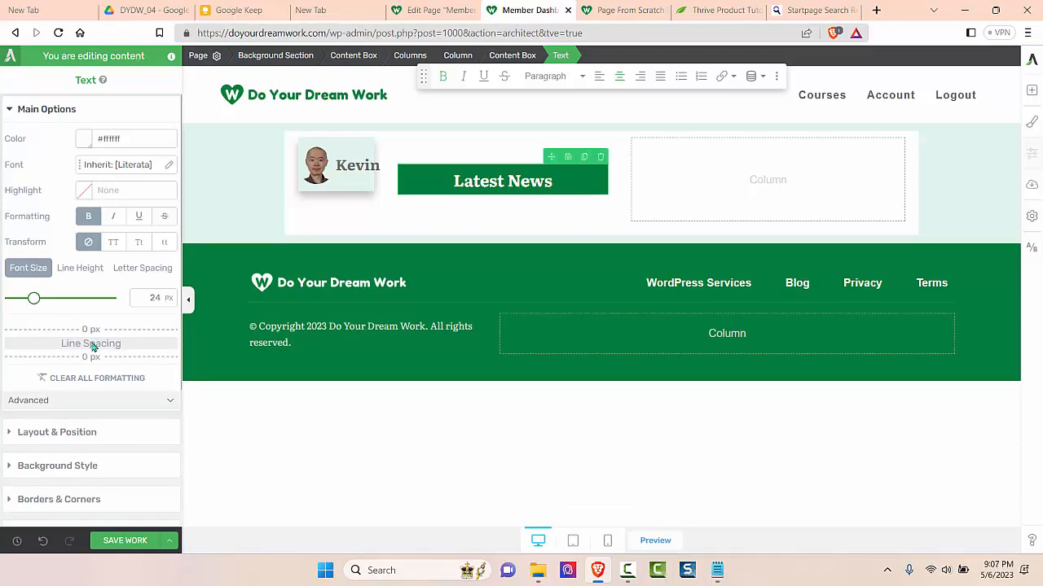
- Round all corners of the "Latest News" text background to 60 px
scroll(92, 346, "down", 1)
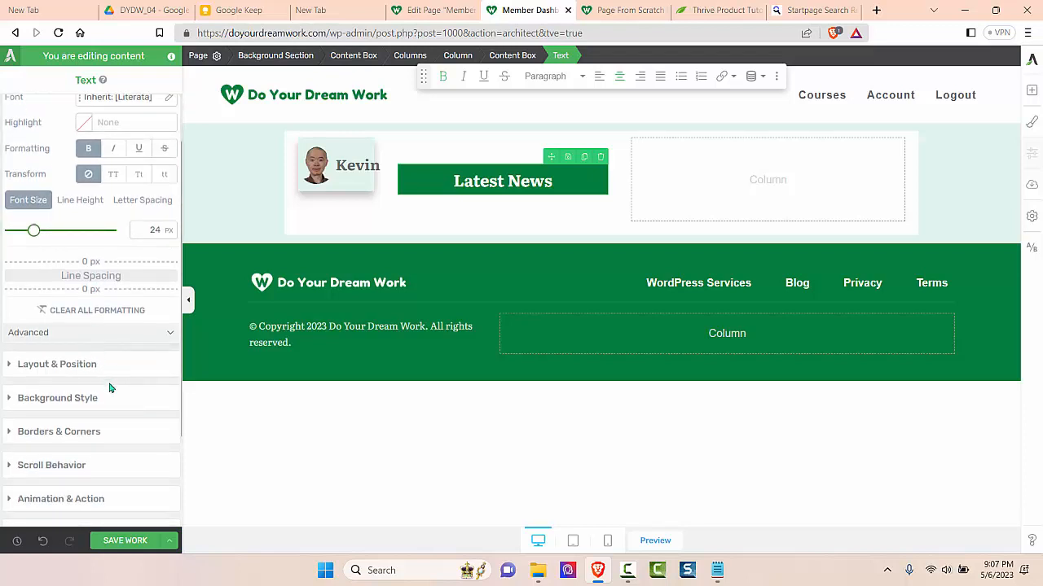
left_click(109, 427)
left_click(149, 319)
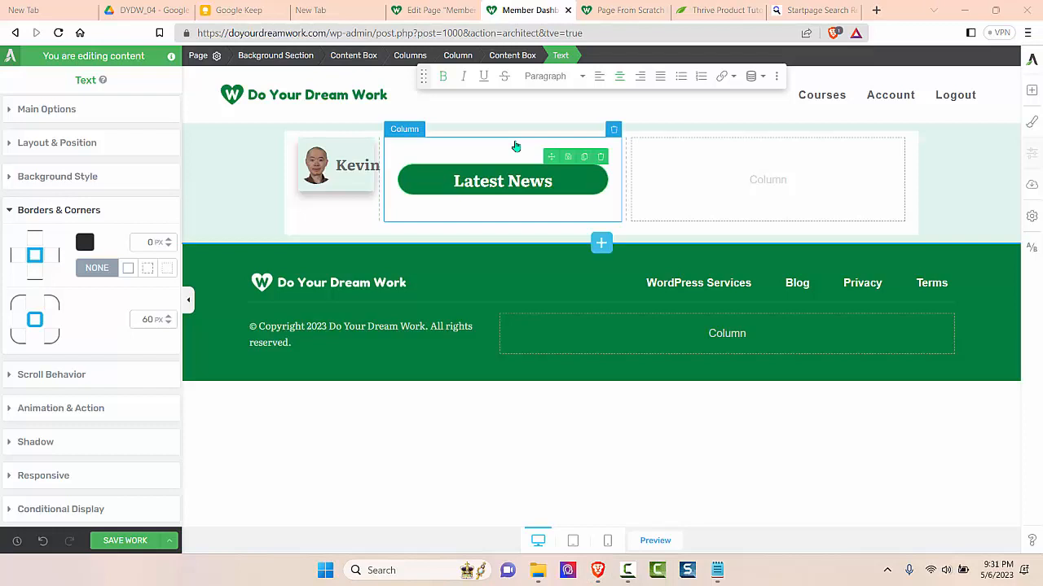
- Give the content box around "Latest News" a solid background in the pale green Accent Low Opacity theme color
left_click(505, 155)
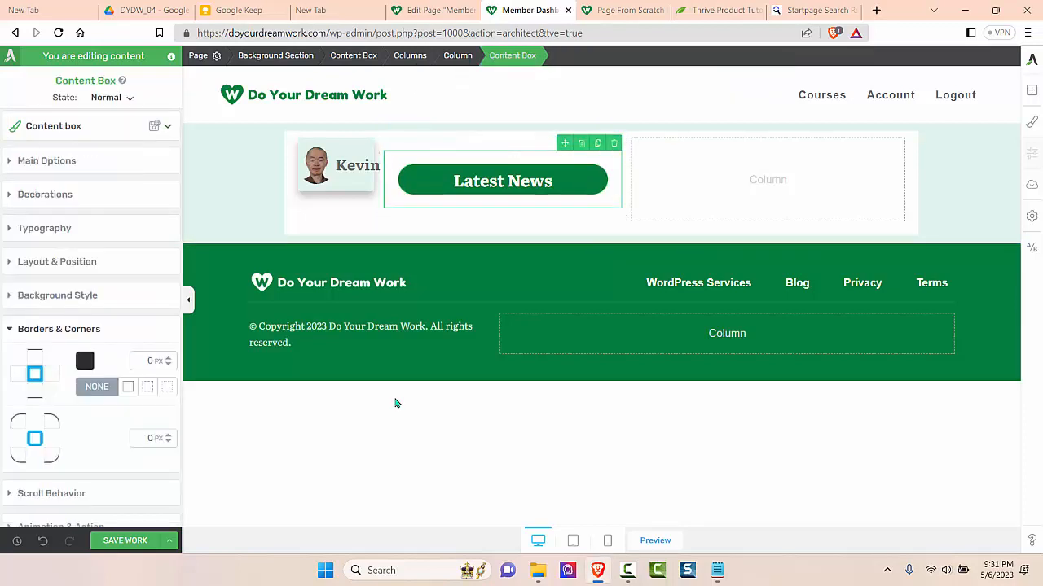
left_click(70, 295)
left_click(85, 324)
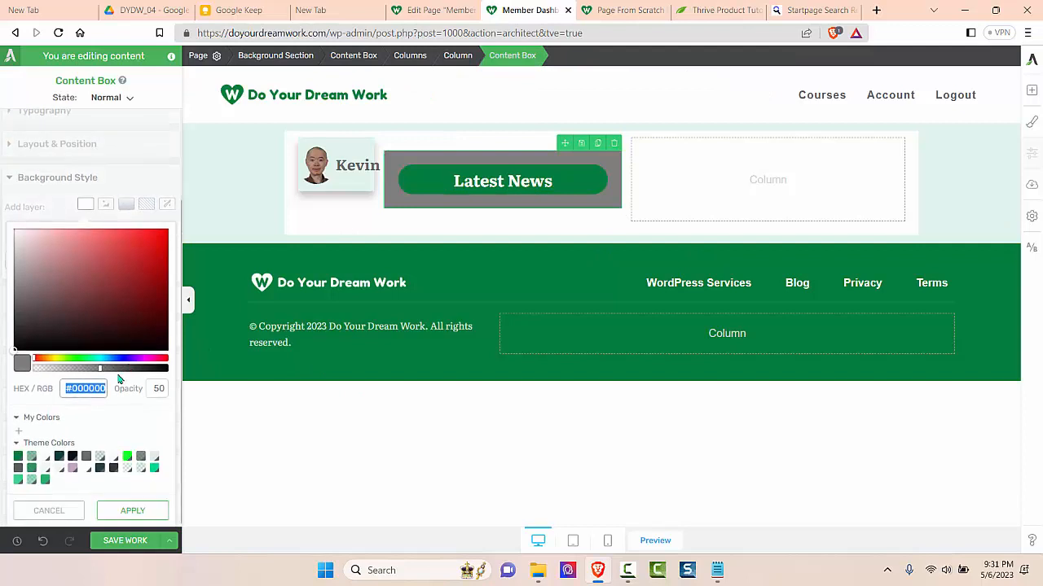
left_click(145, 471)
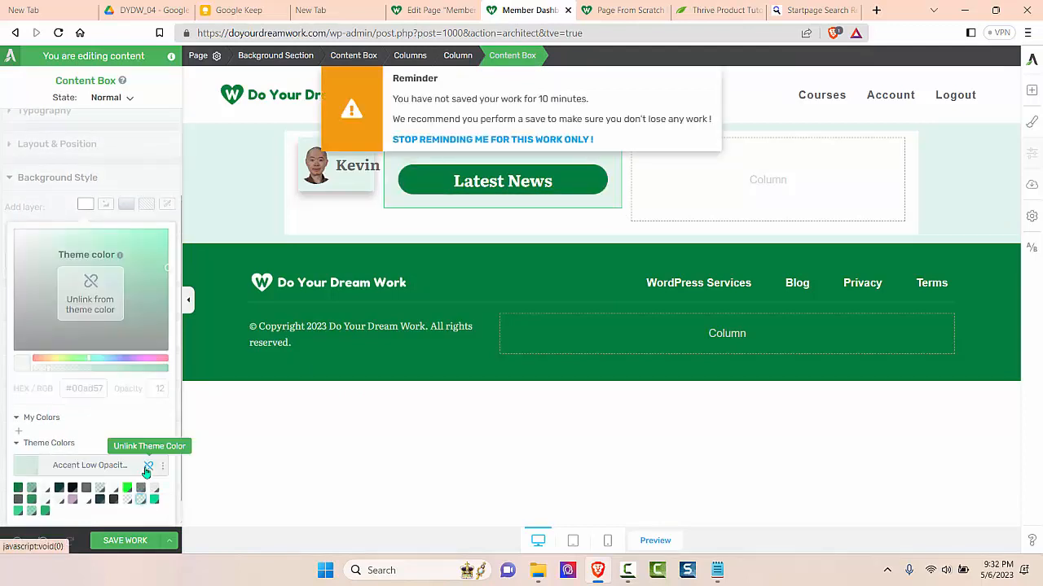
scroll(146, 473, "down", 1)
left_click(138, 512)
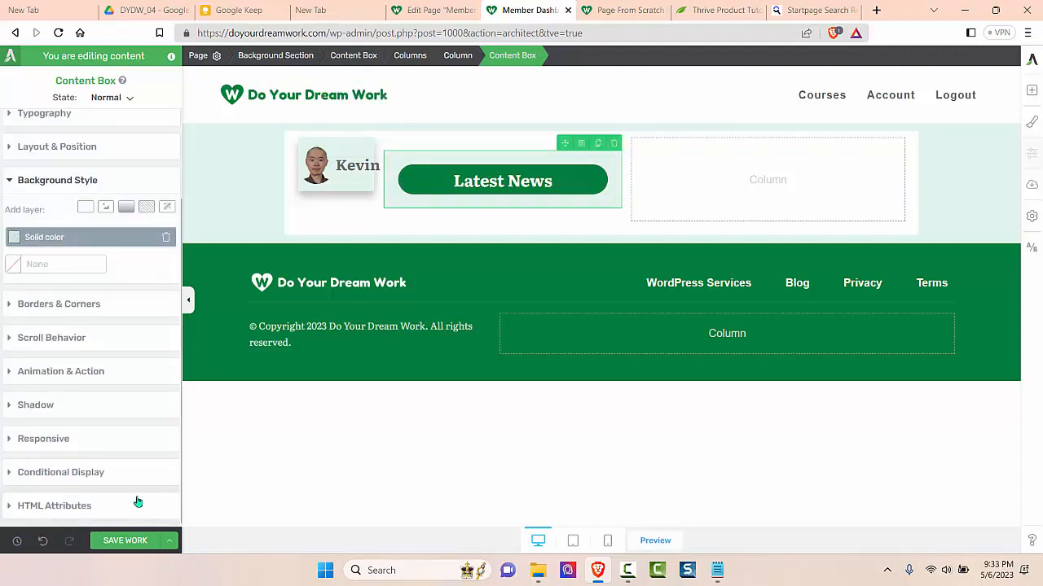
- Set the "Latest News" content box's top margin to 0, bottom margin to 10, top and side padding to 10, and bottom padding to 5 px
left_click(104, 150)
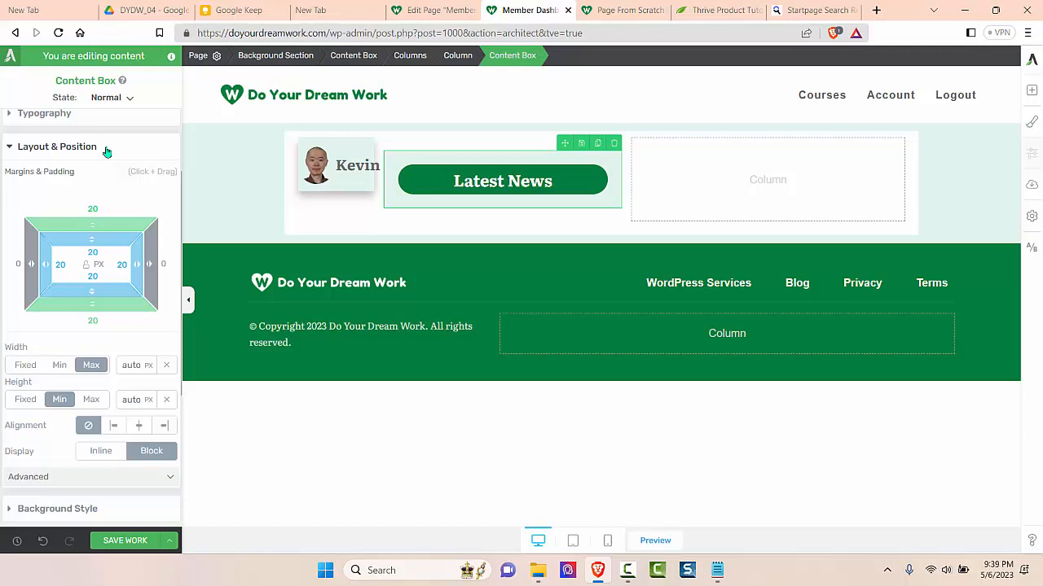
left_click(93, 209)
type("0")
left_click(93, 252)
type("10")
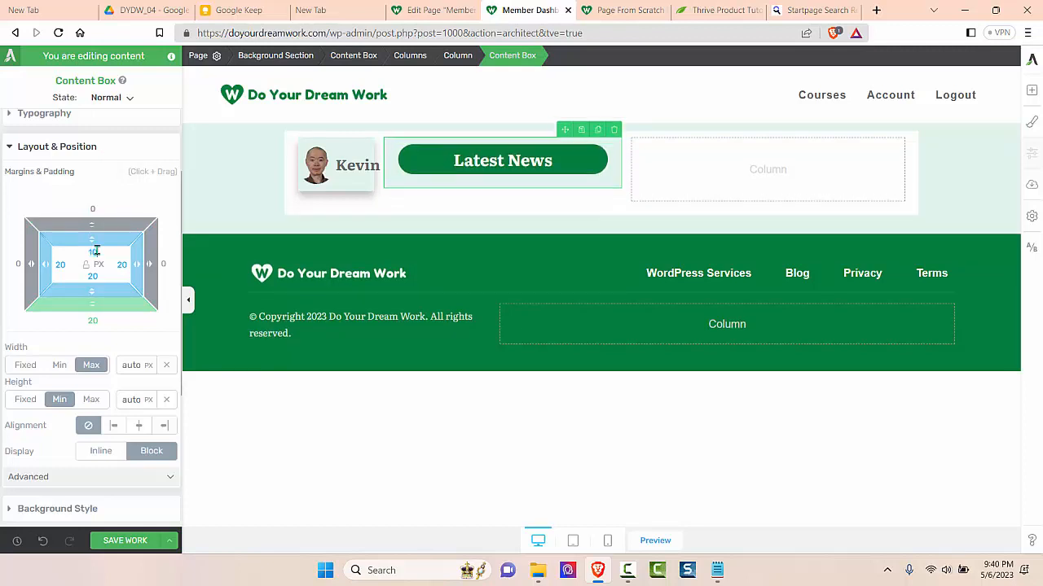
left_click(62, 265)
type("10")
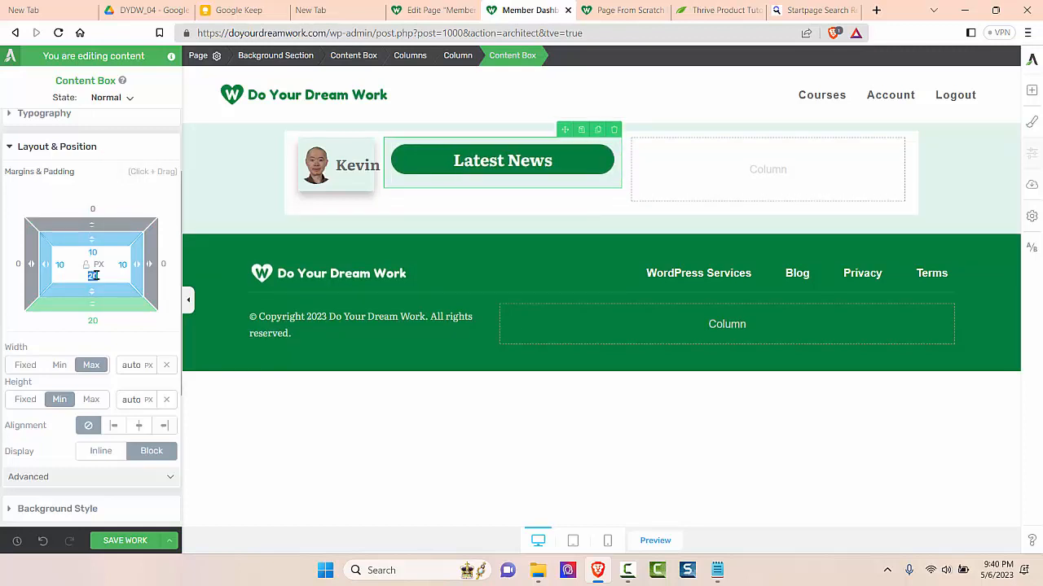
left_click(92, 277)
type("5")
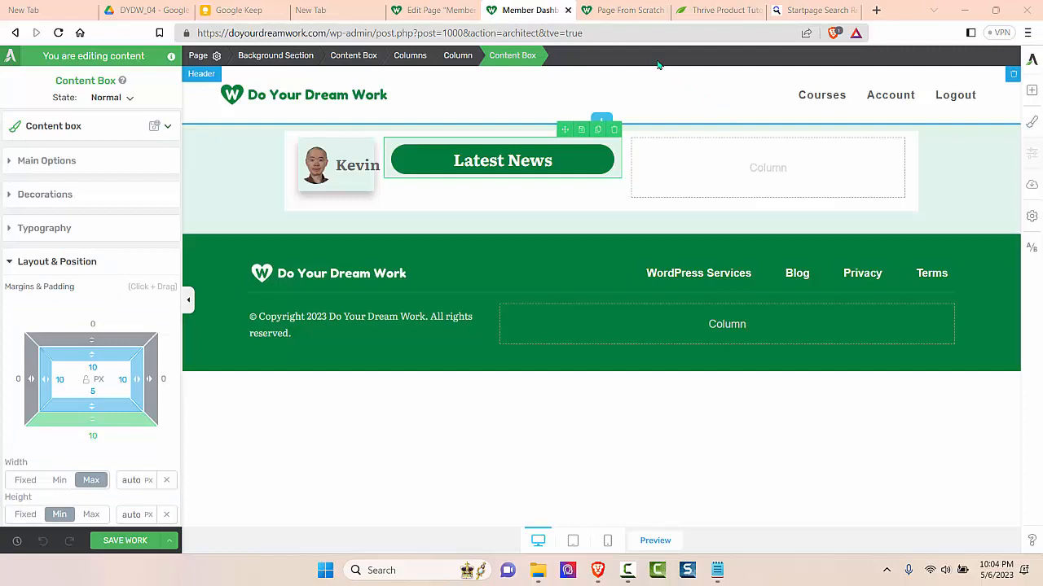
- Check the finished example page, and insert a Columns element with two equal halves below the "Latest News" heading
left_click(625, 10)
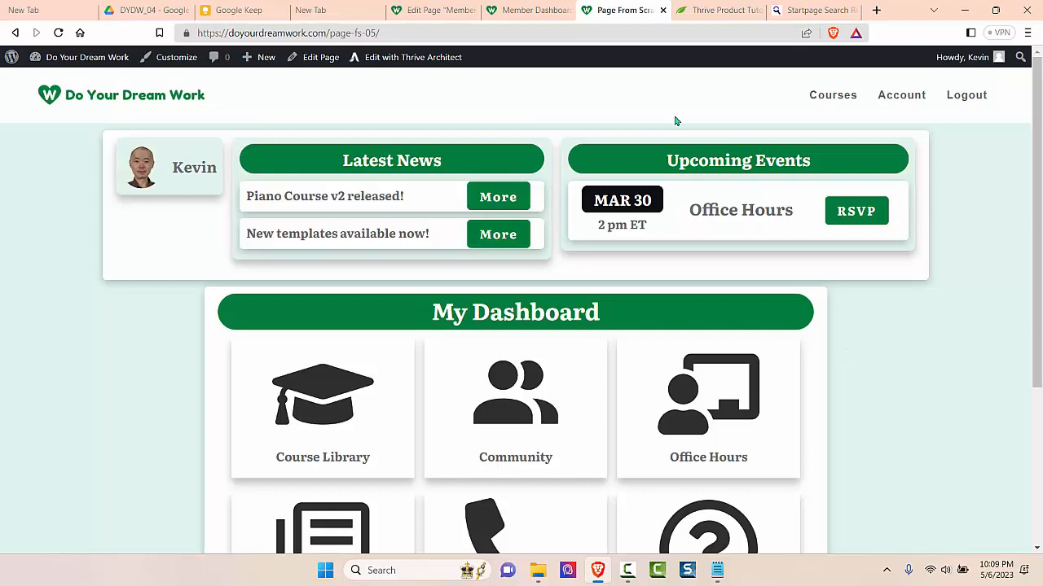
left_click(529, 11)
left_click(1030, 93)
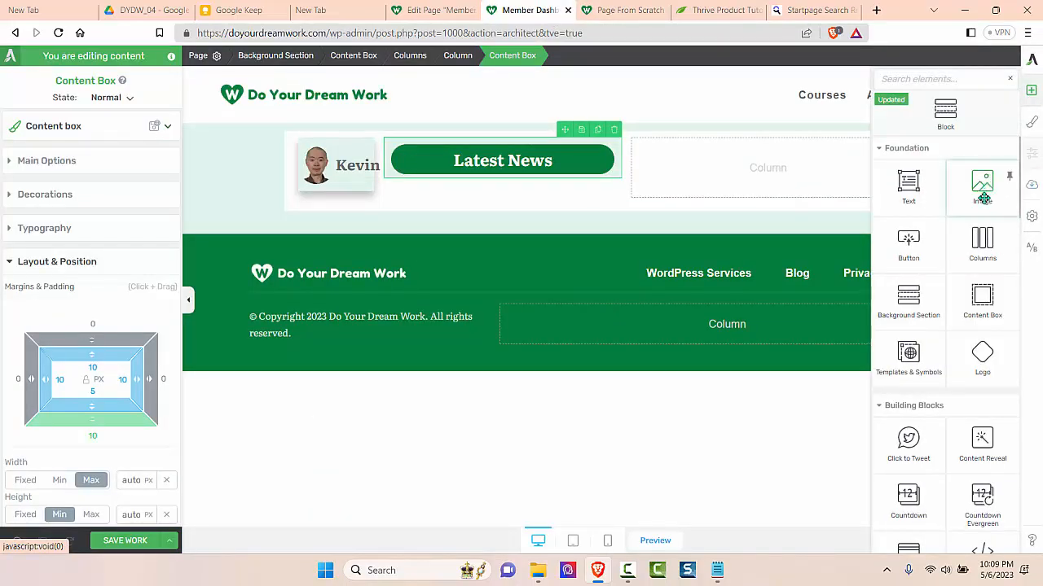
left_click_drag(977, 251, 529, 174)
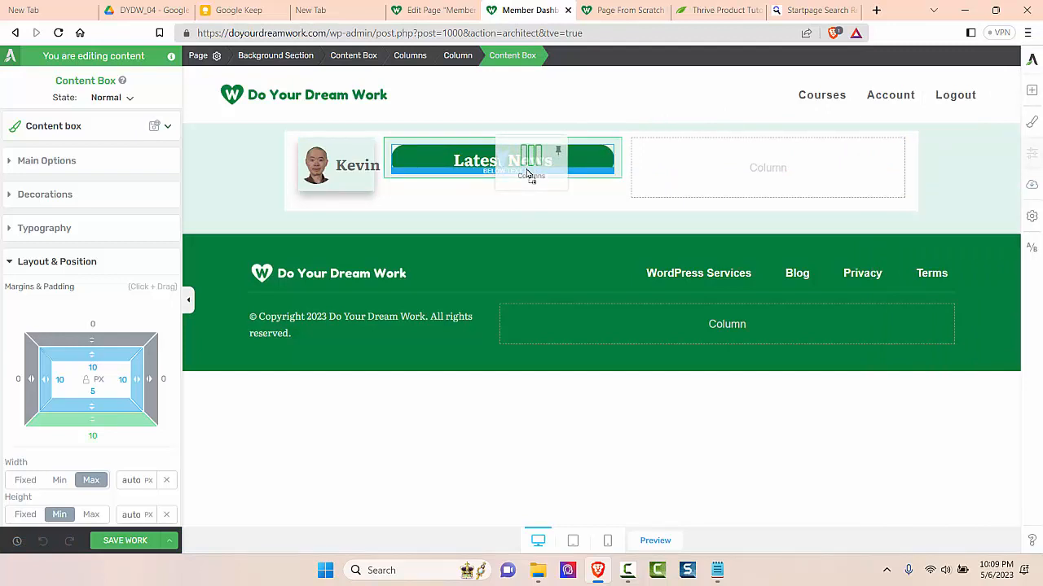
left_click_drag(529, 174, 531, 176)
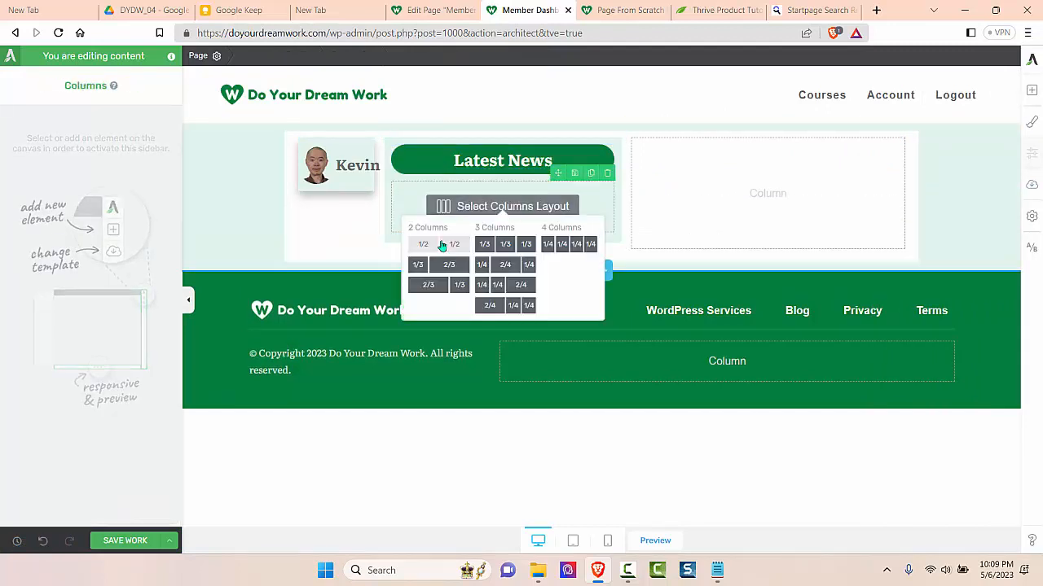
left_click(441, 246)
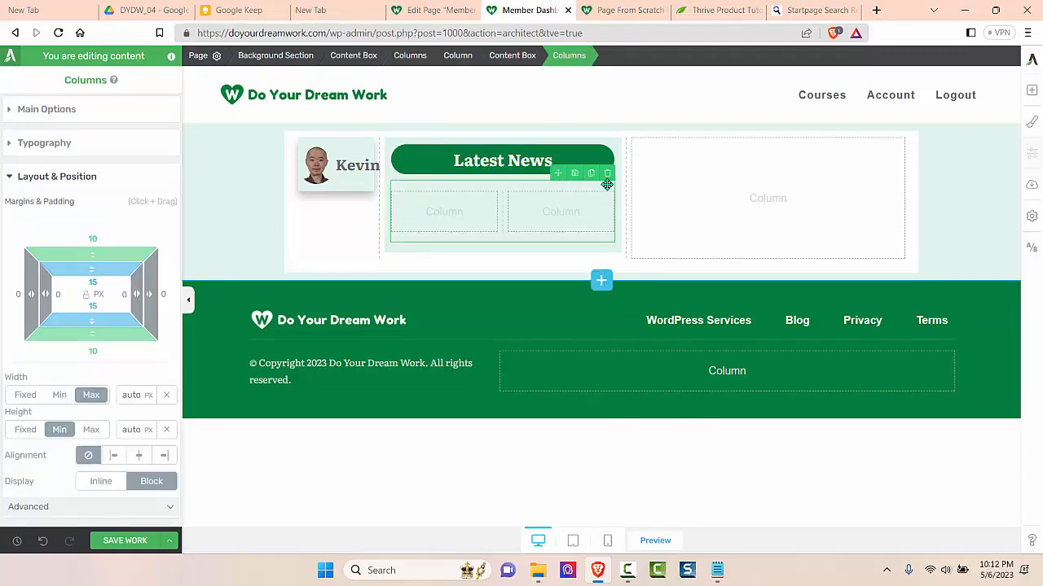
- Give the two-column element below "Latest News" a solid white background
left_click(49, 506)
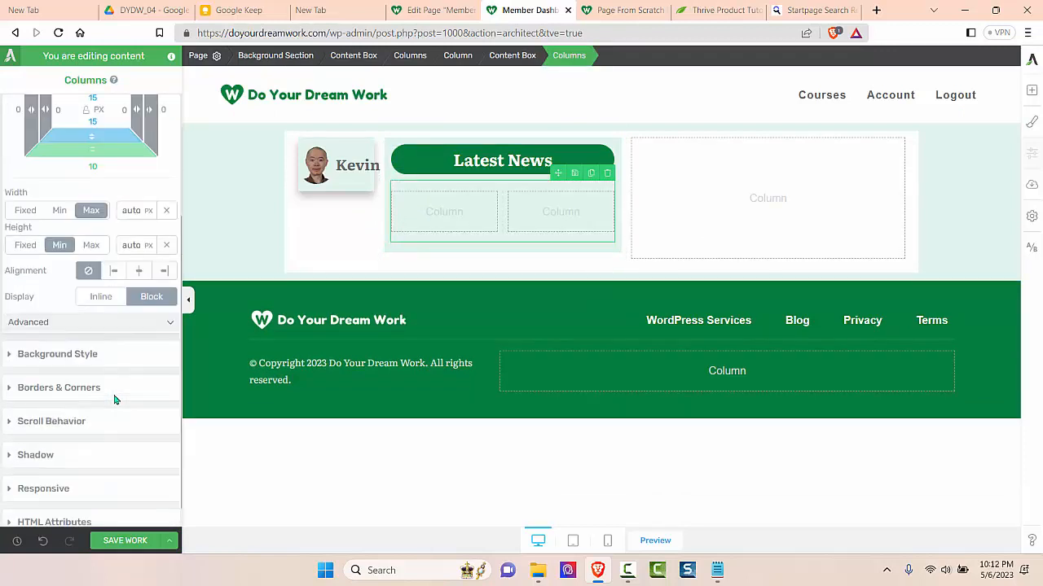
left_click(122, 353)
left_click(107, 239)
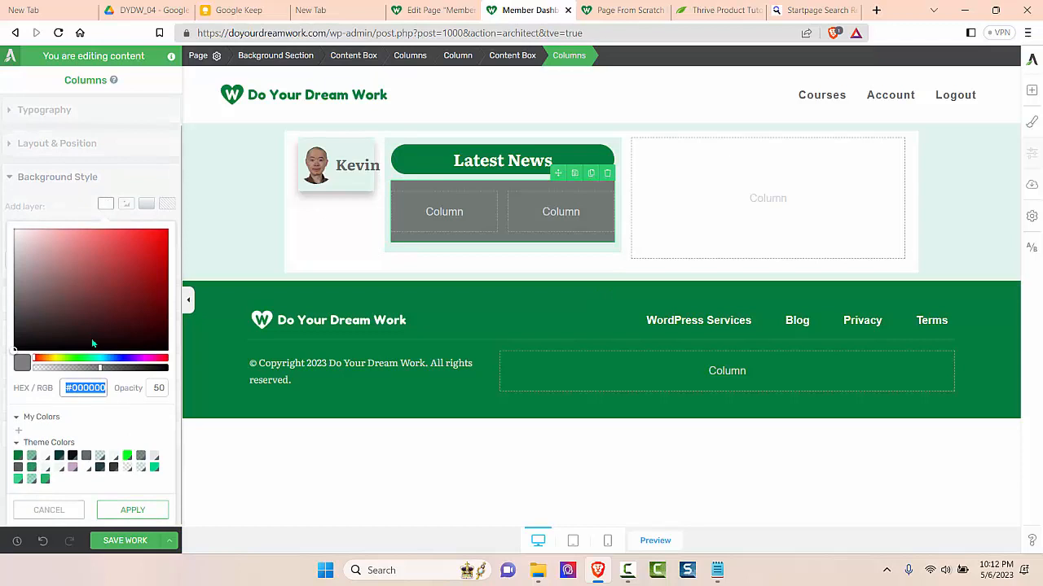
left_click(87, 467)
left_click(131, 508)
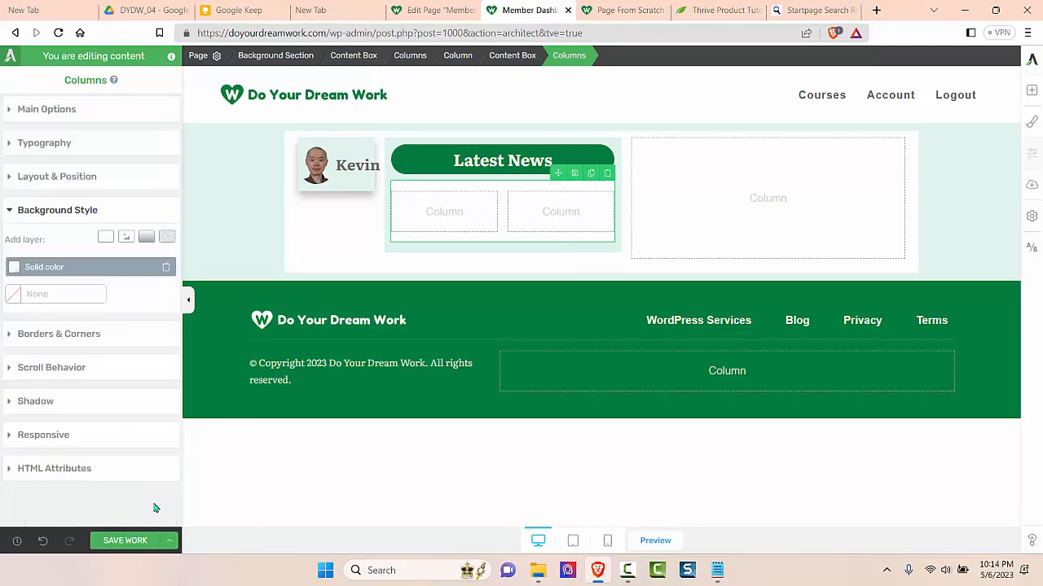
- Set the two-column element's top and bottom padding to 2 px
left_click(131, 179)
left_click(94, 305)
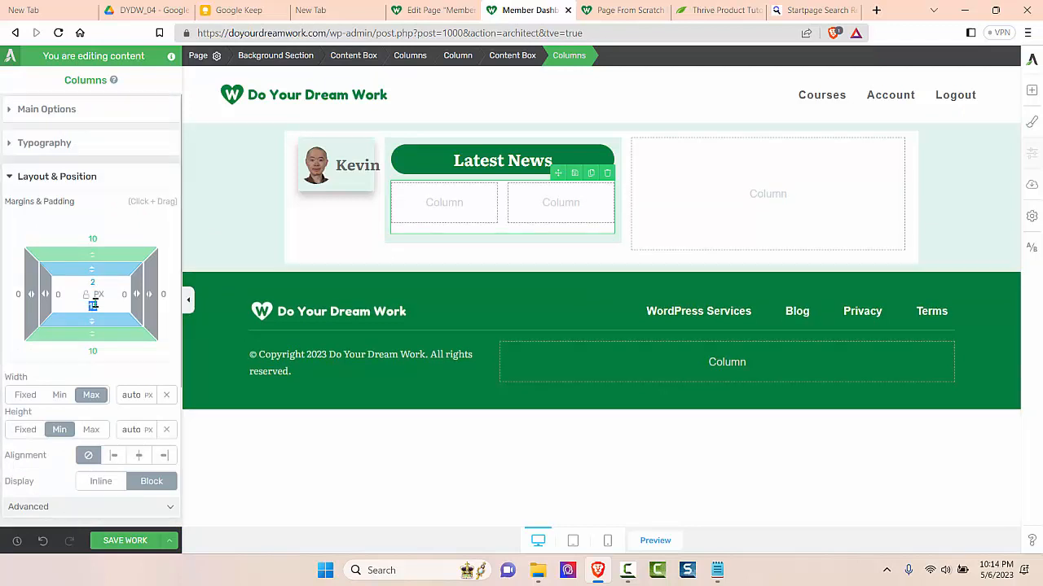
type("2")
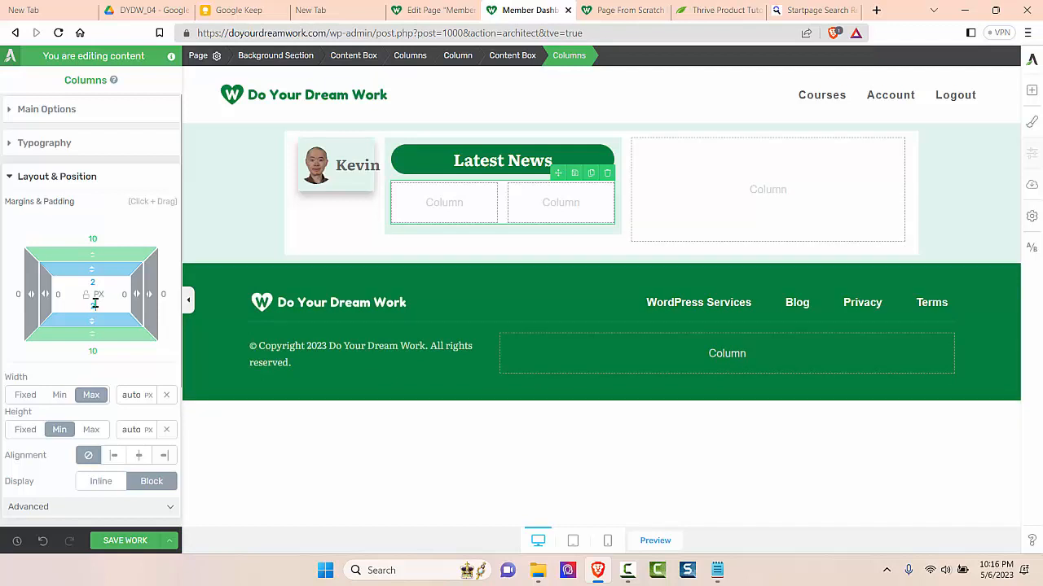
- Set the news columns' gutter width to 0 px and minimum height to 60 px, and make the left column clearly wider than the right
left_click(81, 114)
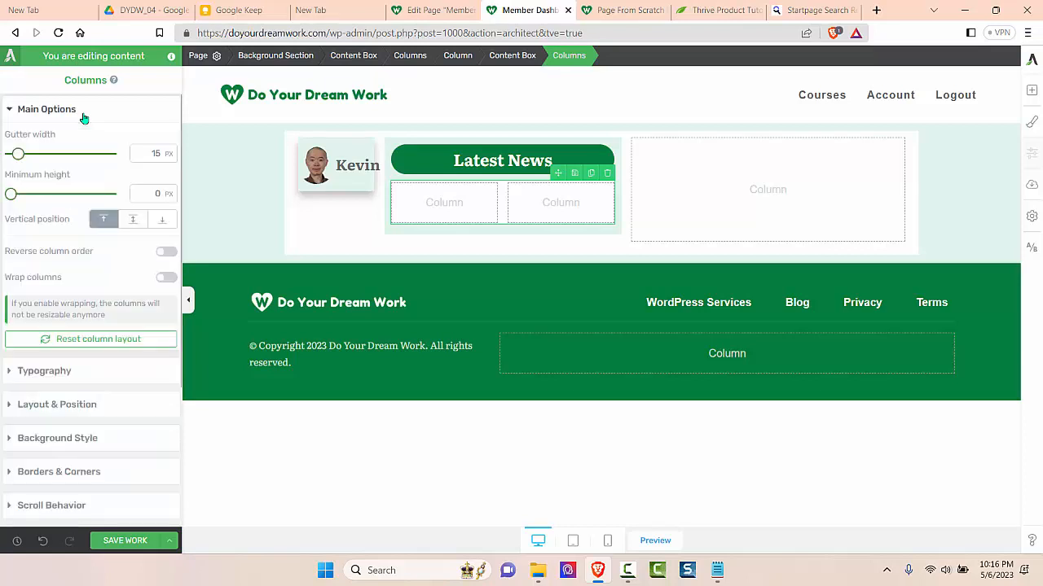
left_click_drag(20, 155, 6, 155)
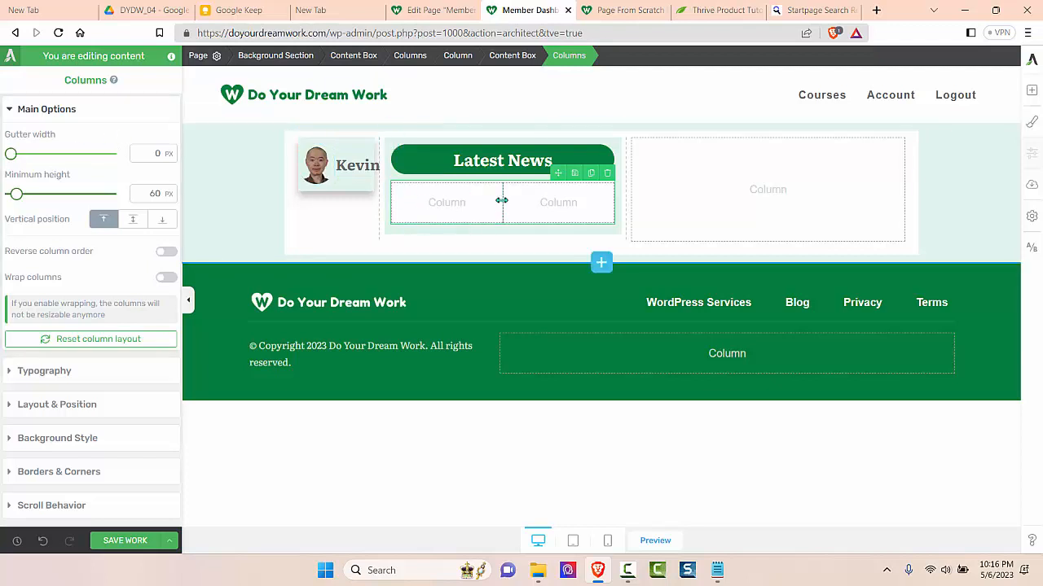
left_click_drag(501, 201, 547, 213)
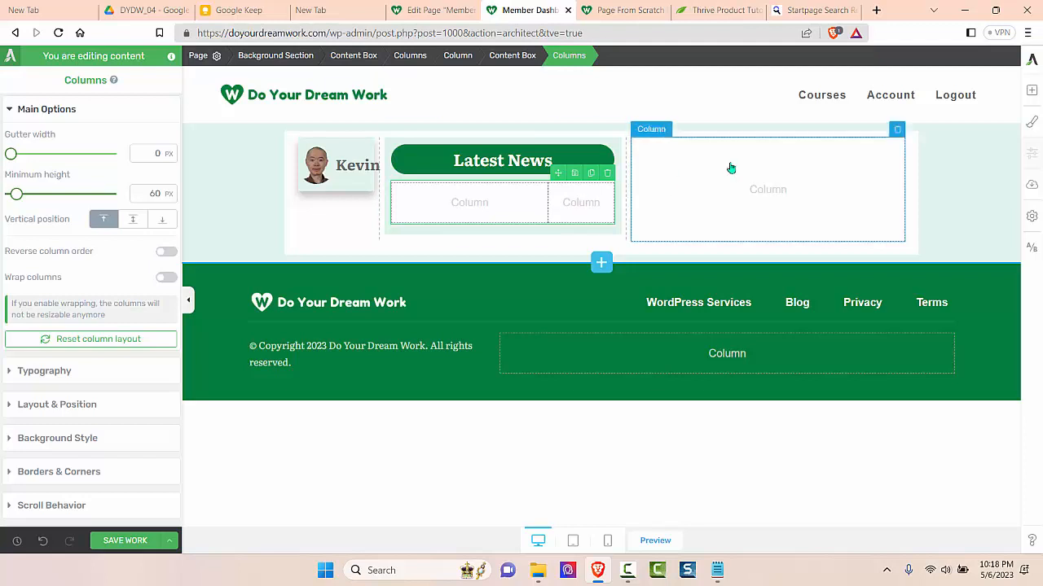
- Add a Text element to the wider news column with the text "Piano Course v2 out!"
left_click(1031, 90)
mouse_move(911, 184)
left_mouse_down()
mouse_move(577, 177)
mouse_move(473, 201)
left_mouse_up()
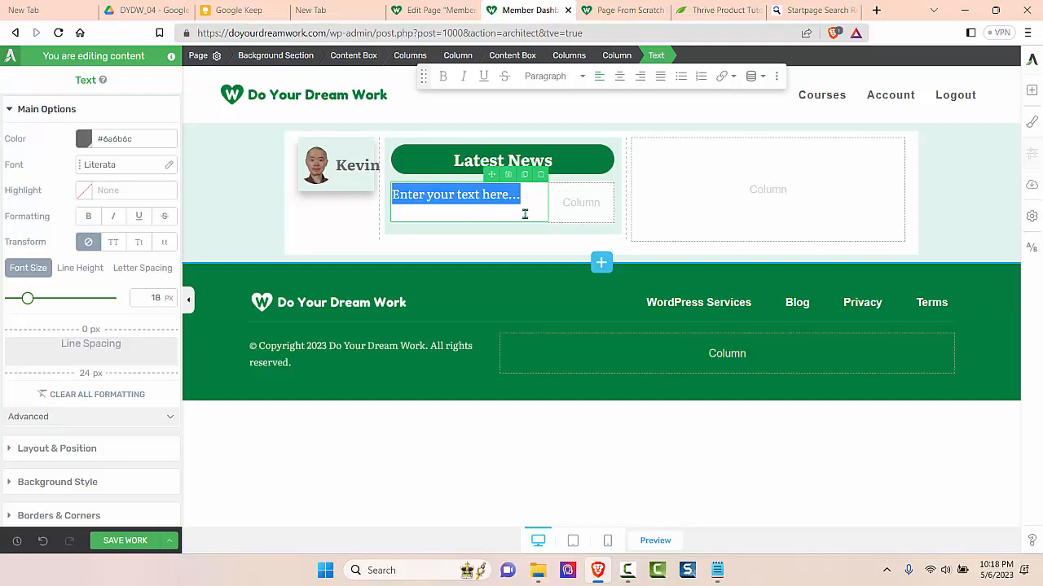
type("Pian")
type("o")
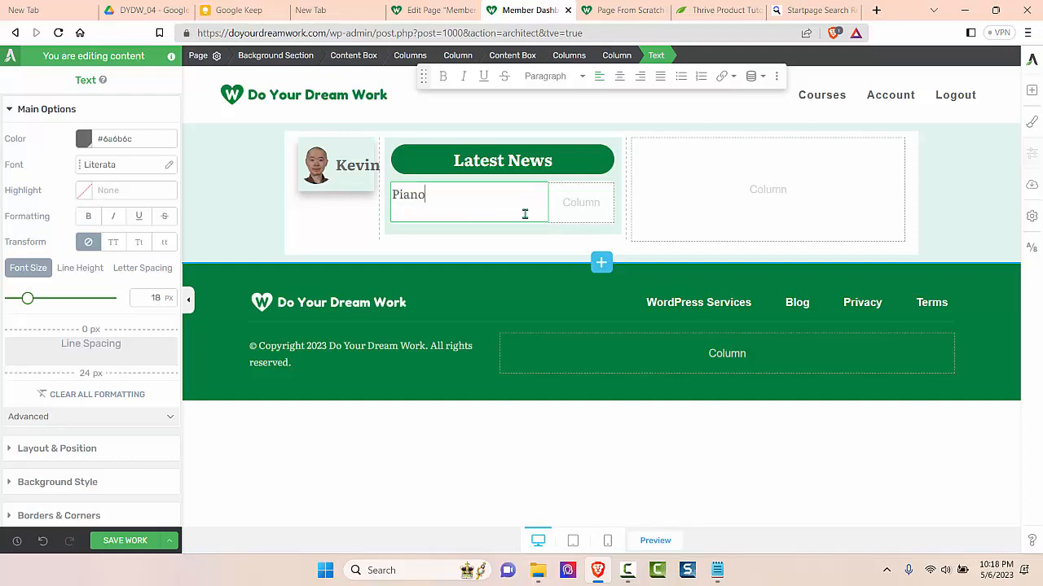
type(" Course v2 out!")
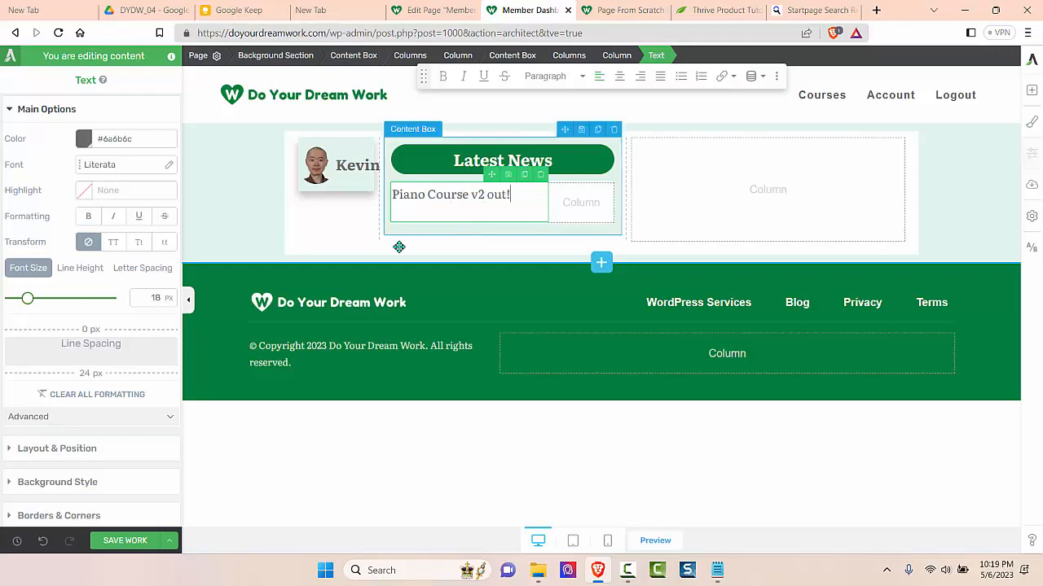
- Make the "Piano Course v2 out!" news text bold and set its bottom line spacing to 0 px
left_click(88, 216)
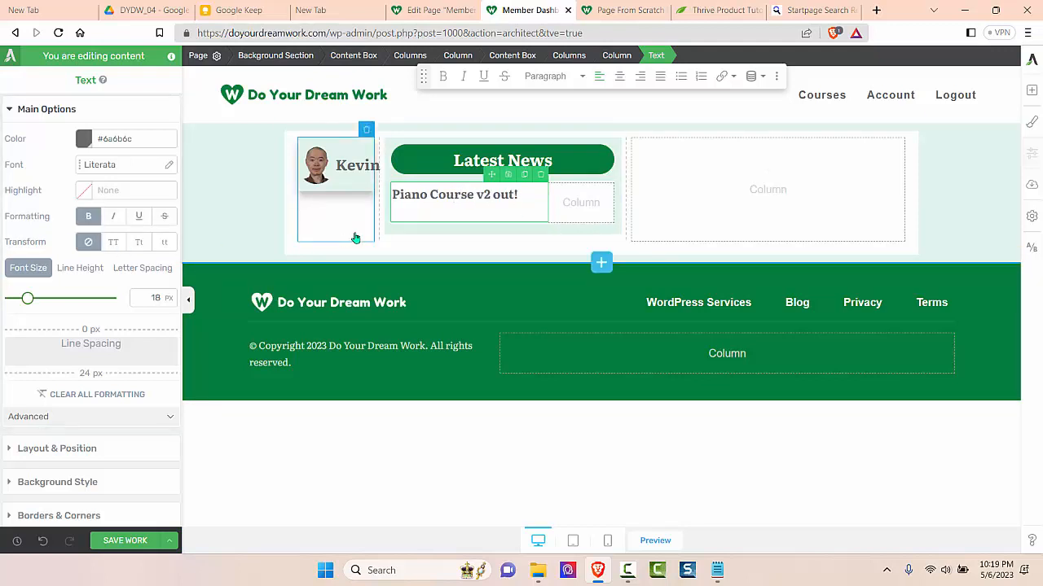
left_click_drag(90, 373, 90, 344)
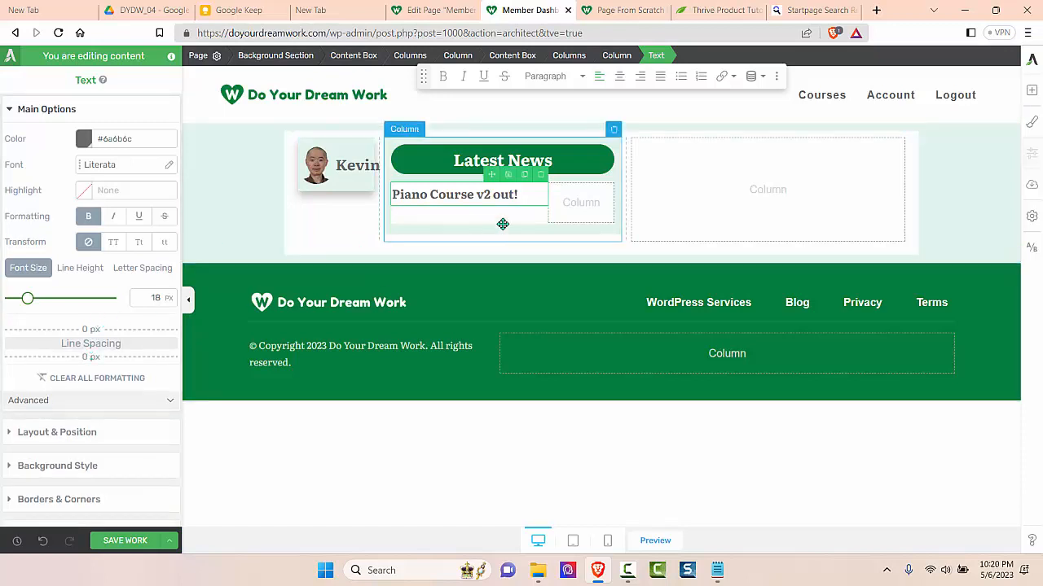
- Reword the news text to "Piano Course v2 released!"
left_click(515, 194)
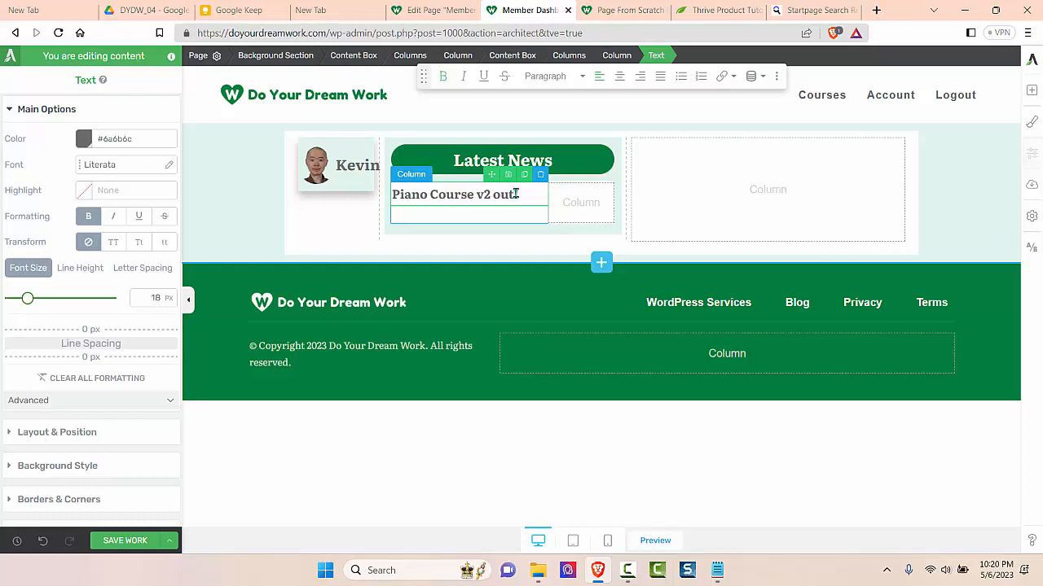
key("BackSpace")
key("BackSpace")
key("BackSpace")
key("BackSpace")
type("rel")
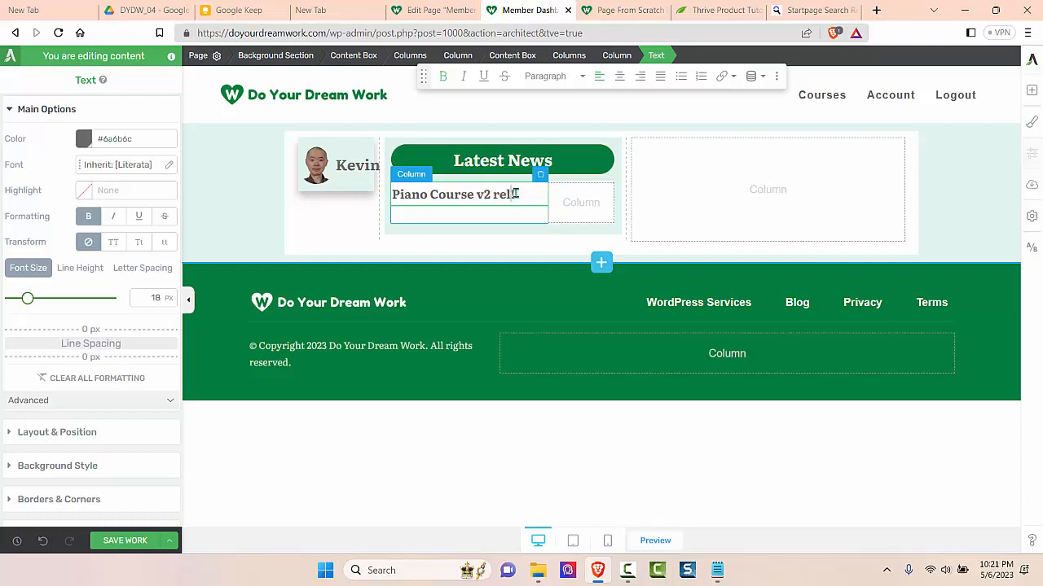
type("eased!")
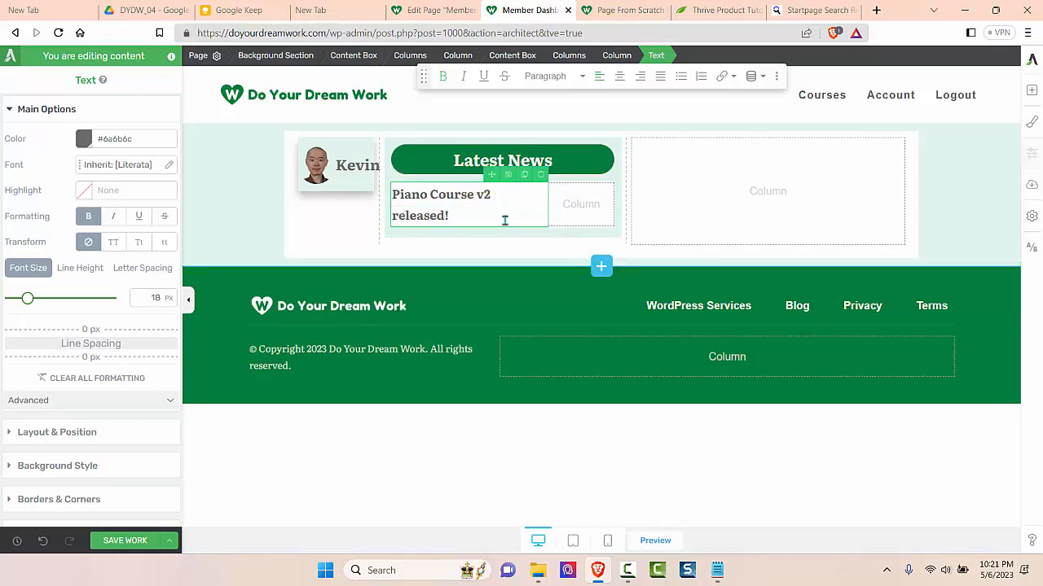
- Set the news text's left padding to 10 px and its bottom padding to 3 px
left_click(114, 432)
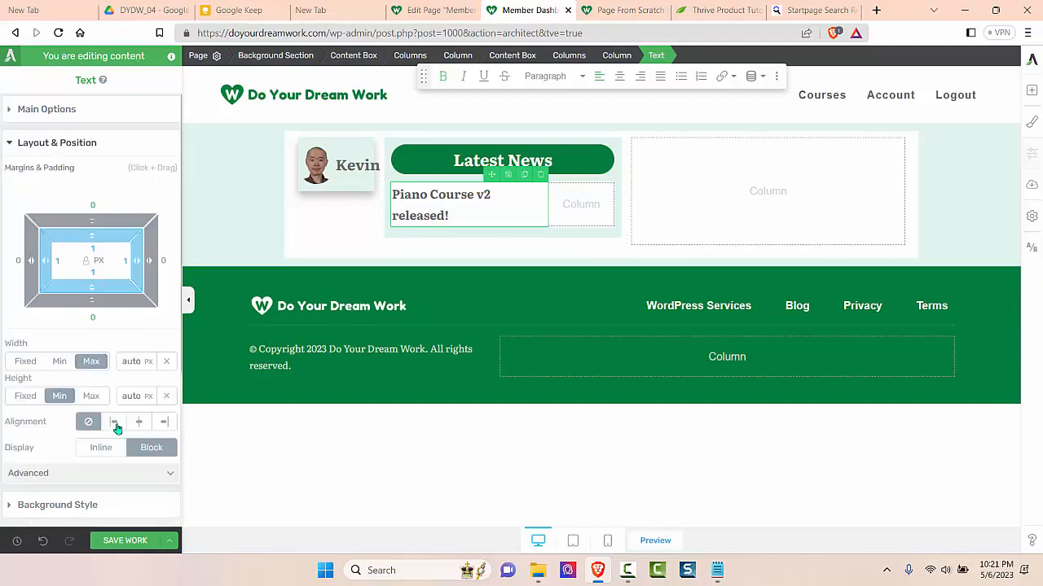
left_click(58, 261)
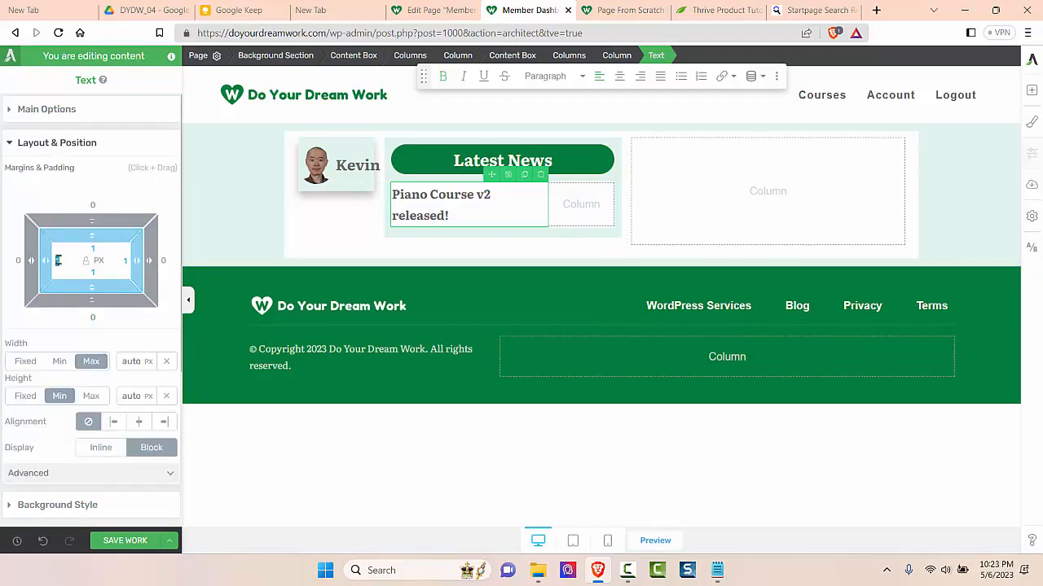
type("10")
left_click(93, 274)
type("3")
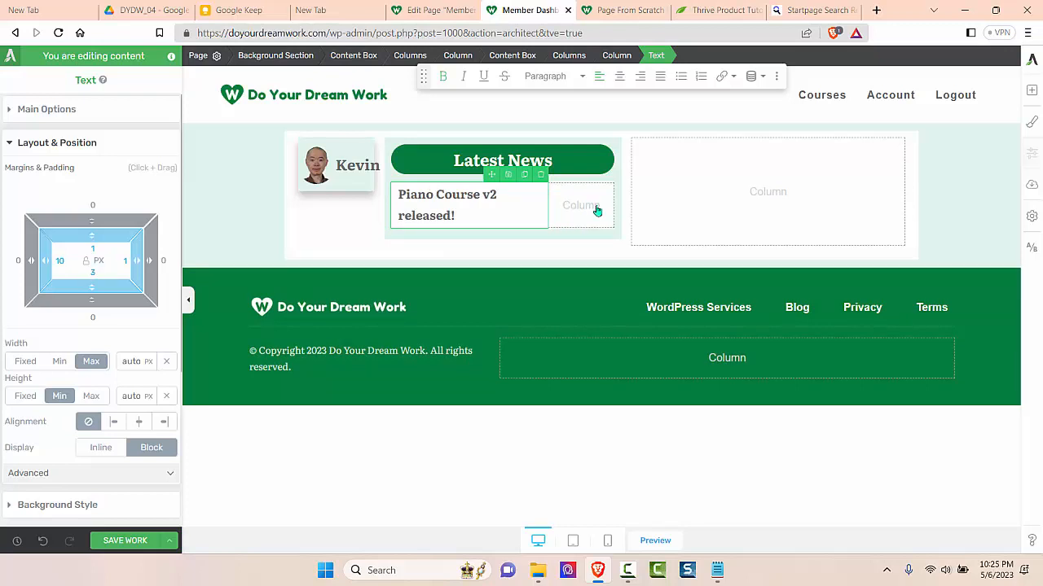
- Add a Button element to the narrower news column and label it "More" in bold
left_click(1031, 90)
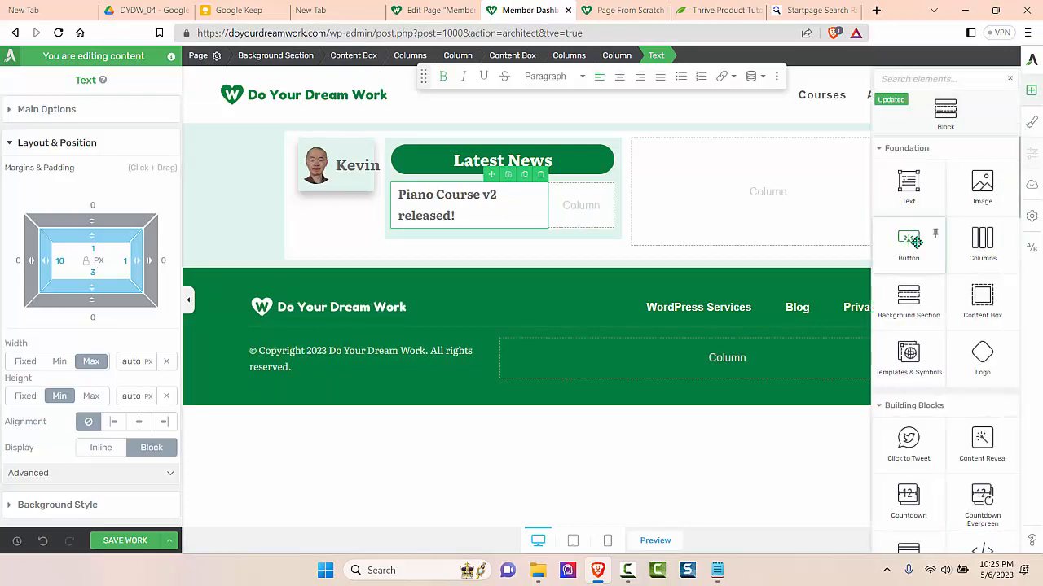
left_click_drag(910, 241, 588, 205)
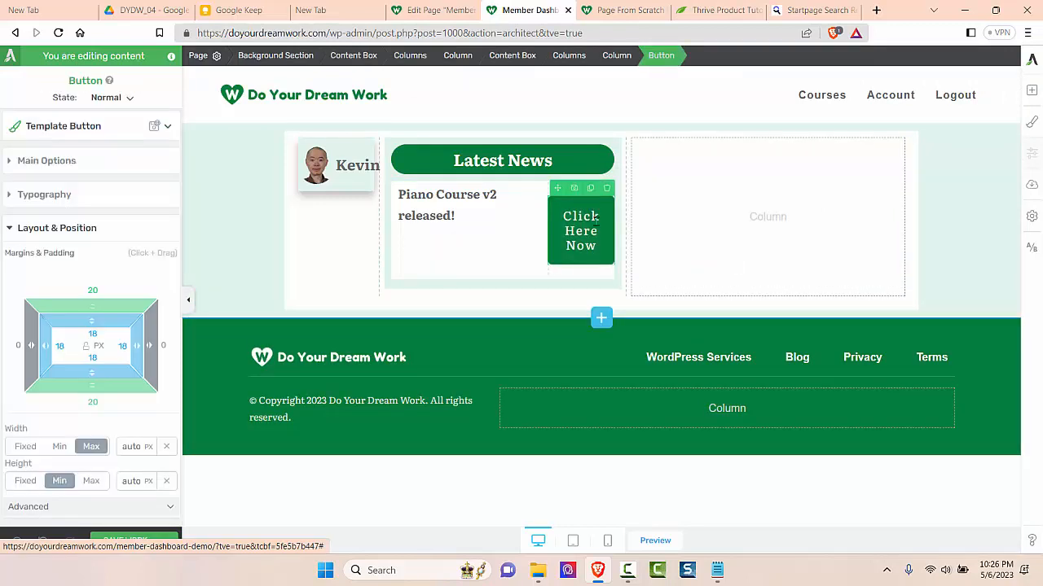
left_click(596, 242)
key("BackSpace")
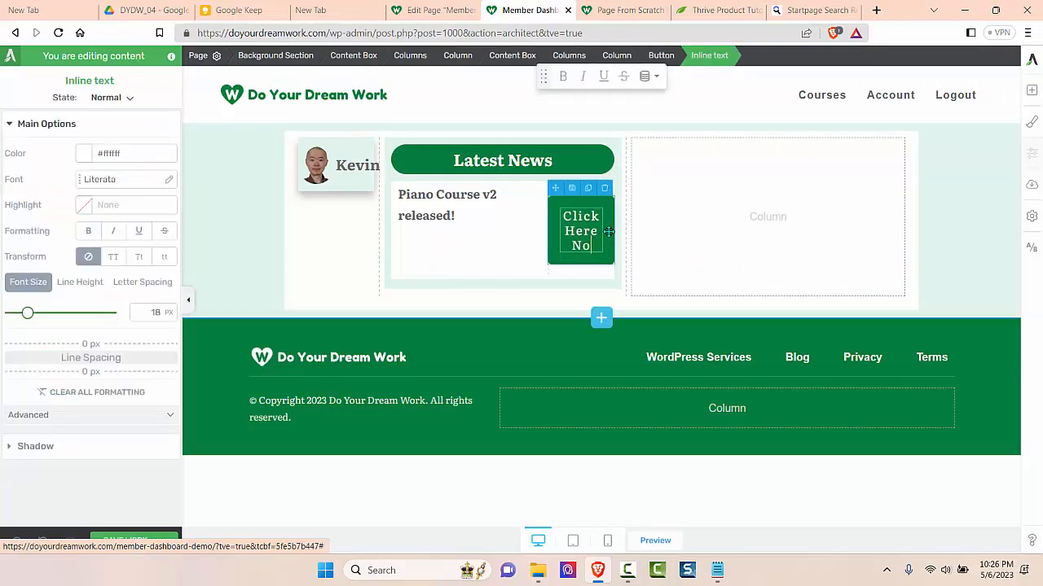
key("BackSpace")
key("BackSpace")
key("BackSpace")
key("BackSpace")
key("BackSpace")
key("BackSpace")
key("BackSpace")
key("BackSpace")
key("BackSpace")
key("BackSpace")
key("BackSpace")
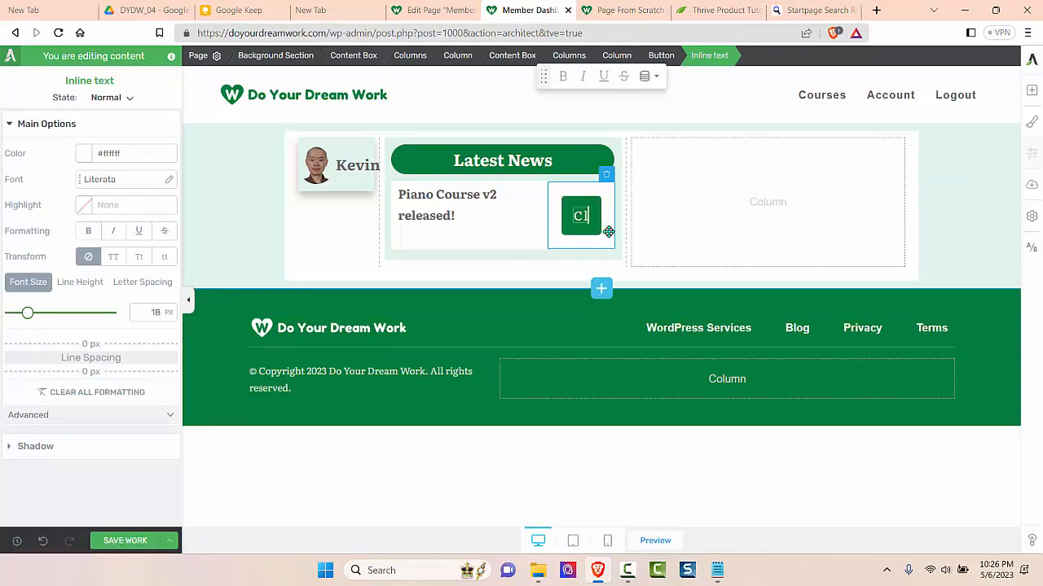
key("BackSpace")
key("BackSpace")
type("More")
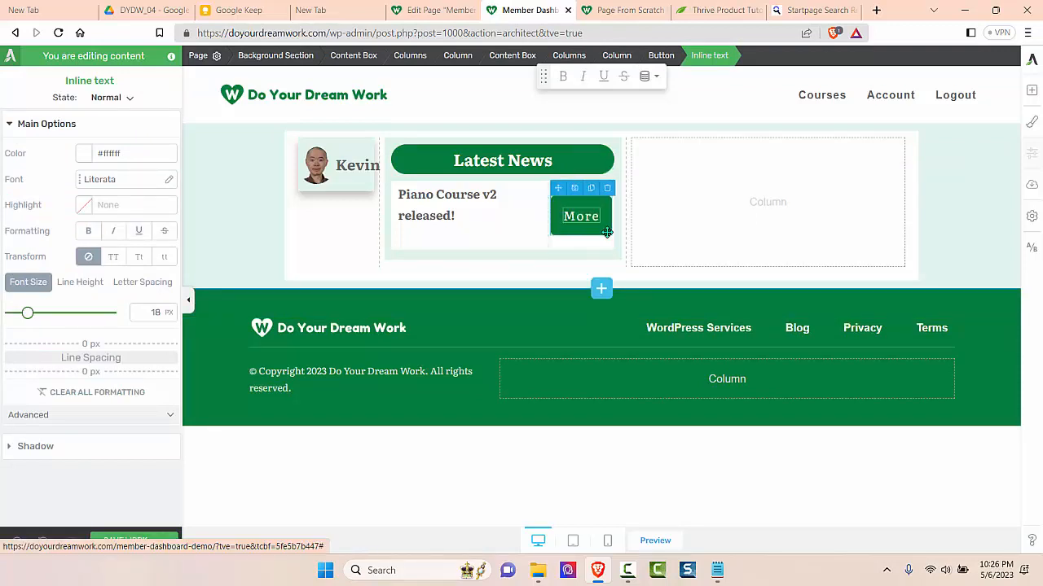
left_click(88, 231)
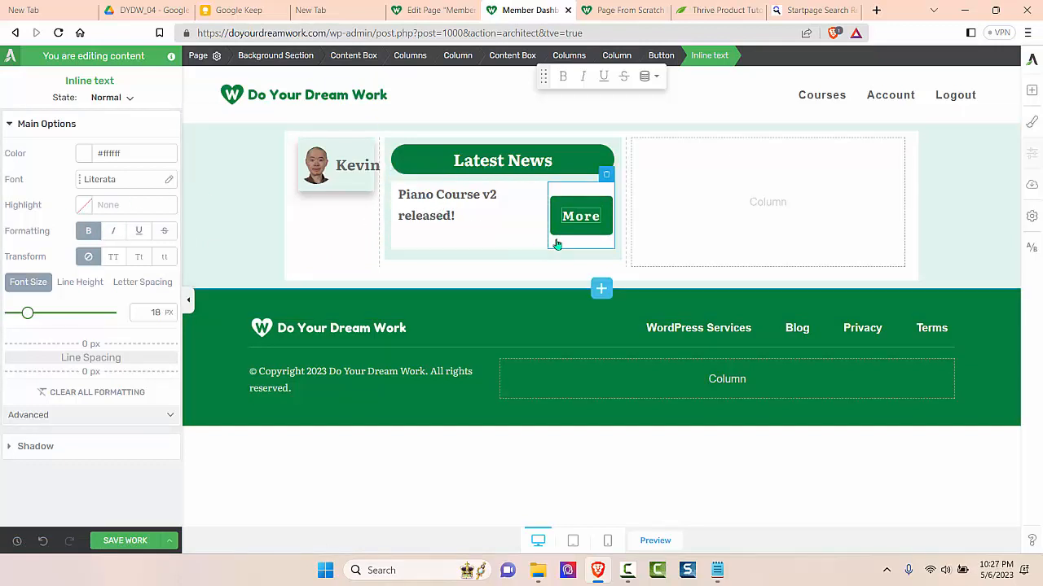
- Set the "More" button's margins to 0 px on all four sides
left_click(560, 201)
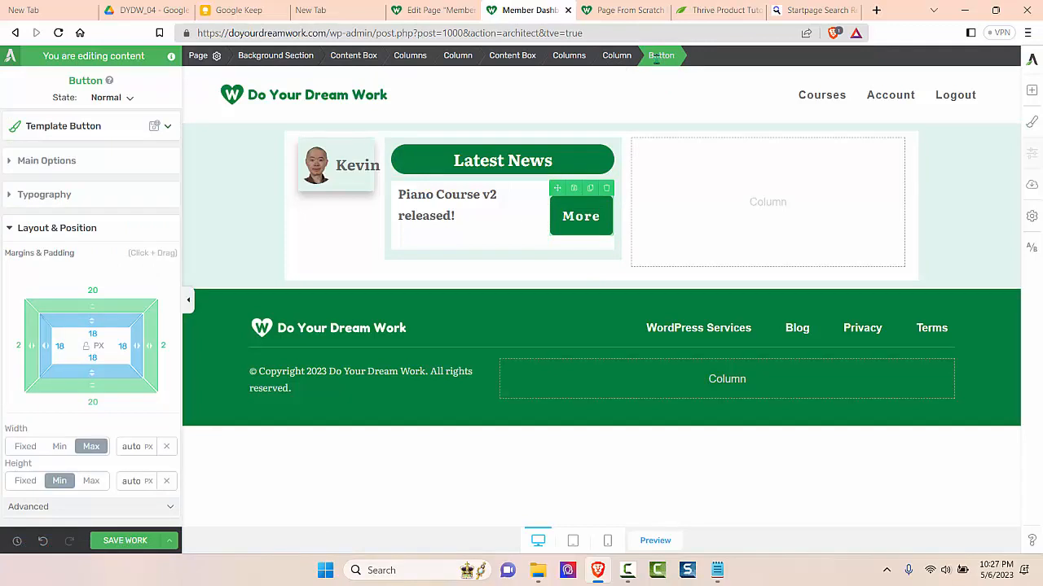
left_click(96, 291)
type("0")
left_click(95, 402)
type("0")
left_click(20, 343)
type("0")
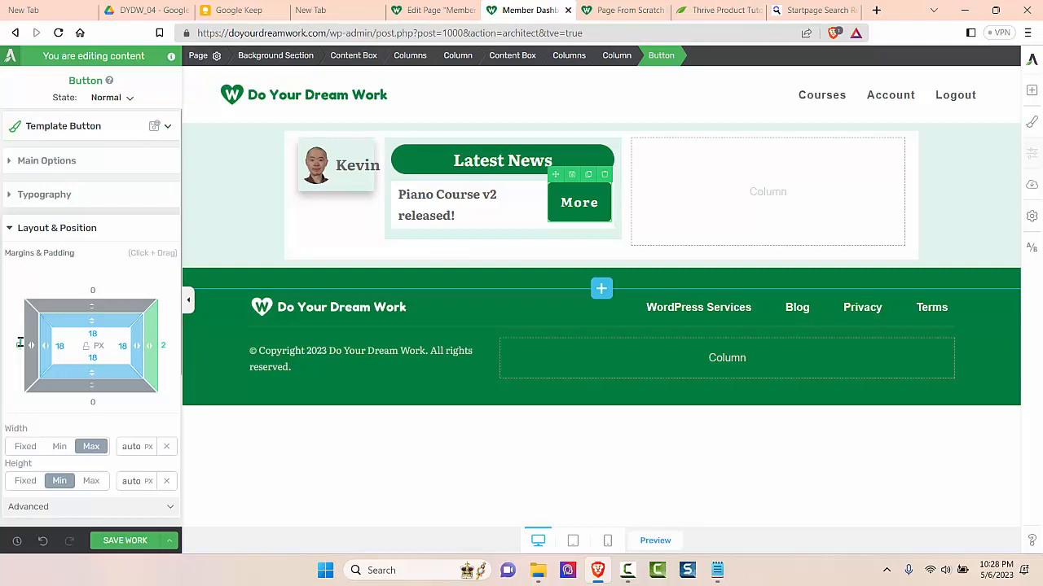
left_click(163, 345)
type("0")
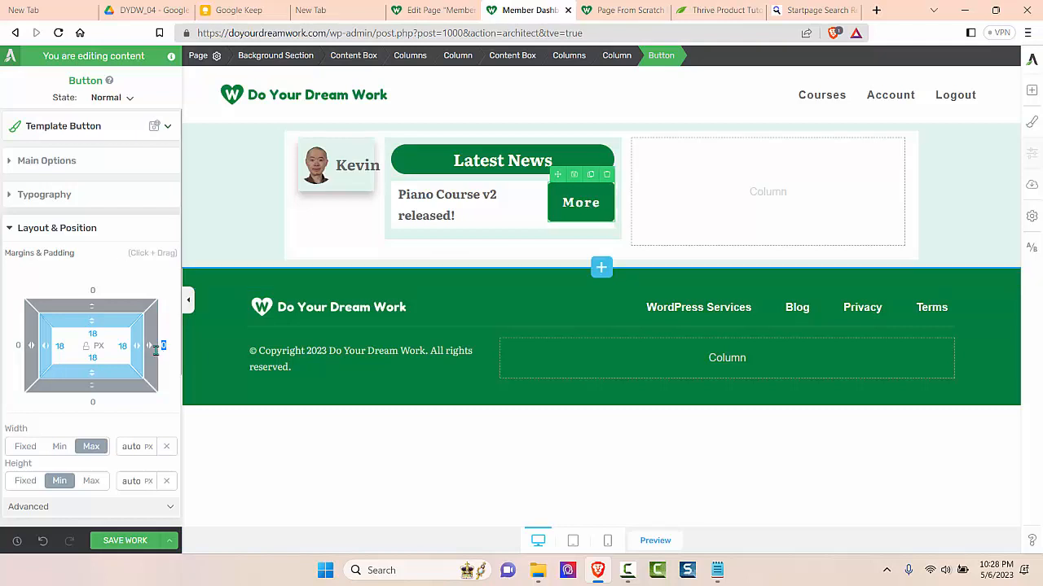
- Set the "More" button's top and bottom padding to 10 px
left_click(93, 334)
type("10")
left_click(93, 358)
type("10")
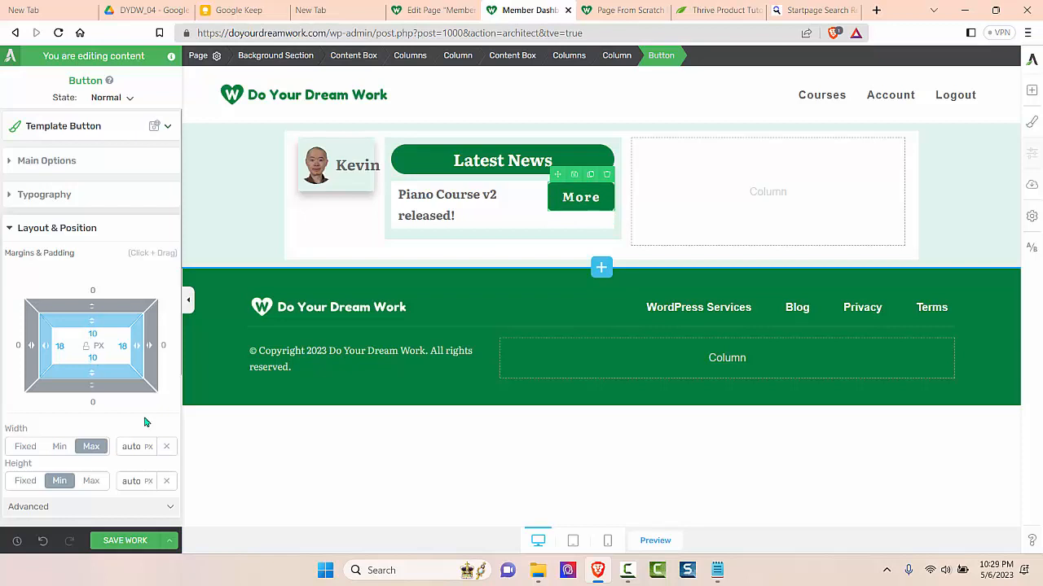
- Align the "More" button to the center and set the news columns' vertical position to the middle
left_click(93, 168)
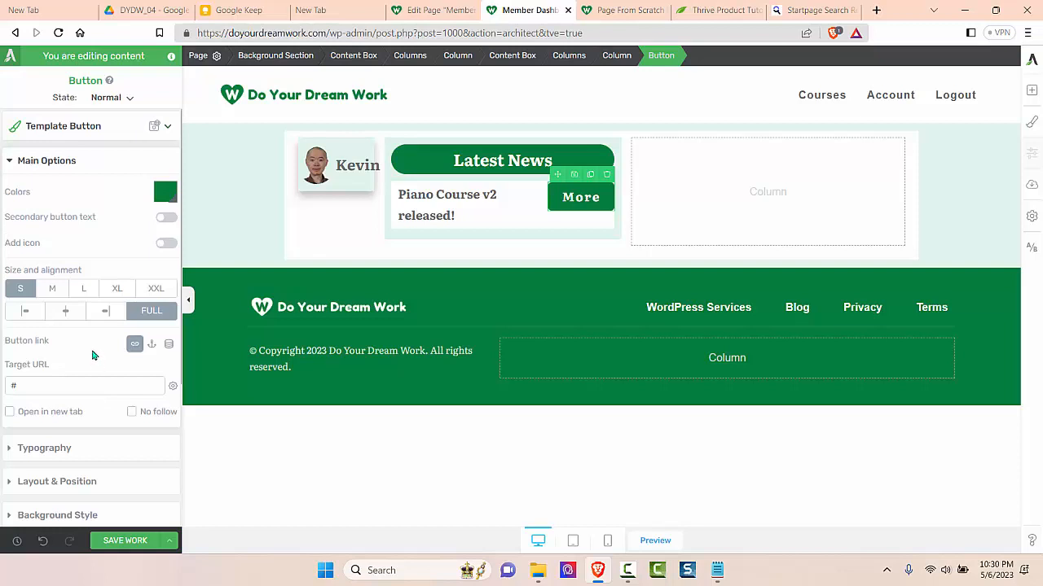
left_click(67, 317)
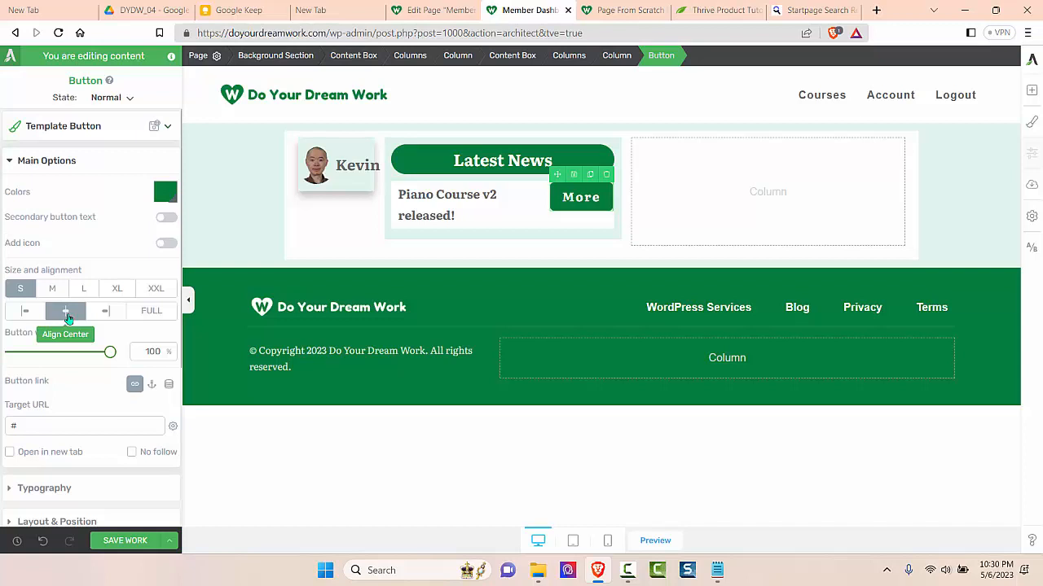
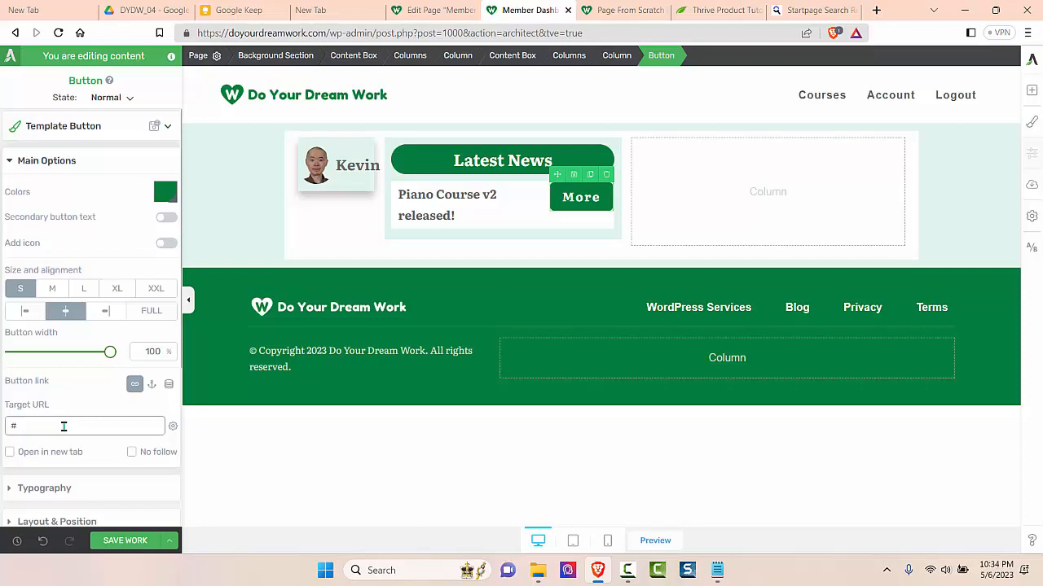
left_click(570, 57)
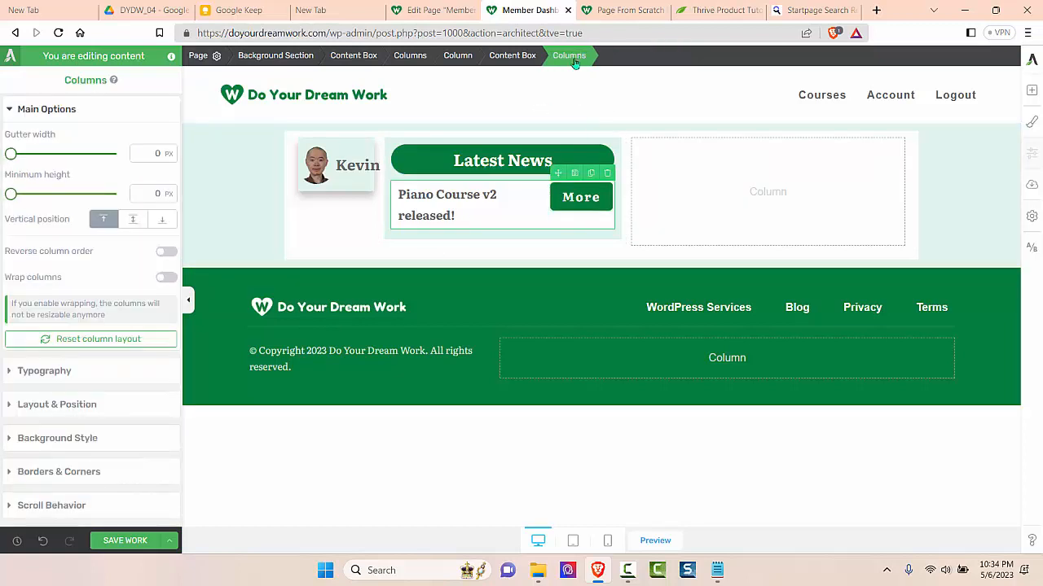
left_click(132, 221)
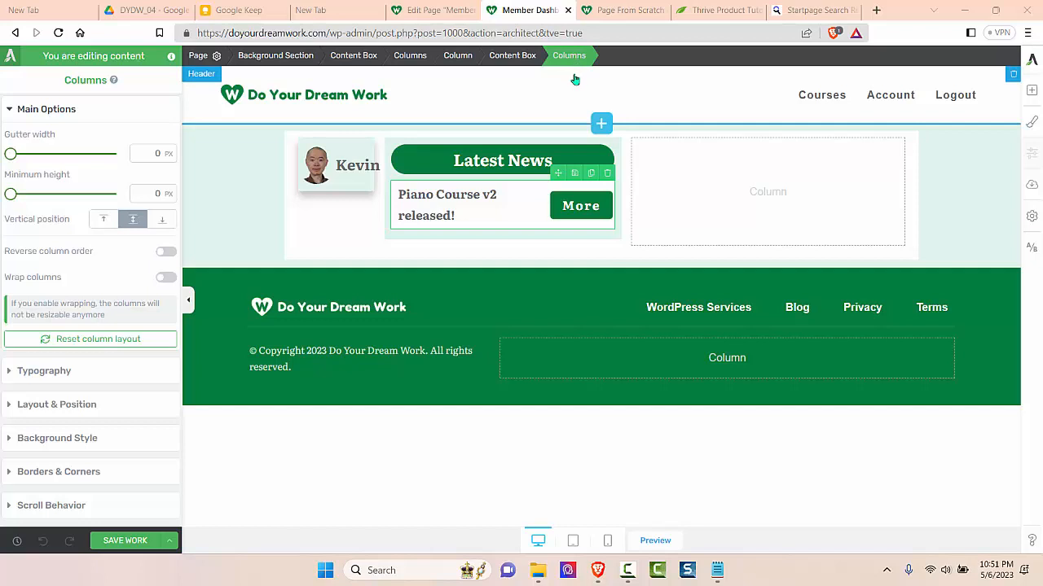
- Duplicate the news row and change the copy's text to "New templates available now!"
left_click(593, 174)
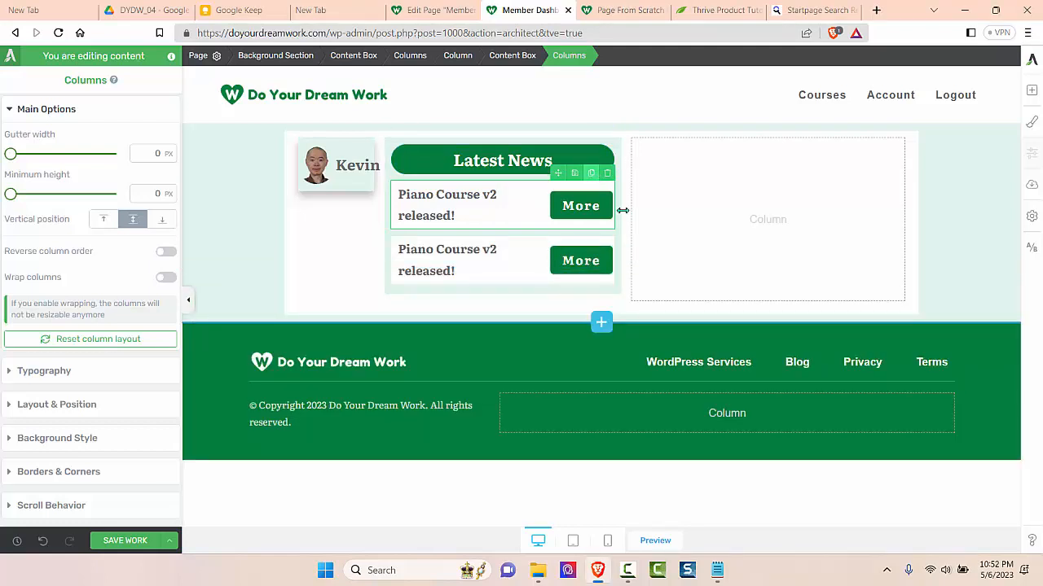
left_click(491, 270)
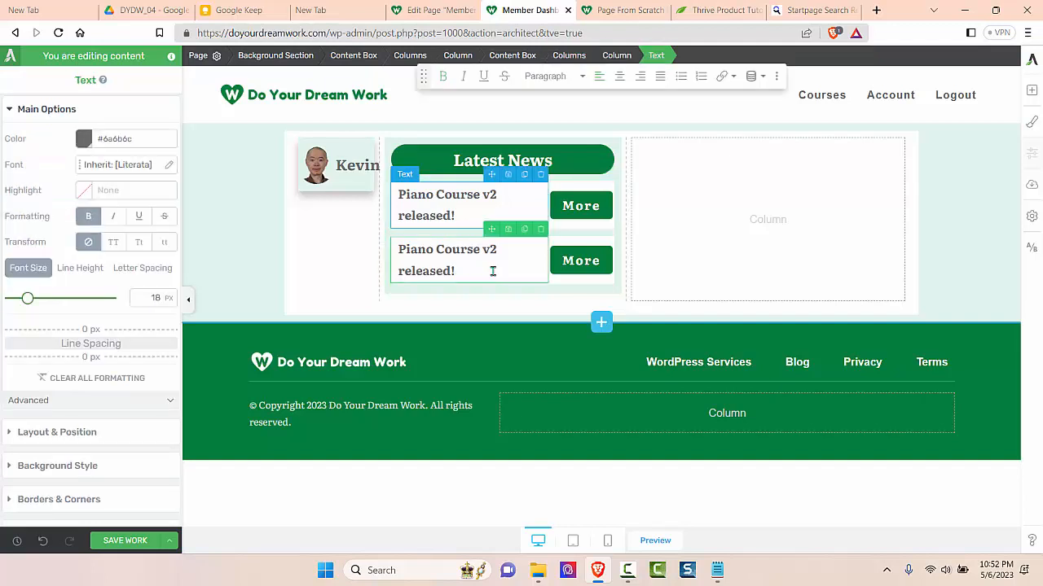
key("BackSpace")
key("BackSpace")
key("BackSpace")
key("BackSpace")
key("BackSpace")
key("BackSpace")
key("BackSpace")
key("BackSpace")
key("BackSpace")
key("BackSpace")
key("BackSpace")
key("BackSpace")
key("BackSpace")
key("BackSpace")
key("BackSpace")
key("BackSpace")
key("BackSpace")
key("BackSpace")
key("BackSpace")
key("BackSpace")
key("BackSpace")
key("BackSpace")
key("BackSpace")
key("BackSpace")
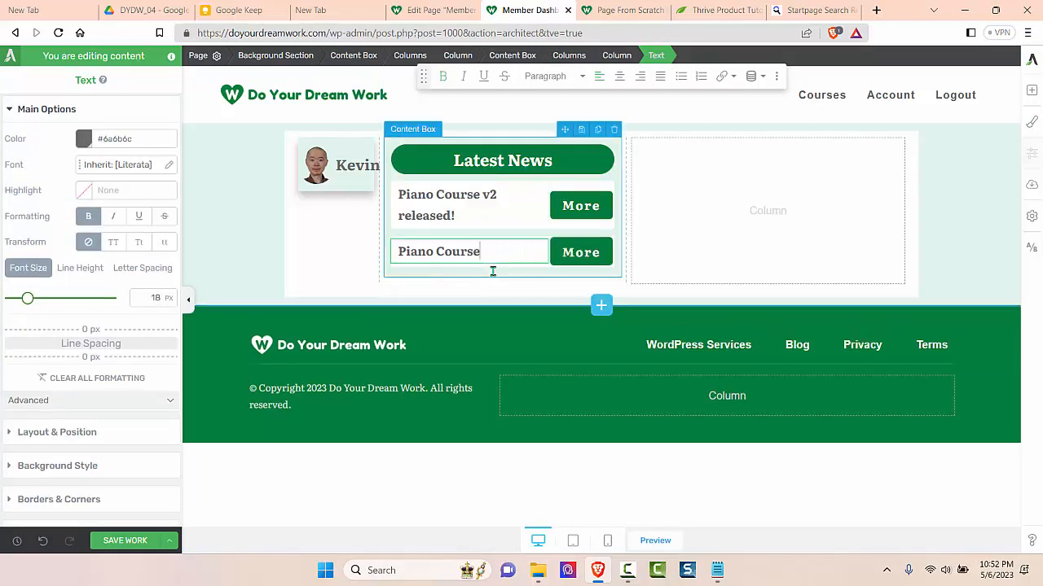
type("New templates available now!")
key("ctrl+Home")
key("Delete")
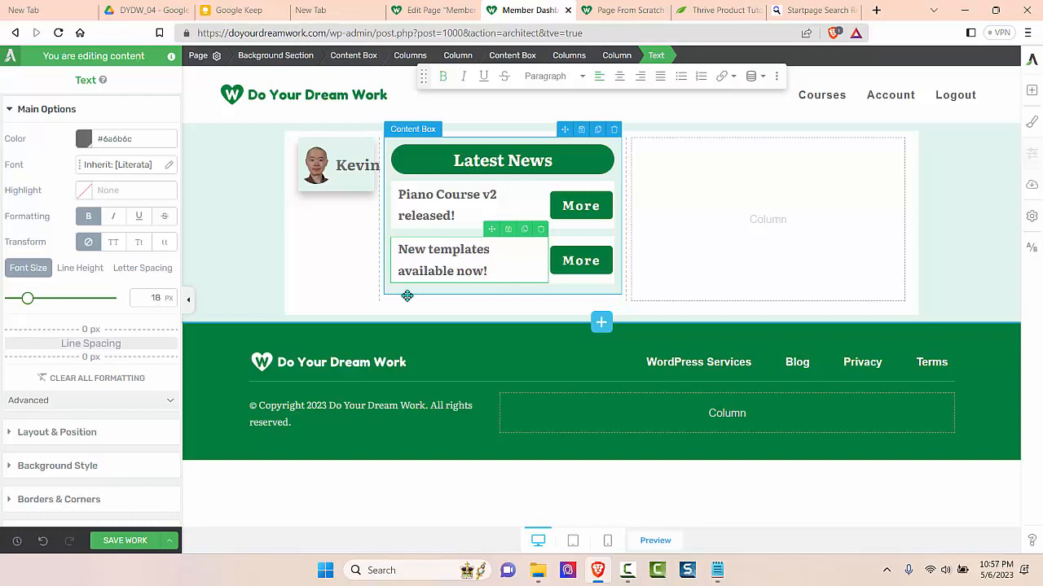
- Apply a drop shadow to the "Latest News" content box with 25% opacity, 8 px distance and 12 px blur
scroll(119, 432, "down", 2)
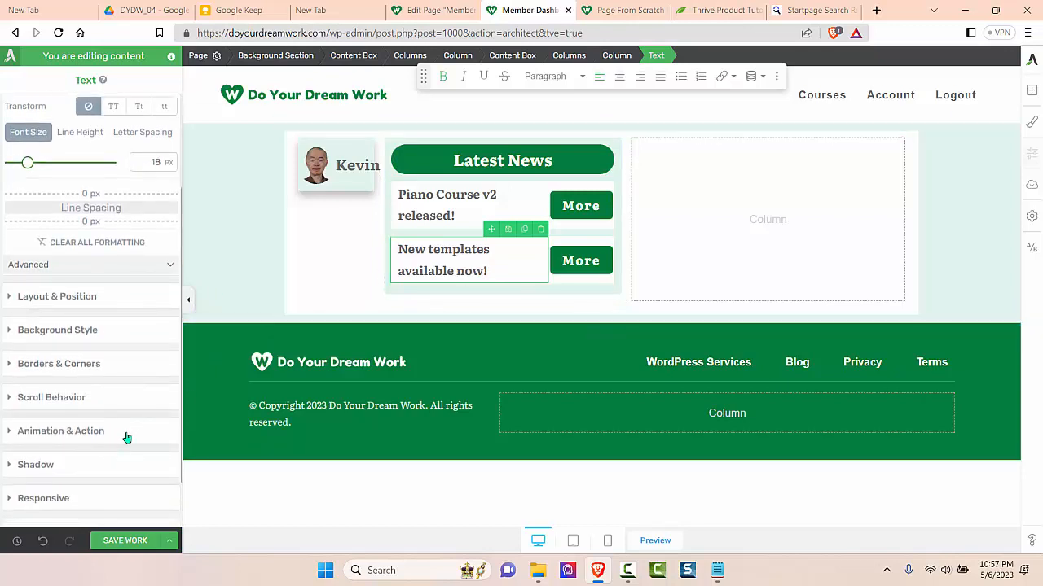
left_click(58, 468)
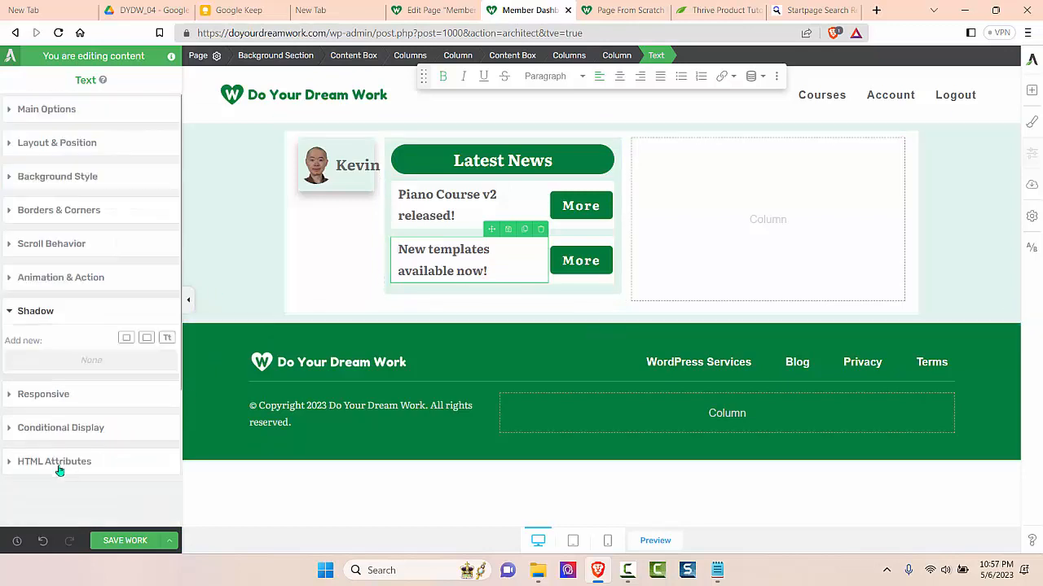
left_click(389, 142)
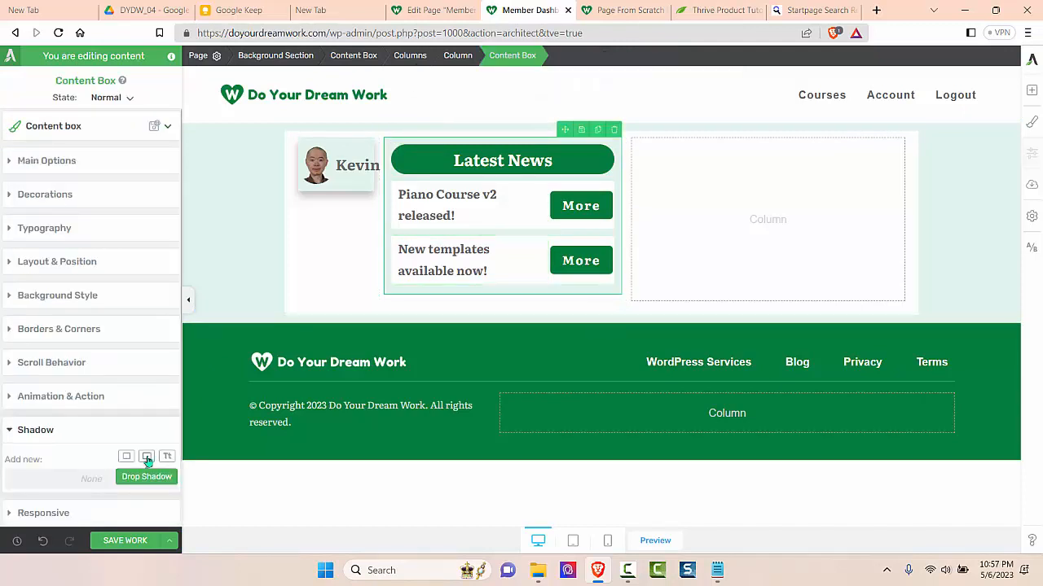
left_click(146, 458)
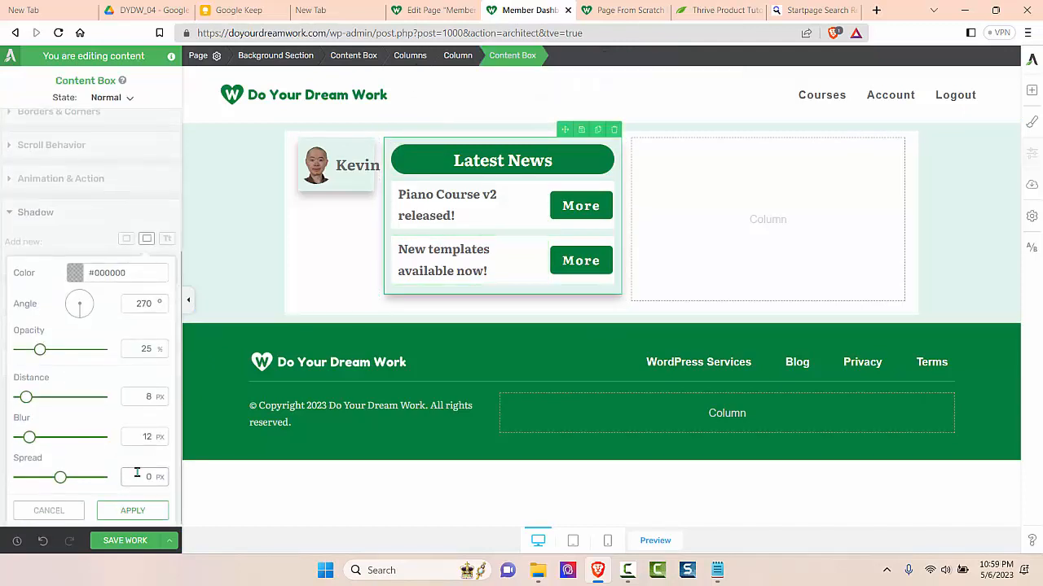
left_click(133, 510)
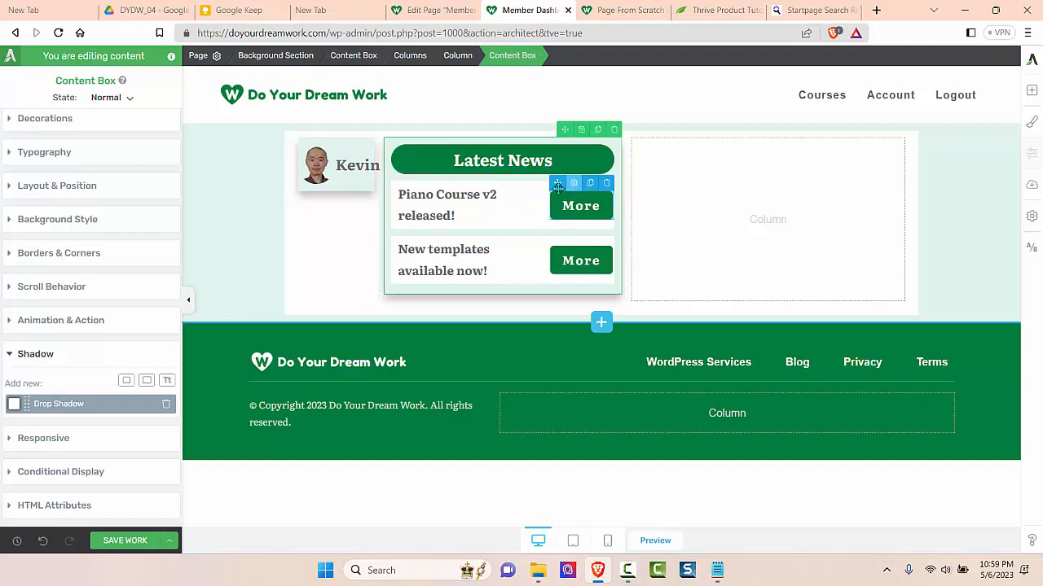
- Apply a drop shadow to the "Piano Course v2 released!" news row with 25% opacity, 8 px distance and 12 px blur
left_click(533, 187)
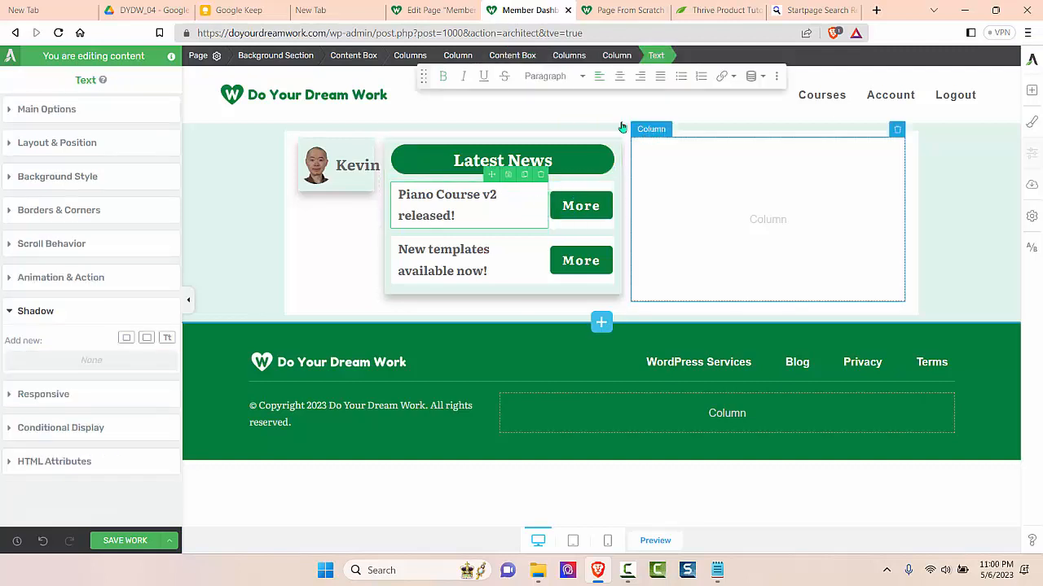
left_click(569, 55)
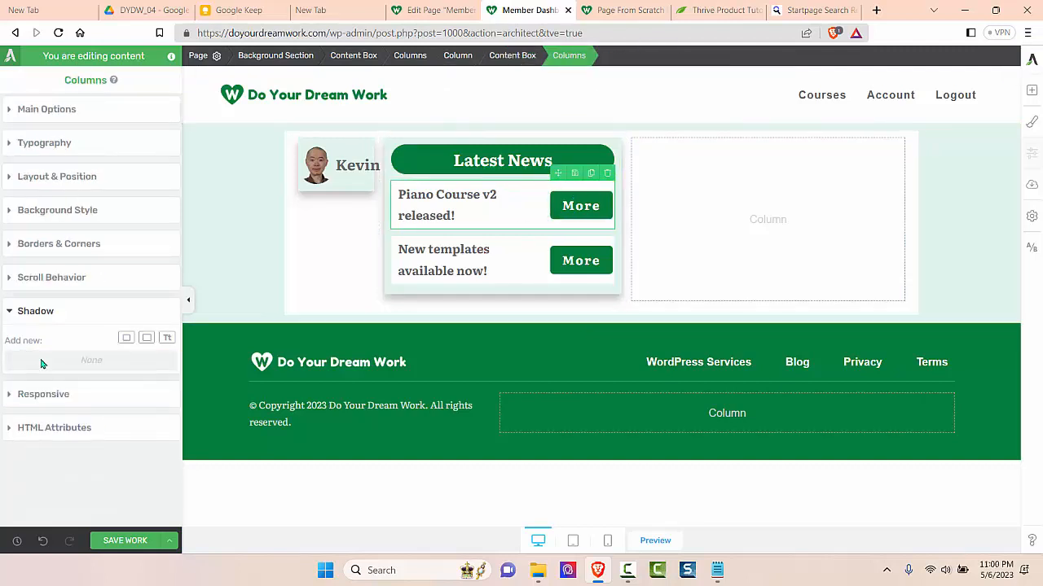
left_click(147, 337)
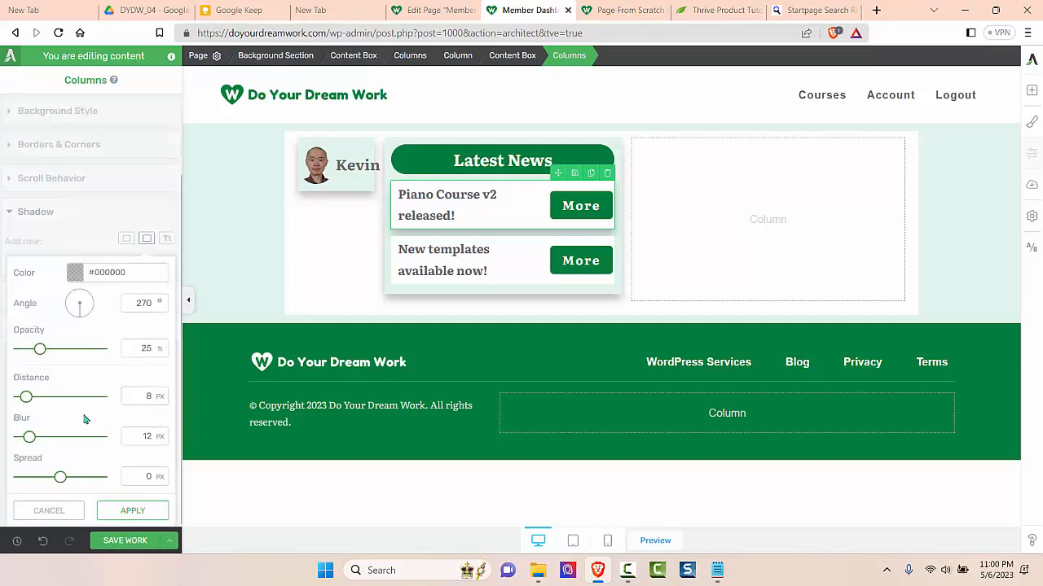
double_click(148, 397)
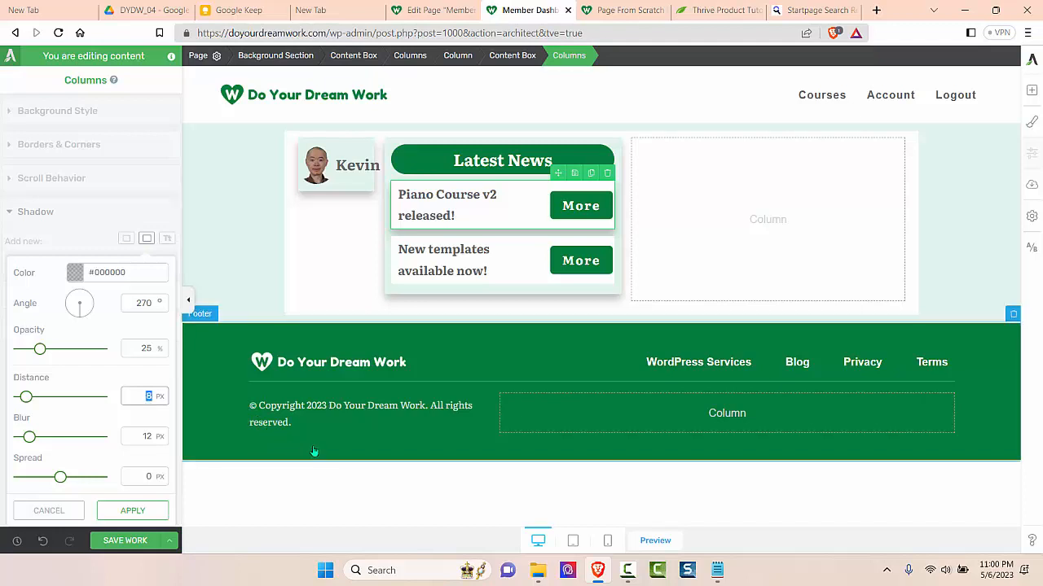
- Apply a drop shadow to the "New templates available now!" row with 25% opacity, 8 px distance and 12 px blur
left_click(544, 246)
left_click(569, 55)
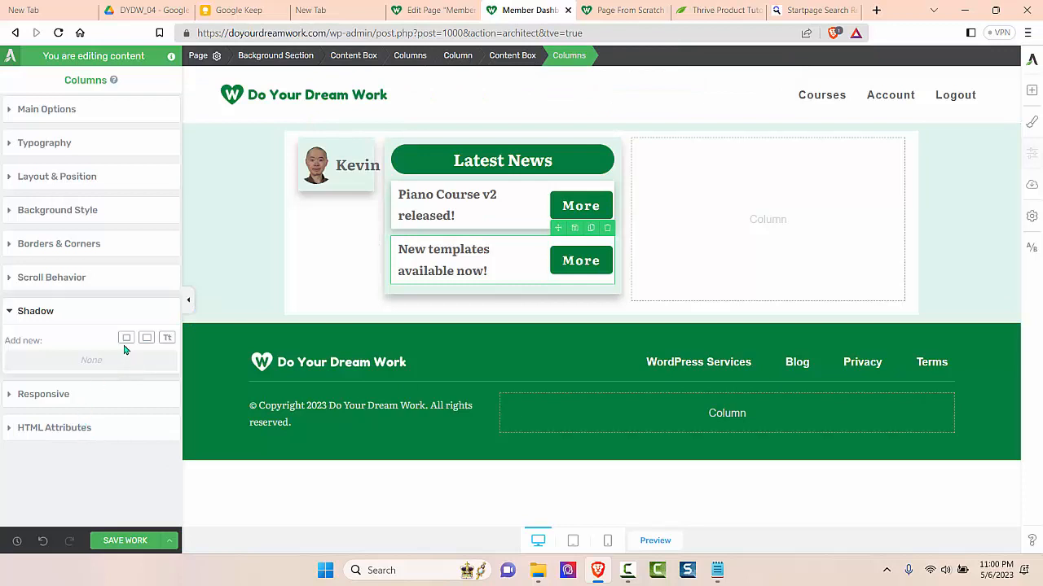
left_click(146, 339)
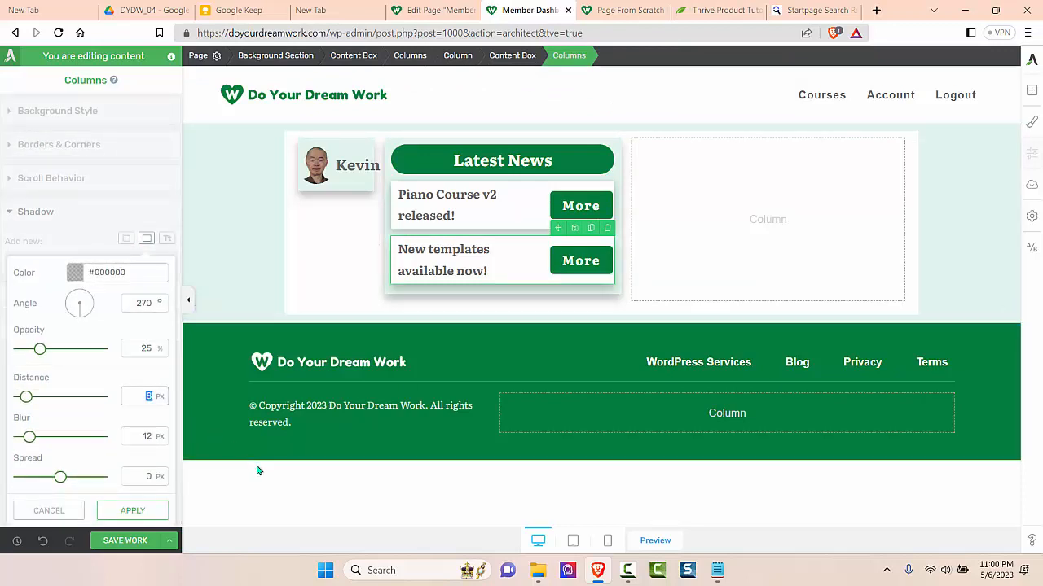
left_click(164, 512)
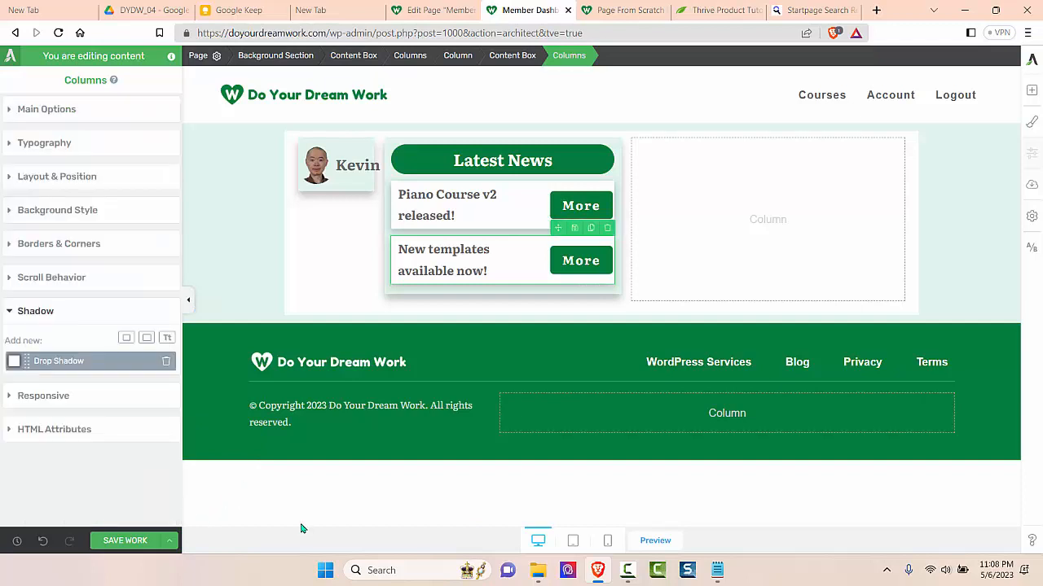
- Set the corner radius of both news rows to 6 px
left_click(92, 245)
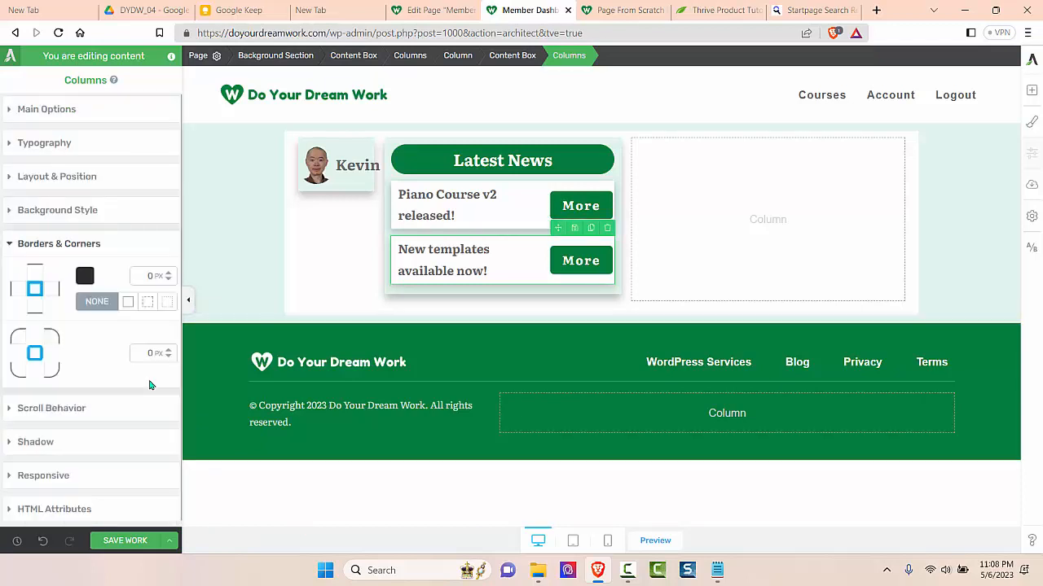
left_click(149, 353)
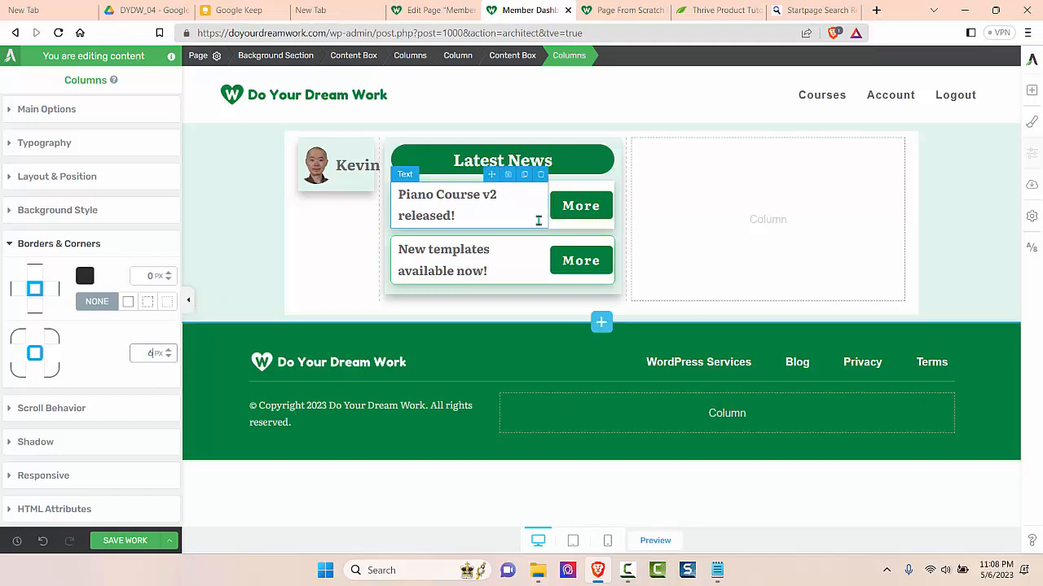
left_click(537, 220)
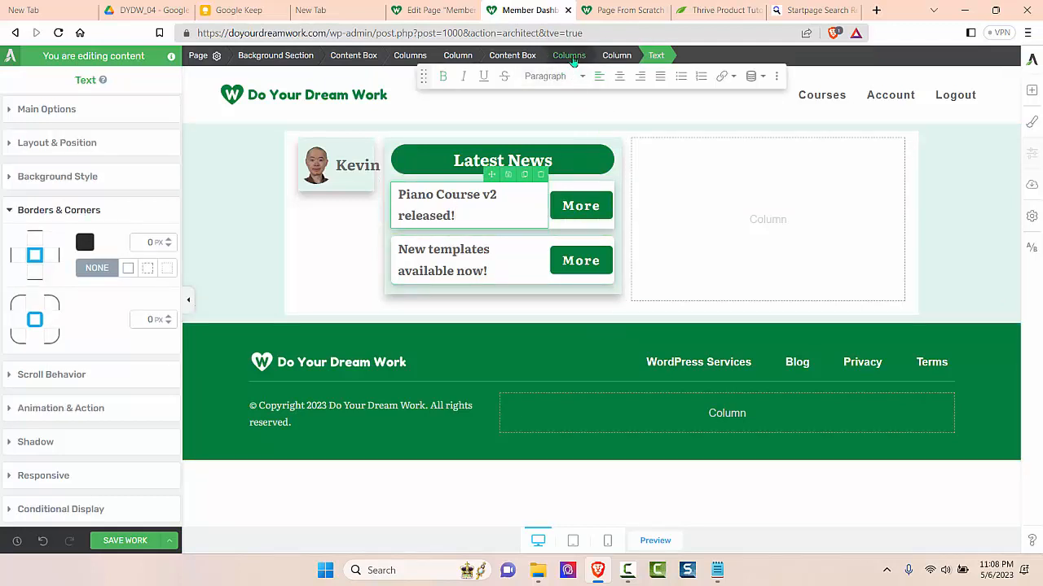
left_click(570, 55)
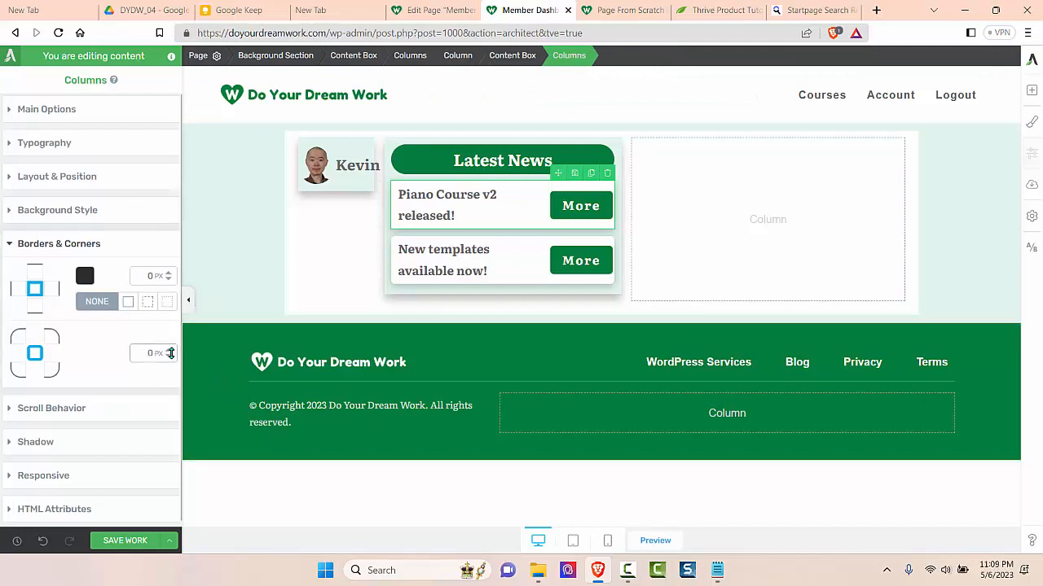
double_click(150, 353)
type("6")
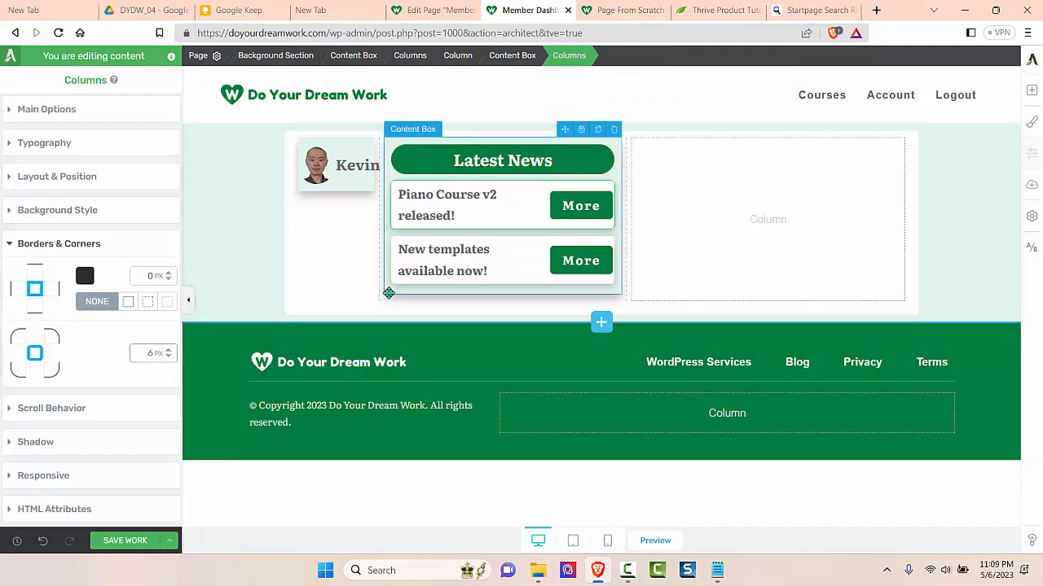
- Set the corner radius of the "Latest News" content box and the profile content box to 8 px
left_click(389, 293)
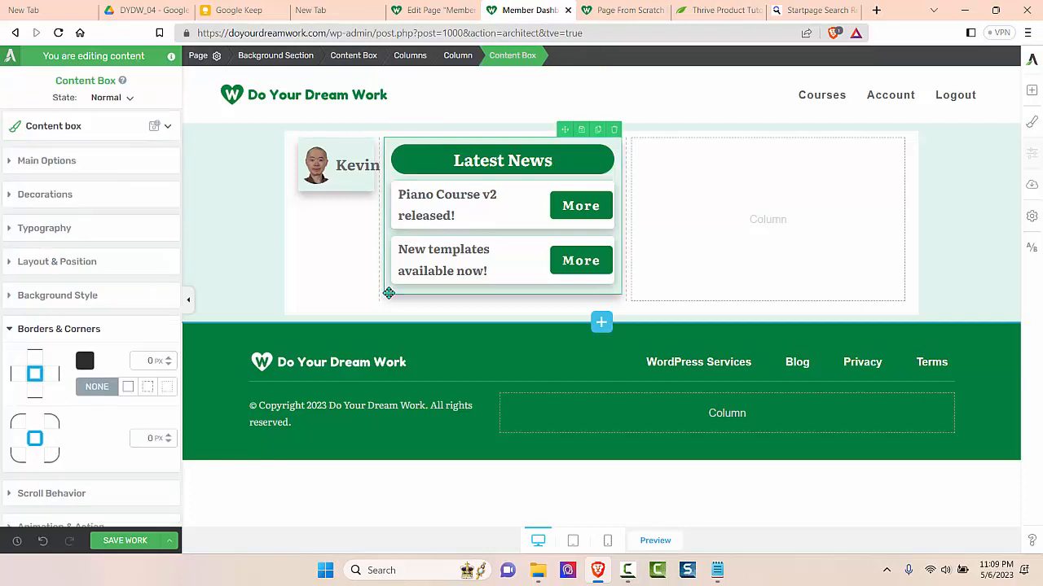
left_click(150, 438)
type("3")
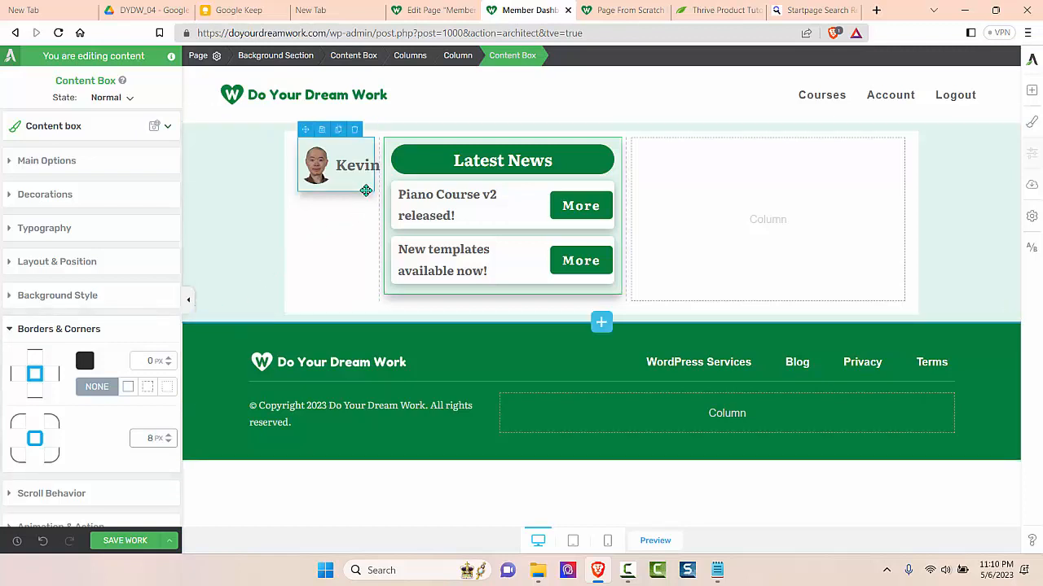
left_click(366, 190)
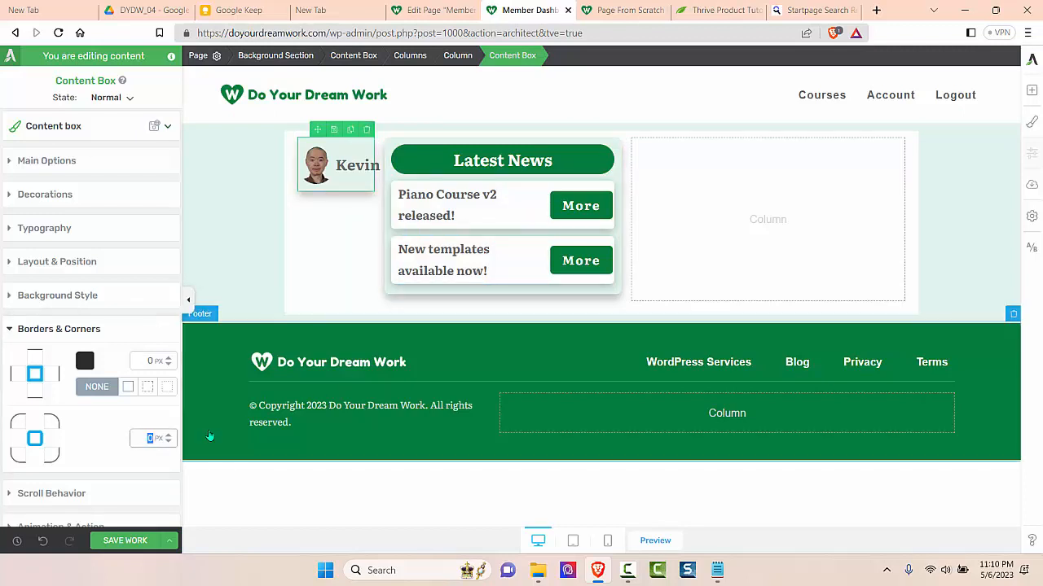
type("8")
- Round the corners of the outer content box, then save the work and view the live page
left_click(288, 310)
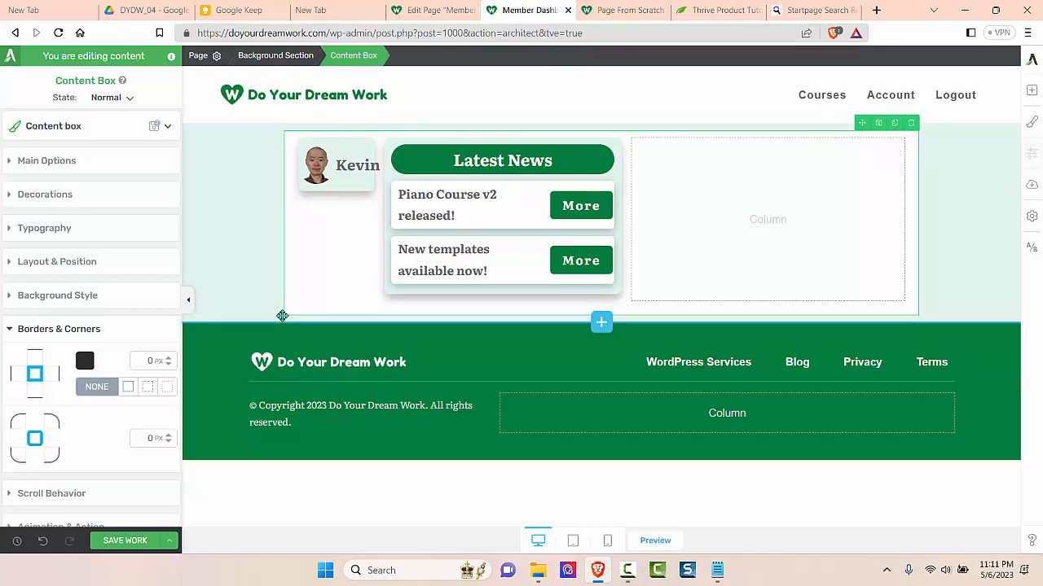
left_click(150, 439)
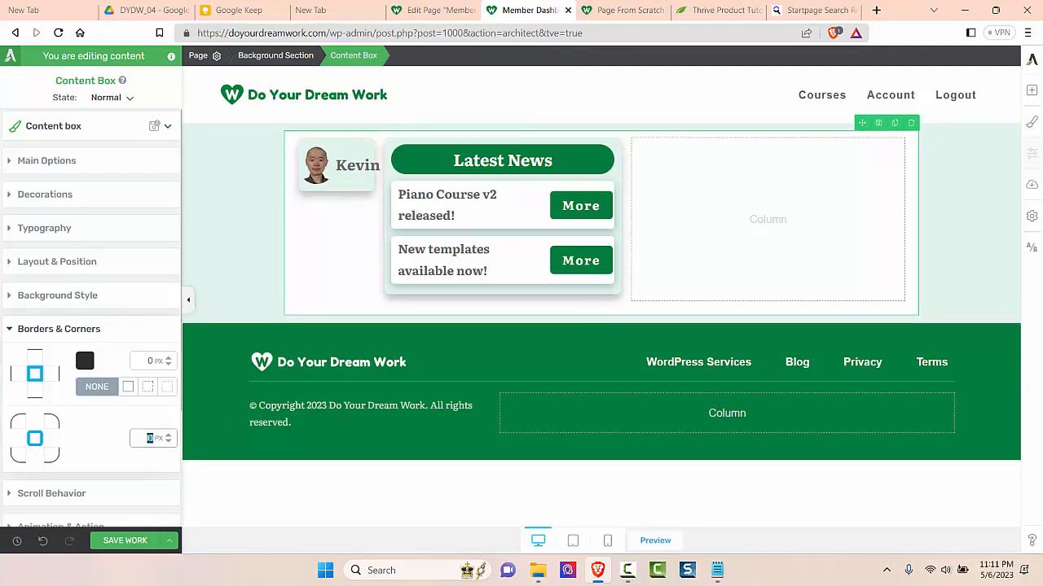
left_click(168, 541)
left_click(41, 452)
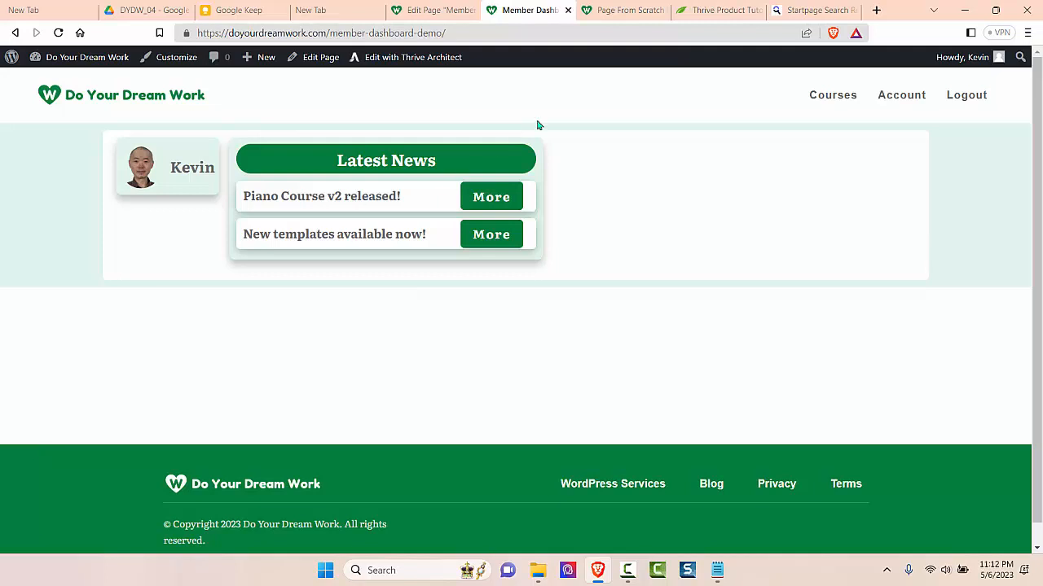
left_click(629, 15)
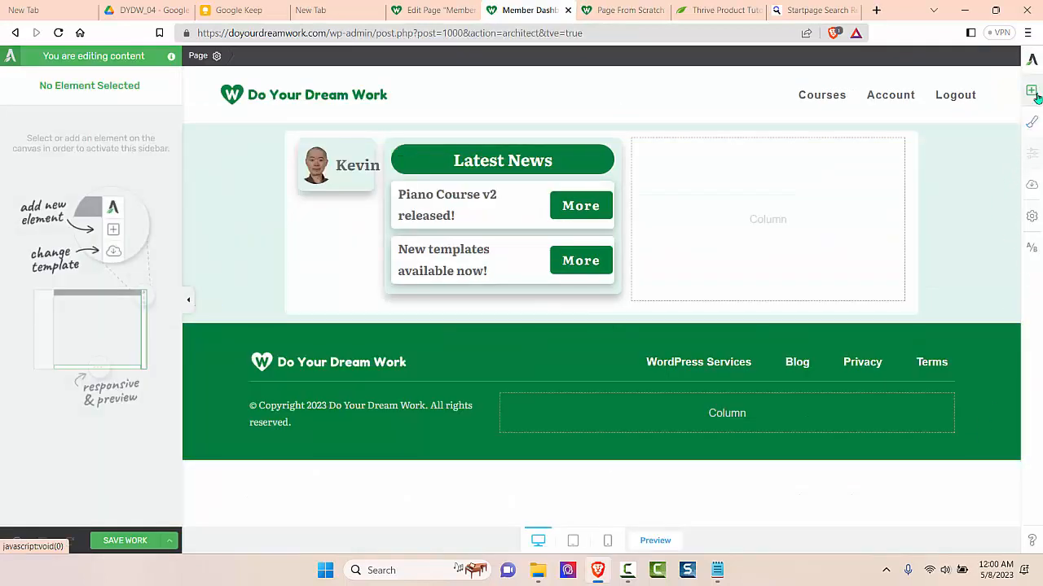
- Add a content box to the empty column beside "Latest News" and fill its background with the Accent Low Opacity theme color
left_click(1031, 90)
left_click_drag(983, 298, 777, 209)
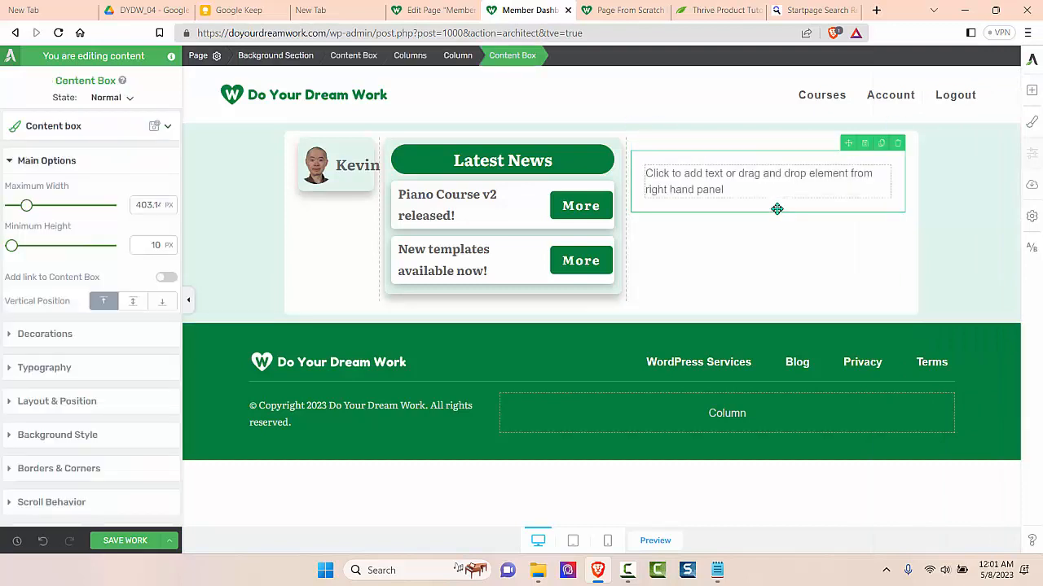
scroll(100, 332, "down", 3)
left_click(102, 300)
left_click(85, 327)
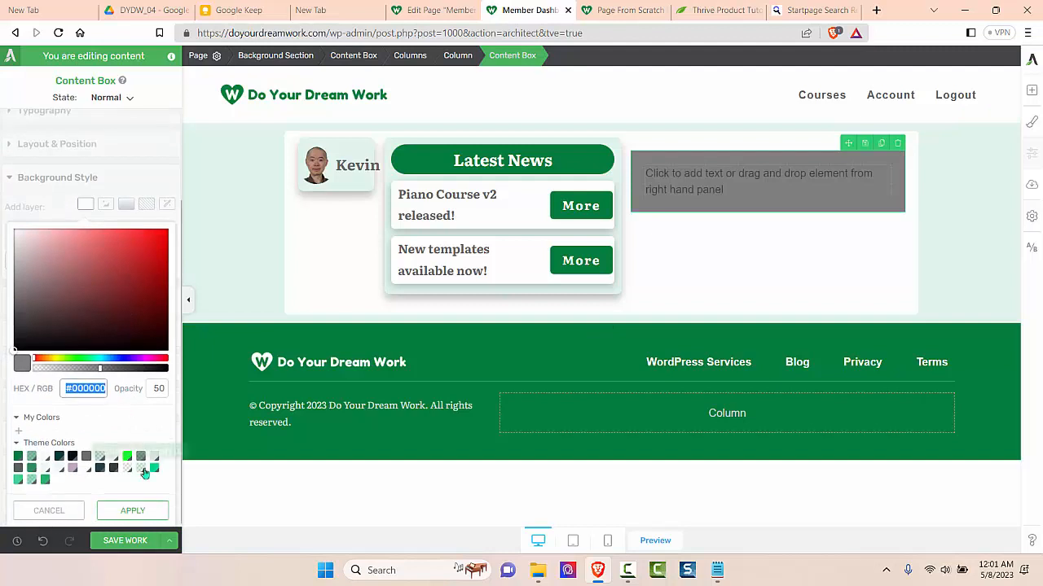
left_click(144, 471)
scroll(134, 489, "down", 1)
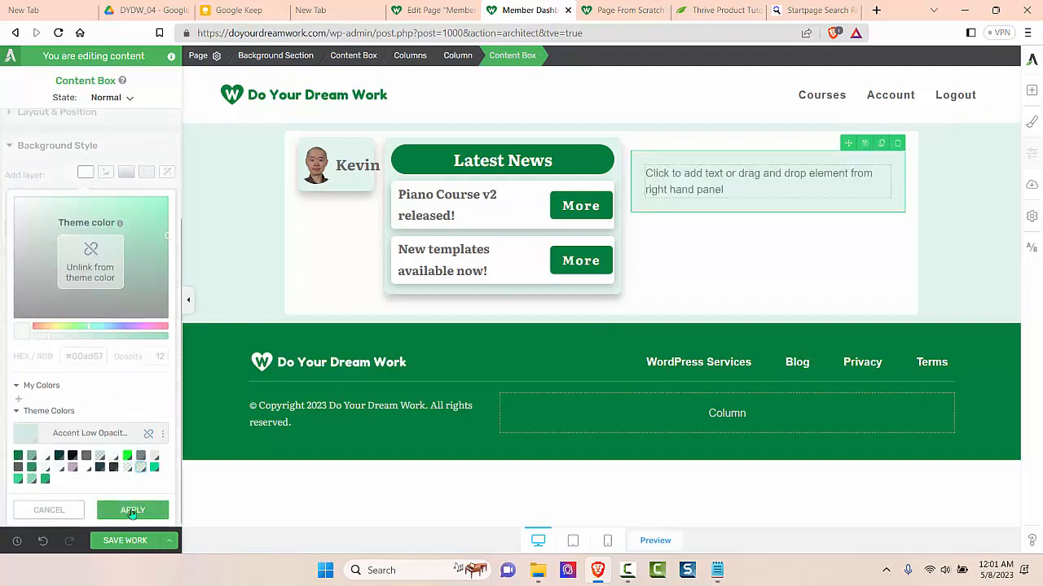
left_click(132, 511)
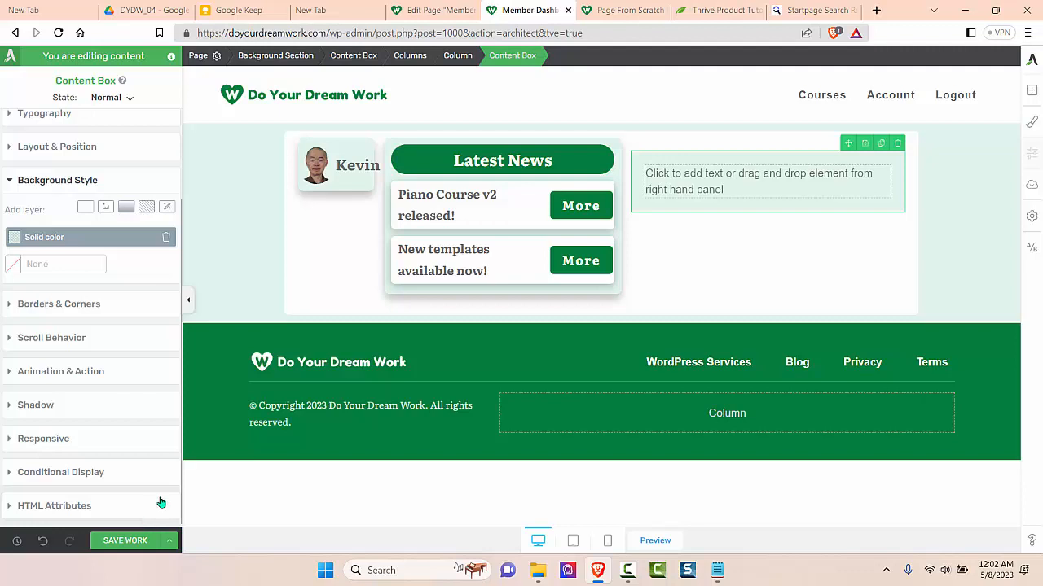
- Duplicate the "Latest News" heading and move the copy into the new content box
left_click(586, 152)
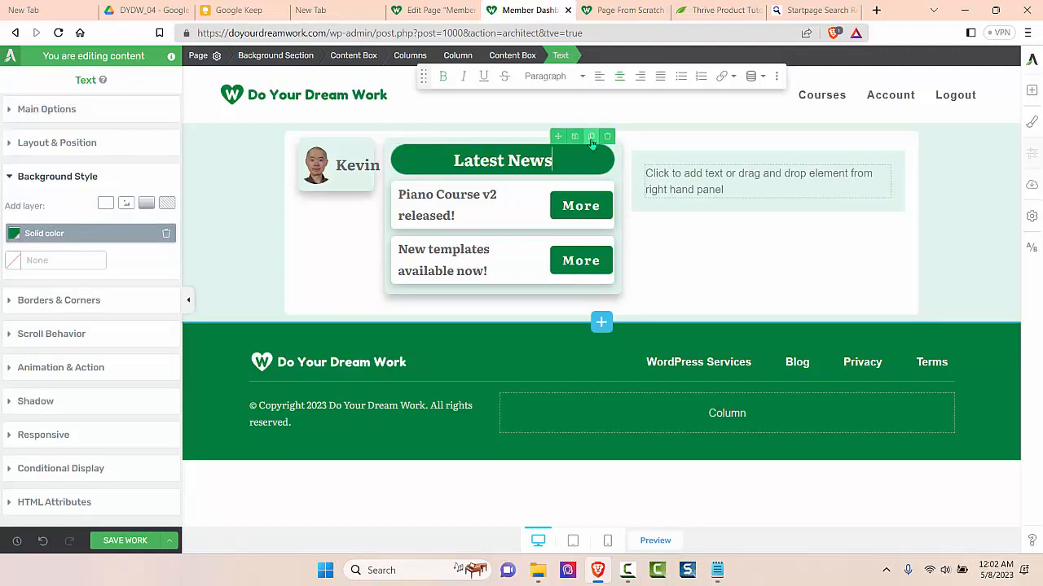
left_click(591, 137)
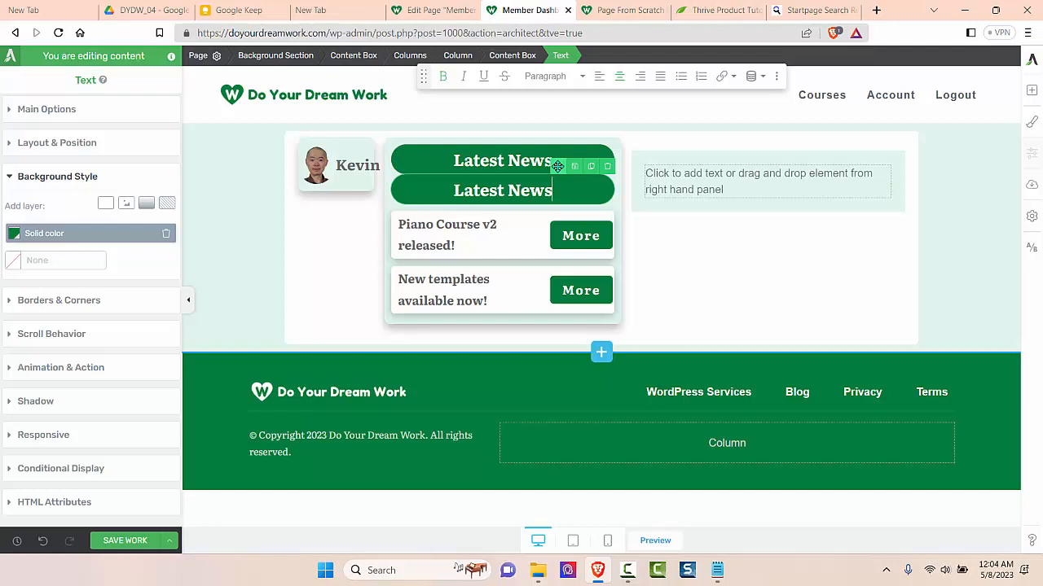
left_click_drag(557, 166, 757, 184)
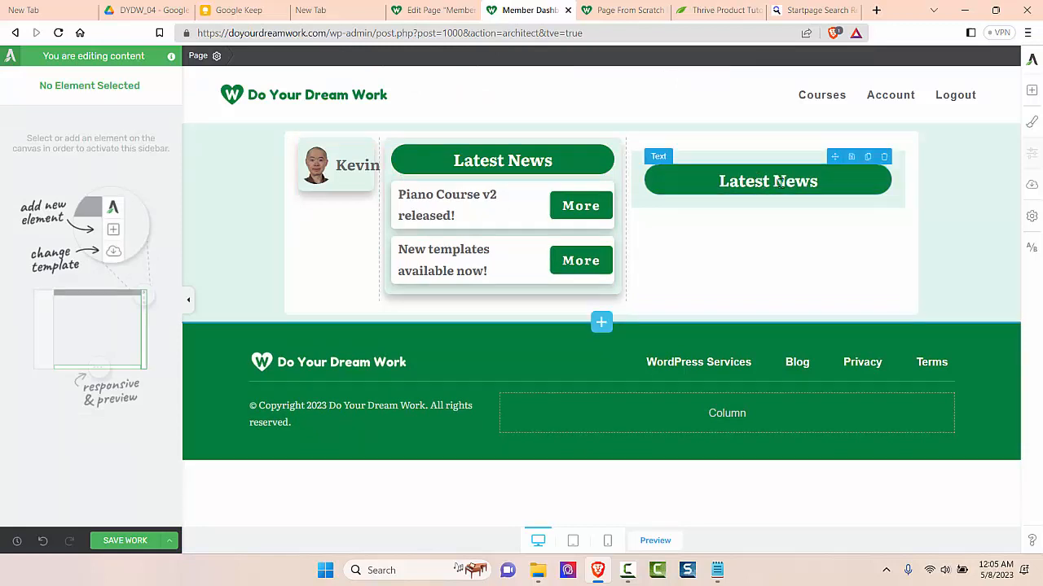
- Change the copied heading's text to "Upcoming Events"
left_click(847, 186)
key("BackSpace")
key("BackSpace")
key("BackSpace")
key("BackSpace")
key("BackSpace")
key("BackSpace")
key("BackSpace")
key("BackSpace")
key("BackSpace")
key("BackSpace")
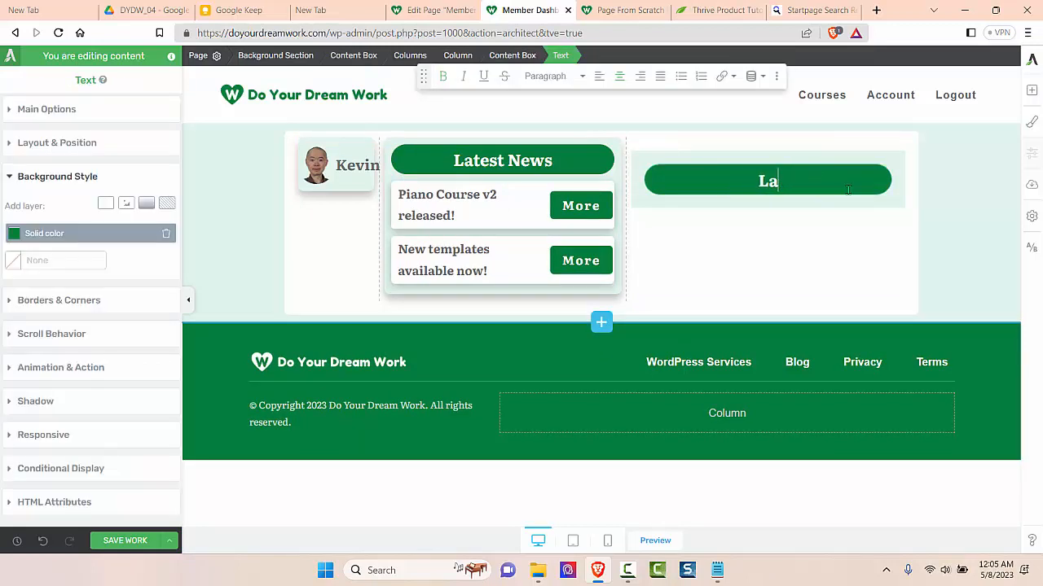
type("Upcoming Events")
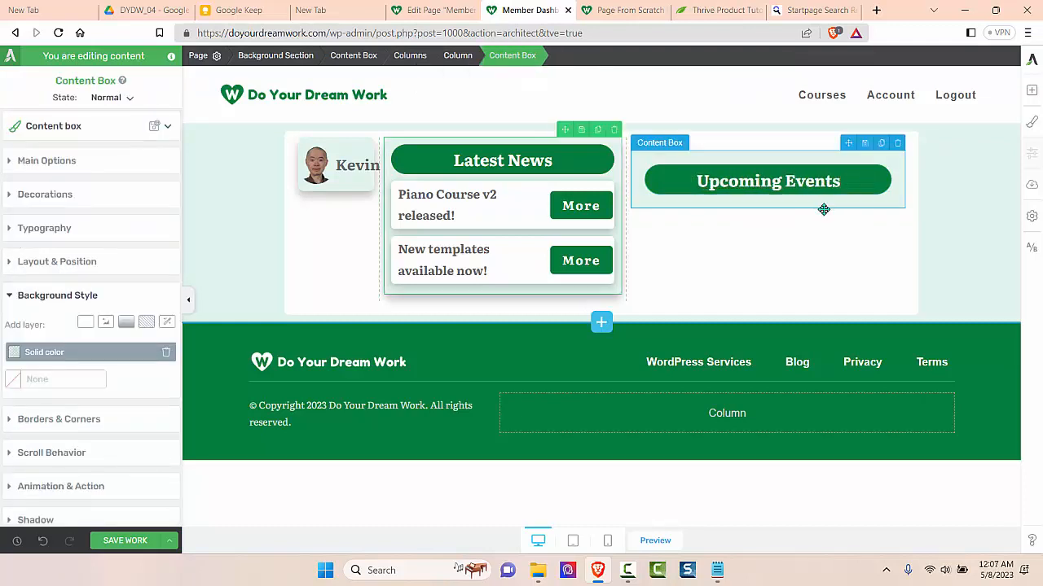
- Set the "Upcoming Events" box's margins to 0 px top and 10 px bottom, and its padding to 10 px with 5 px at the bottom
left_click(645, 205)
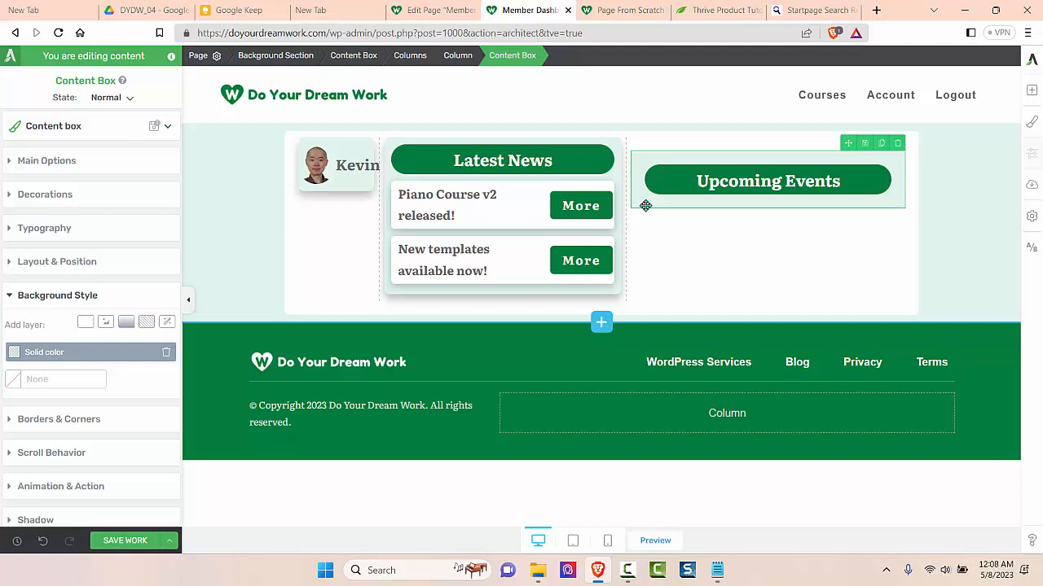
left_click(145, 275)
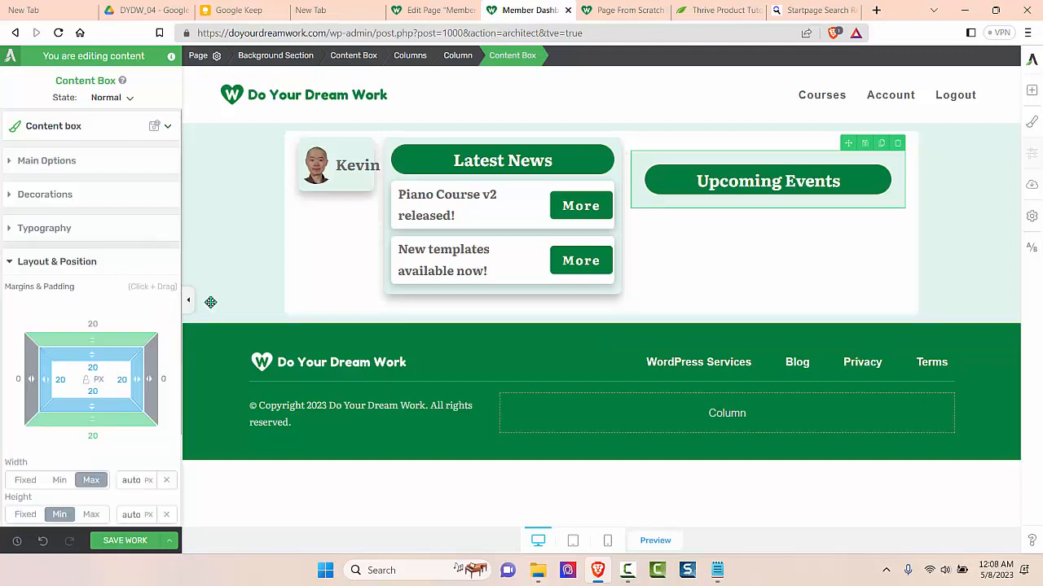
left_click(92, 323)
type("0")
left_click(93, 365)
type("10")
left_click(61, 379)
type("10")
left_click(122, 379)
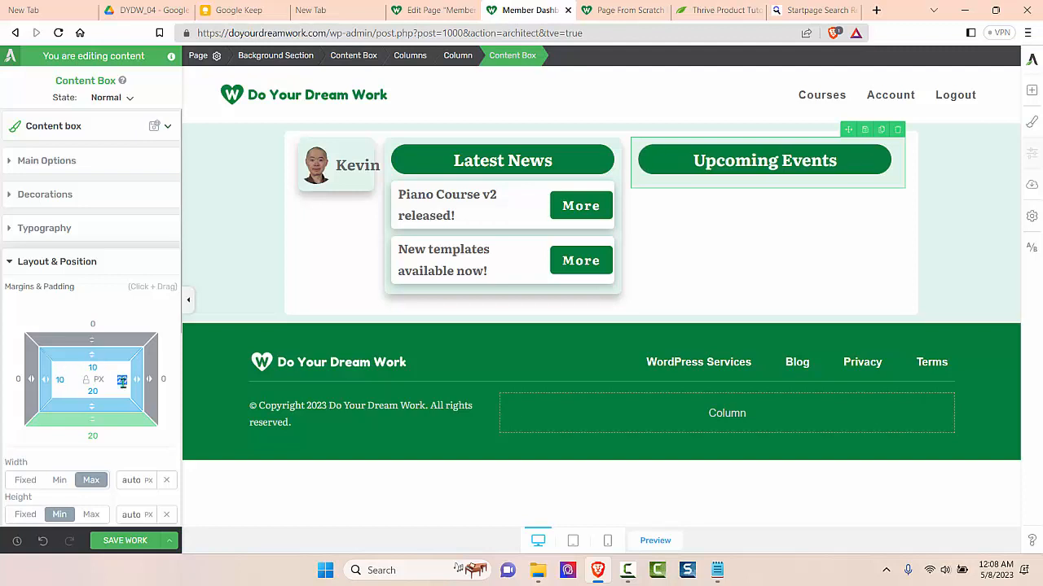
type("10")
left_click(93, 391)
type("10")
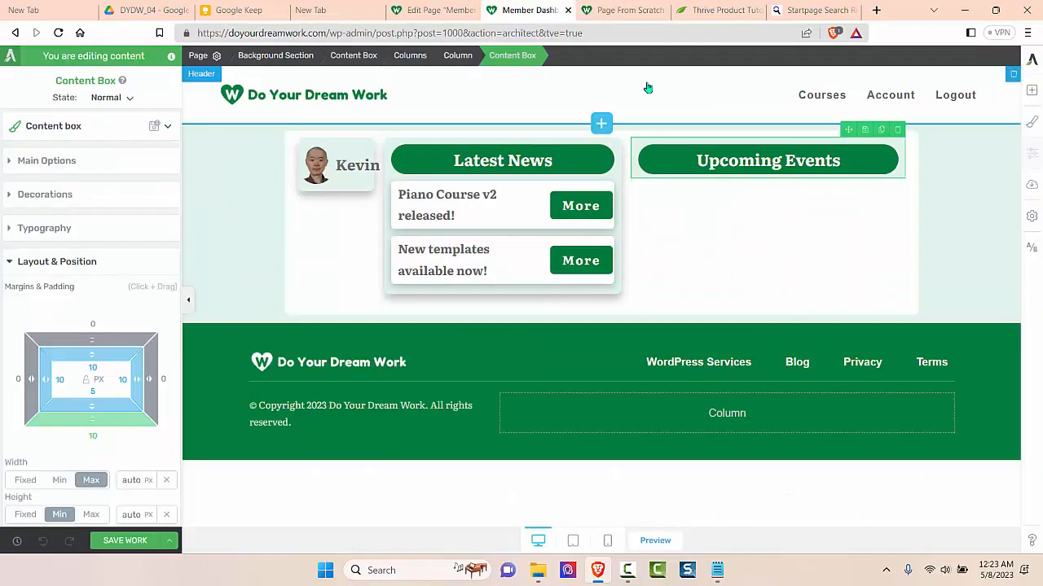
- Insert a layout of three equal columns below the "Upcoming Events" heading and open its top padding for editing
mouse_move(988, 244)
left_mouse_down()
mouse_move(971, 209)
mouse_move(901, 150)
mouse_move(861, 145)
mouse_move(847, 150)
mouse_move(859, 159)
mouse_move(830, 169)
left_mouse_up()
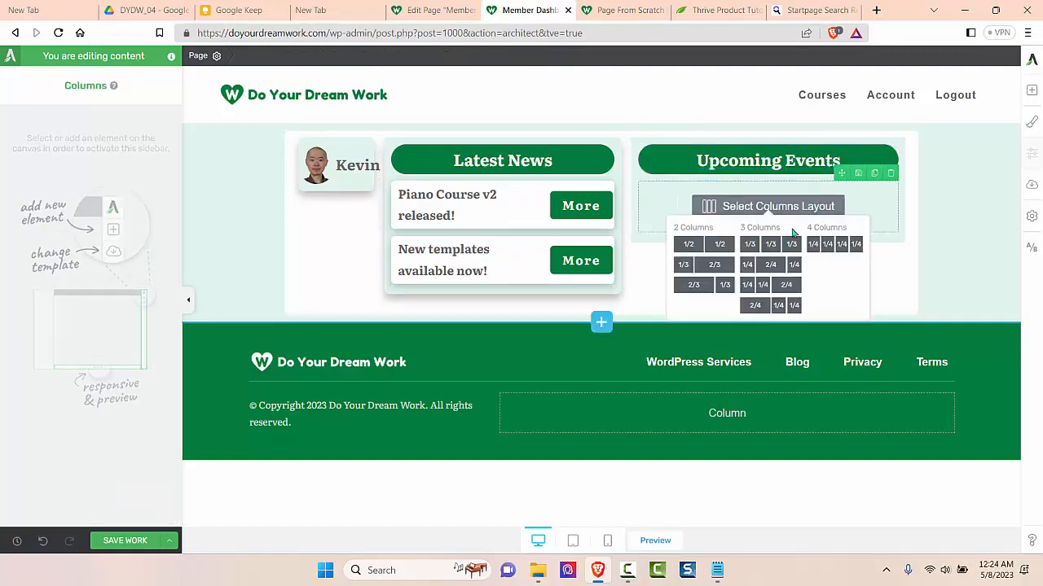
left_click(771, 244)
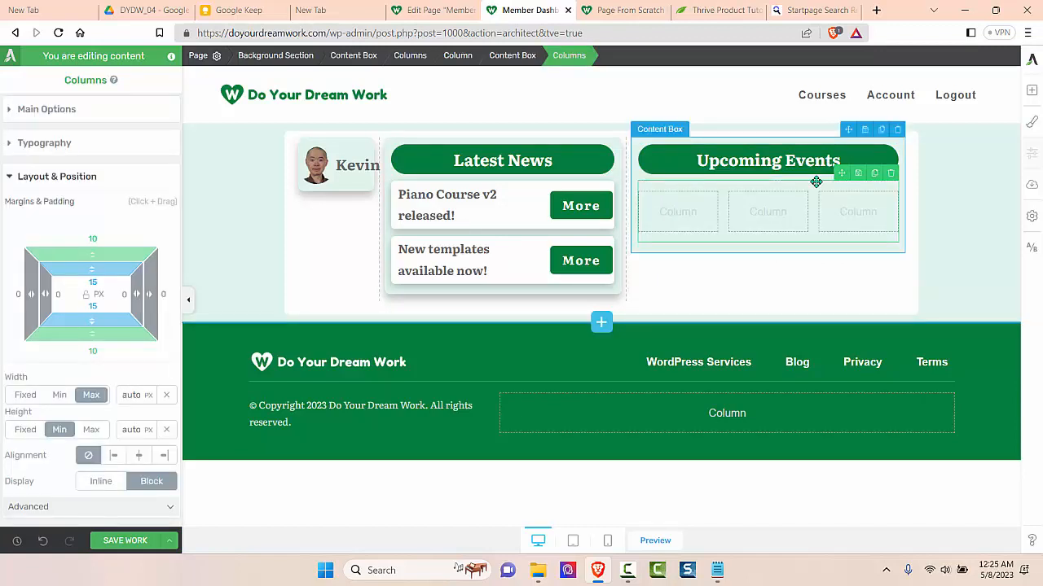
left_click(93, 282)
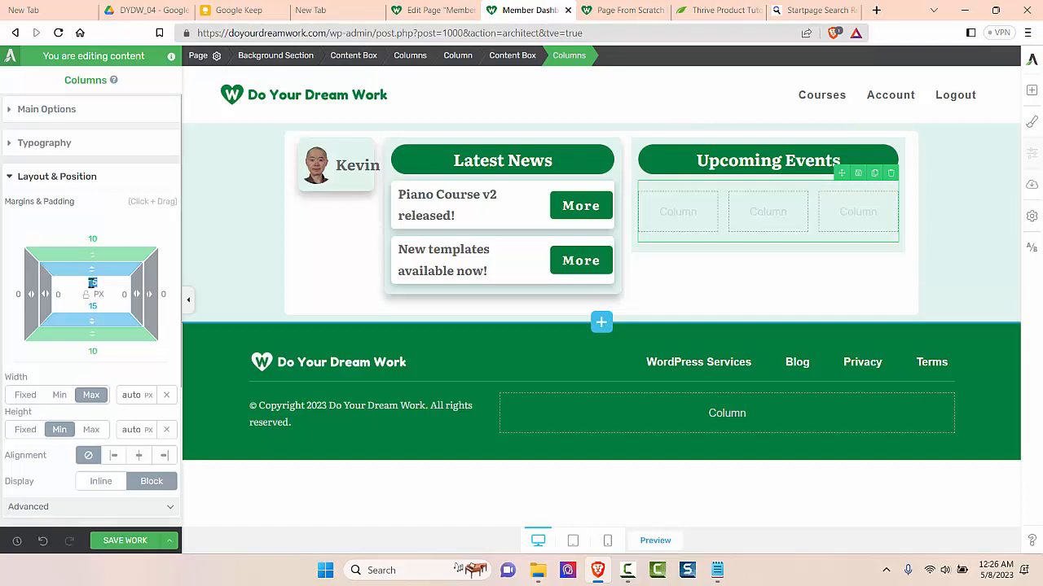
- Set the top and bottom padding of the three-column element under Upcoming Events to 2 px
type("2")
left_click(95, 307)
type("2")
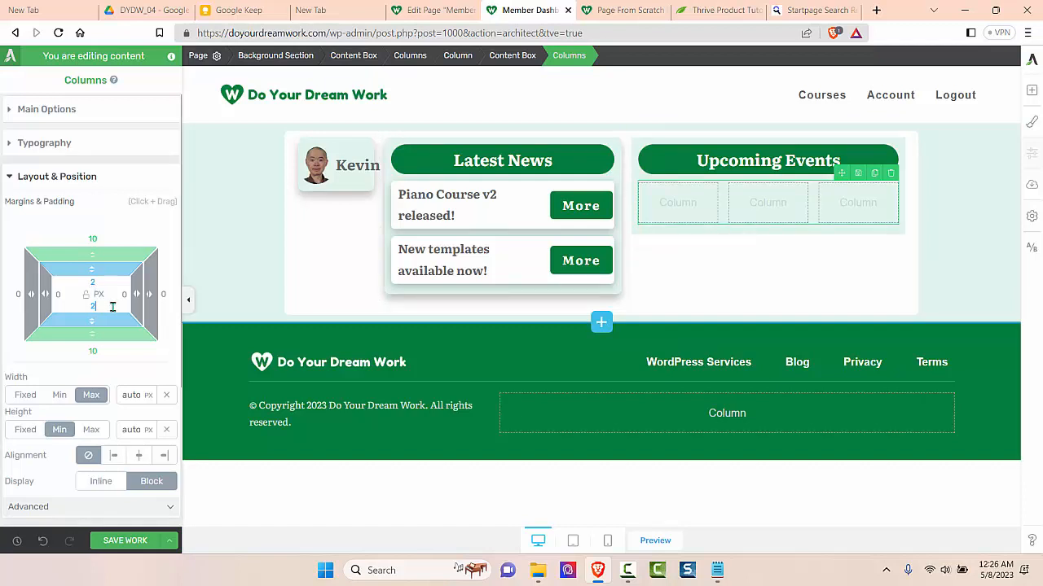
- Add a solid background layer in the white "Light elements" theme colour to the three-column element
scroll(101, 472, "down", 4)
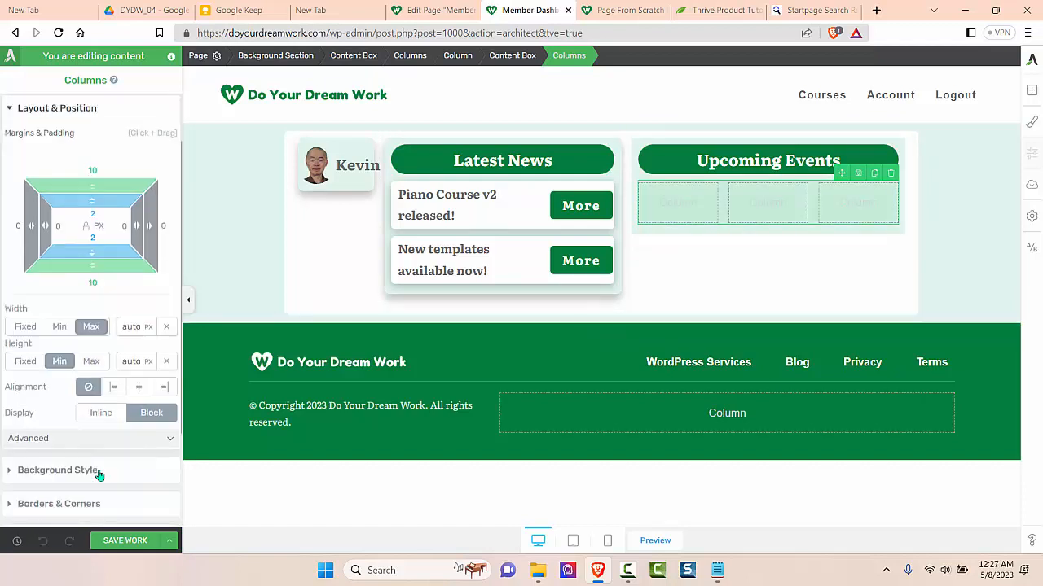
scroll(92, 400, "down", 1)
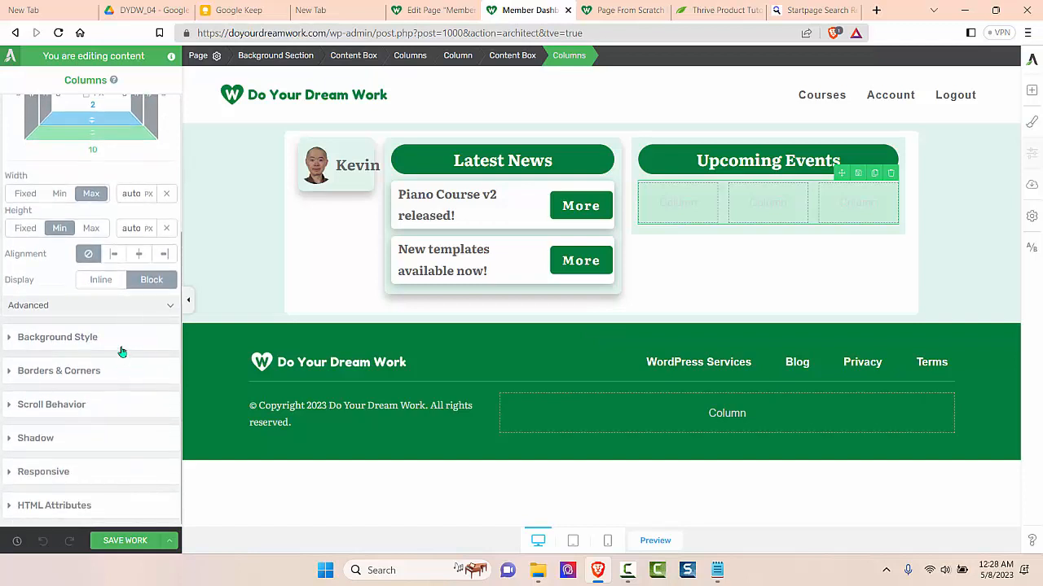
left_click(122, 346)
left_click(107, 237)
left_click(87, 471)
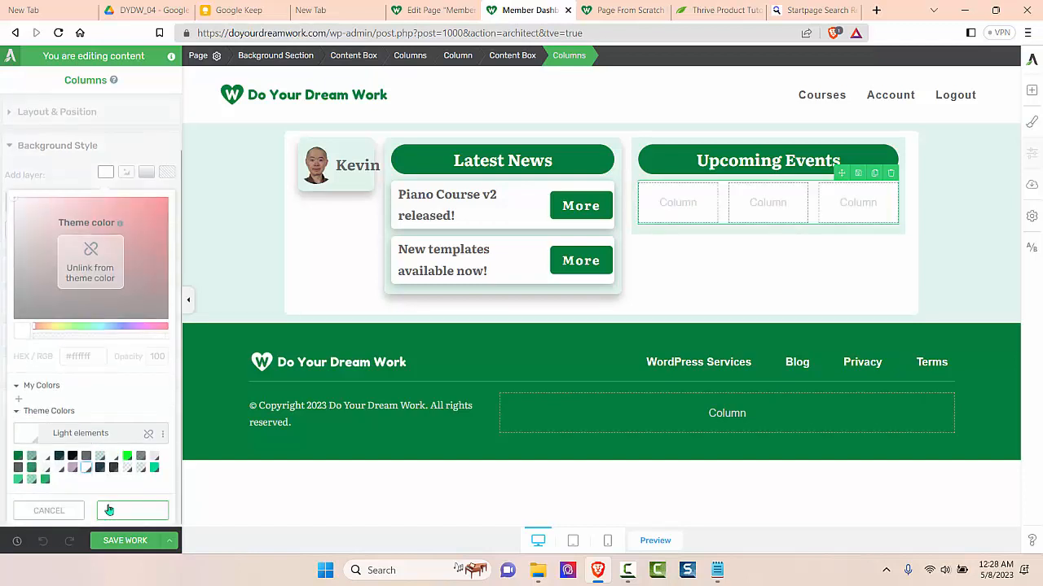
left_click(129, 508)
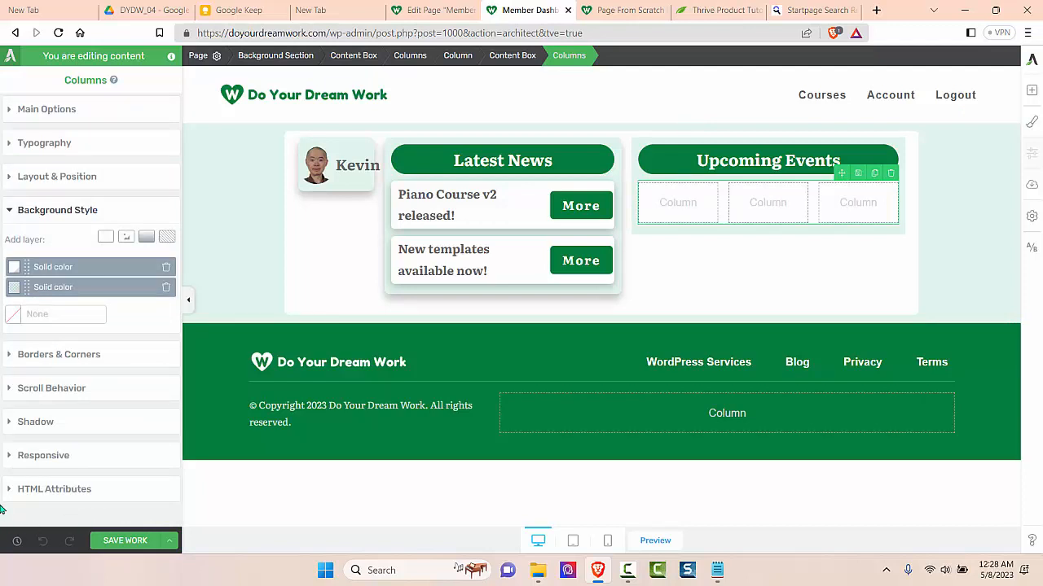
- Set the three-column element's gutter width to 10 px and check the layout against the finished reference dashboard page
left_click(86, 109)
type("10")
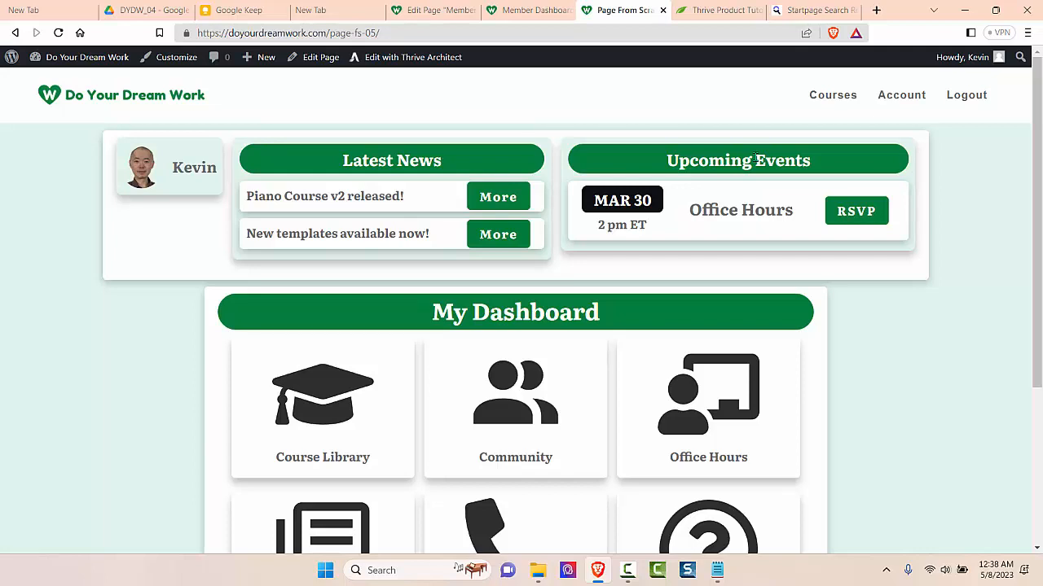
key("ctrl+shift+Tab")
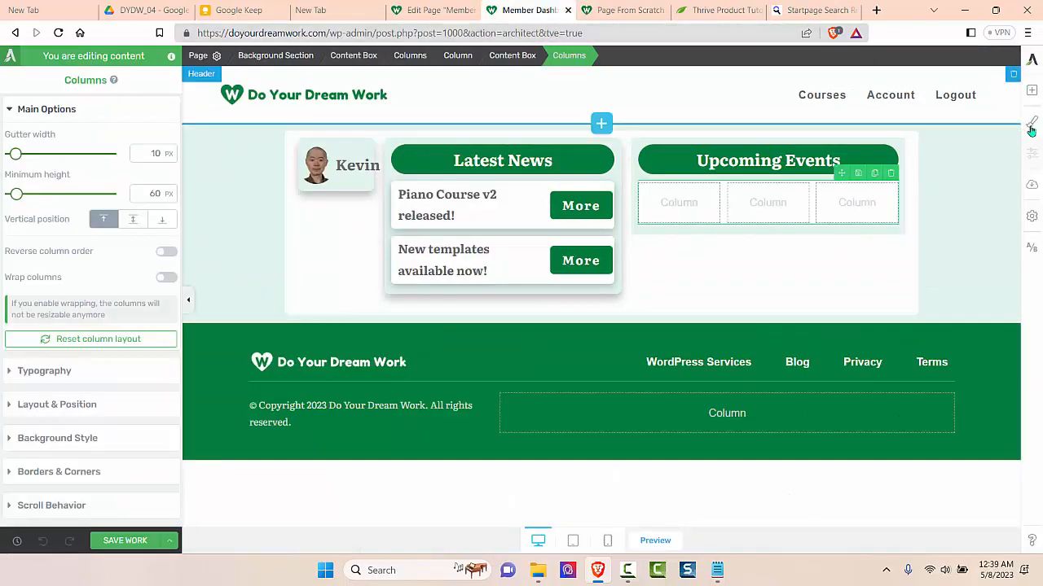
- Insert a content box in the first Upcoming Events column and set its top and bottom margins to 5 px
left_click(1031, 90)
left_click_drag(979, 244, 695, 210)
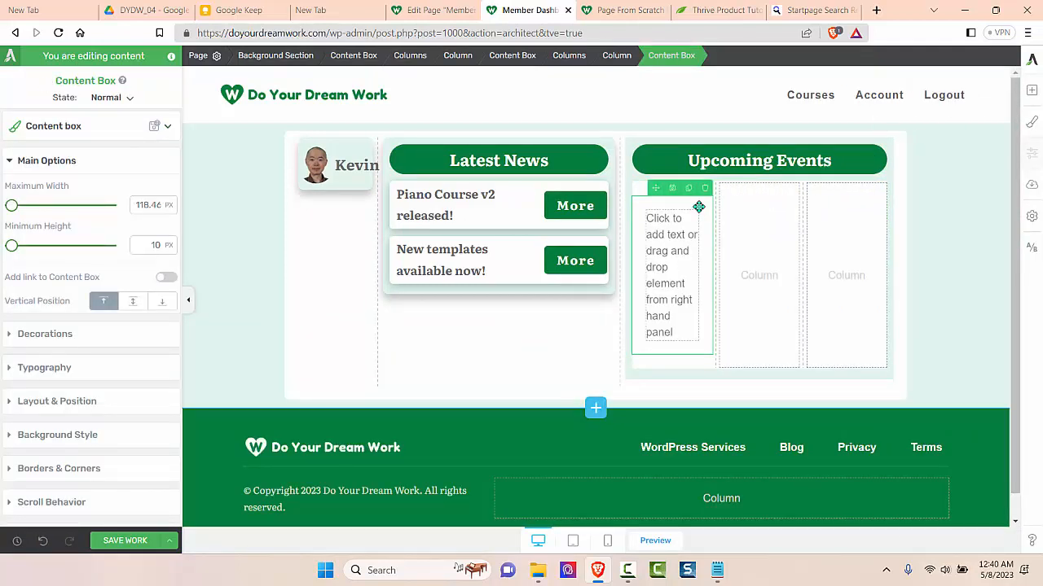
left_click(94, 403)
left_click(93, 324)
type("5")
key("Tab")
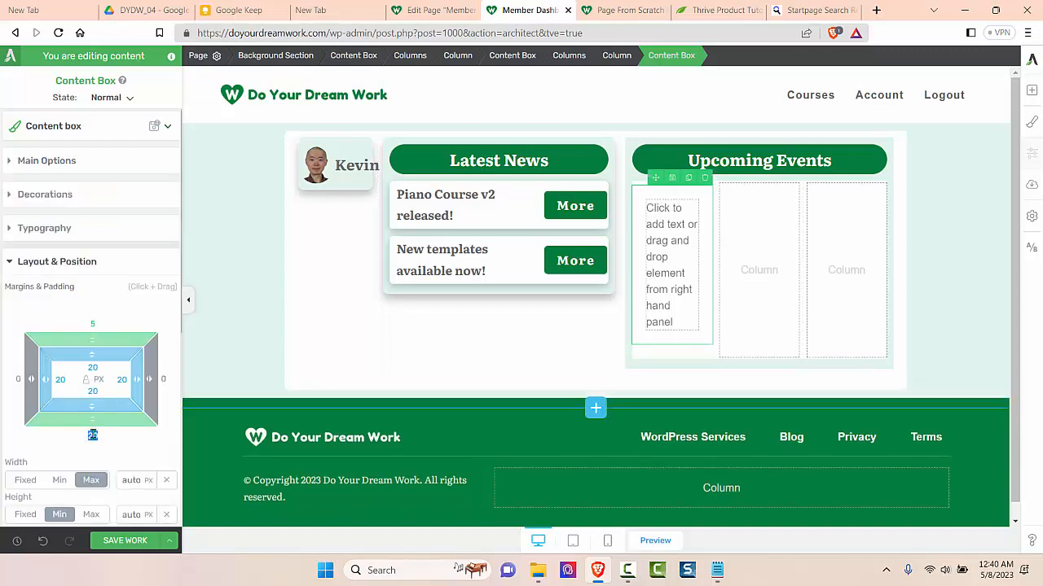
type("5")
- Set the new content box's top and bottom padding to 0 px
key("Tab")
type("0")
left_click(94, 392)
type("0")
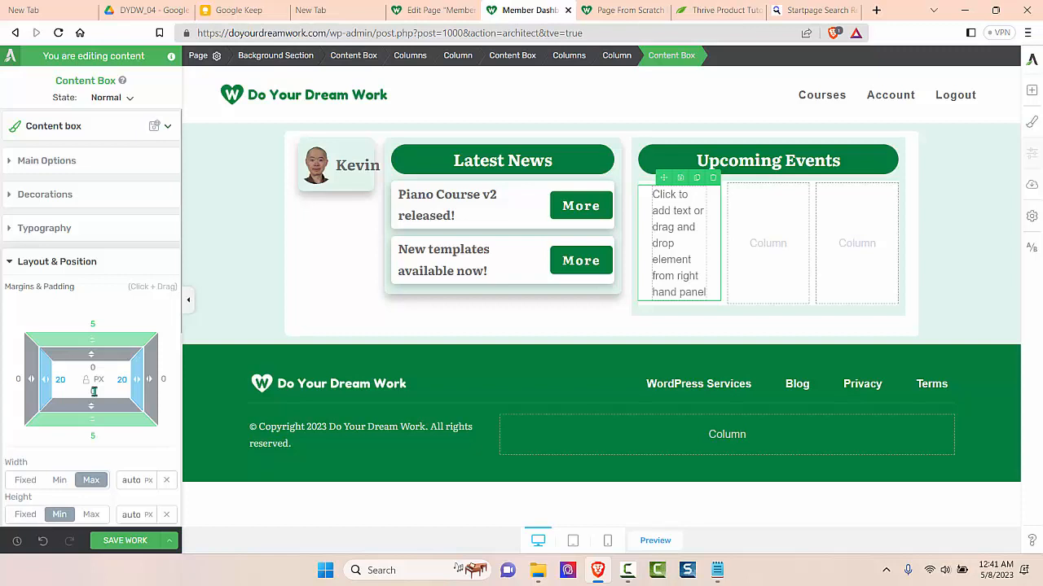
- Add a text element reading "MAR 30" inside the content box in the first events column
left_click(1032, 90)
left_click_drag(910, 197, 693, 233)
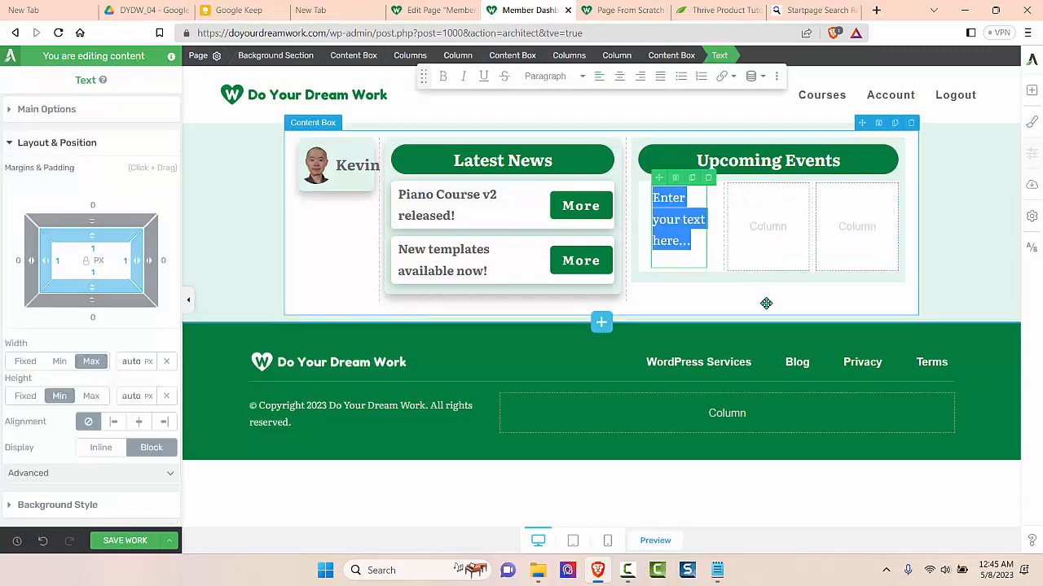
type("MAR 30")
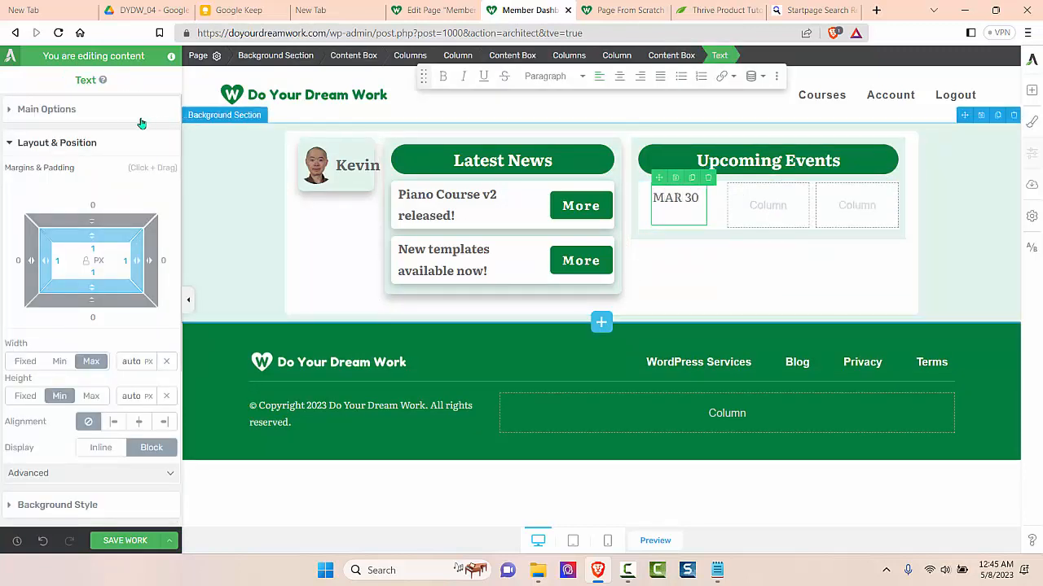
- Make the "MAR 30" text bold and centred at 22 px, and reduce its bottom line spacing to 0 px
left_click(140, 112)
left_click(89, 217)
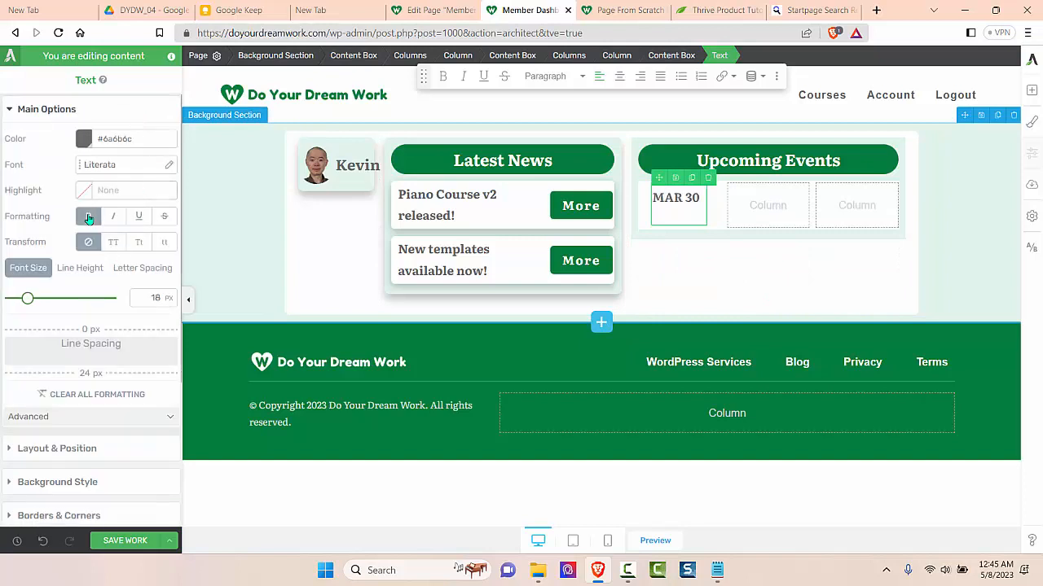
double_click(155, 298)
type("22")
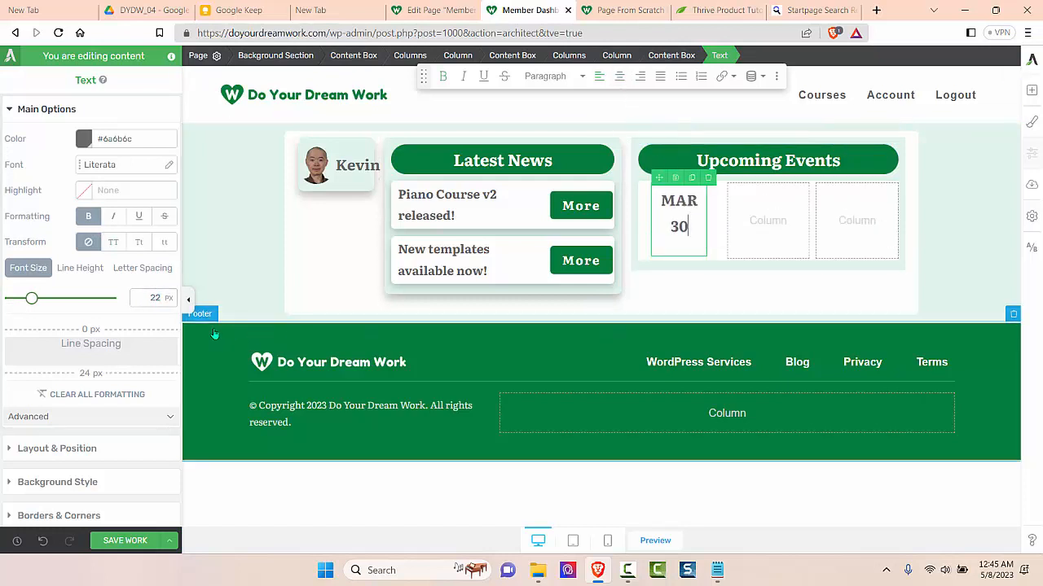
left_click_drag(88, 372, 97, 322)
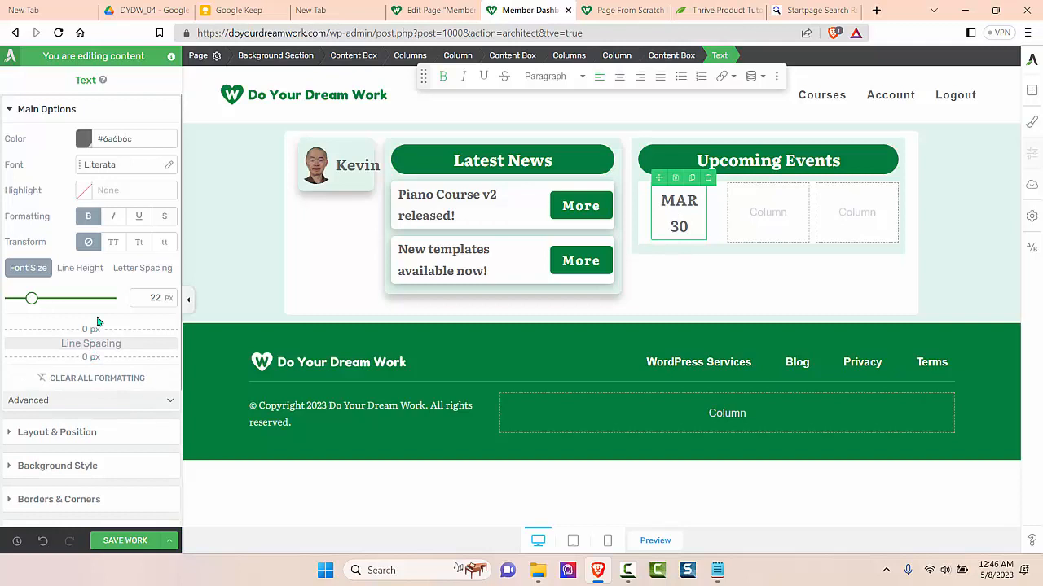
- Give the "MAR 30" text a solid background in the "Dark elements" theme colour
scroll(97, 322, "down", 4)
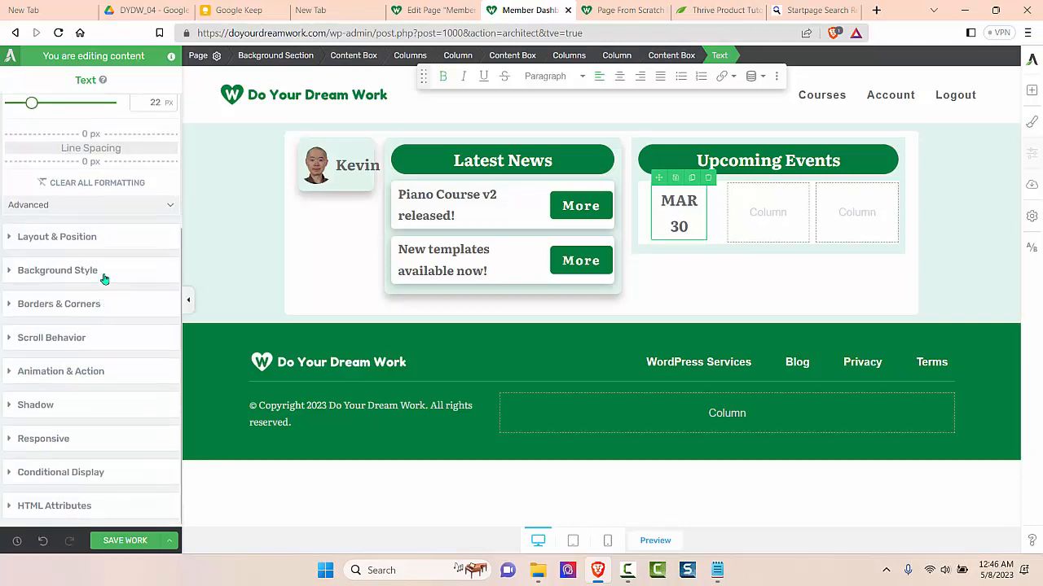
left_click(103, 272)
left_click(106, 203)
left_click(73, 455)
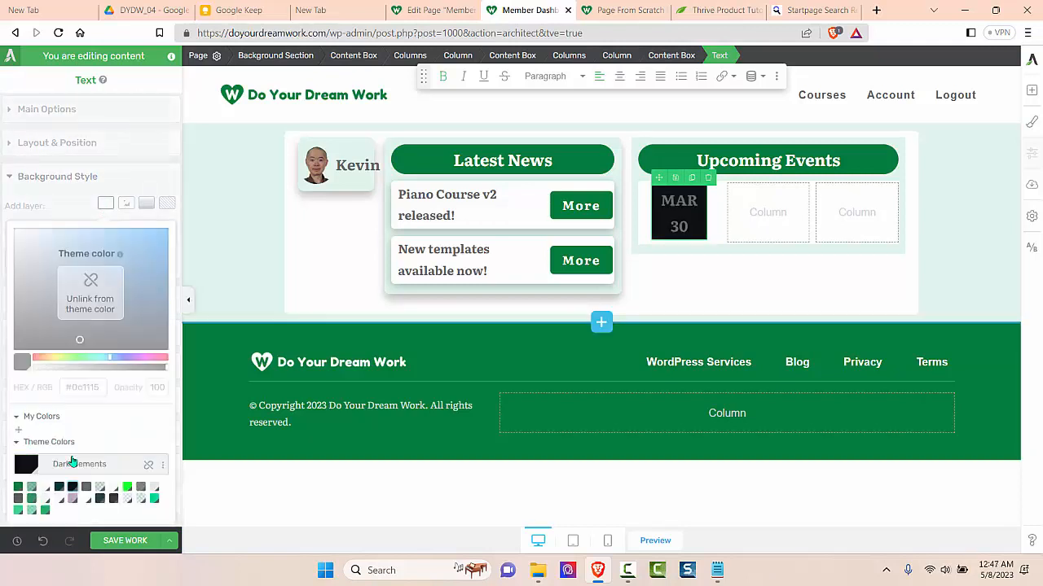
left_click(137, 510)
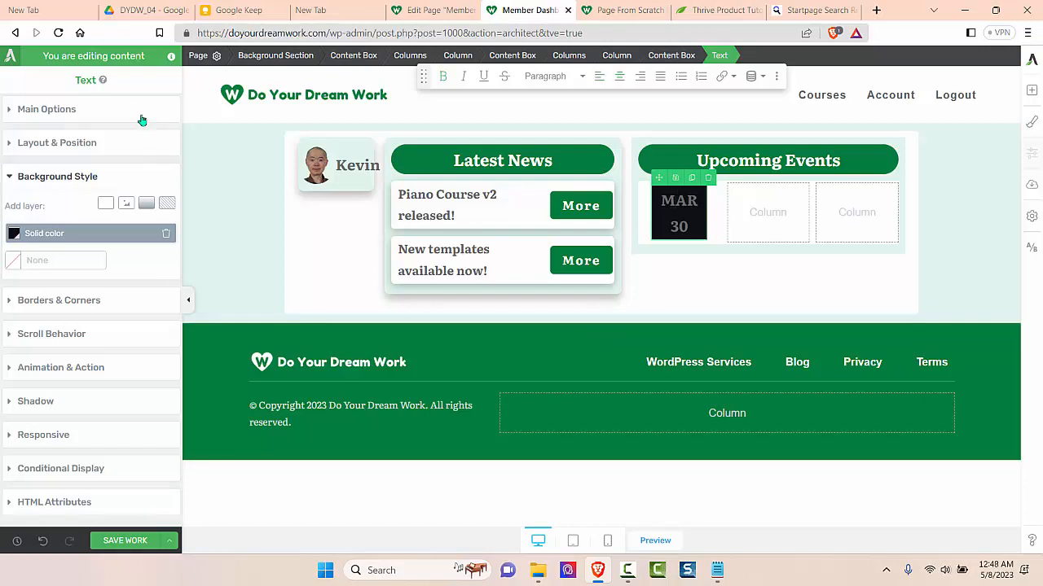
- Change the "MAR 30" text colour to the white "Light elements" theme colour
left_click(141, 112)
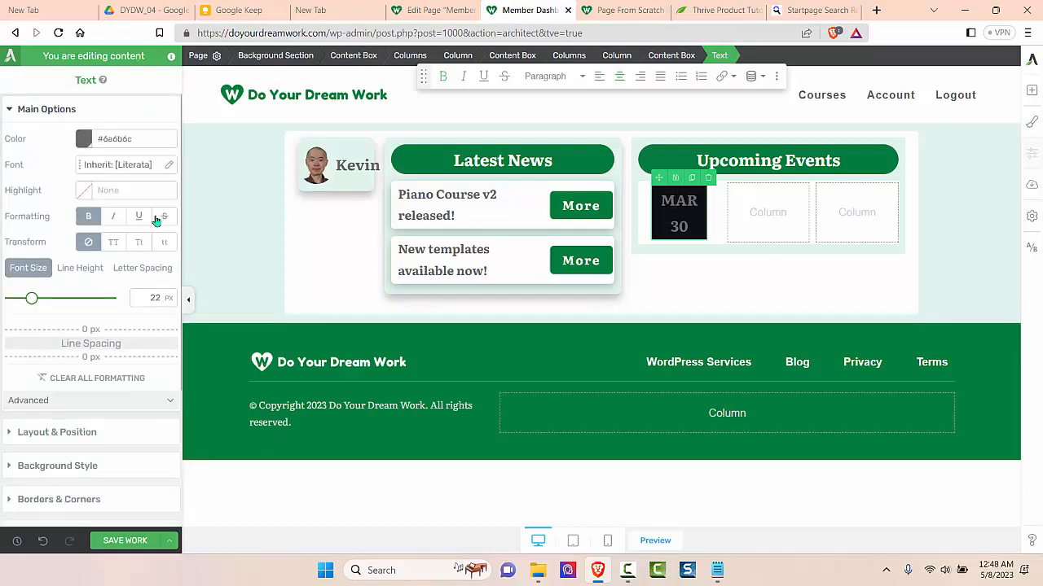
left_click(85, 139)
left_click(88, 433)
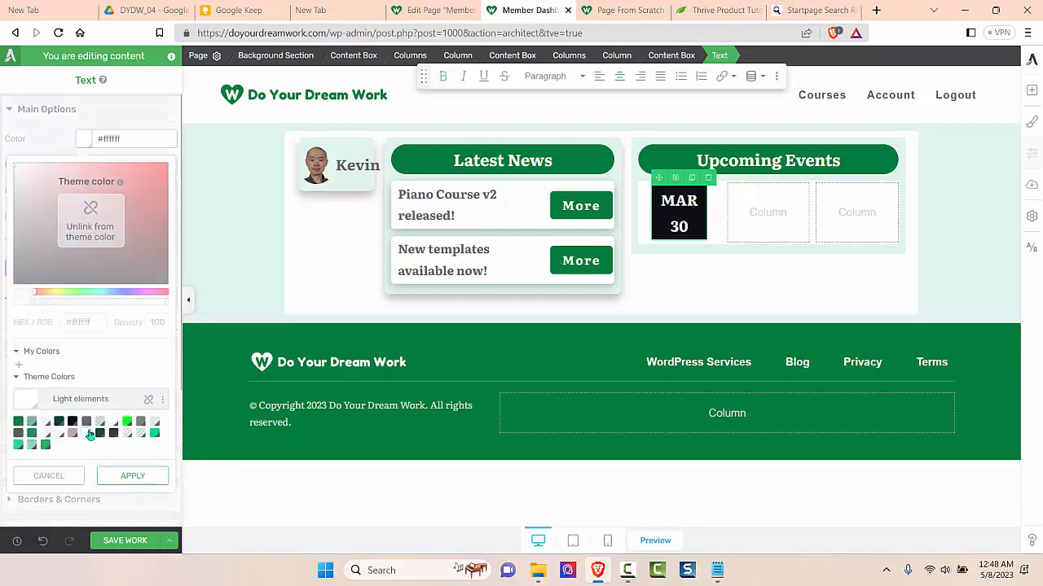
left_click(133, 477)
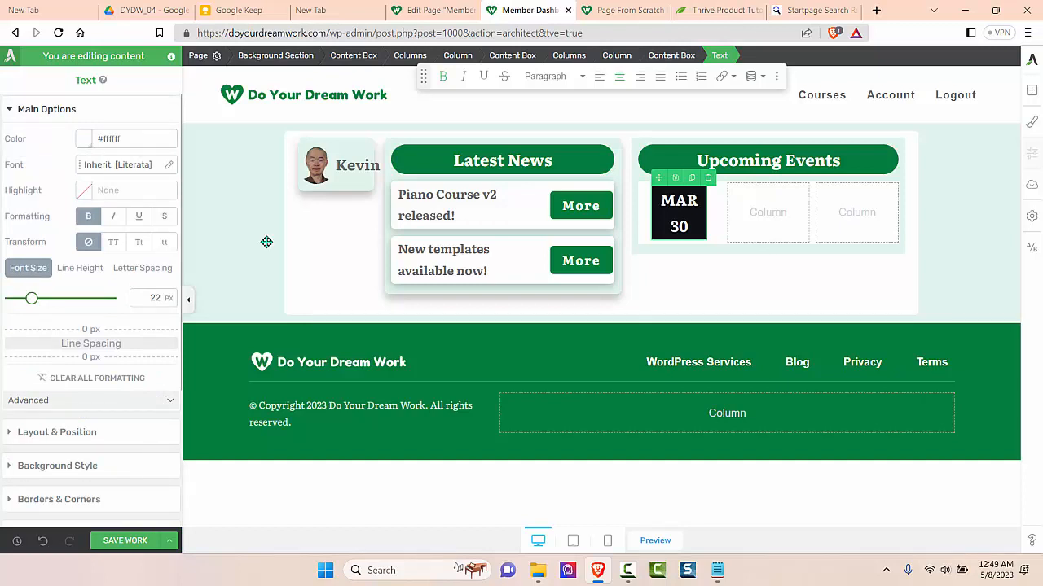
- Round the corners of the "MAR 30" date badge with an 8 px radius
scroll(139, 367, "down", 2)
left_click(140, 368)
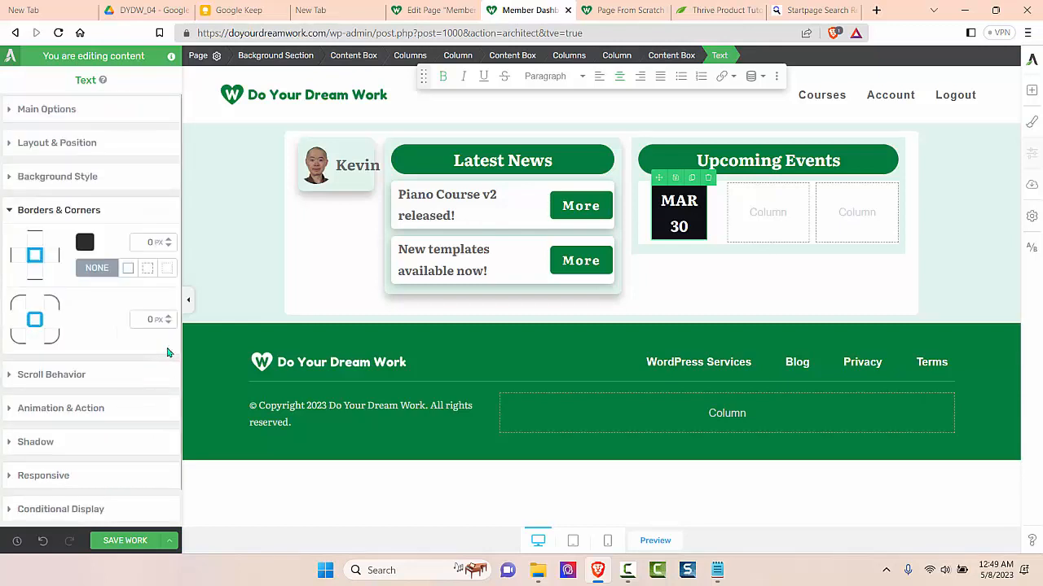
left_click(151, 319)
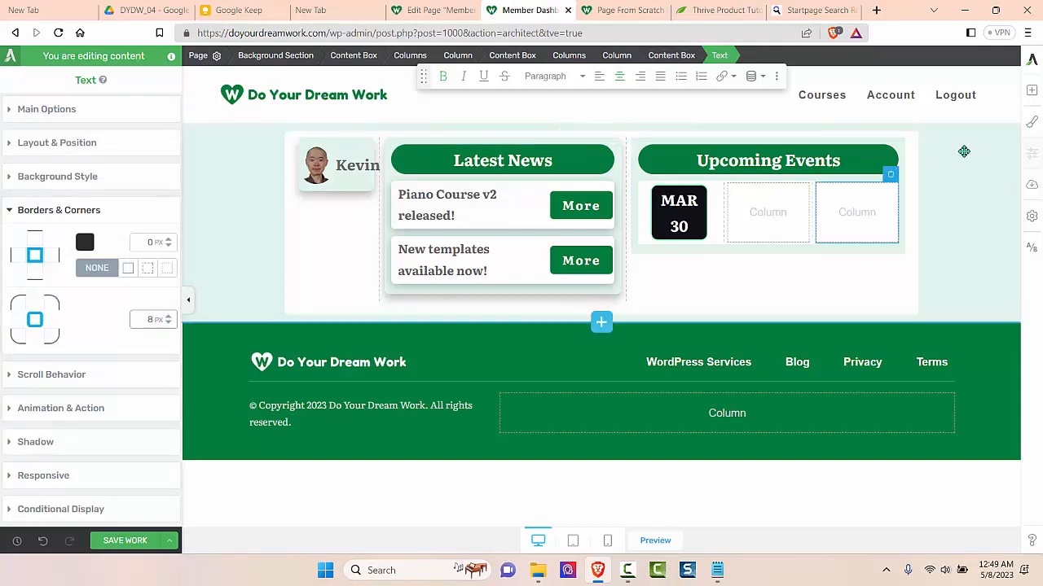
- Add a text element reading "2 PM ET" directly below the date badge
left_click(1028, 91)
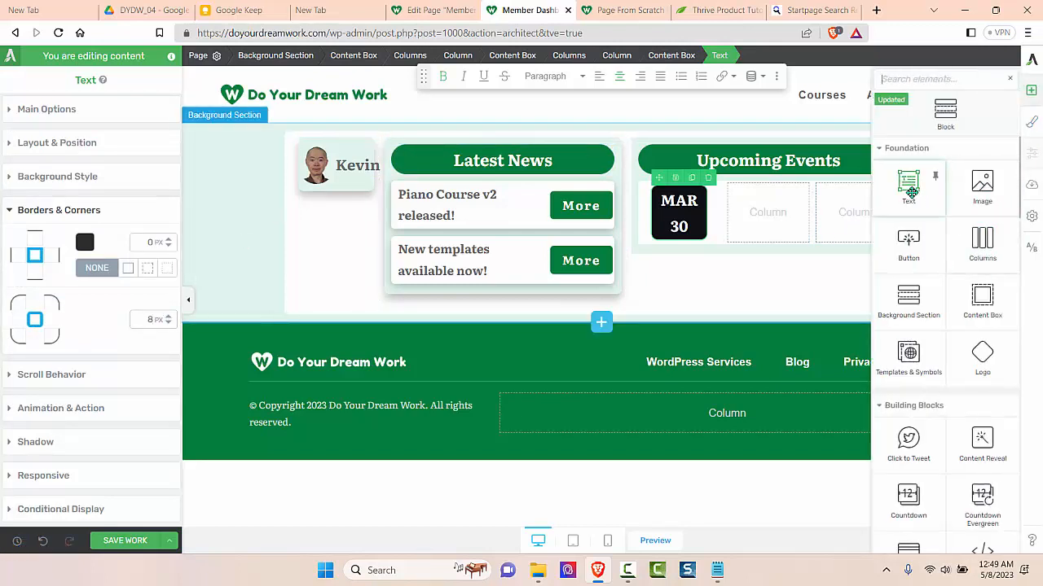
left_click_drag(908, 183, 690, 231)
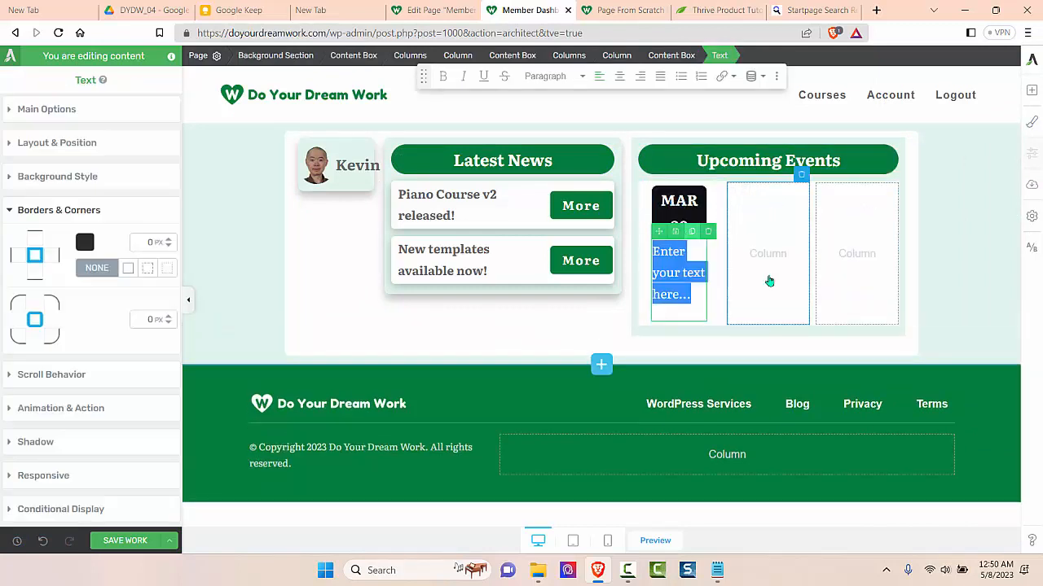
type("2")
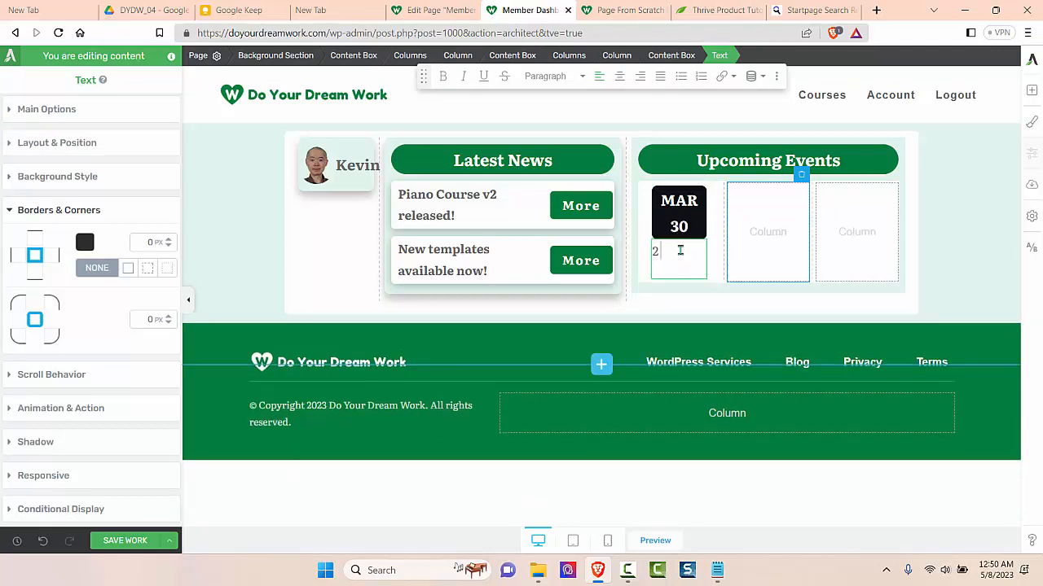
type(" PM ET")
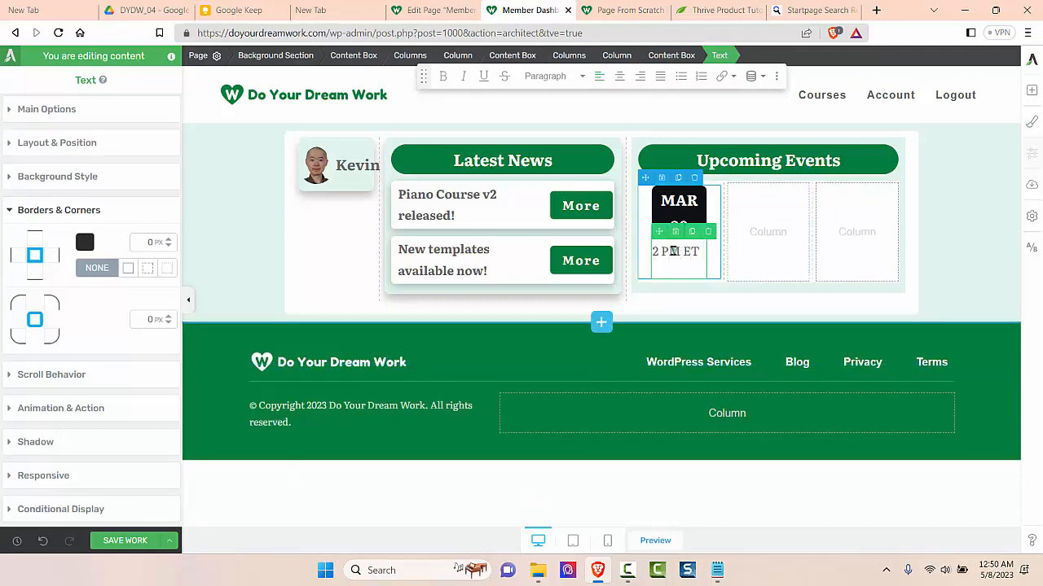
- Make the "2 PM ET" text bold and centred, and reduce its bottom line spacing to 0 px
left_click(101, 118)
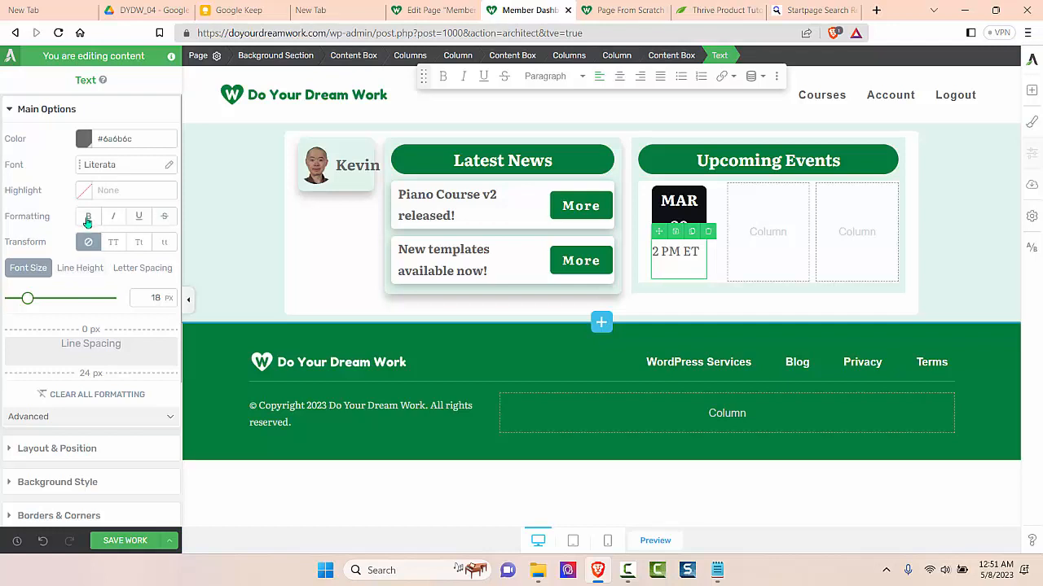
left_click(619, 76)
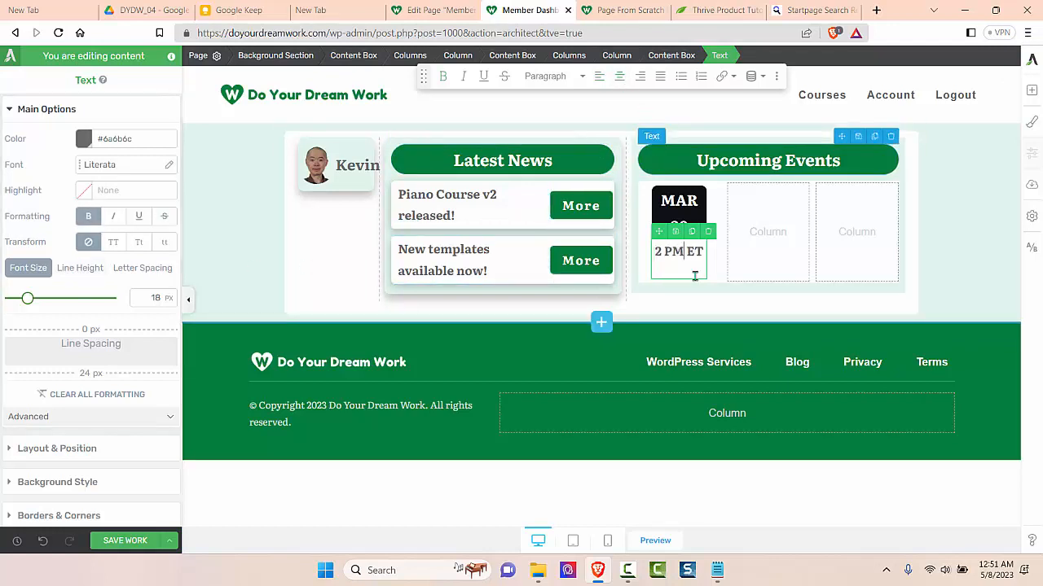
left_click_drag(98, 367, 98, 332)
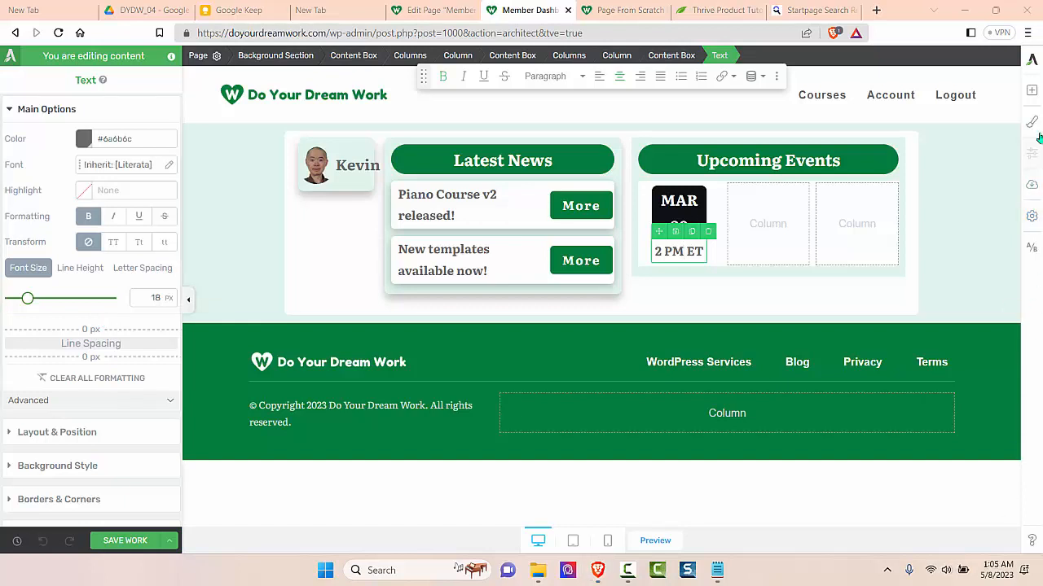
- Add a text element reading "Office Hours" to the middle Upcoming Events column
left_click(1031, 90)
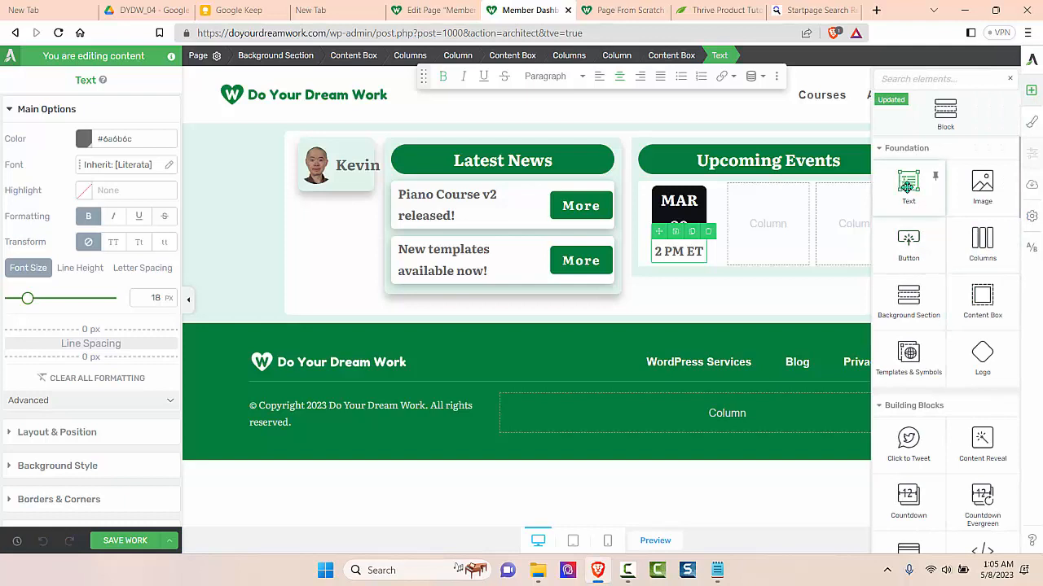
left_click_drag(907, 184, 782, 220)
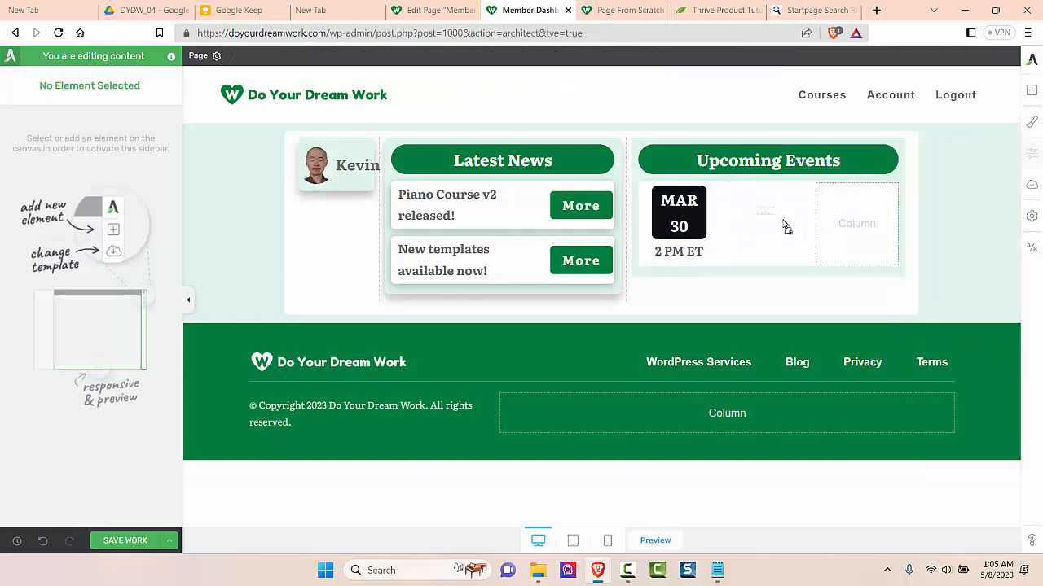
type("Off")
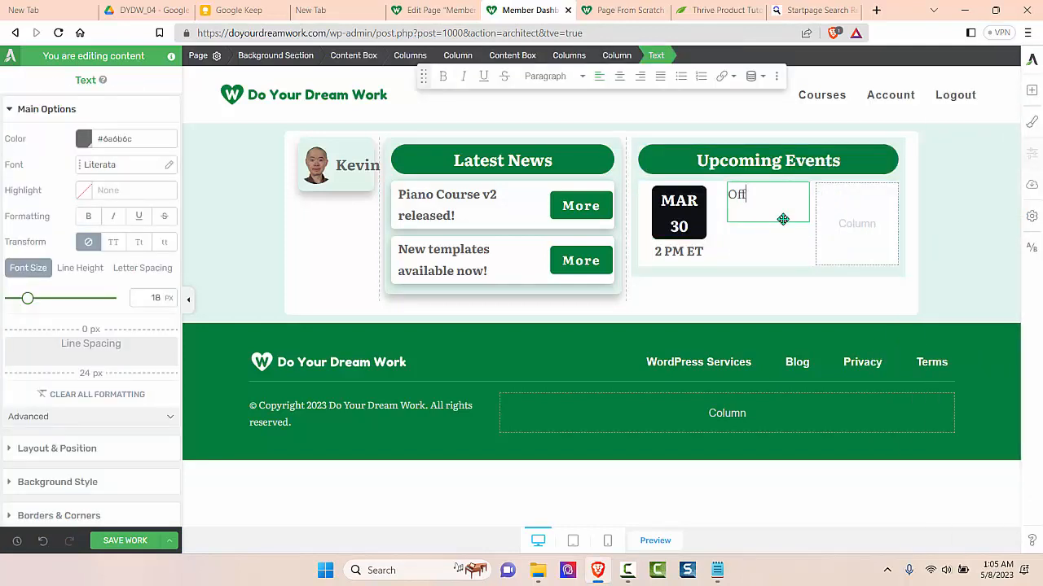
type("ice Hours")
- Make the "Office Hours" text bold at a 24 px font size and reduce its bottom line spacing
left_click(90, 217)
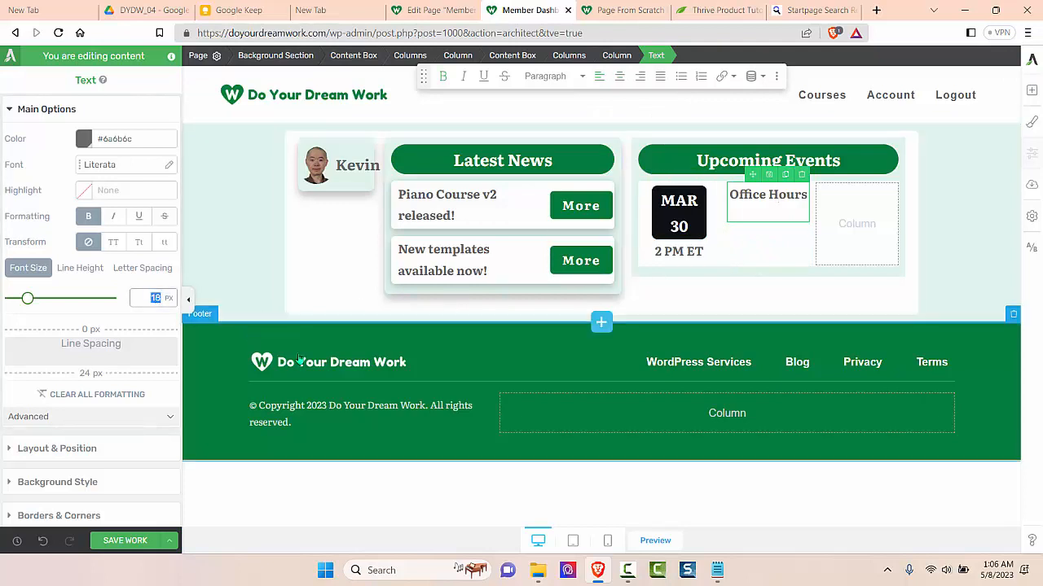
type("24")
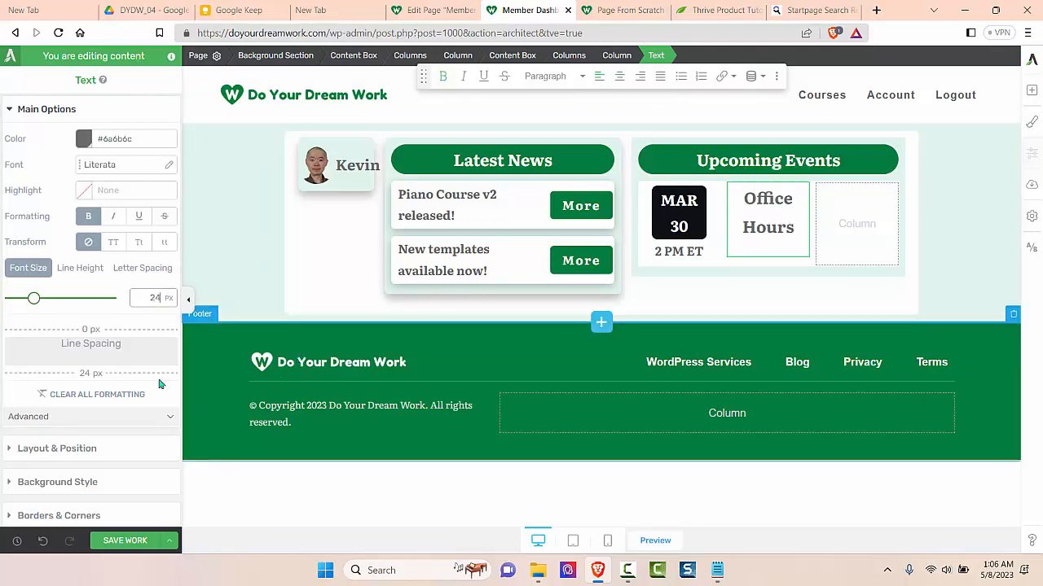
left_click_drag(84, 373, 86, 363)
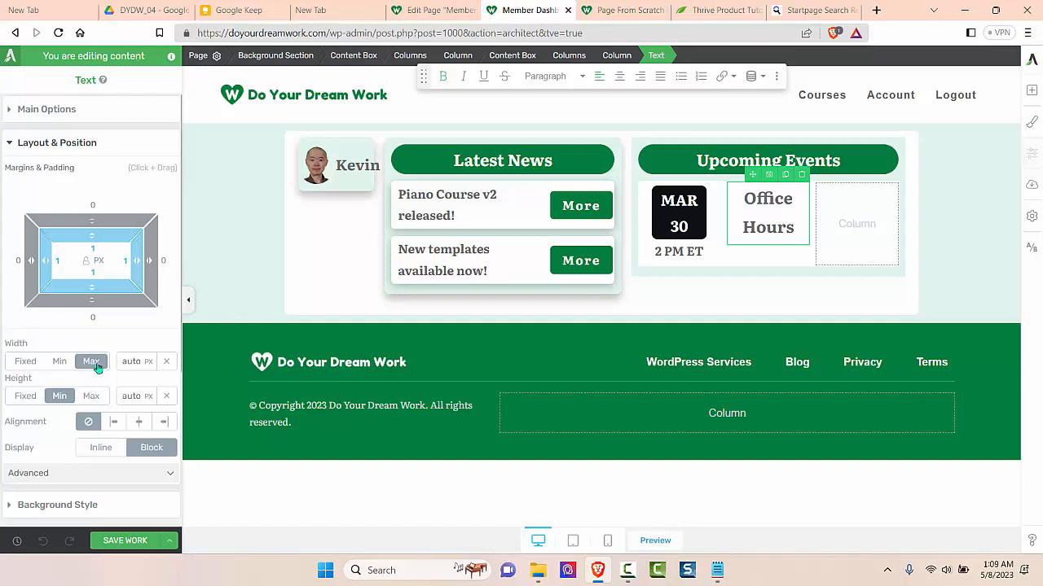
- Duplicate the "More" button beside "Piano Course v2 released!" and move the copy into the empty column of the Upcoming Events row
left_click(577, 205)
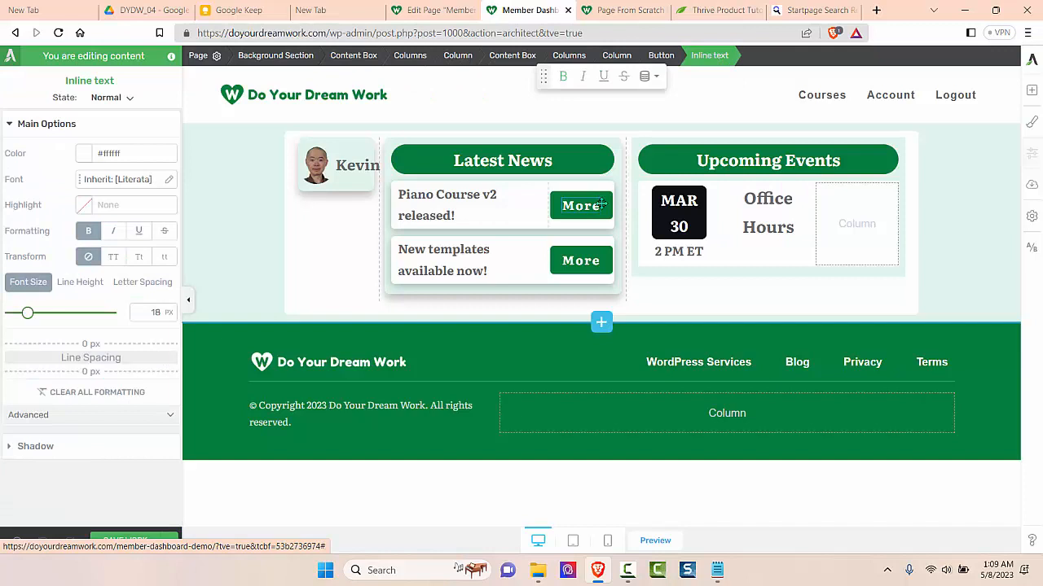
left_click(602, 203)
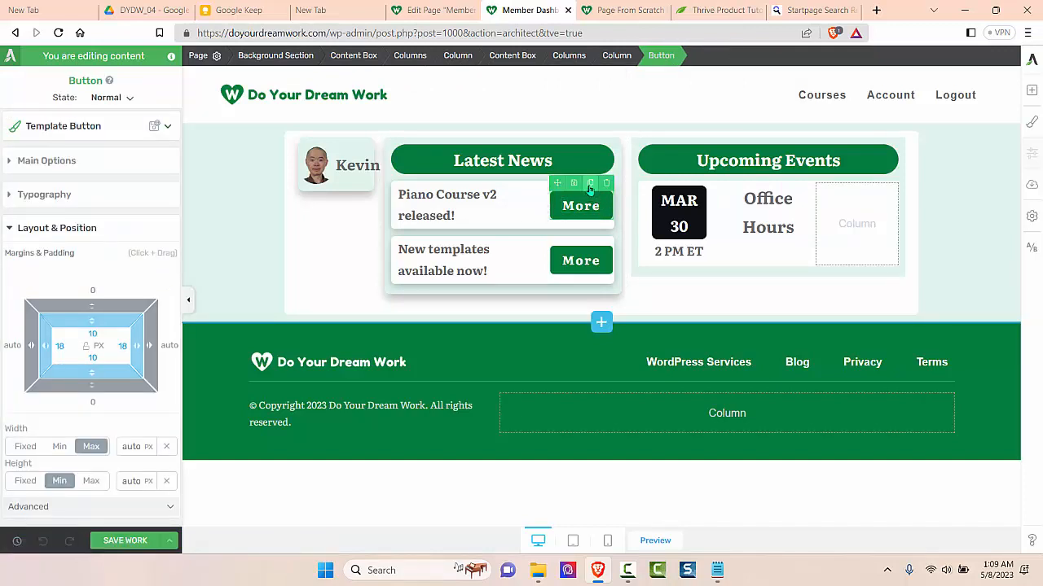
left_click(590, 184)
left_click(566, 218)
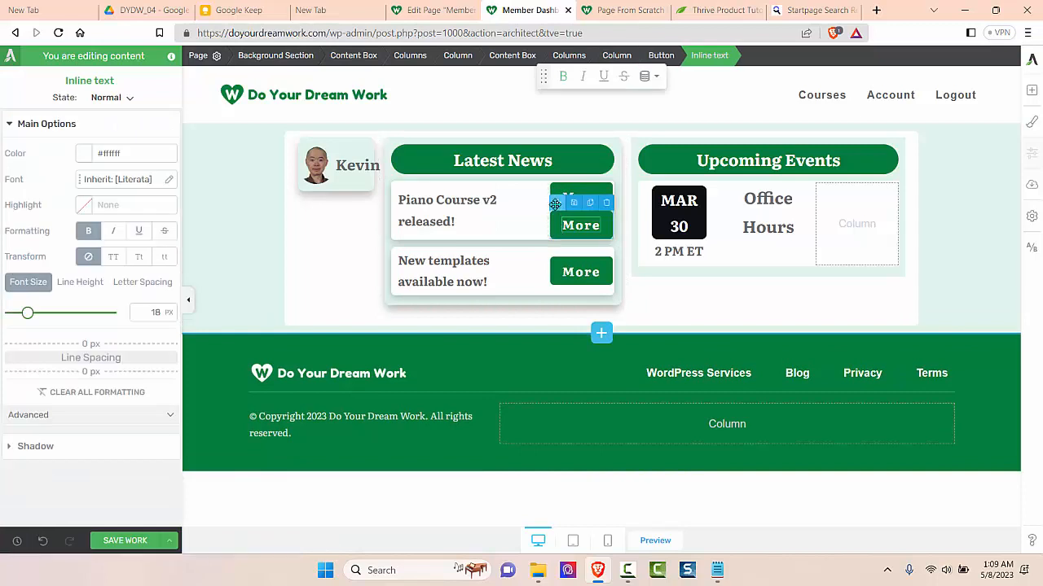
left_click_drag(555, 204, 850, 226)
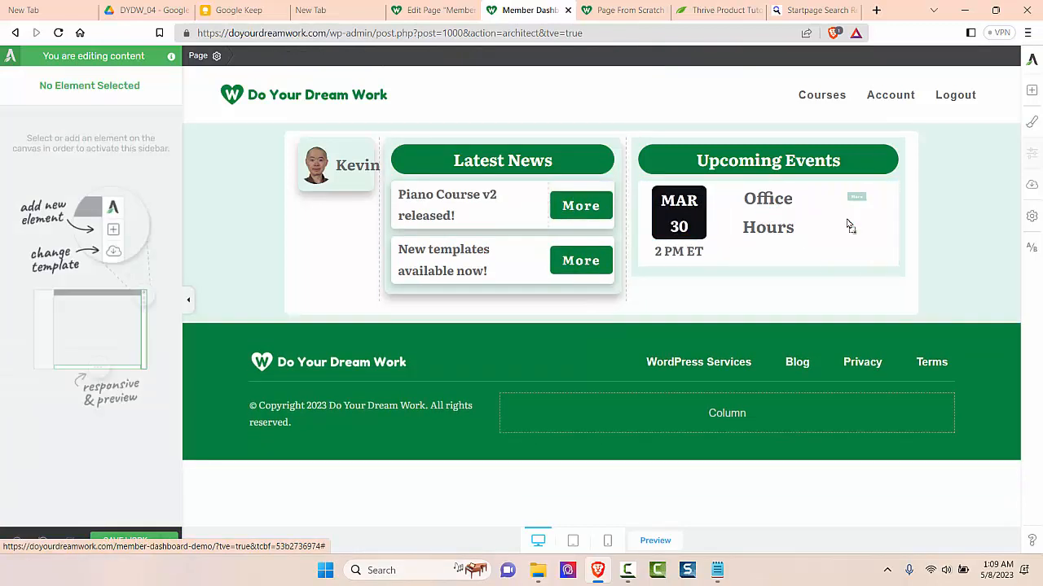
- Change the label of the button in the Upcoming Events row to "RSVP"
left_click(875, 202)
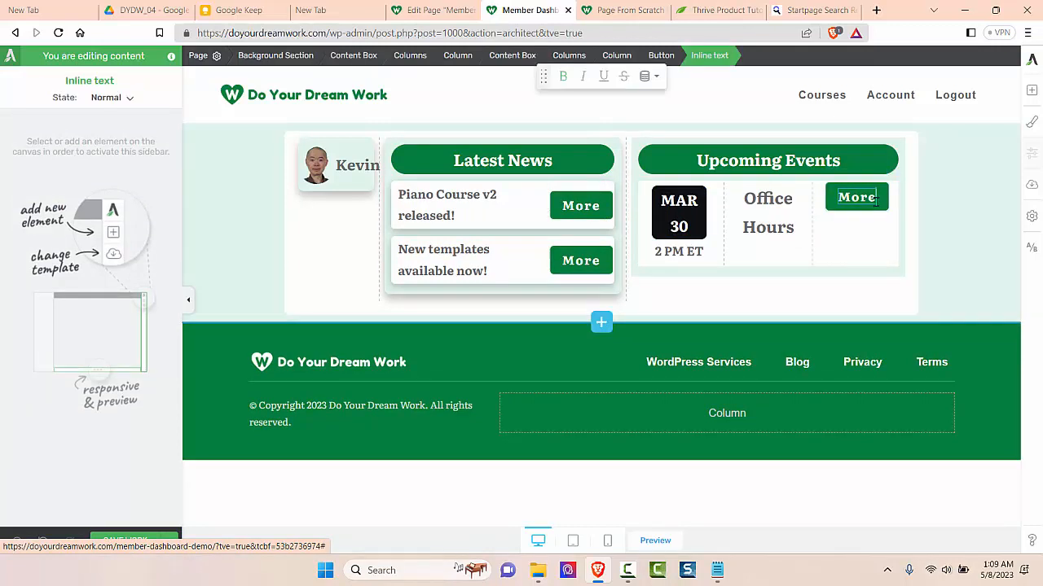
key("BackSpace")
key("BackSpace")
key("BackSpace")
type("RSVP")
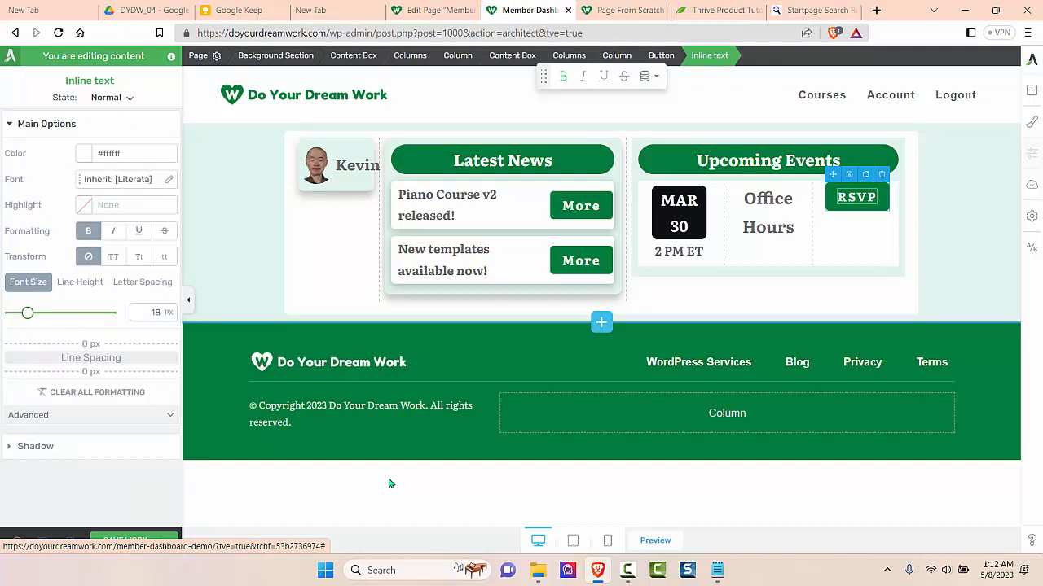
- Vertically centre the contents of the Upcoming Events row's columns
left_click(570, 55)
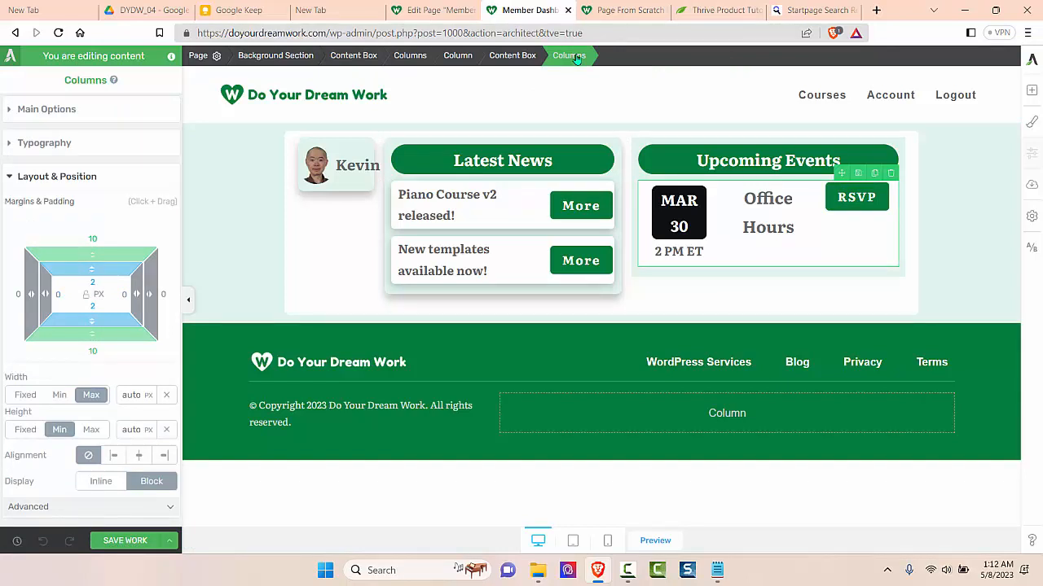
left_click(120, 109)
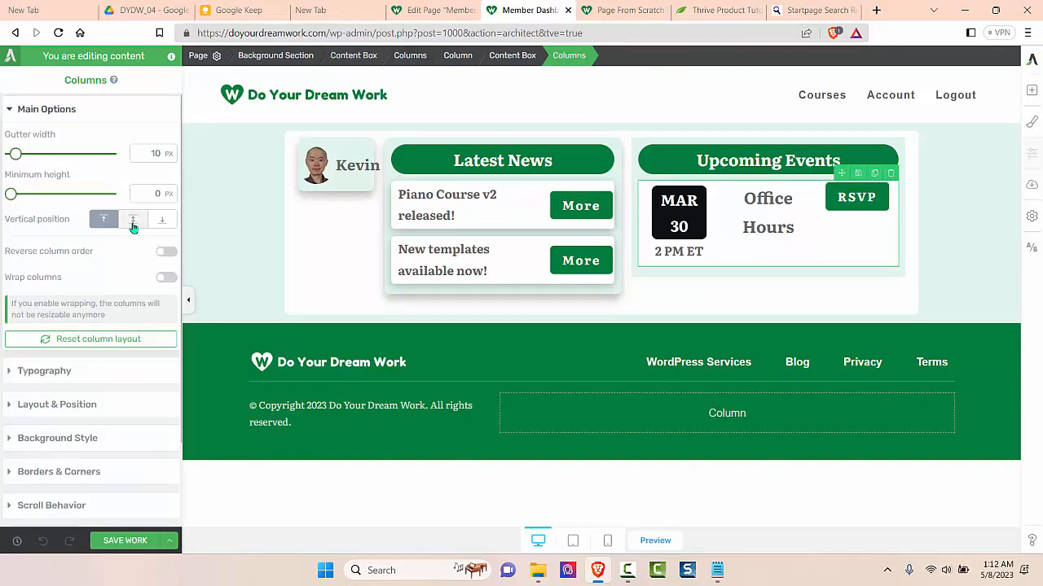
left_click(134, 226)
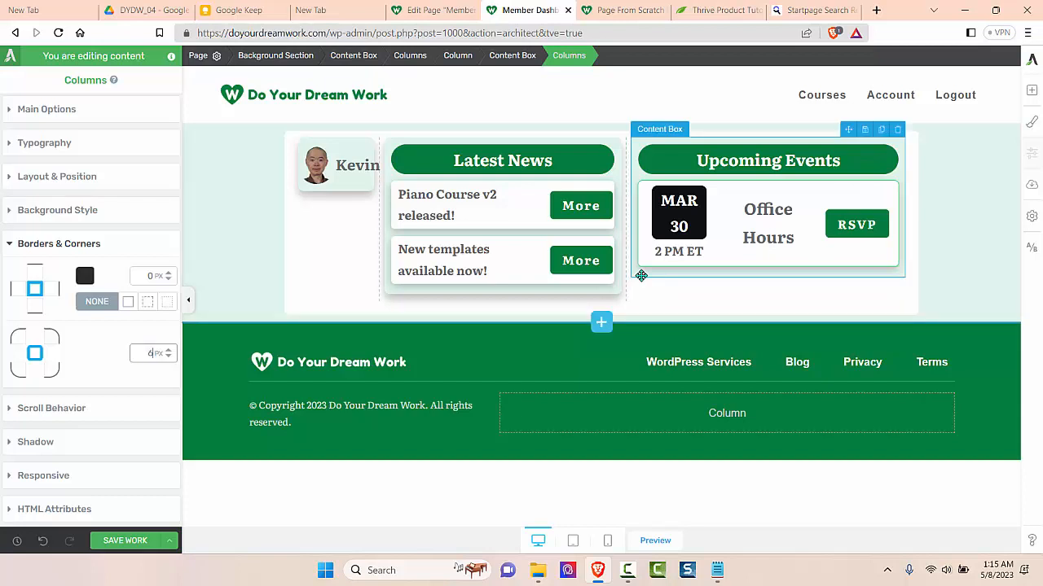
- Round the Upcoming Events content box's corners to 8 px and add a drop shadow with 8 px distance, 12 px blur and 25% opacity
left_click(641, 275)
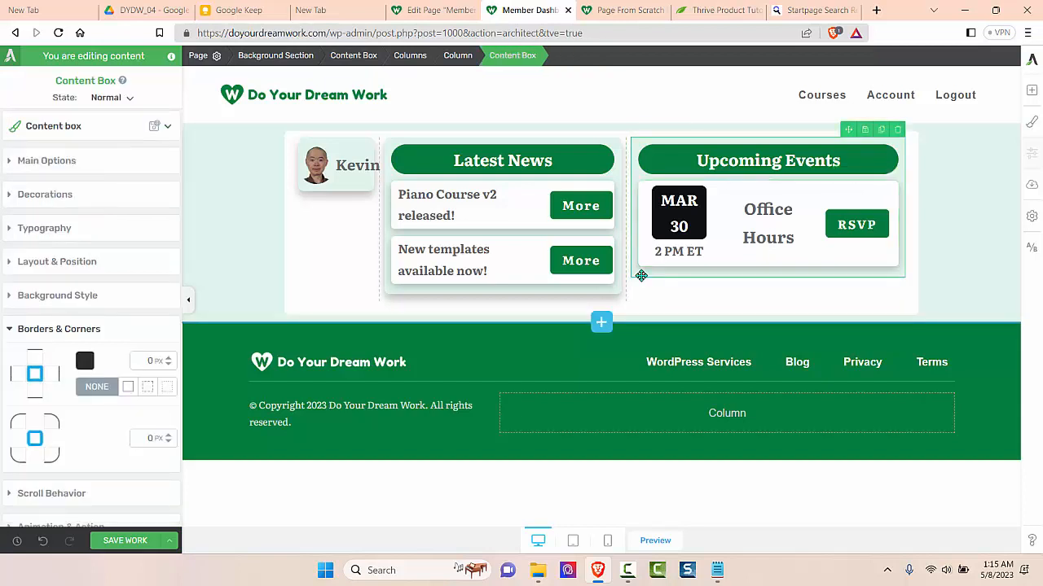
left_click(151, 438)
type("8")
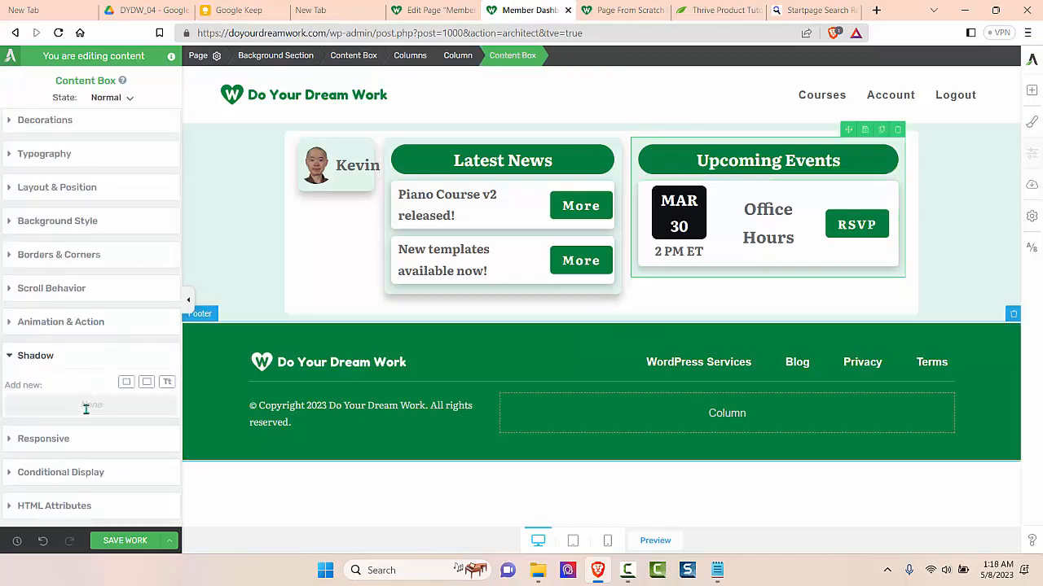
left_click(126, 382)
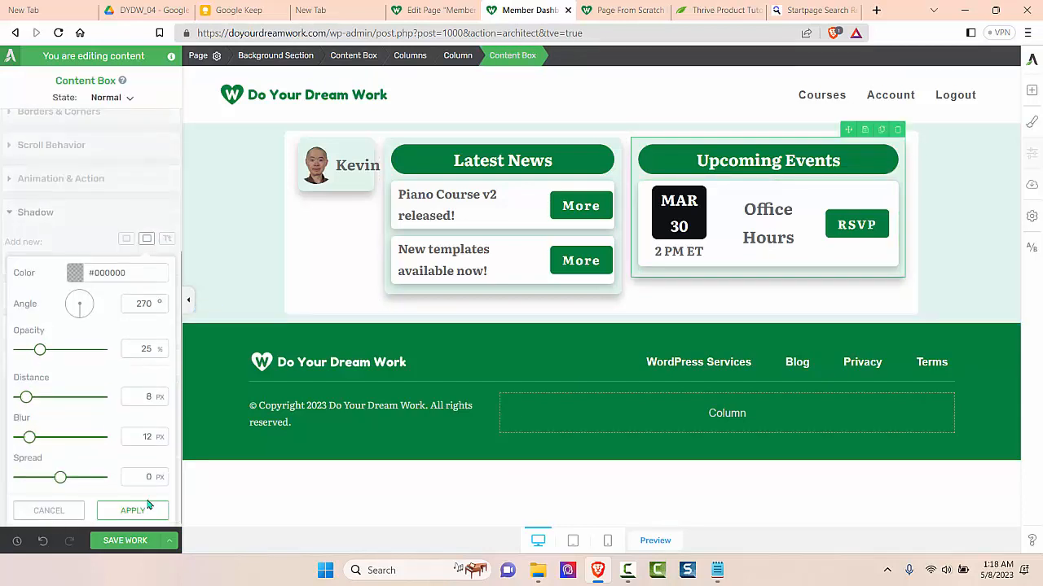
left_click(140, 509)
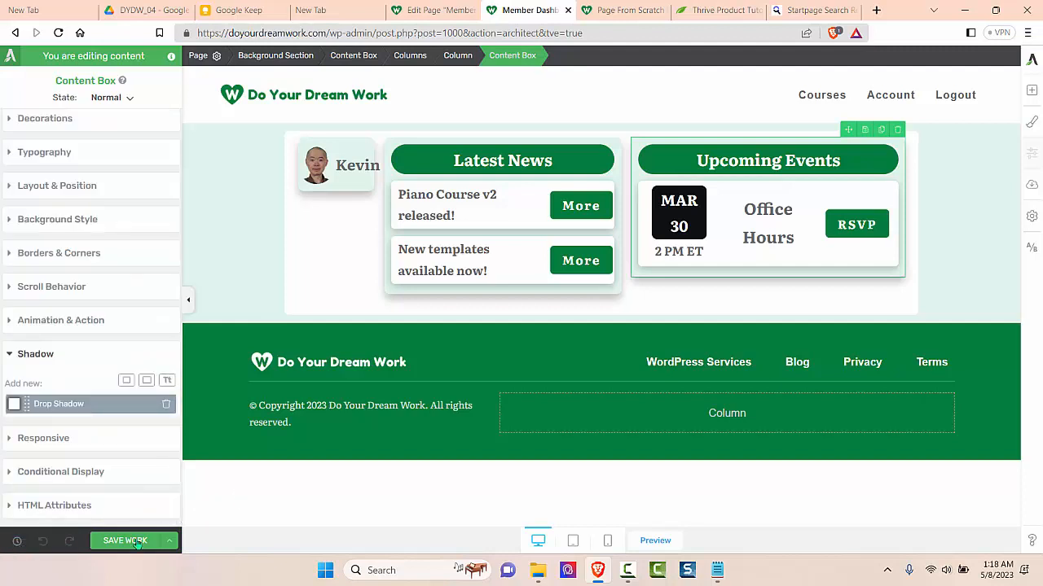
- Save the member dashboard page and preview it
left_click(169, 541)
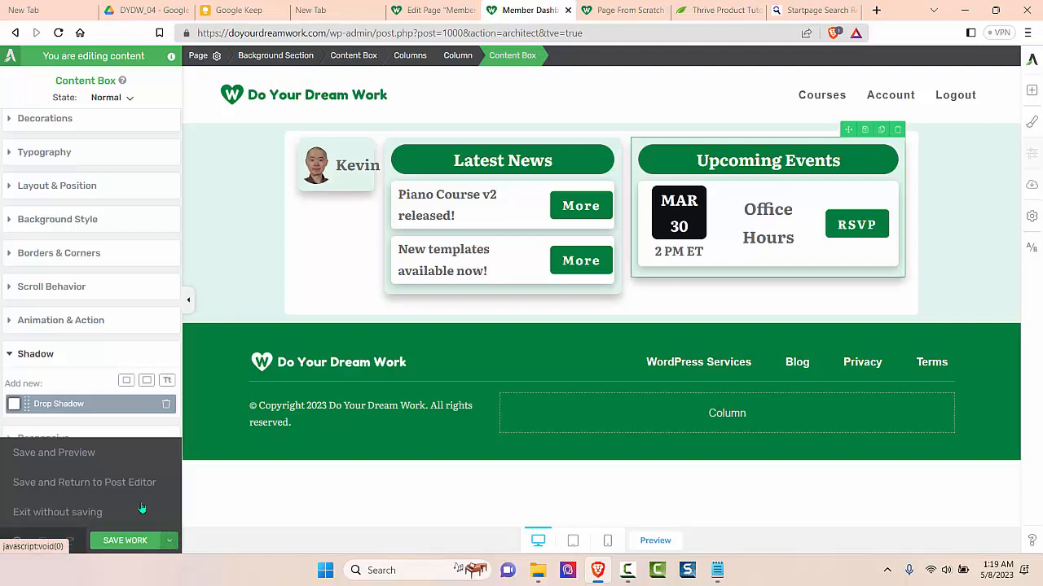
left_click(60, 454)
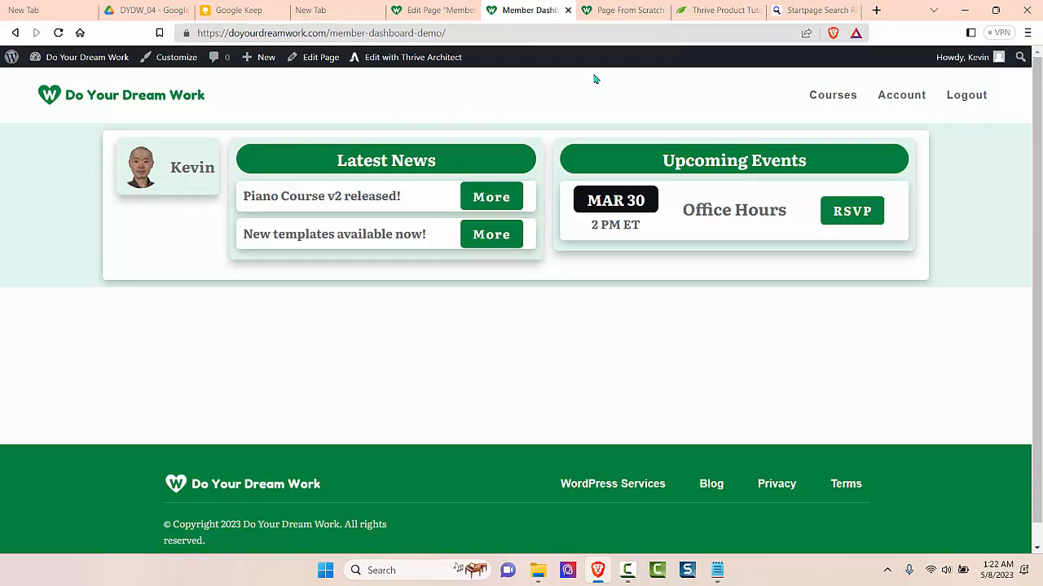
- Switch to the "Page From Scratch" reference page and examine its mobile layout down to the Upcoming Events section
left_click(624, 10)
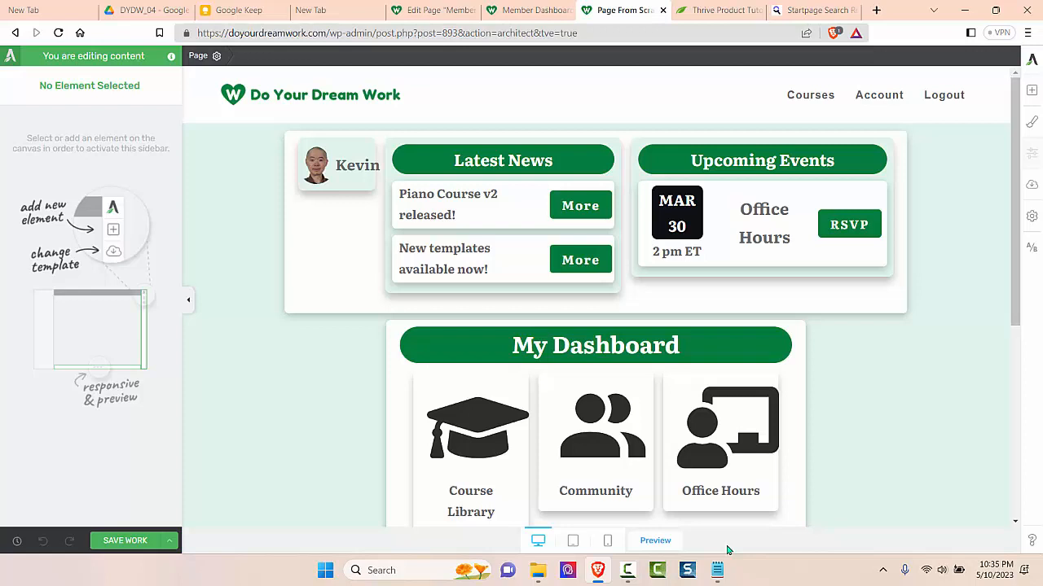
left_click(609, 541)
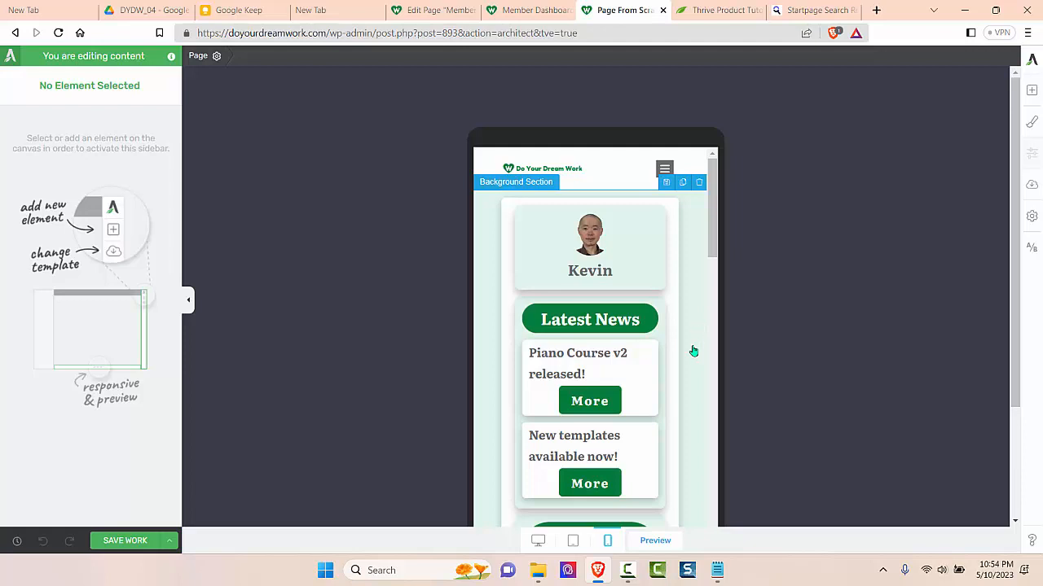
scroll(693, 352, "down", 1)
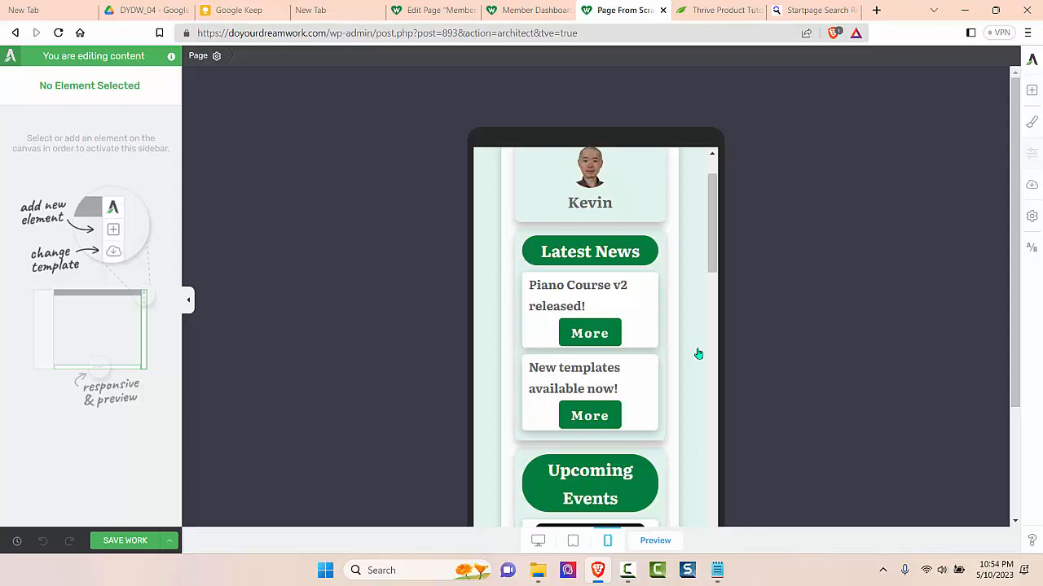
scroll(698, 353, "down", 1)
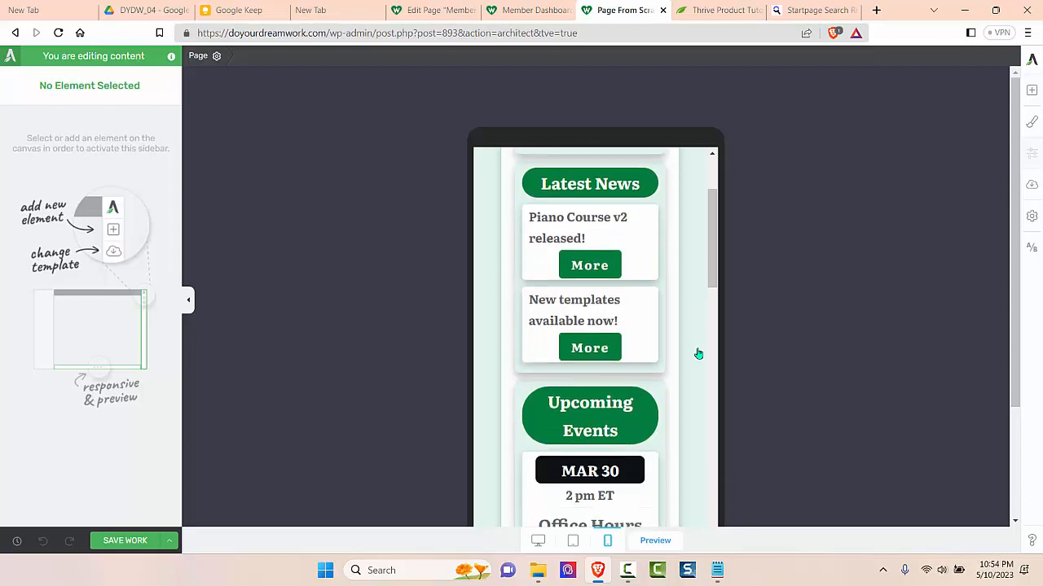
scroll(698, 353, "down", 2)
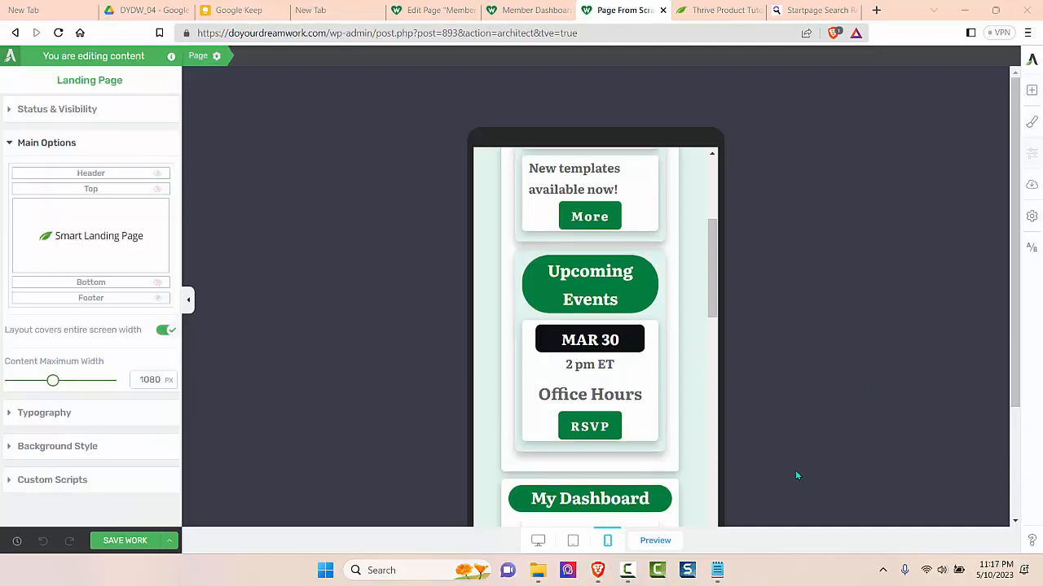
- Compare the margins of the reference page's outer content box between the desktop and mobile views
left_click(538, 541)
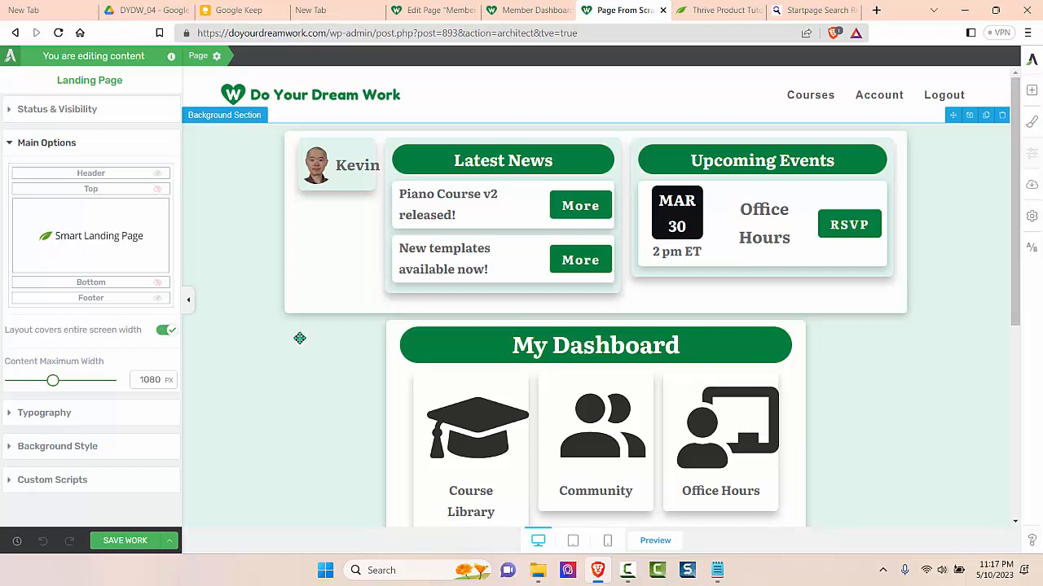
left_click(295, 307)
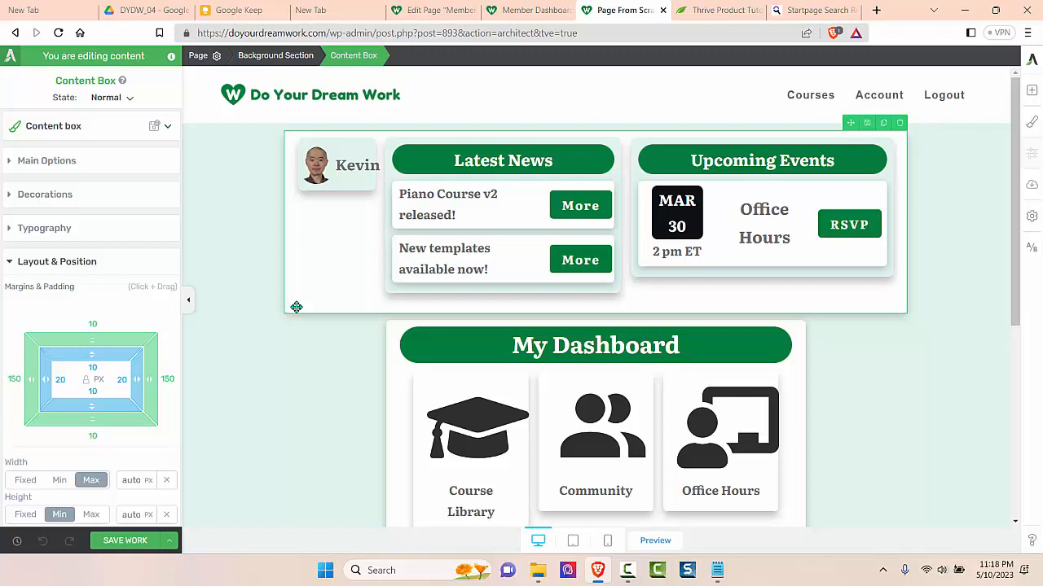
left_click(607, 541)
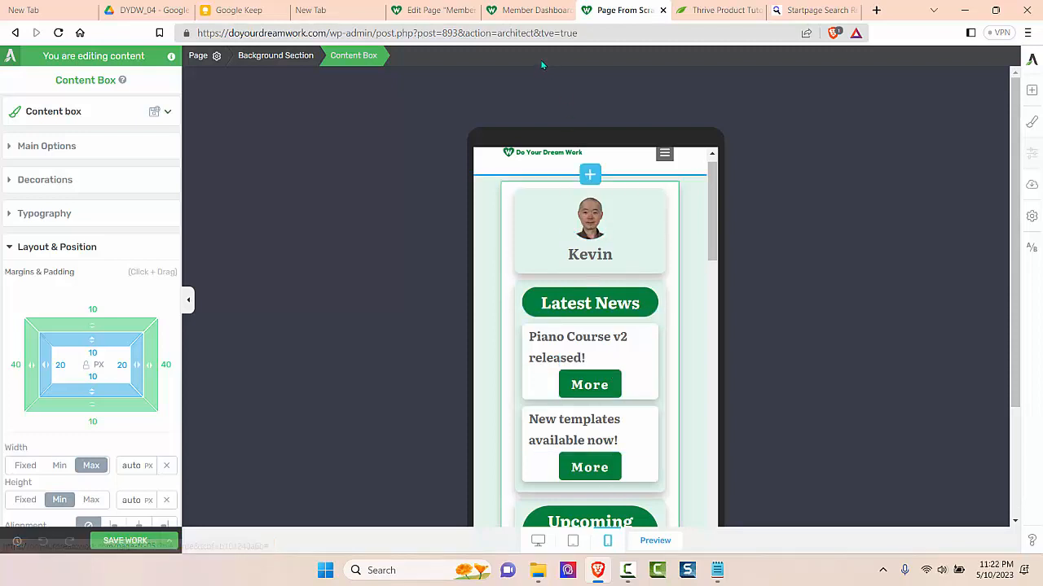
- On the Member Dashboard page, set the outer content box's left and right margins to 40 px for the mobile view
left_click(531, 19)
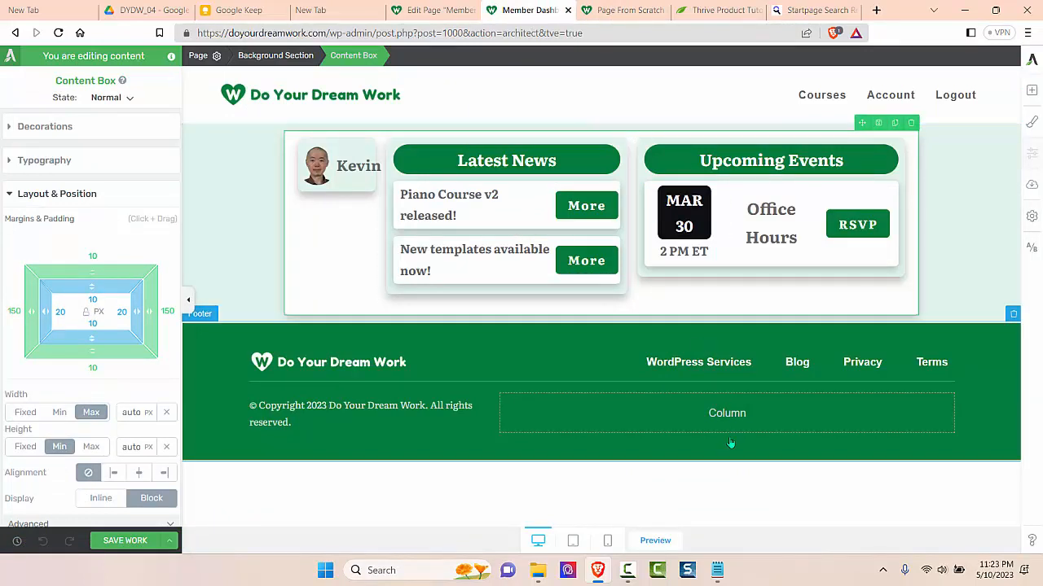
left_click(609, 542)
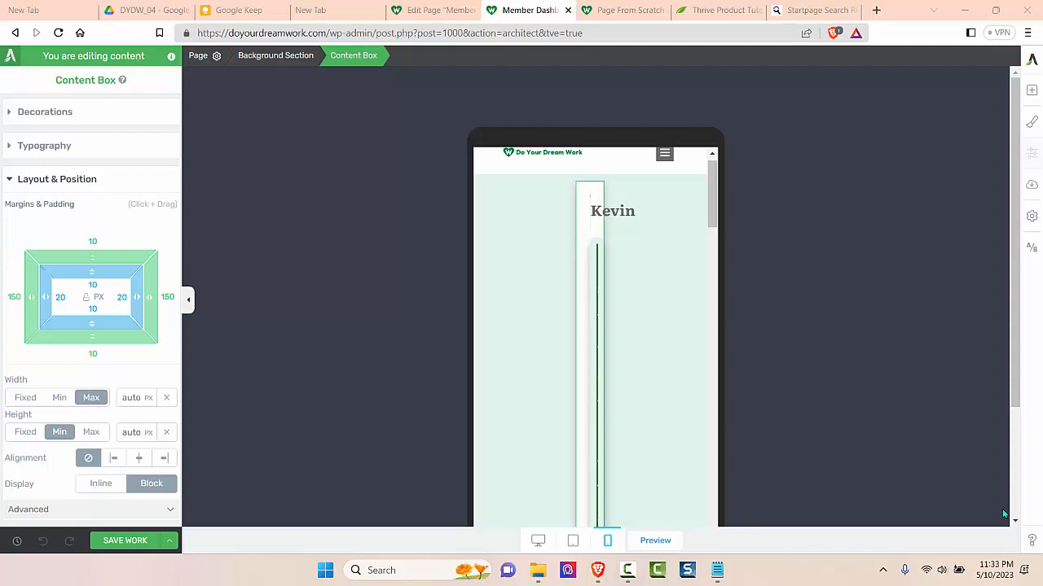
left_click(14, 297)
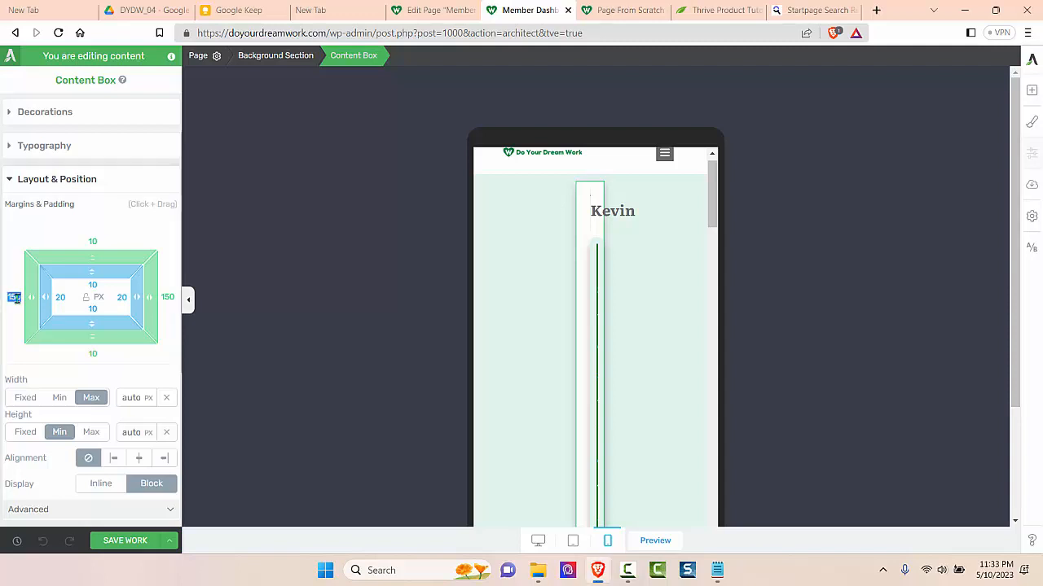
type("40")
left_click(168, 297)
type("40")
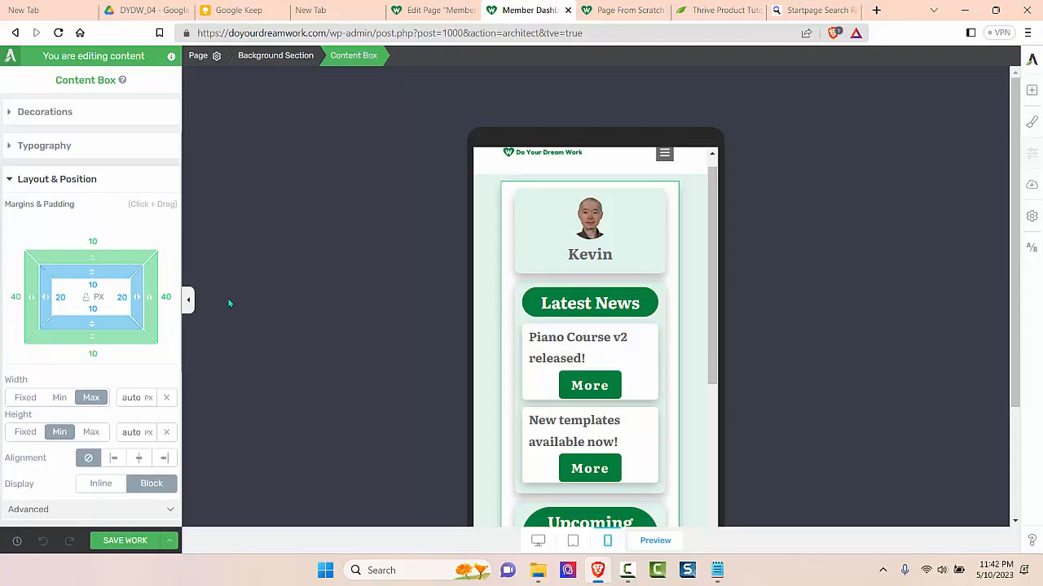
- Check the dashboard in the desktop view and examine how its sections stack in the mobile view
left_click(538, 541)
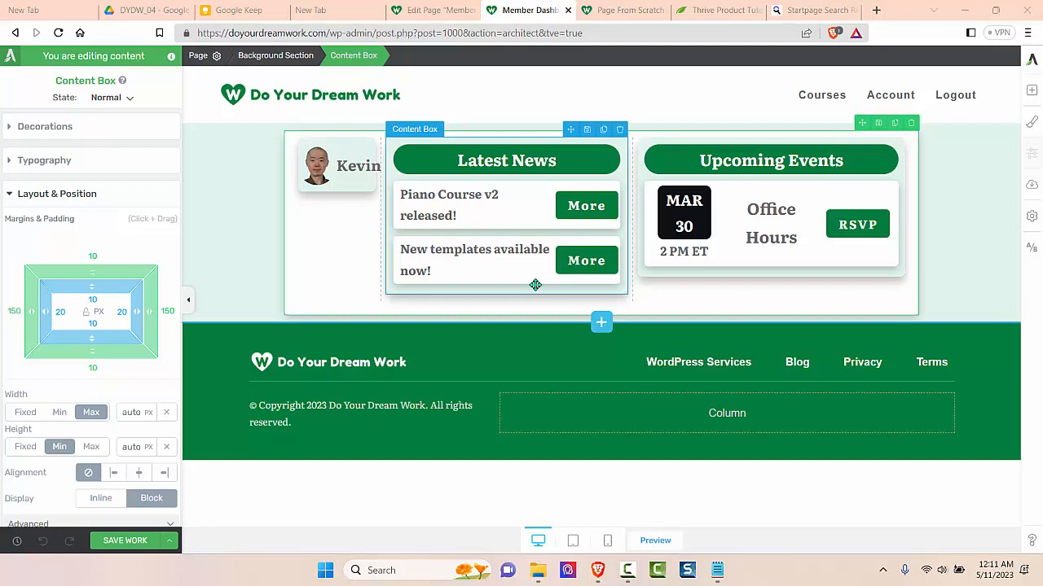
left_click(607, 541)
scroll(687, 330, "down", 1)
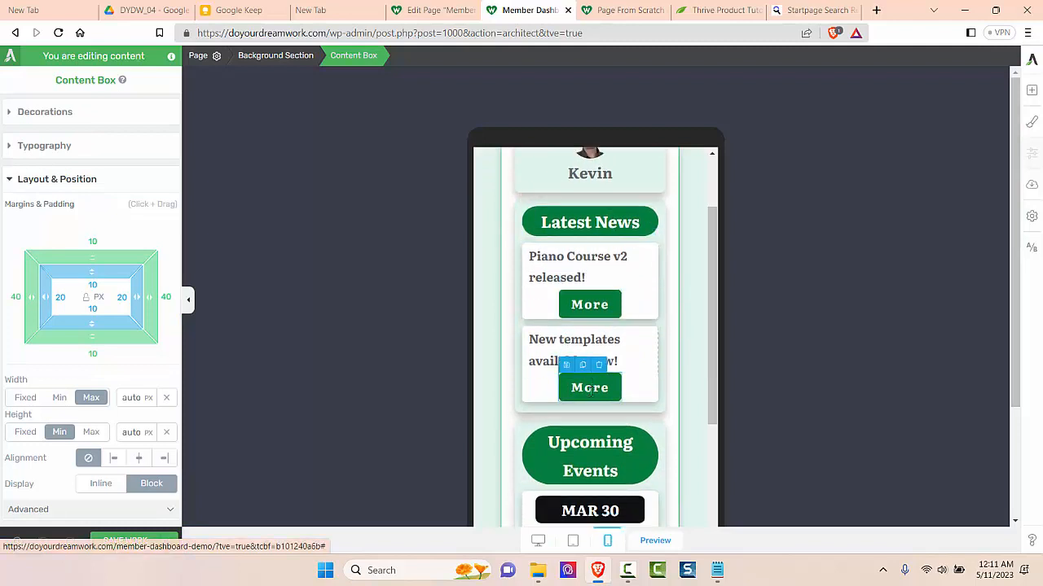
scroll(674, 383, "down", 1)
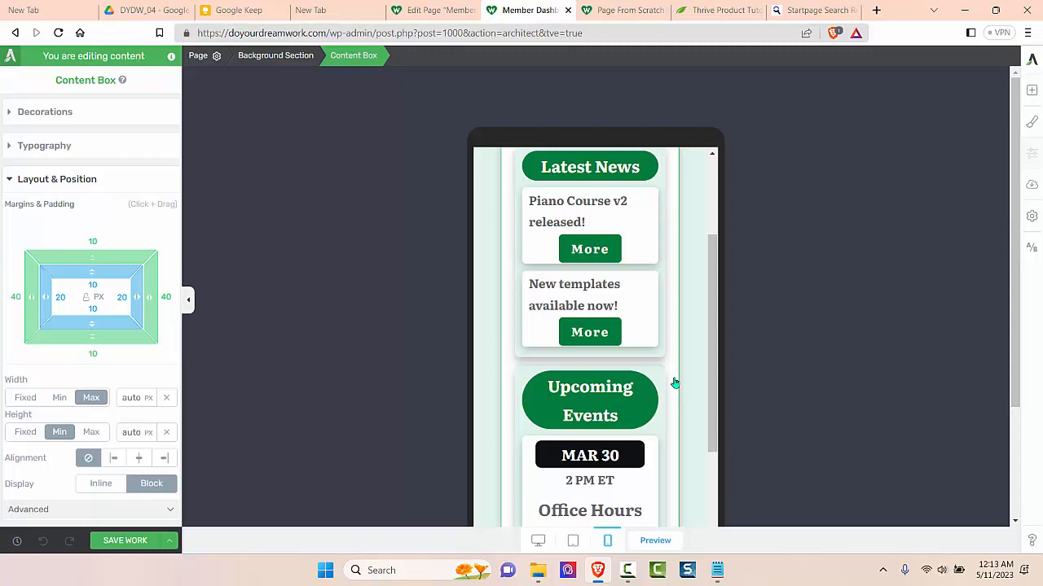
scroll(674, 383, "up", 3)
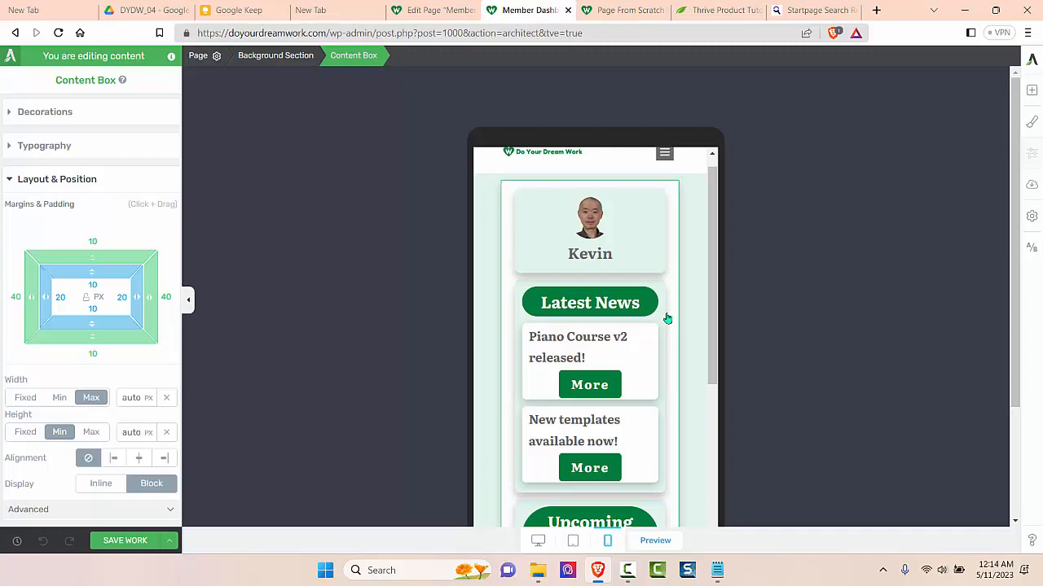
scroll(664, 322, "down", 1)
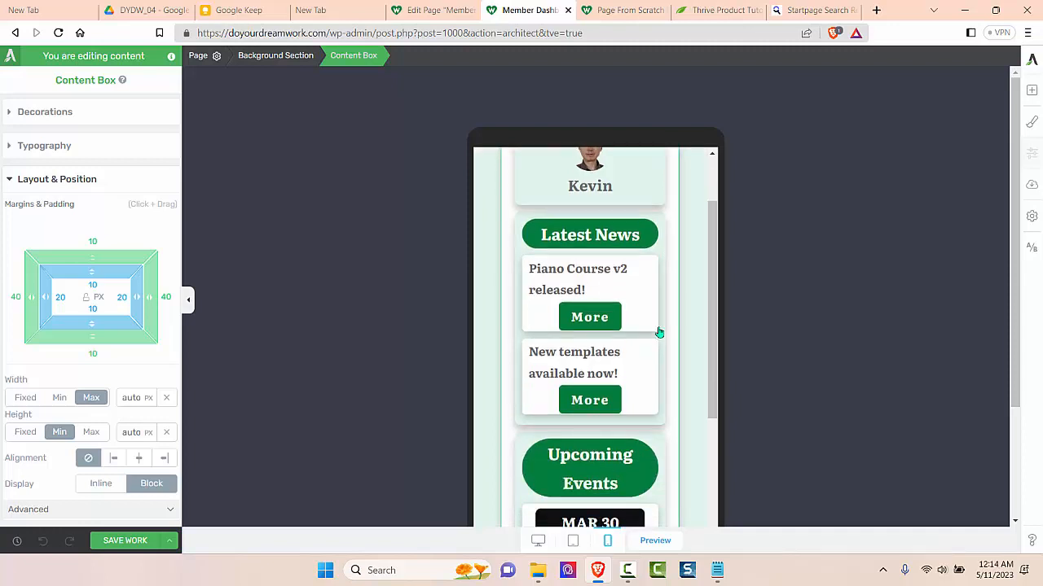
- Try a bottom margin of 0 on the Latest News content box in the mobile view, and restore it to 10 px
left_click(519, 424)
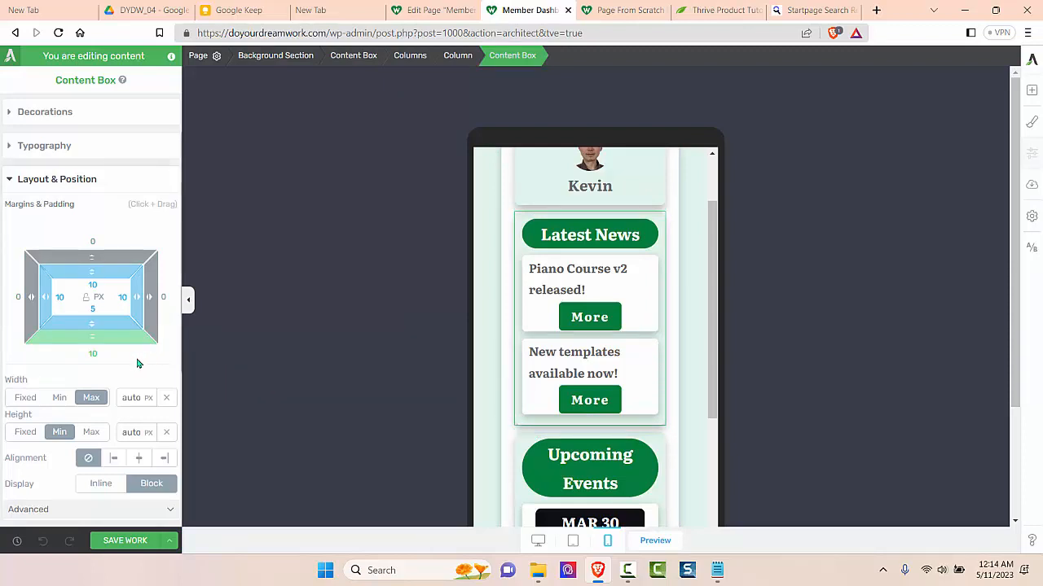
left_click(93, 353)
type("0")
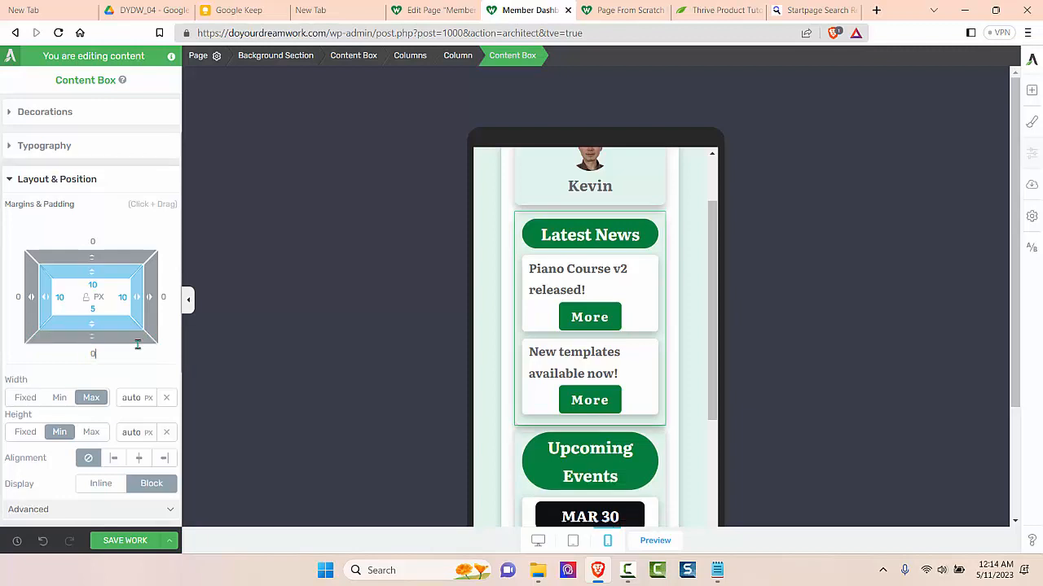
scroll(652, 359, "down", 1)
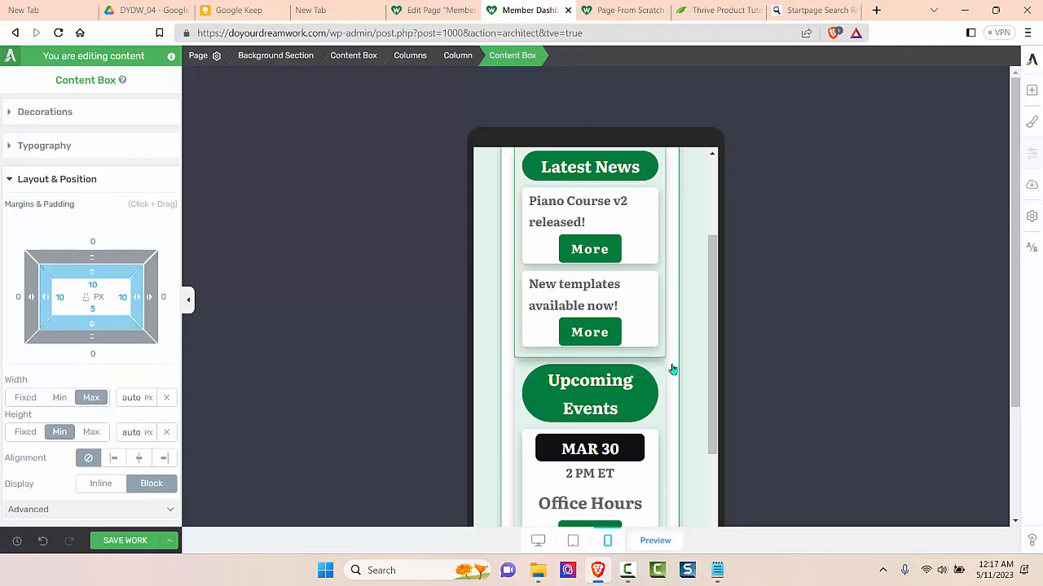
left_click_drag(98, 349, 100, 351)
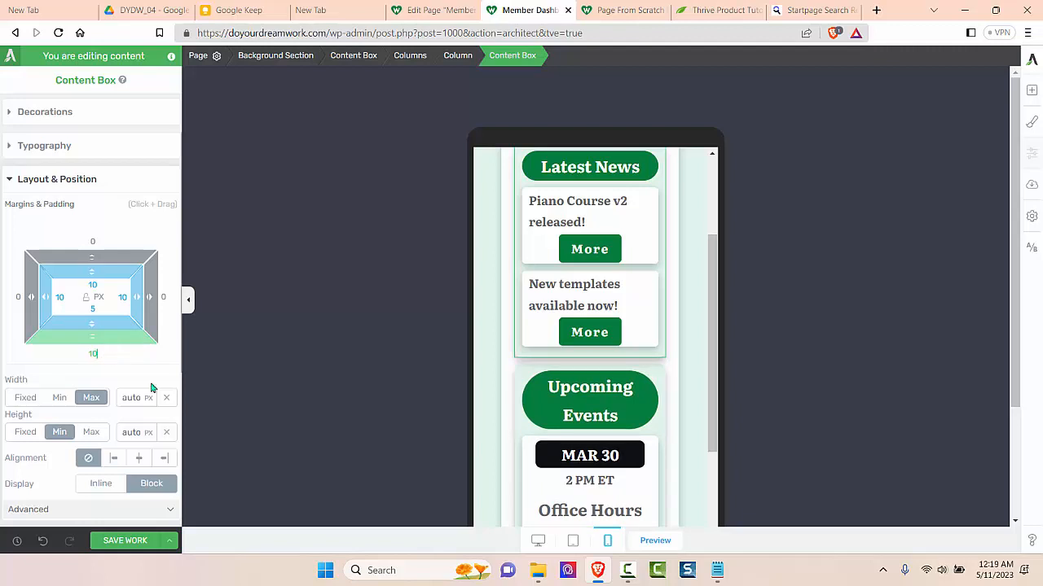
- Return to the desktop view and examine the My Dashboard section on the "Page From Scratch" reference page
left_click(536, 541)
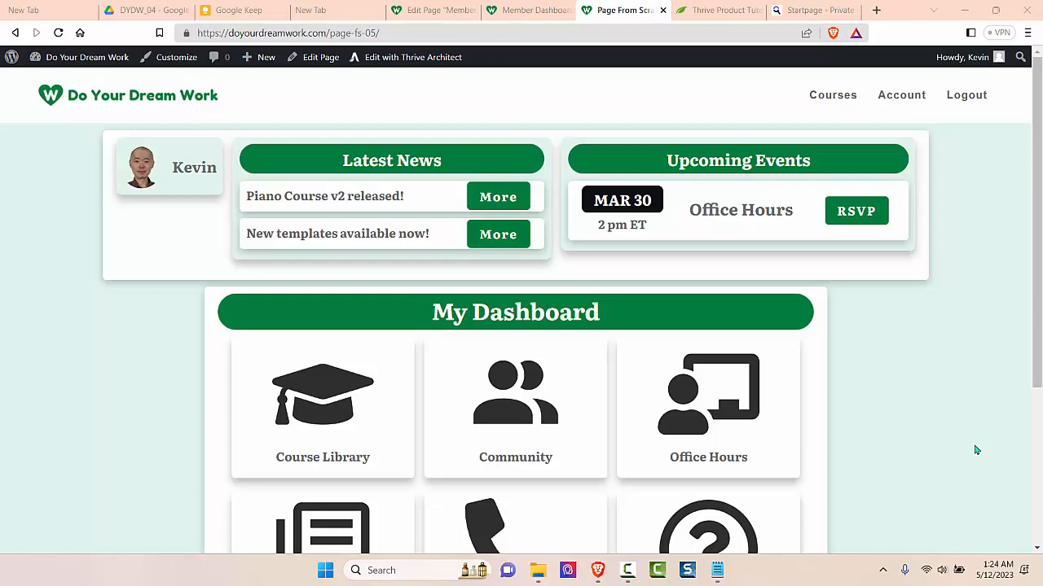
scroll(976, 450, "down", 2)
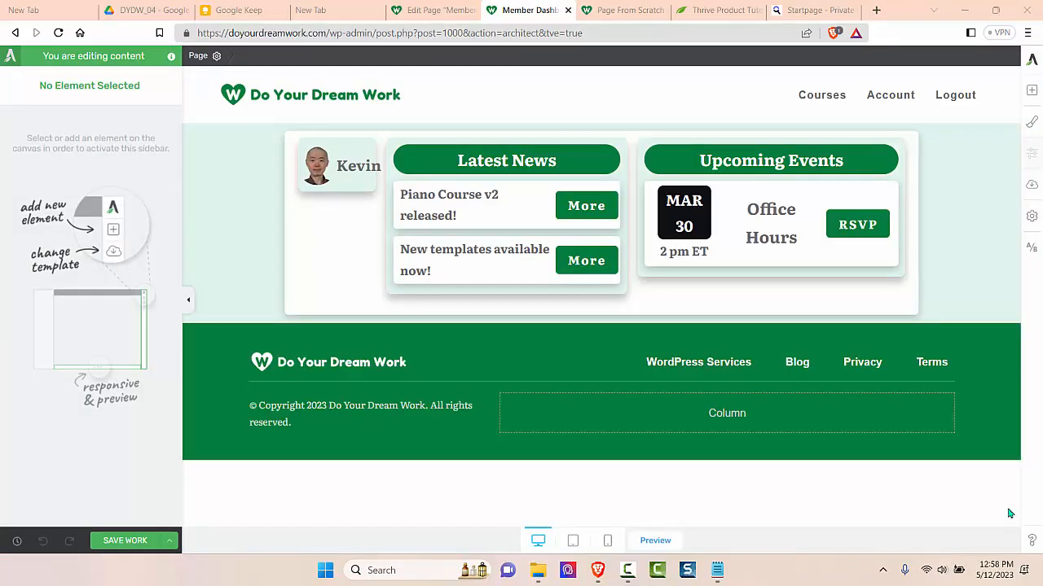
- Add a content box below the news and events box and give it a solid background in the white "Light elements" theme color
left_click(1031, 90)
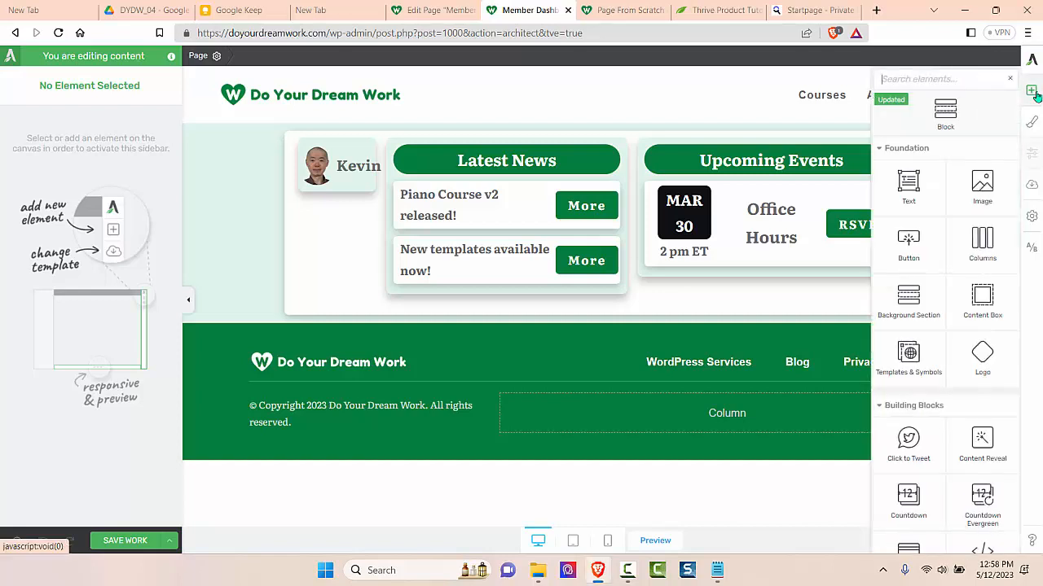
left_click_drag(982, 298, 634, 307)
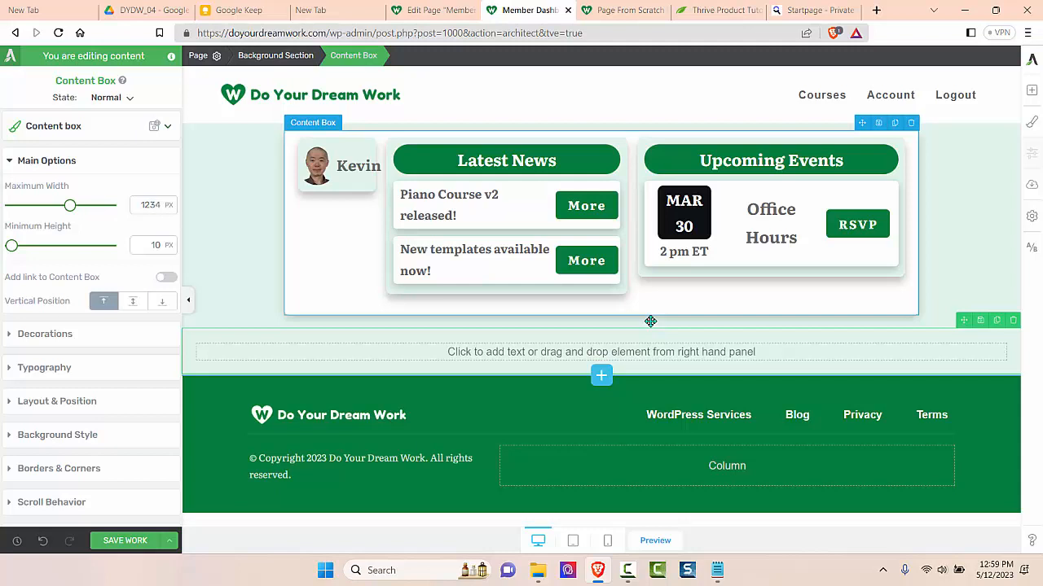
left_click(89, 437)
left_click(86, 321)
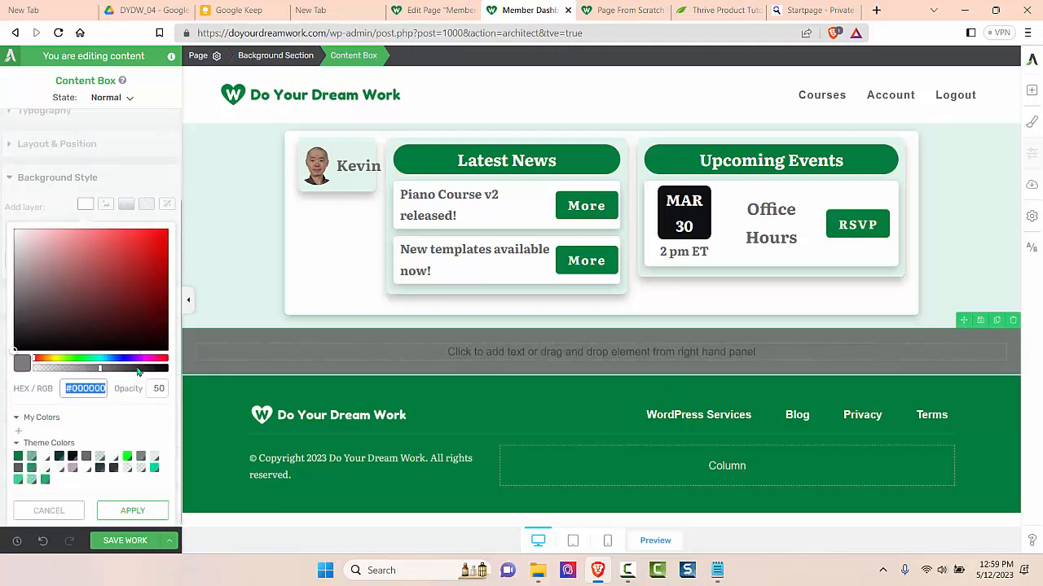
left_click(87, 473)
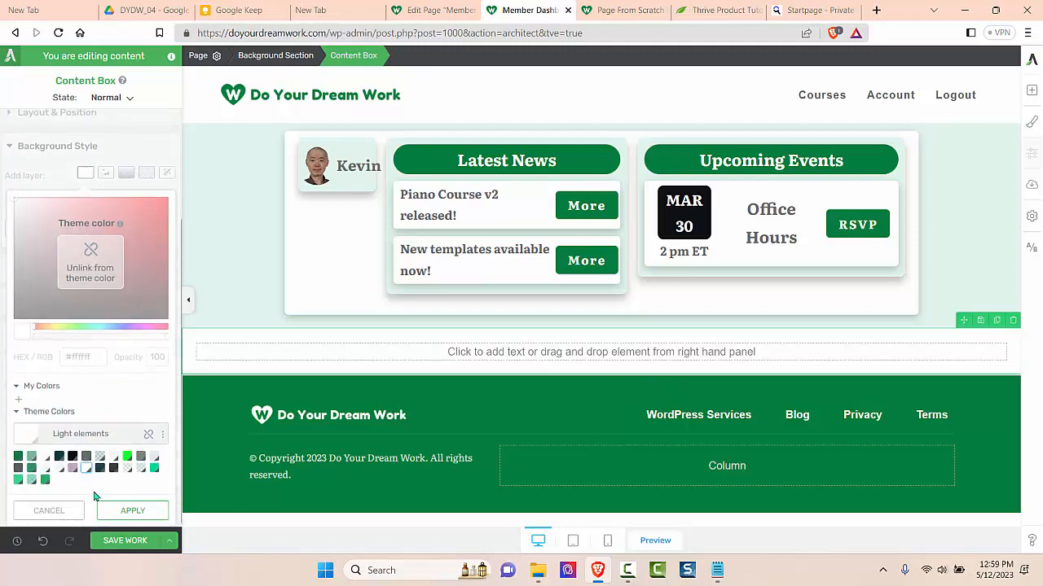
left_click(118, 511)
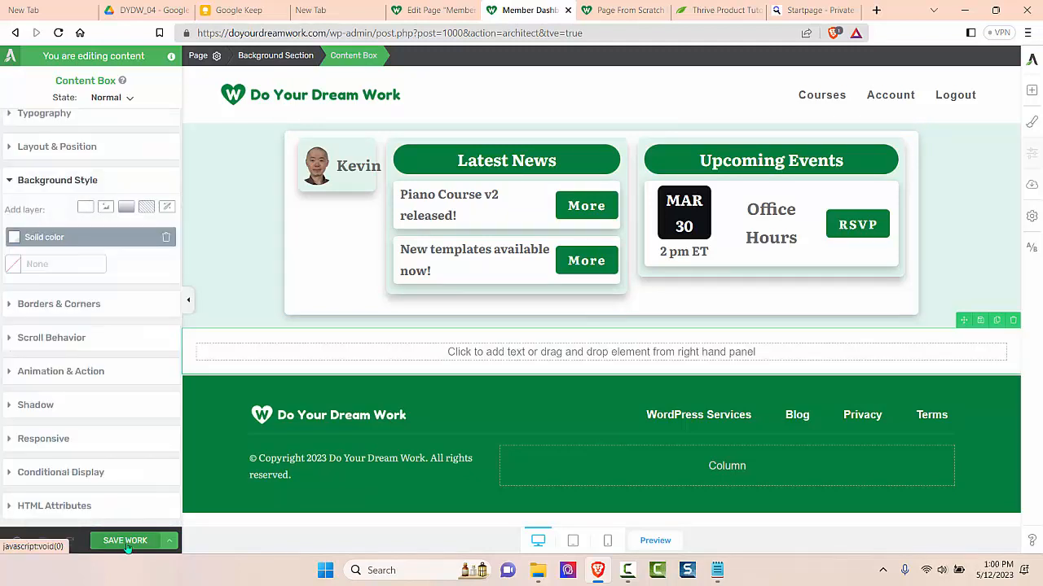
- Set the new content box's top margin to 0 and its top and bottom padding to 10 px
left_click(67, 146)
left_click(92, 209)
type("0")
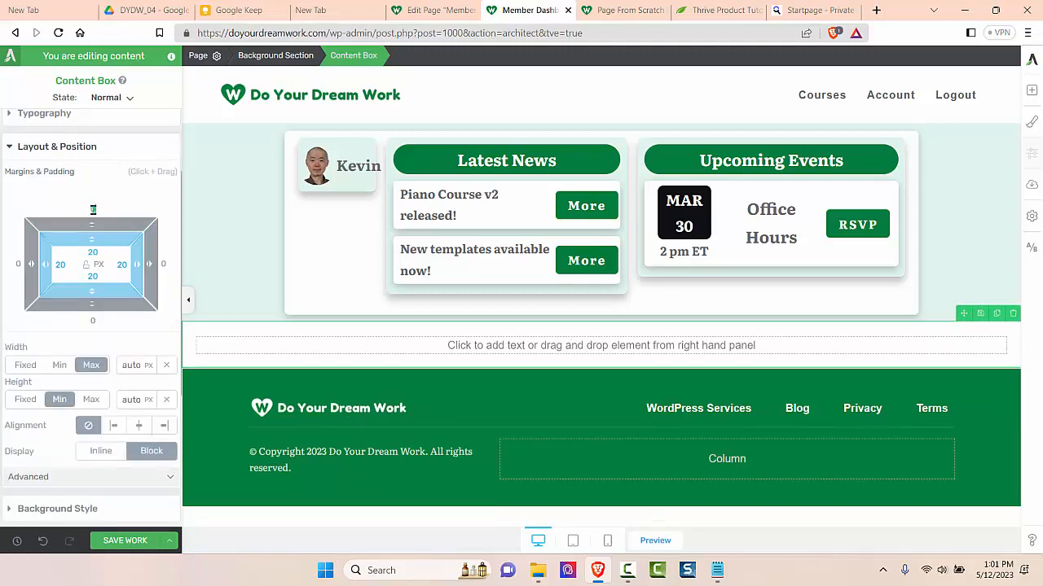
left_click(92, 252)
type("10")
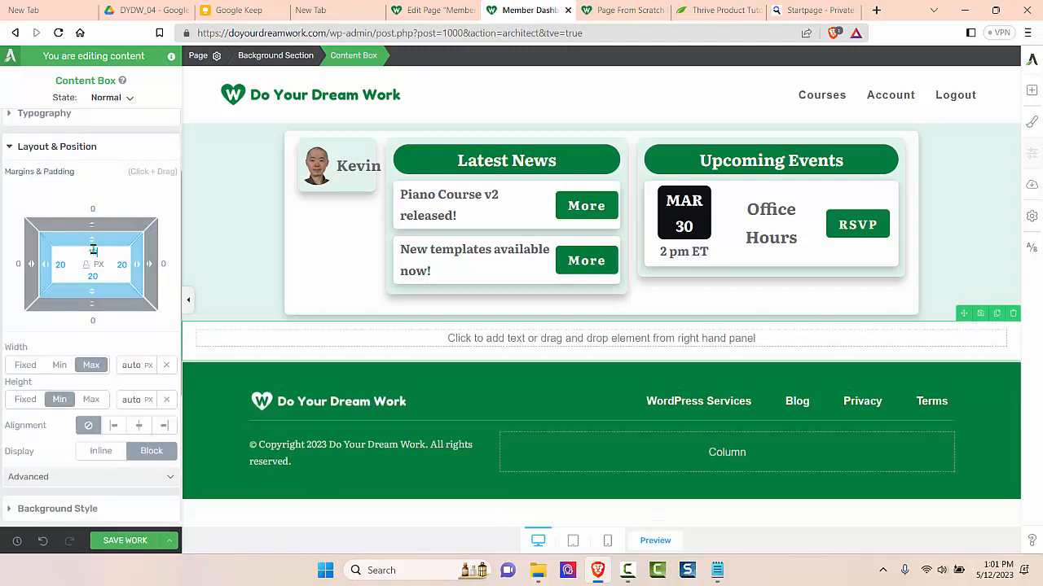
left_click(93, 274)
type("10")
- Set the new content box's bottom margin to 20 px and its left and right margins to 300 px
left_click(94, 319)
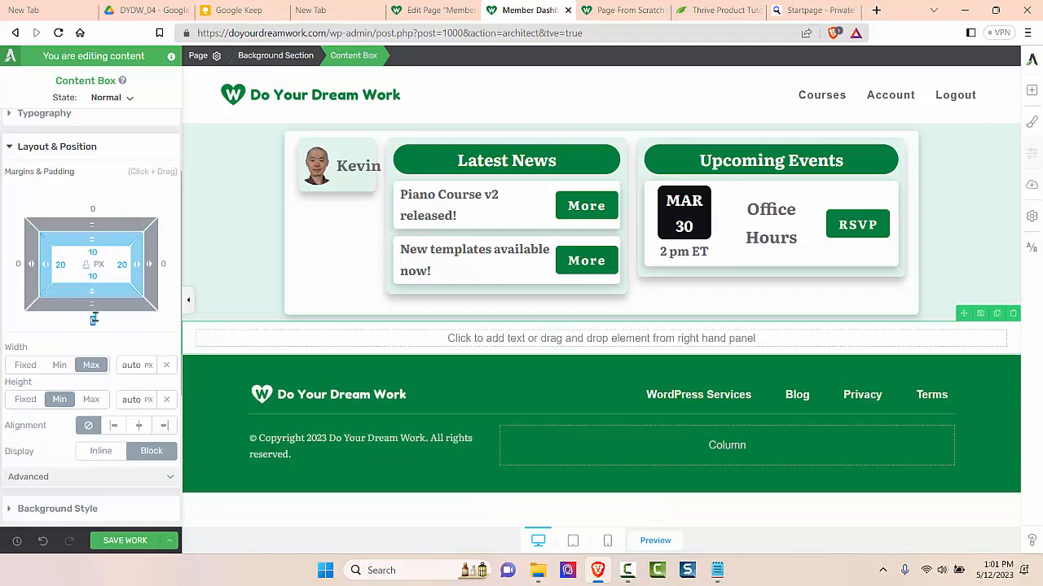
type("20")
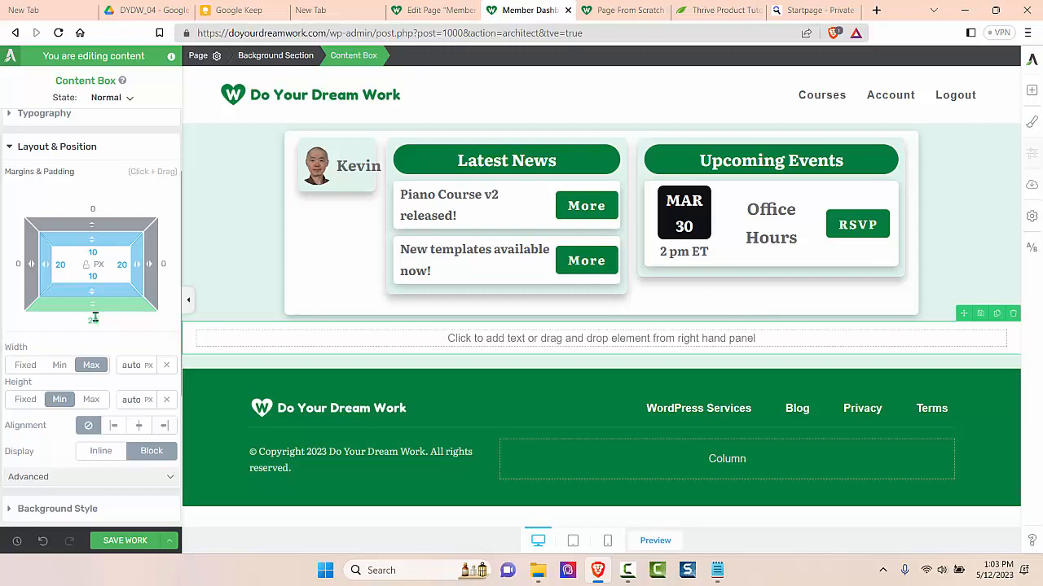
left_click(19, 261)
type("3")
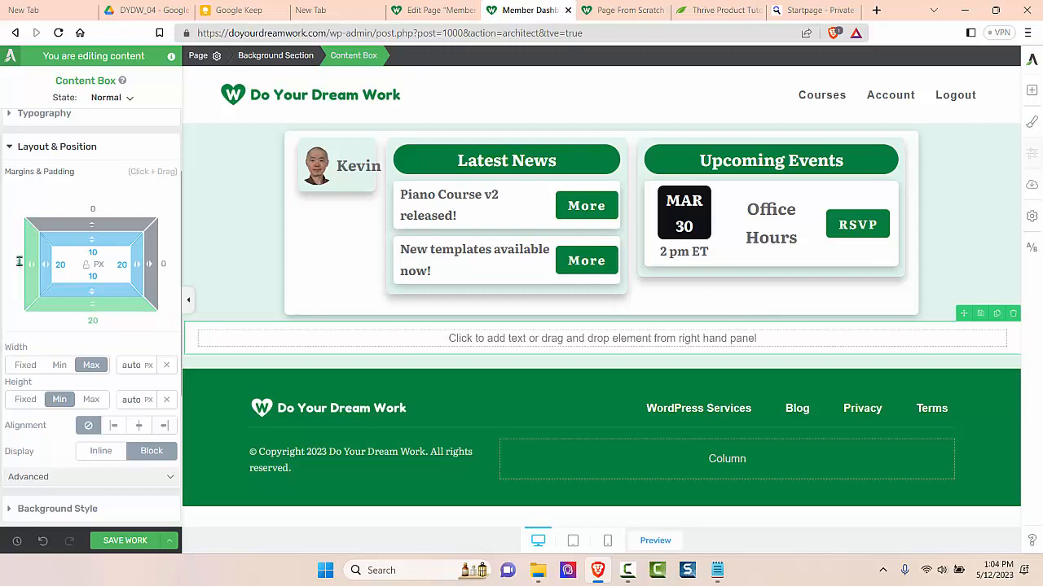
type("00")
left_click(165, 265)
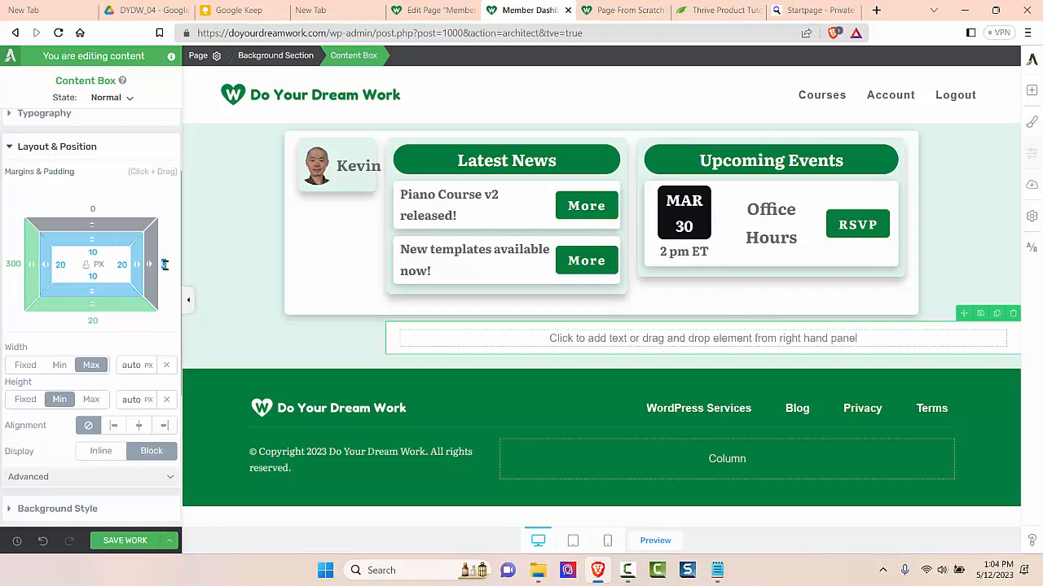
type("300")
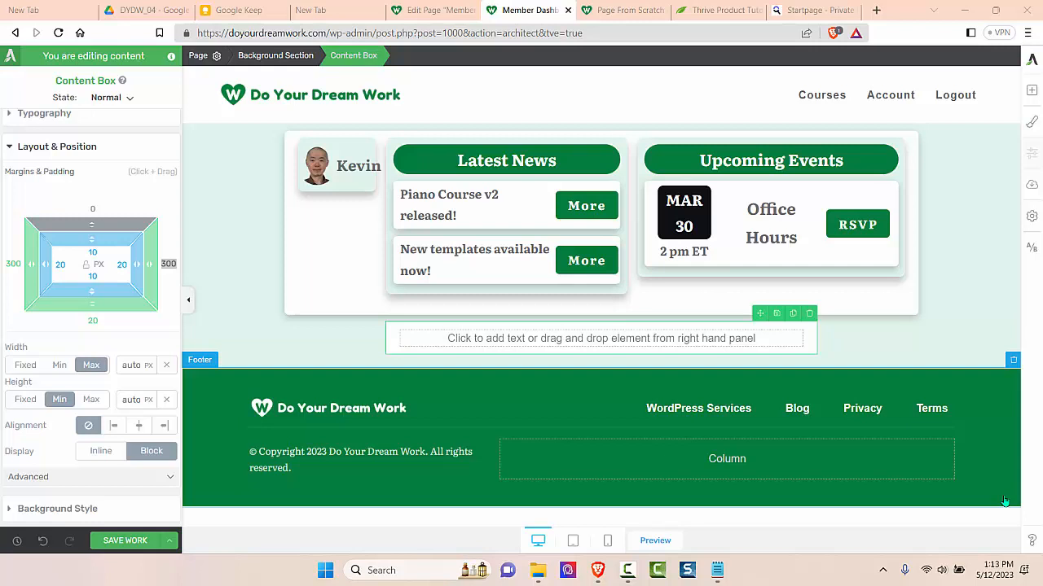
- Add a text element inside the new content box and replace its placeholder with "My Dashboard"
left_click(1031, 89)
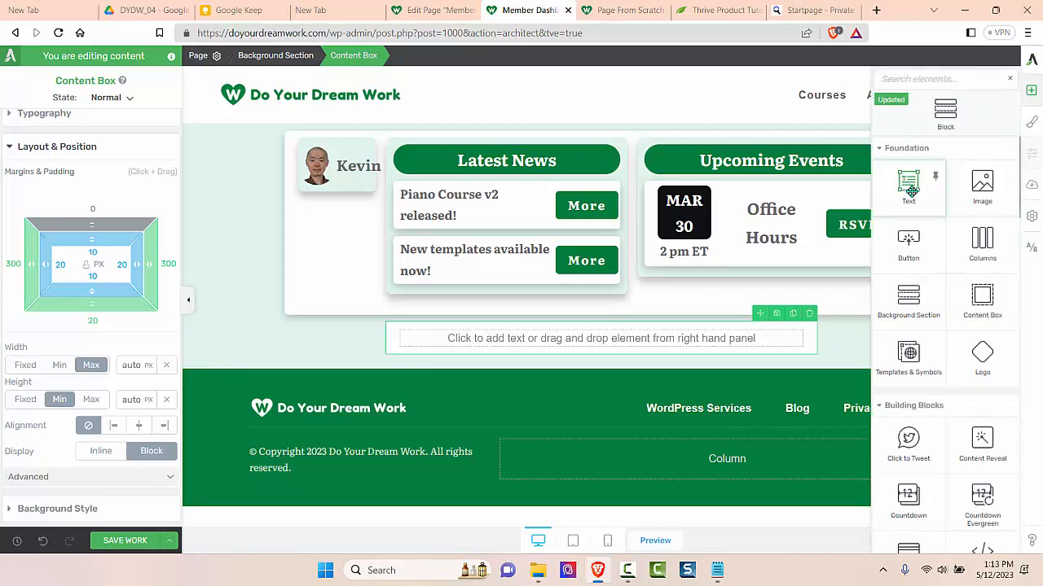
left_click_drag(904, 189, 593, 342)
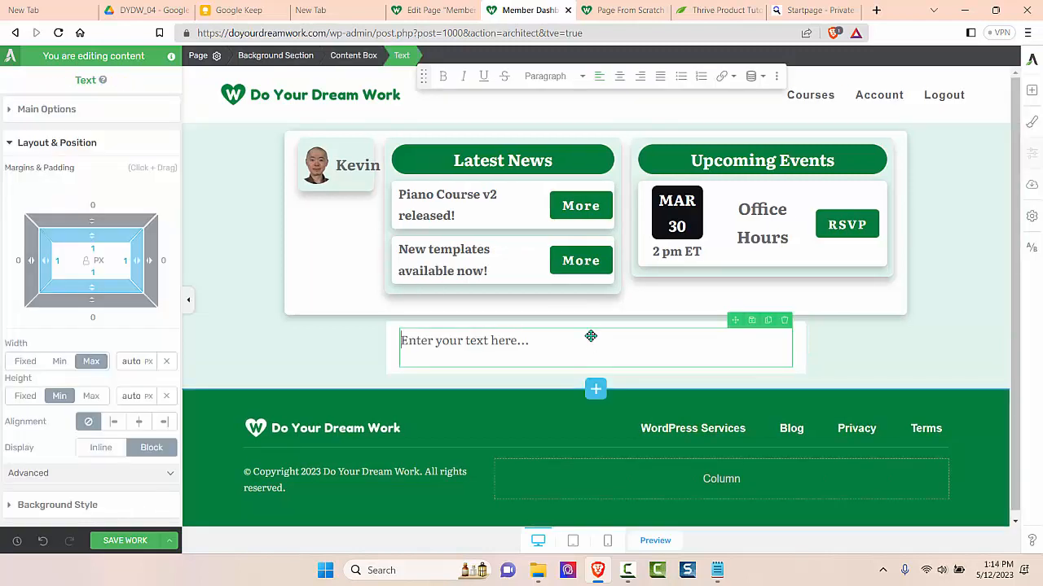
type("My Dashboard")
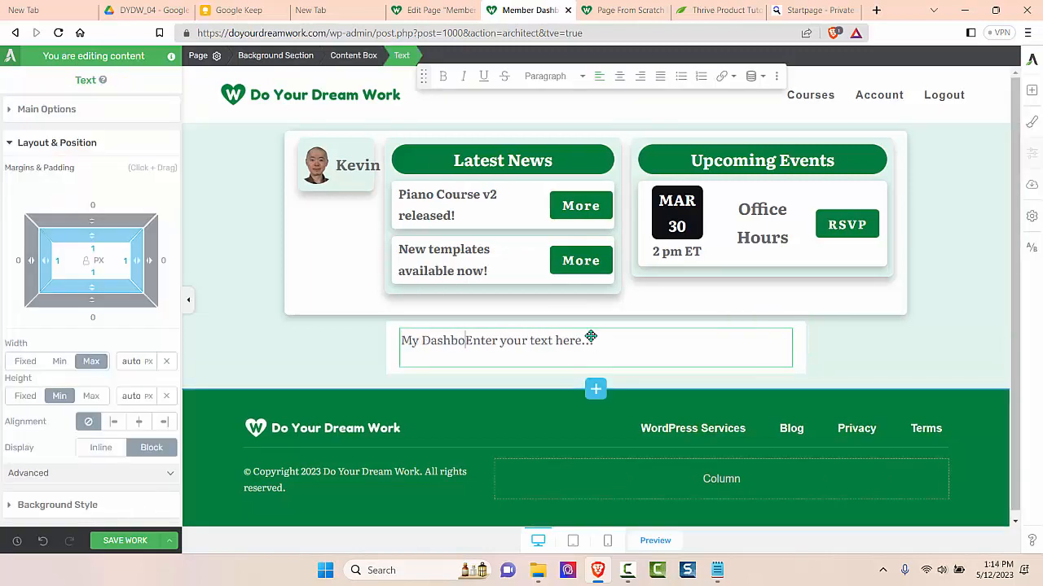
key("shift+End")
key("Delete")
- Format the "My Dashboard" text as 34 px, bold and centered, with 4 px of line spacing below it
left_click(127, 112)
left_click(155, 298)
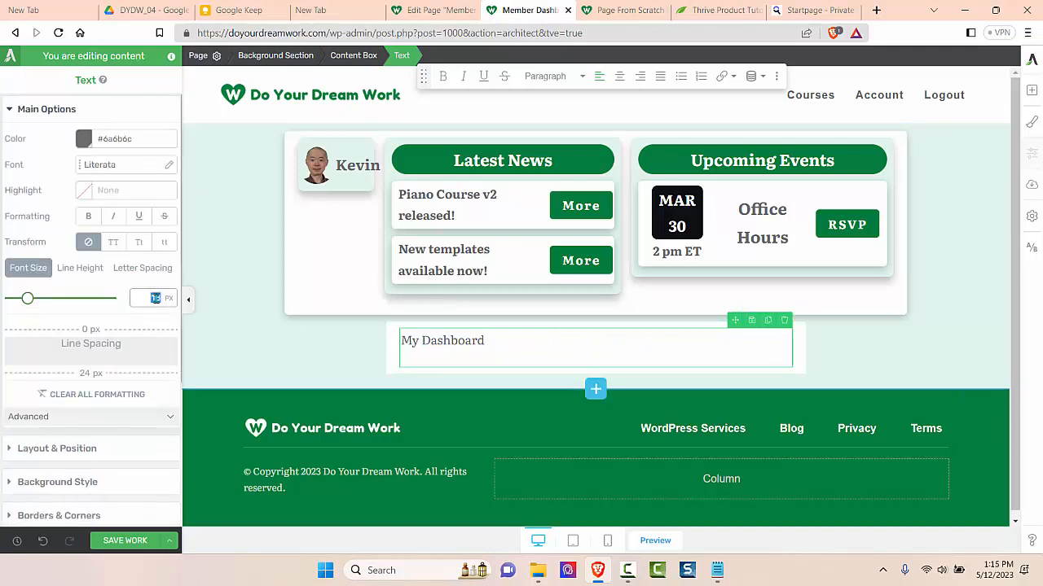
type("34")
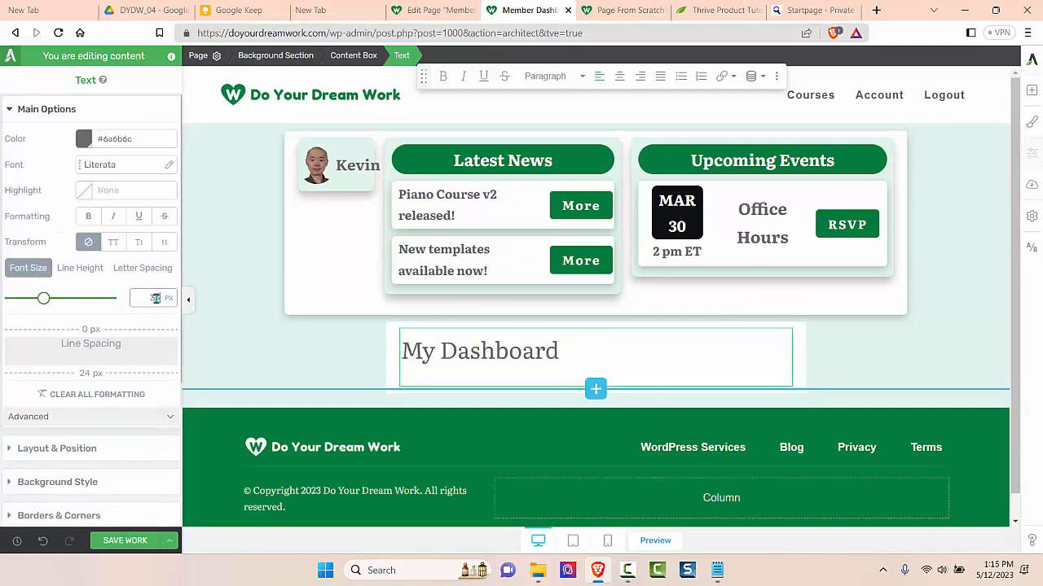
left_click(88, 215)
left_click(619, 76)
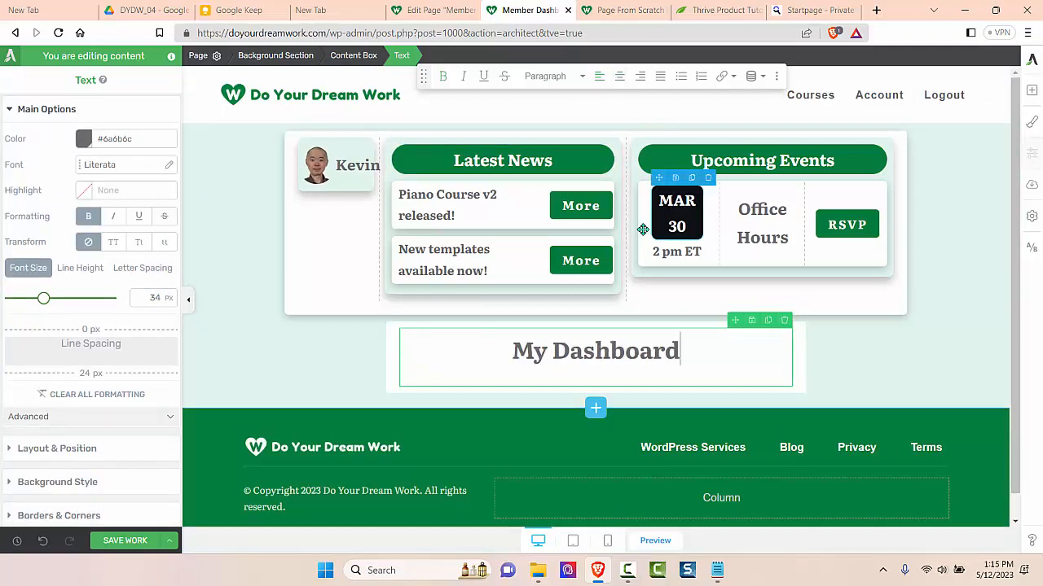
left_click_drag(83, 373, 86, 359)
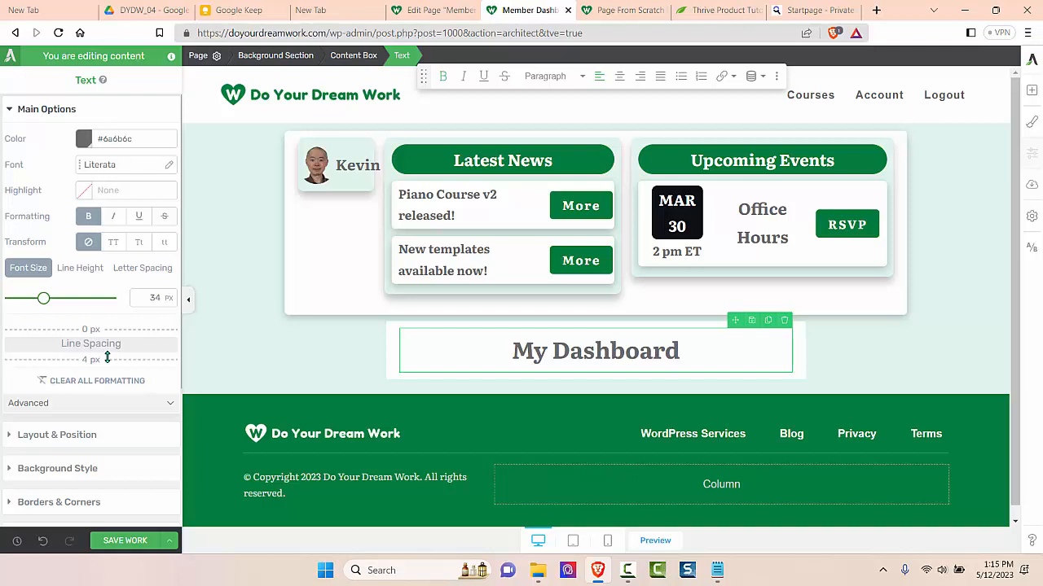
- Give the "My Dashboard" text a solid background in the green "Main Accent" theme color
left_click(57, 469)
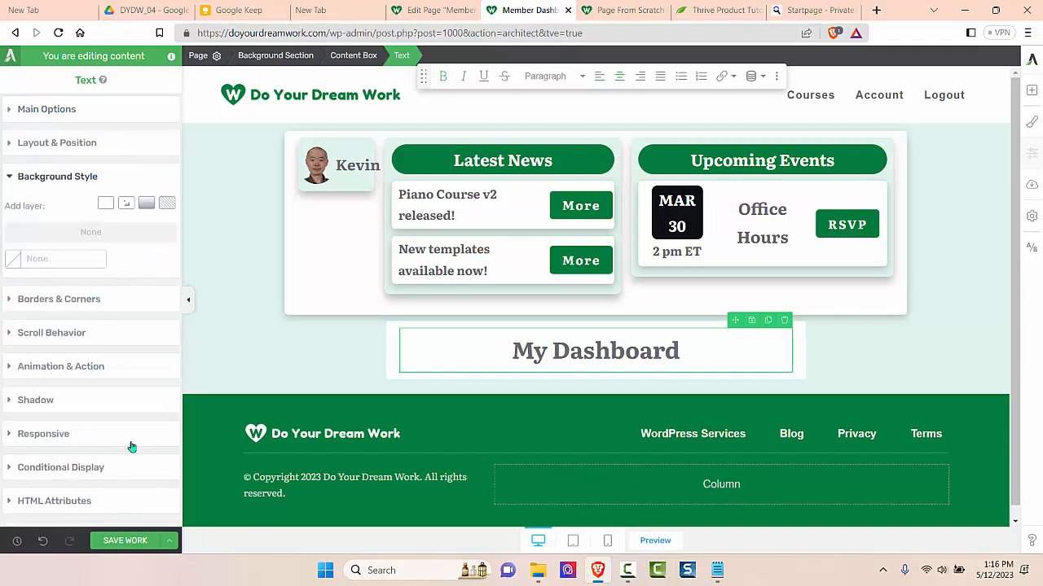
left_click(106, 203)
left_click(18, 455)
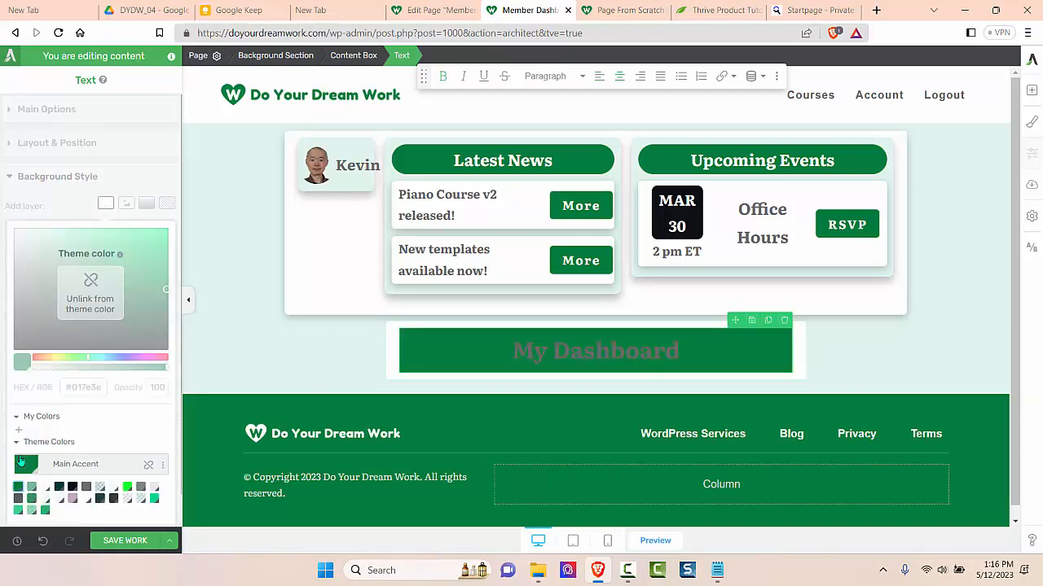
left_click(117, 508)
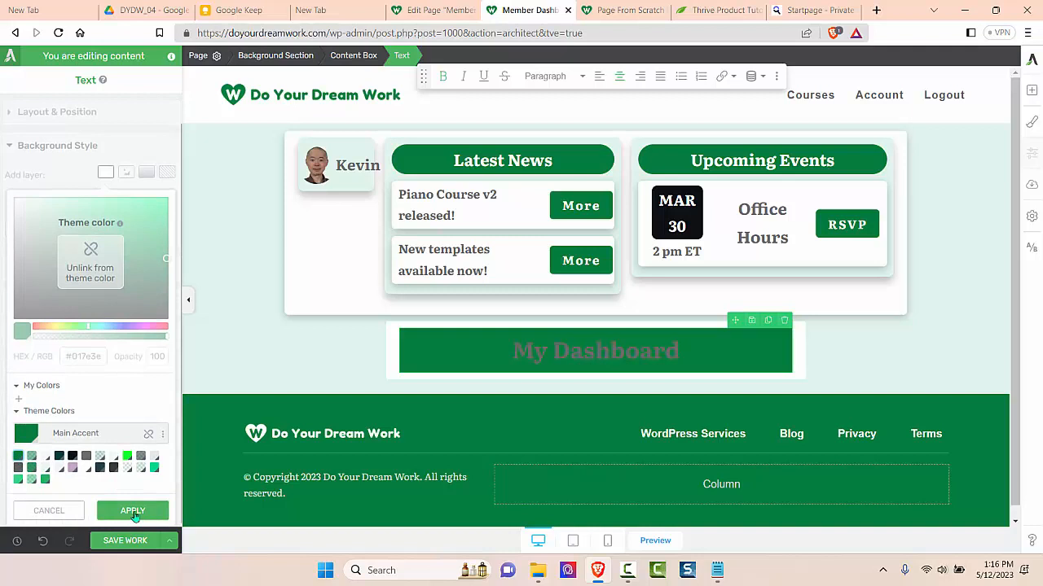
- Set the "My Dashboard" text color to the white "Light elements" theme color
left_click(241, 475)
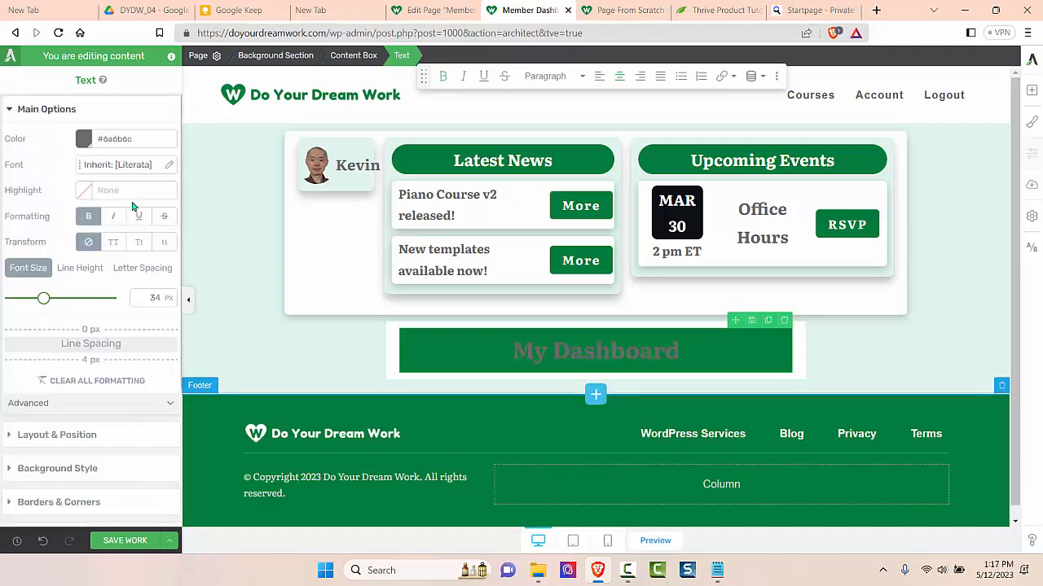
left_click(84, 138)
left_click(88, 437)
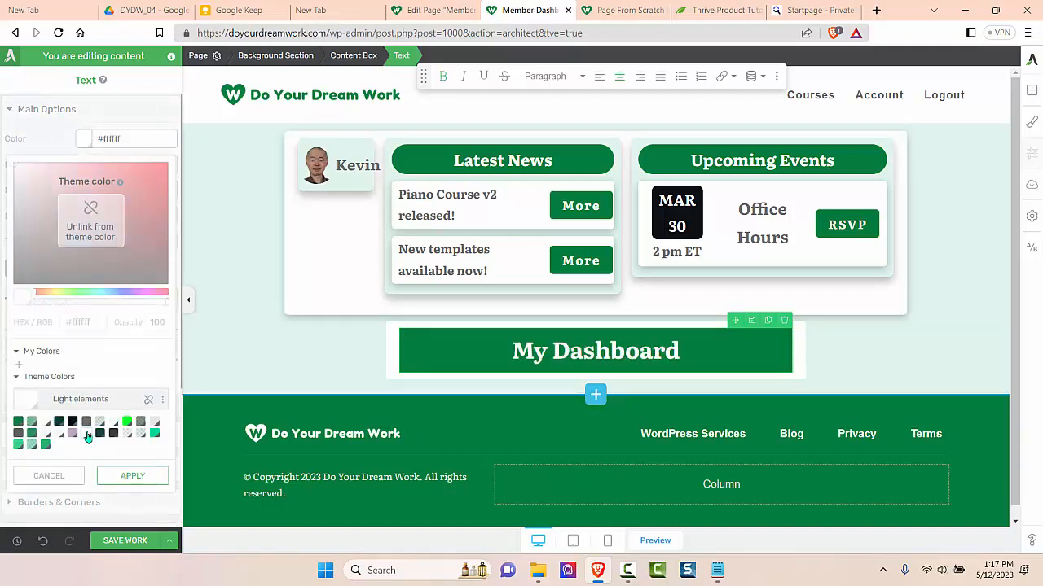
left_click(131, 476)
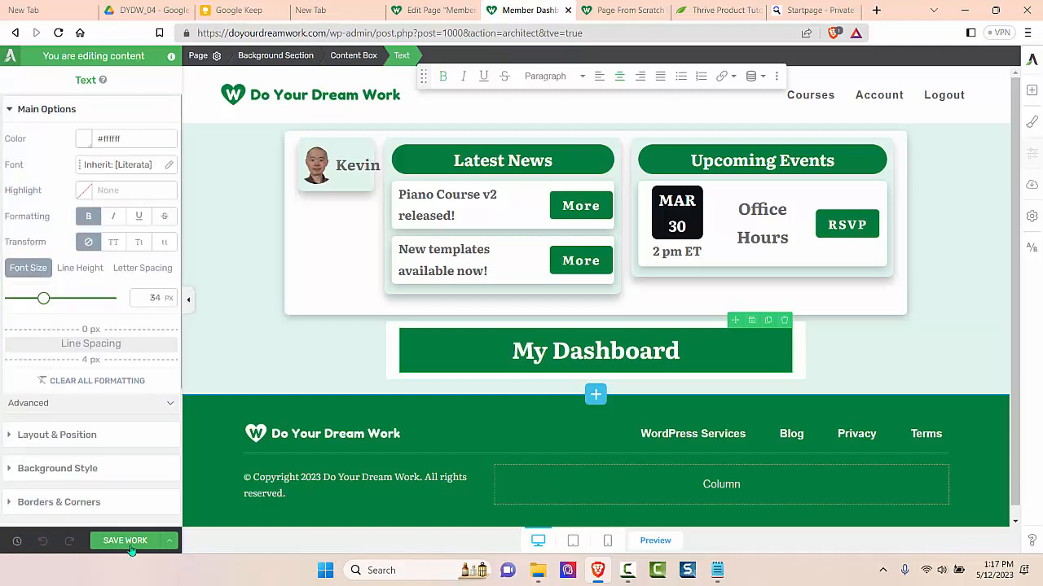
- Round all corners of the "My Dashboard" text element with a 50 px radius
scroll(128, 486, "down", 3)
left_click(101, 313)
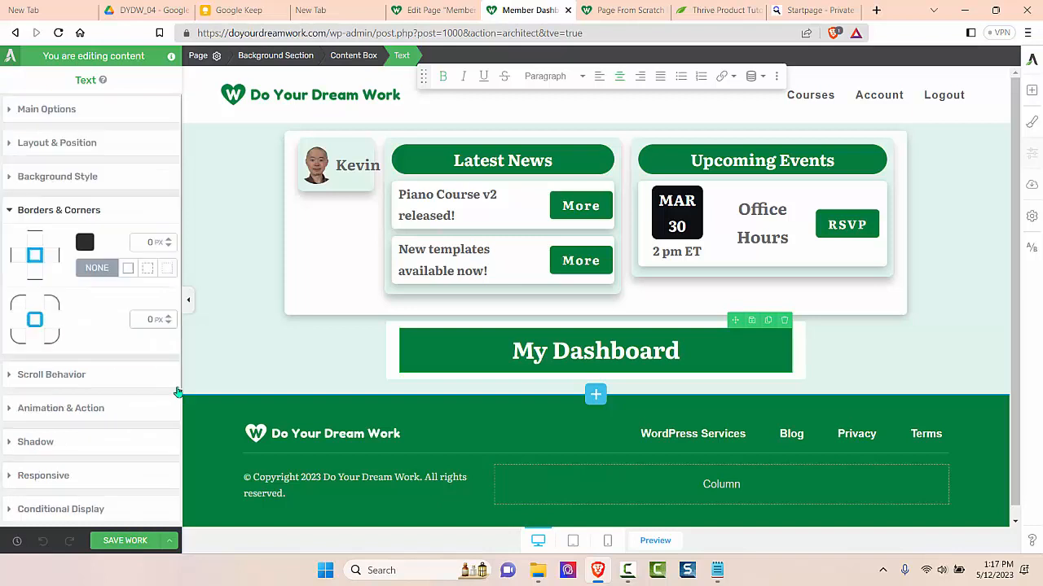
left_click(149, 320)
type("50")
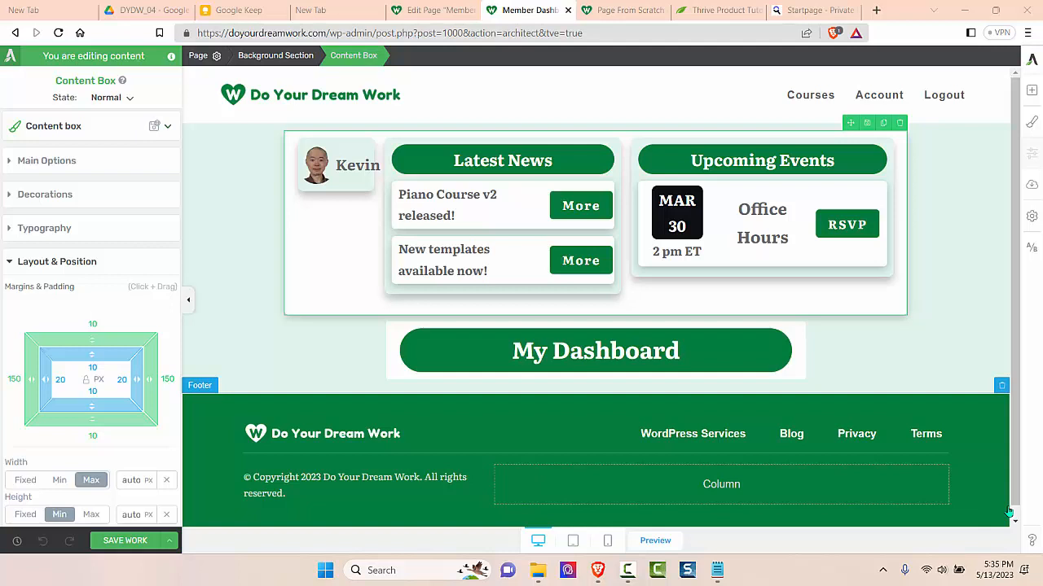
- Add a nested content box directly below the "My Dashboard" heading, inside the same white content box
left_click(1031, 90)
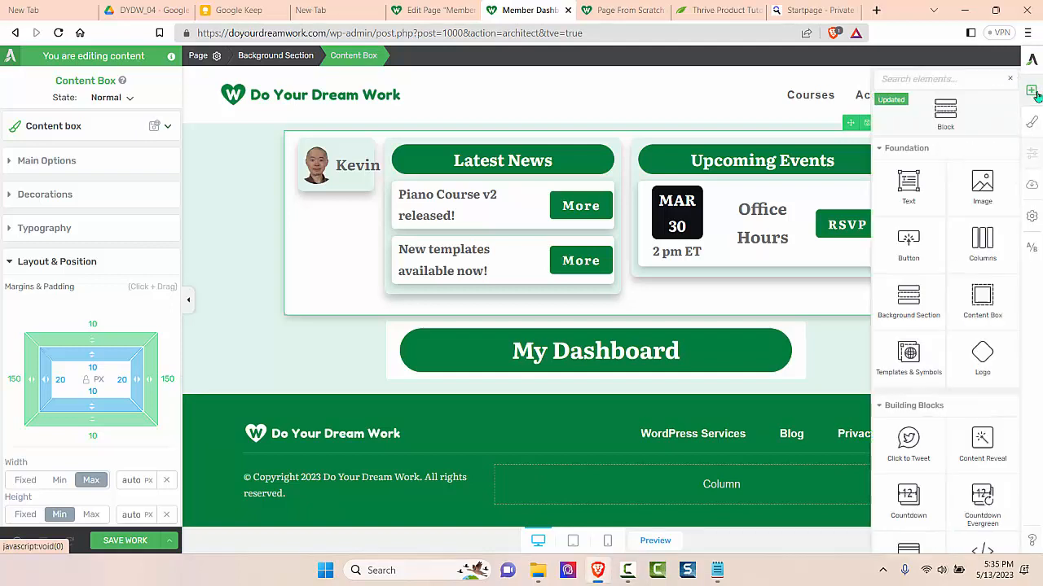
left_click_drag(990, 308, 681, 371)
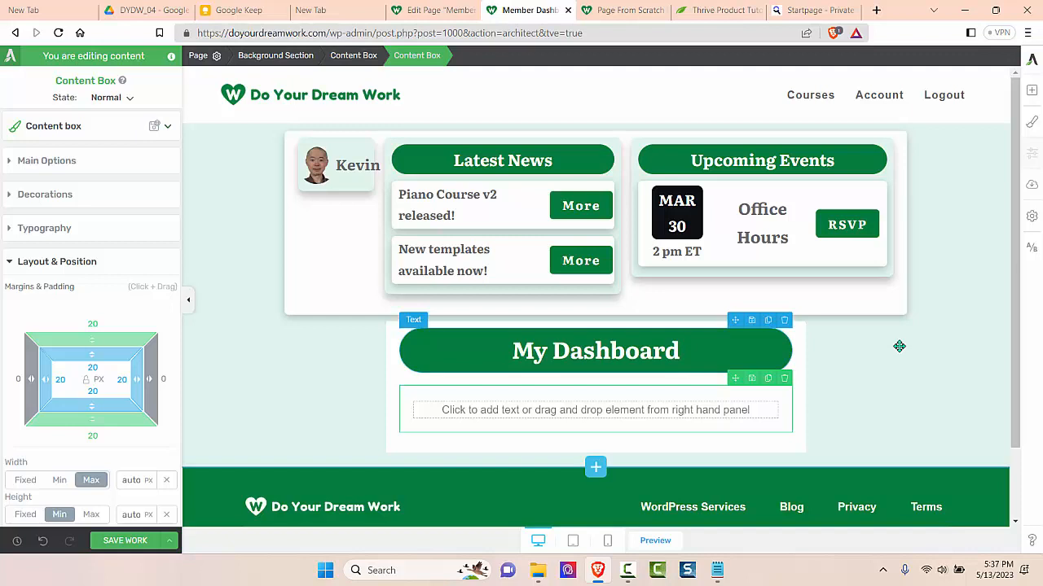
- Set the nested content box's top and bottom margins to 0 px and its top and bottom padding to 5 px
left_click(92, 324)
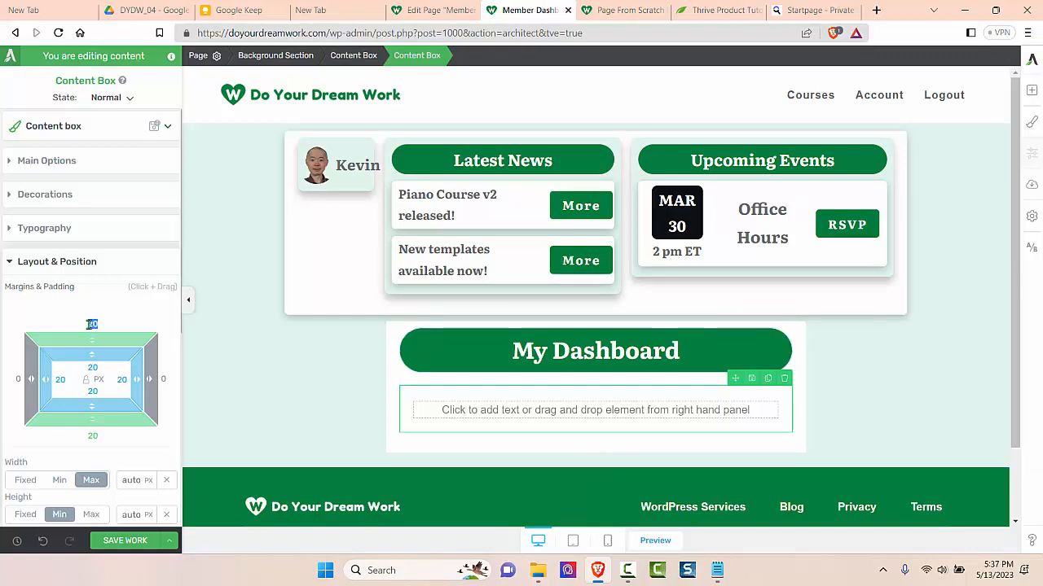
type("0")
left_click(93, 436)
type("0")
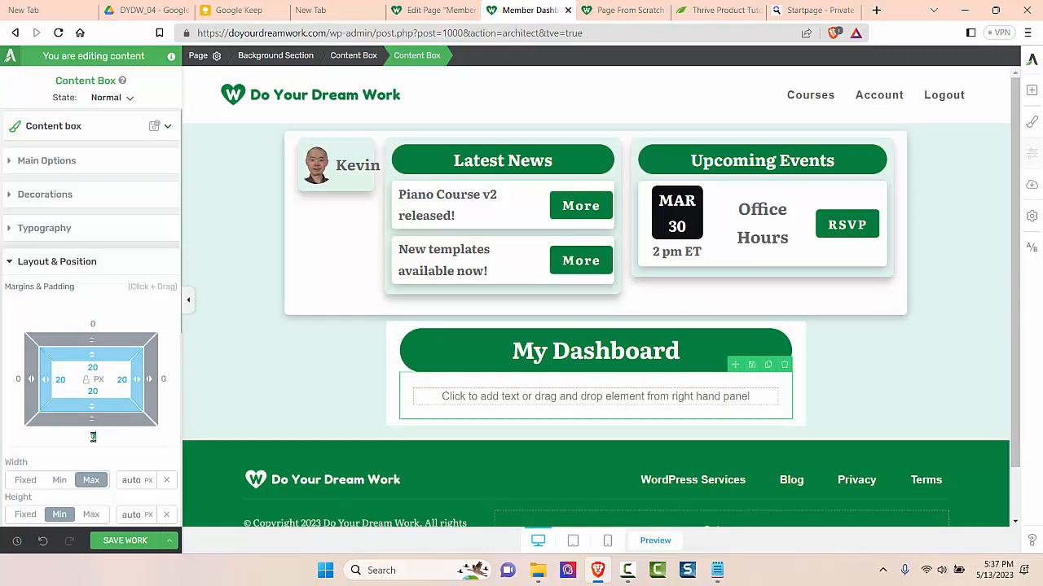
left_click(93, 367)
type("5")
left_click(93, 391)
type("5")
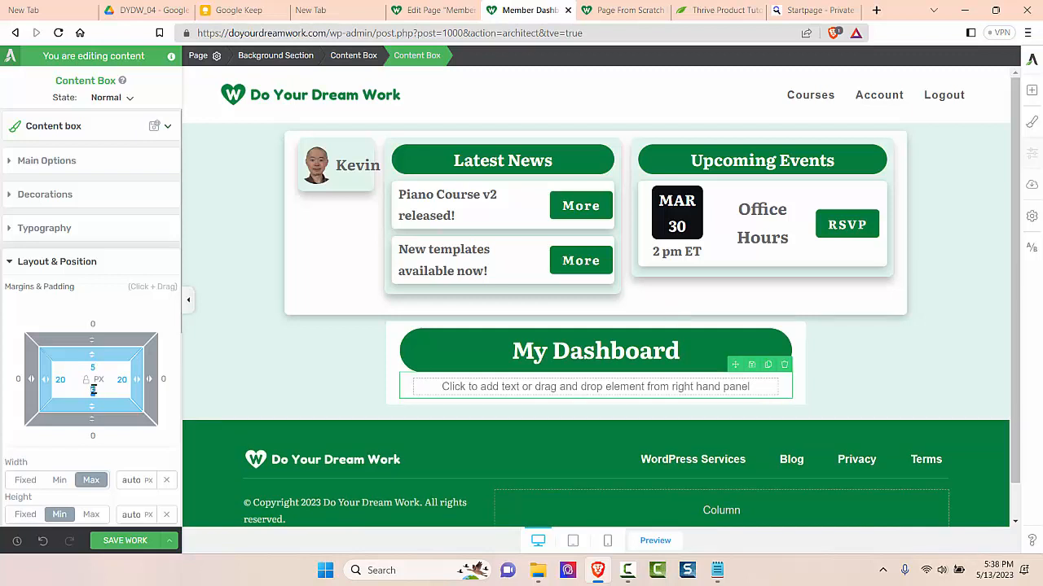
- Add a three-column layout of equal 1/3 widths inside the nested content box under the "My Dashboard" heading
left_click(1031, 90)
left_click_drag(982, 234, 584, 382)
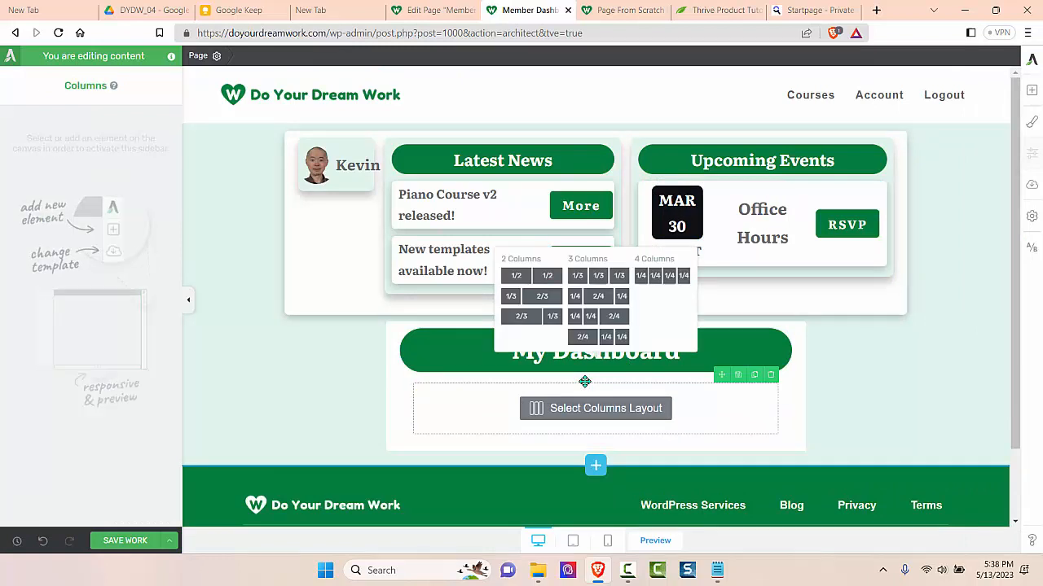
left_click(599, 277)
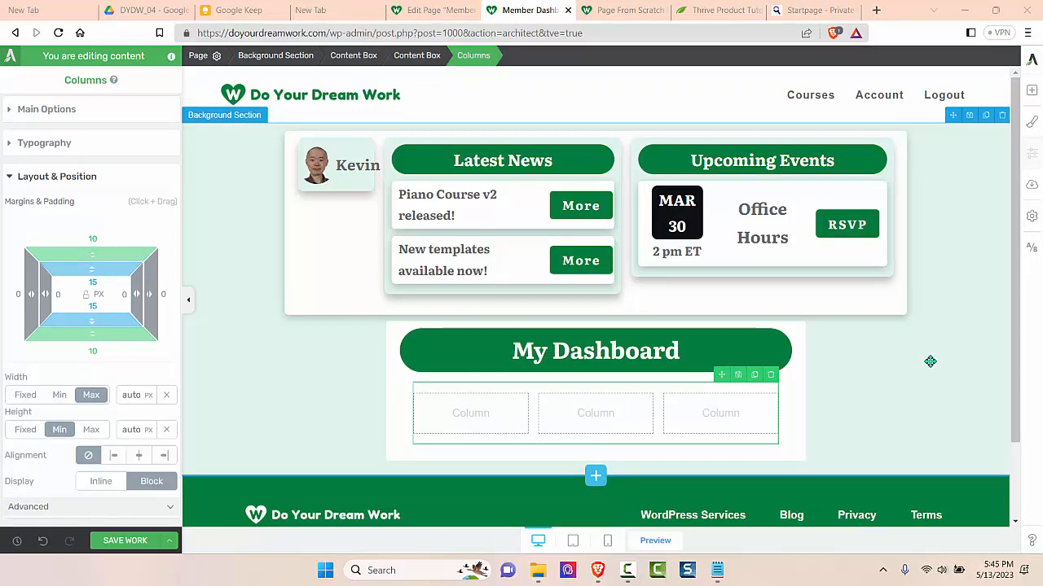
- Set the top and bottom margins and the top and bottom padding of the columns element to 0 px
left_click(92, 239)
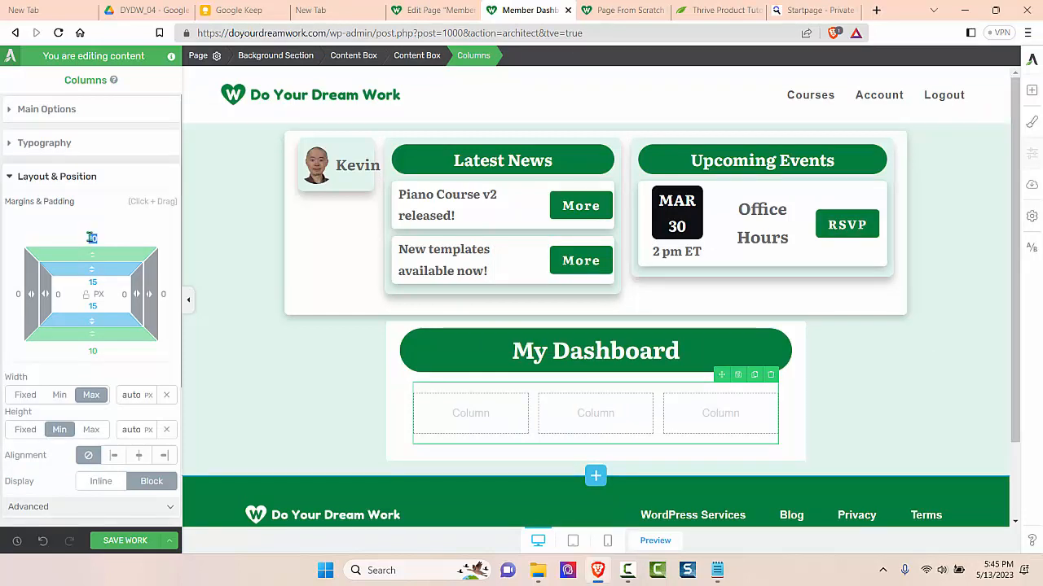
type("0")
left_click(94, 282)
type("0")
left_click(92, 306)
type("0")
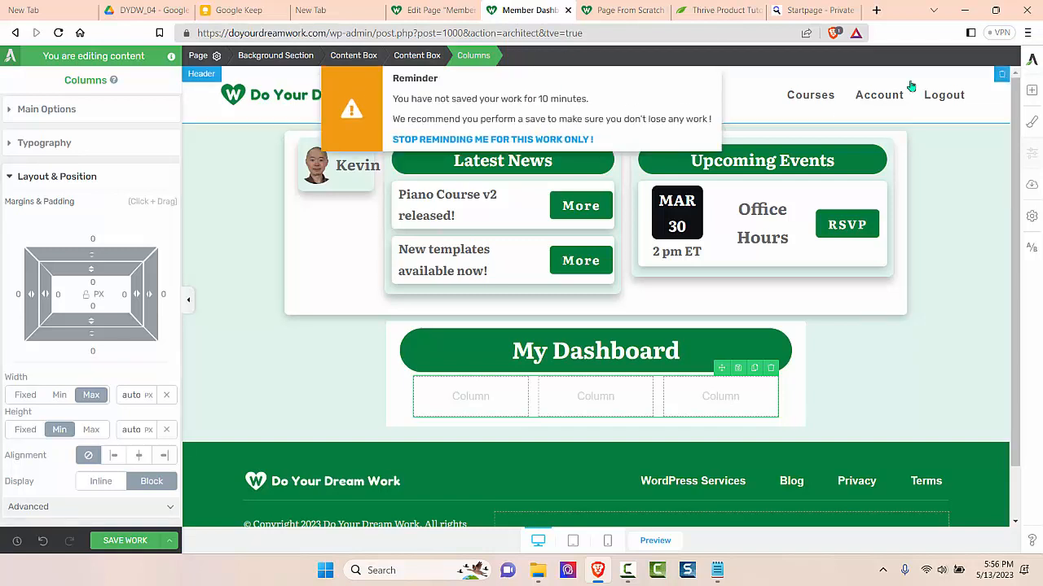
- Add a content box to the first column with 5 px top and bottom margins and 10 px top and bottom padding
left_click(1033, 96)
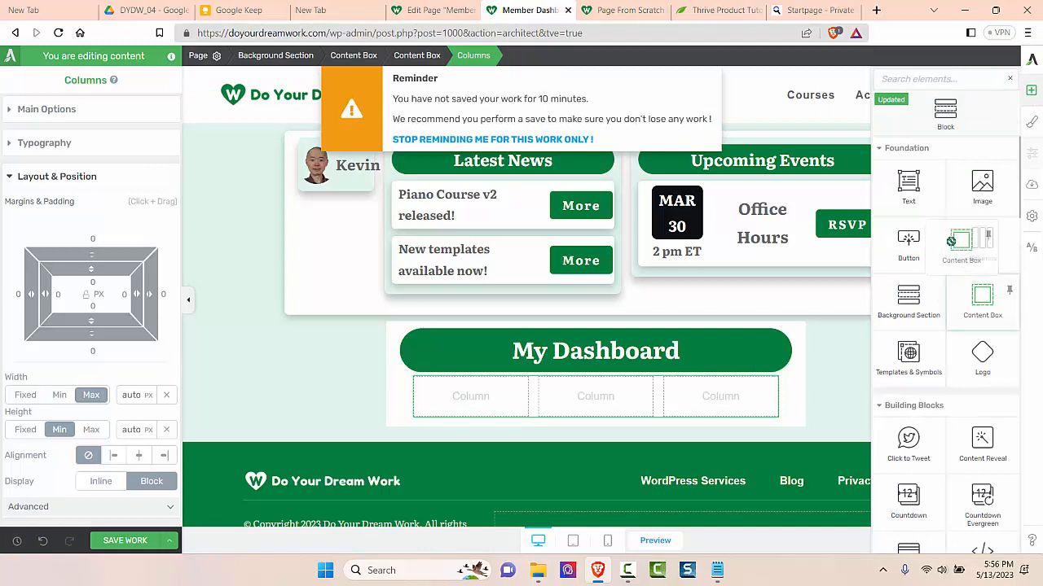
left_click_drag(921, 238, 487, 398)
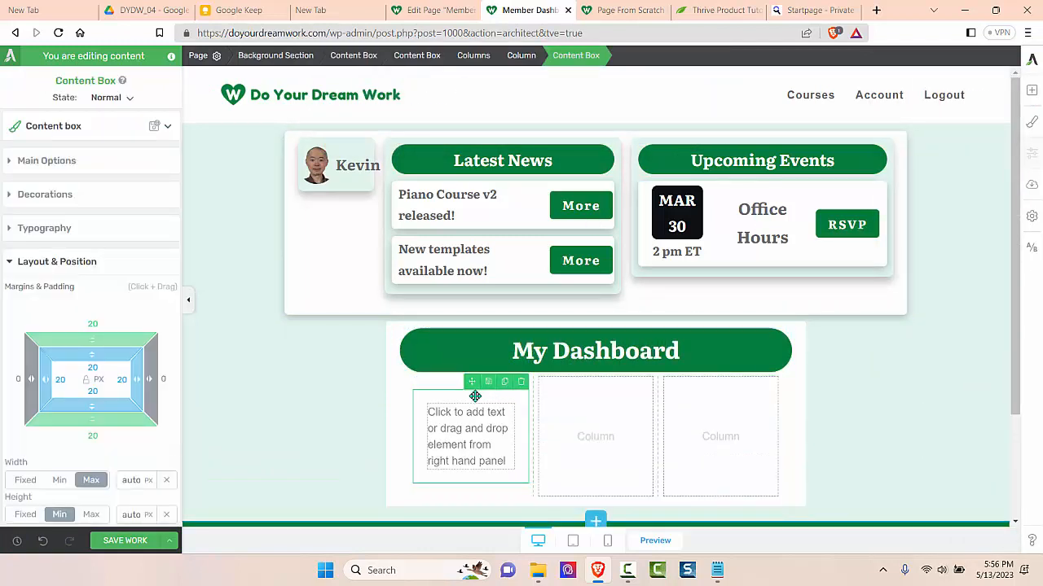
left_click(92, 325)
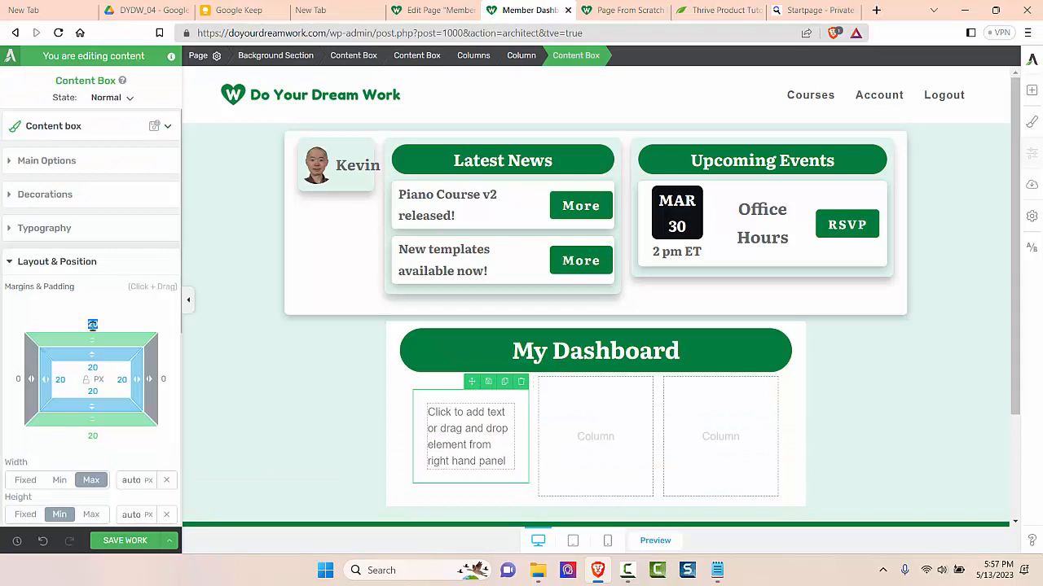
type("5")
left_click(94, 368)
type("10")
left_click(92, 391)
type("10")
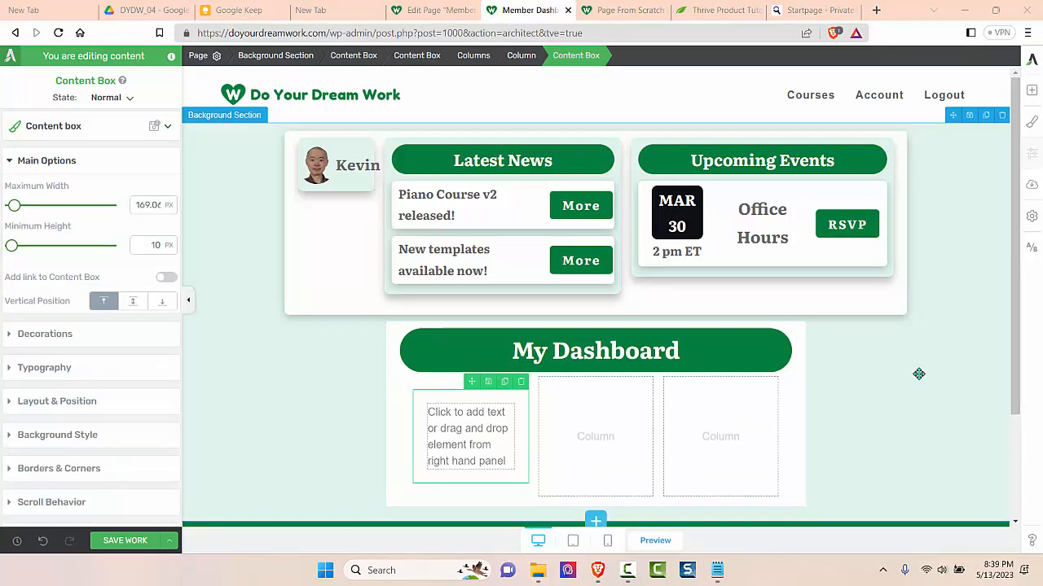
- Add an Icon element inside the first column's content box
left_click(1031, 90)
scroll(985, 335, "down", 3)
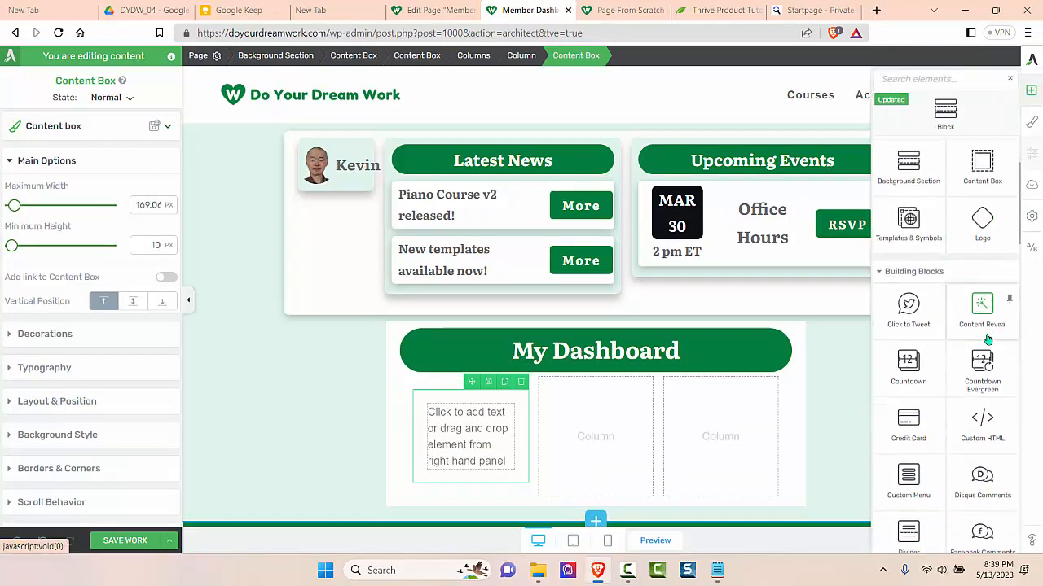
scroll(984, 335, "down", 3)
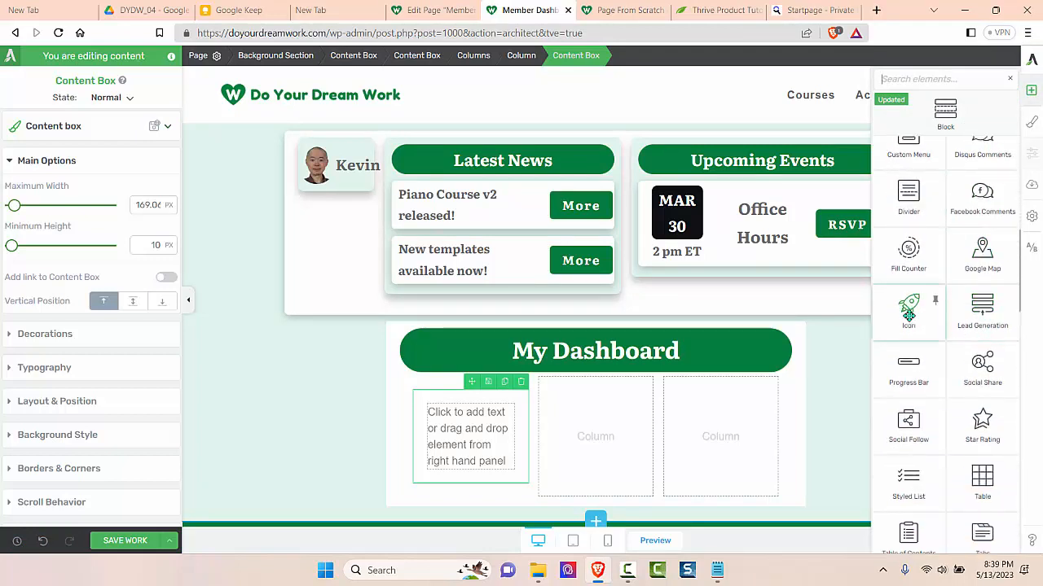
left_click_drag(908, 314, 477, 439)
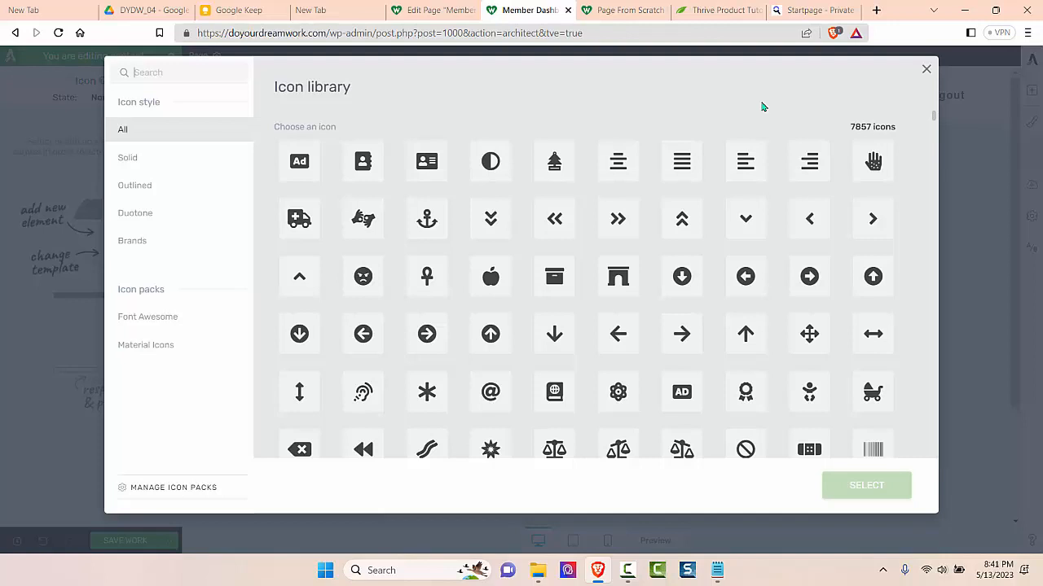
- Browse the icon library by the Solid, Outlined, Duotone and Brands styles and the Font Awesome and Material Icons packs
scroll(917, 242, "down", 5)
scroll(917, 242, "up", 5)
left_click(128, 161)
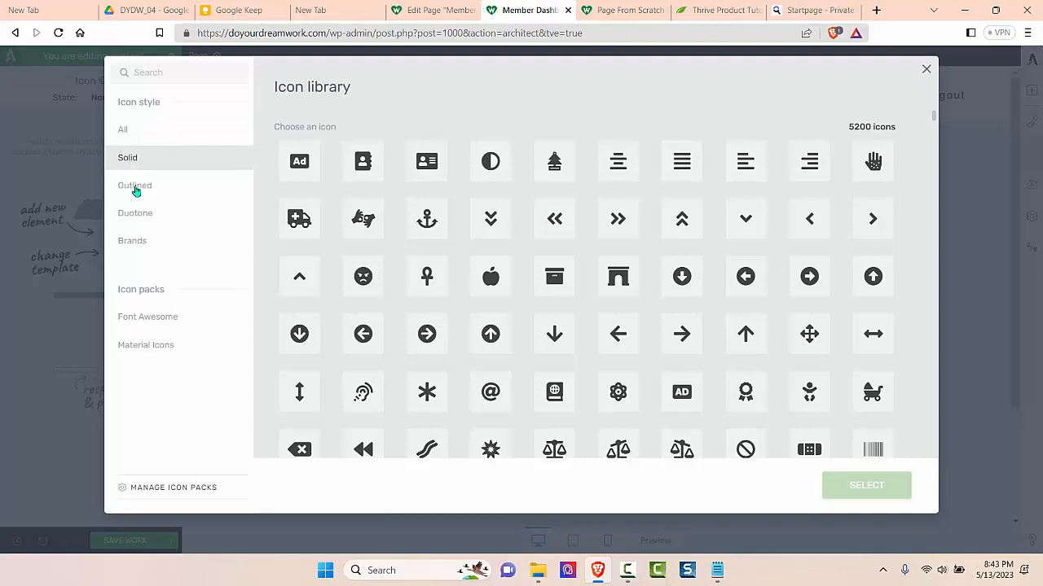
left_click(136, 189)
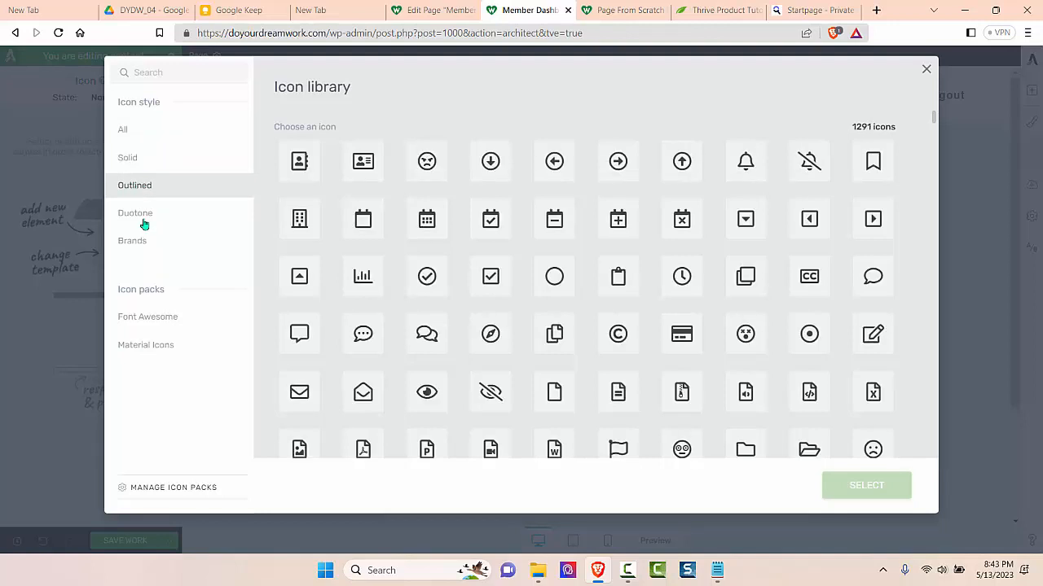
left_click(143, 220)
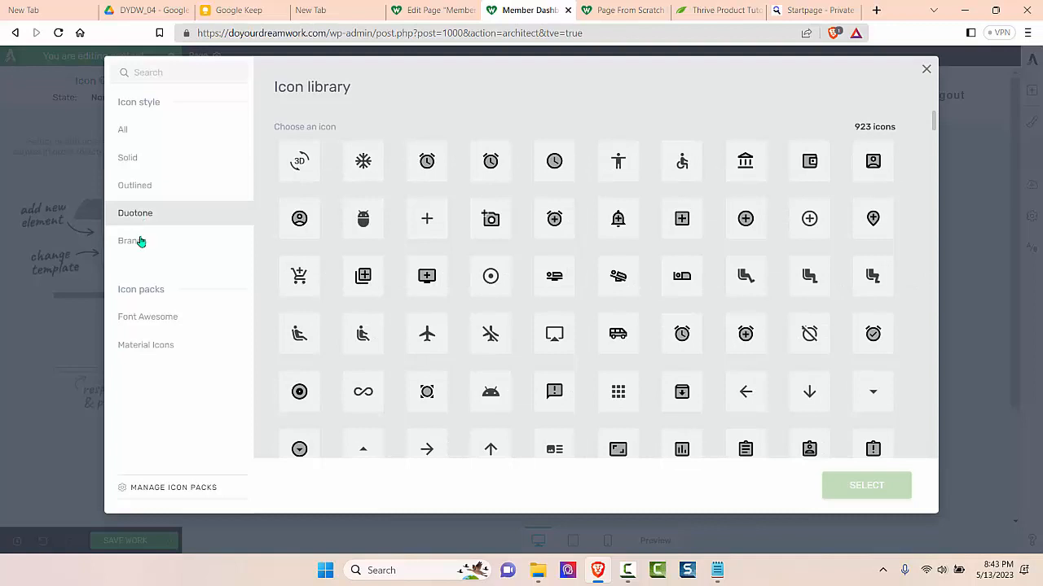
left_click(136, 248)
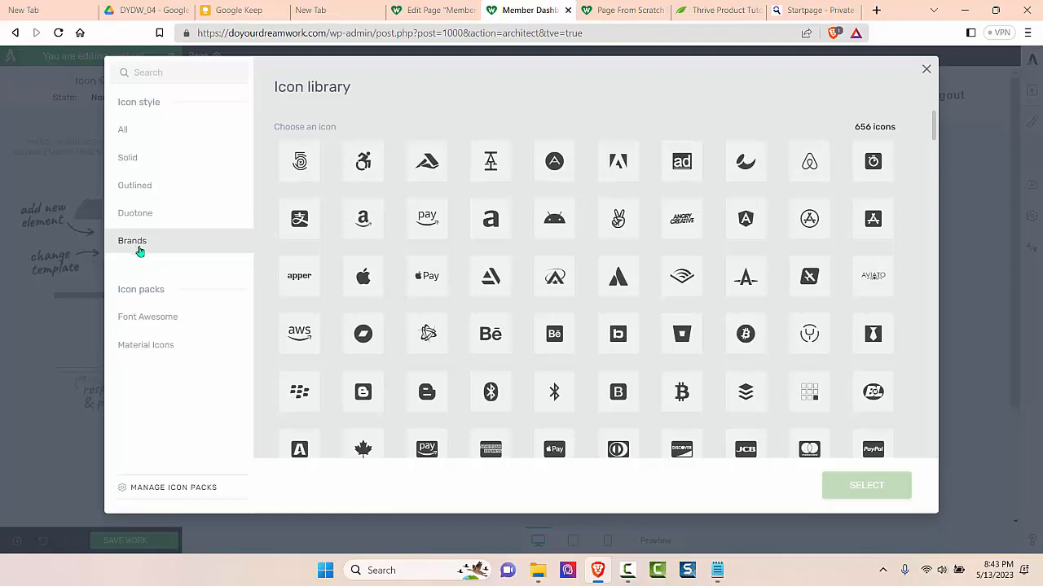
left_click(160, 322)
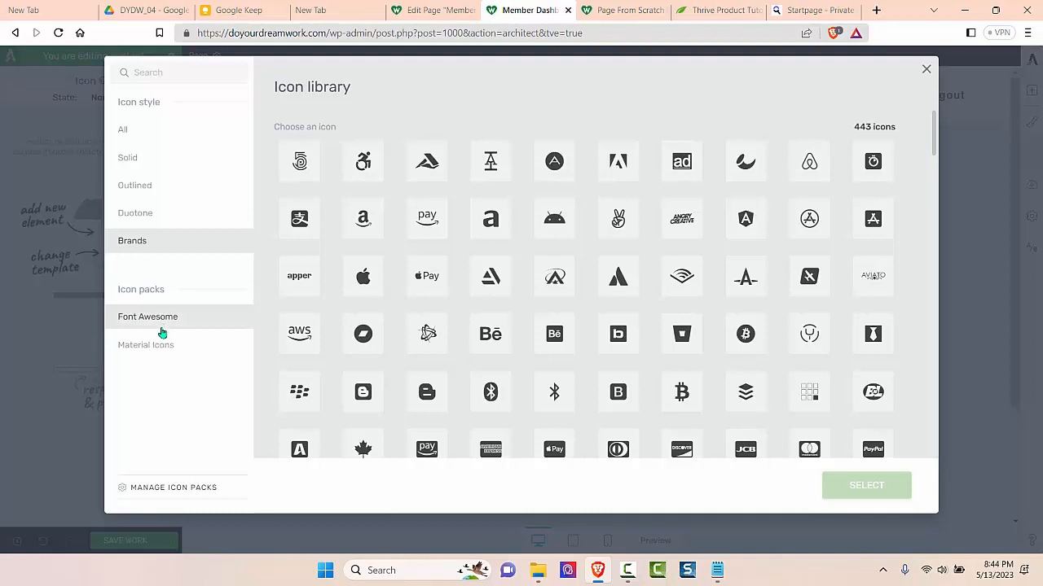
left_click(149, 350)
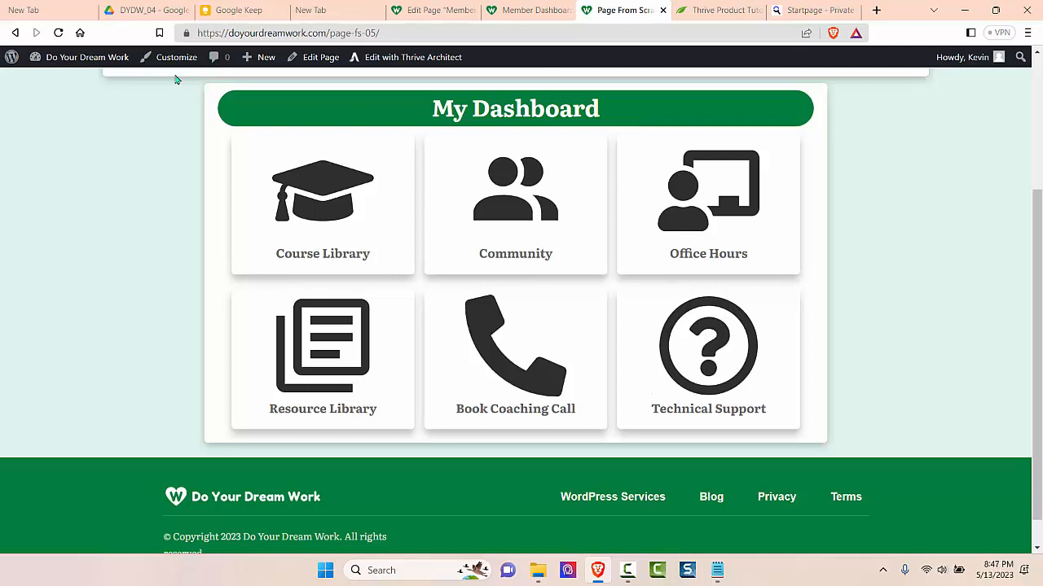
- Search the icon library for "graduation cap" and insert the solid graduation cap icon
key("ctrl+shift+Tab")
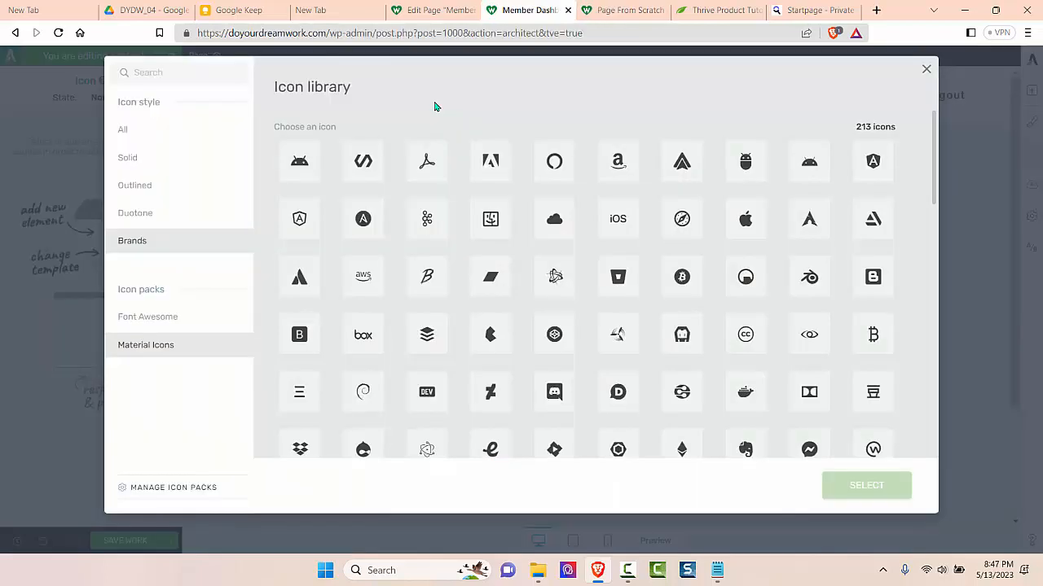
left_click(174, 74)
type("graduat")
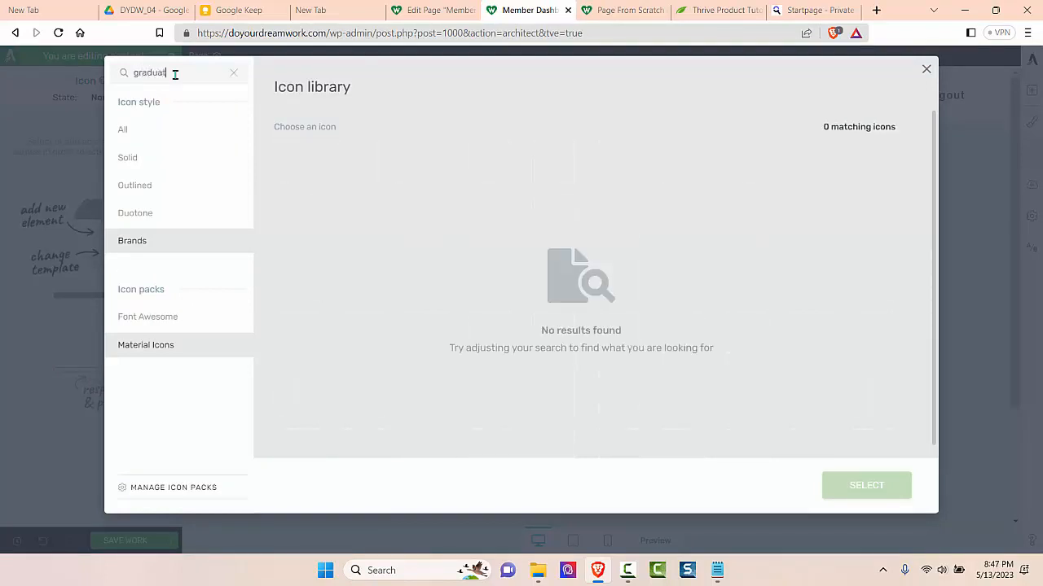
type("ion cap")
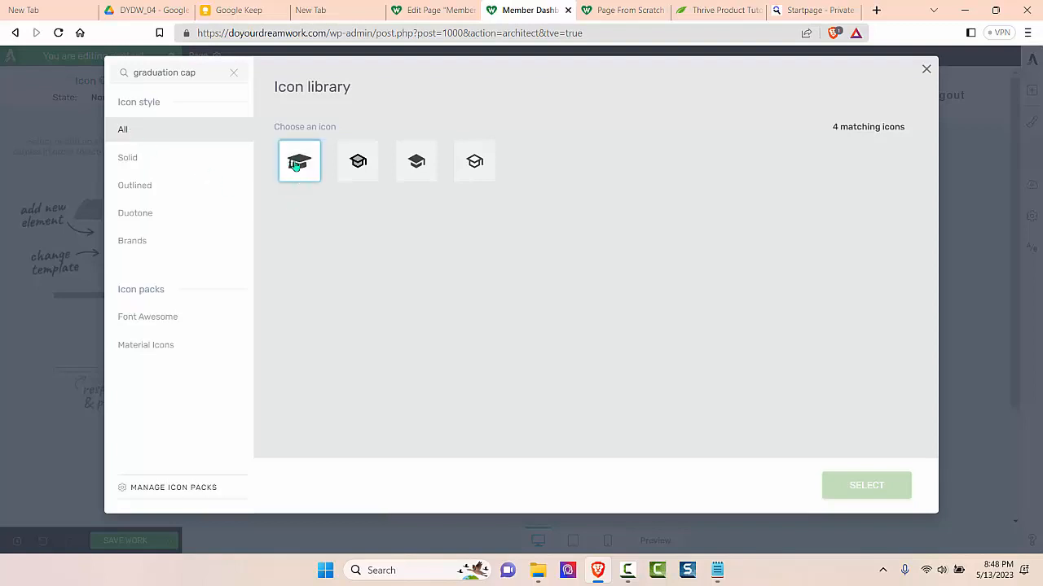
left_click(297, 163)
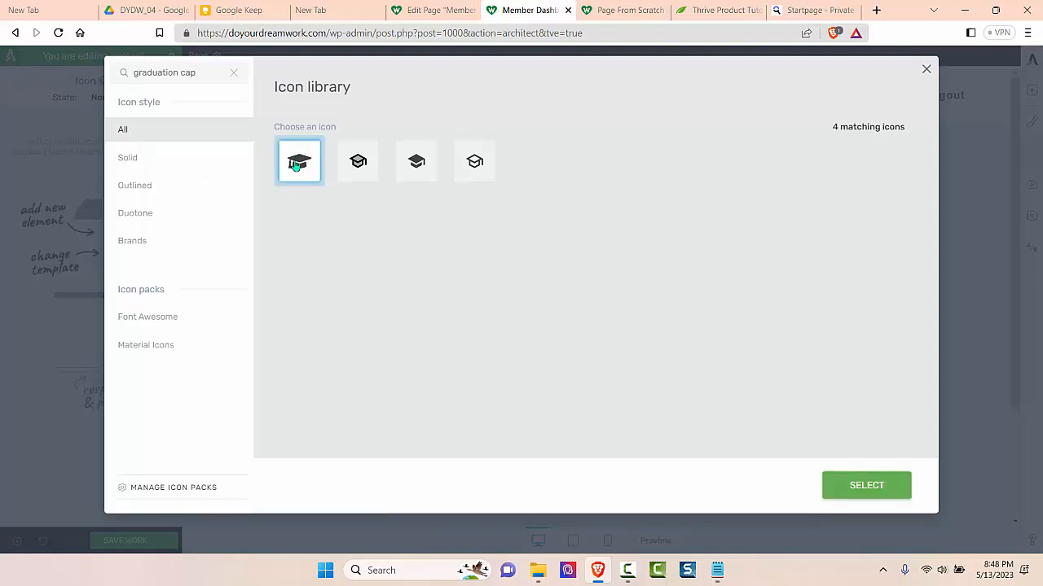
left_click(858, 487)
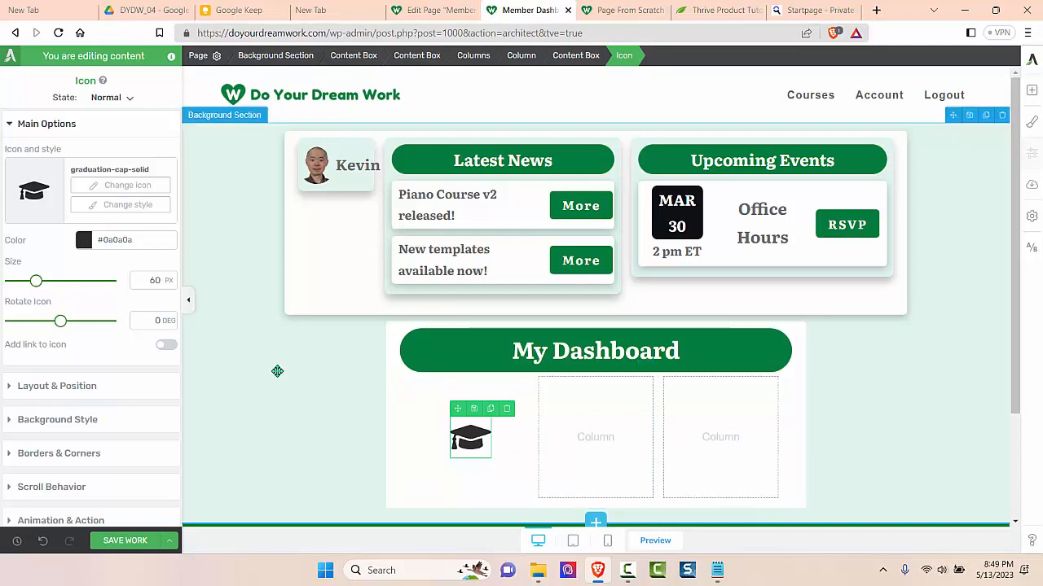
- Set the graduation cap icon's size to 150 px and its top and bottom margins to 0
double_click(155, 280)
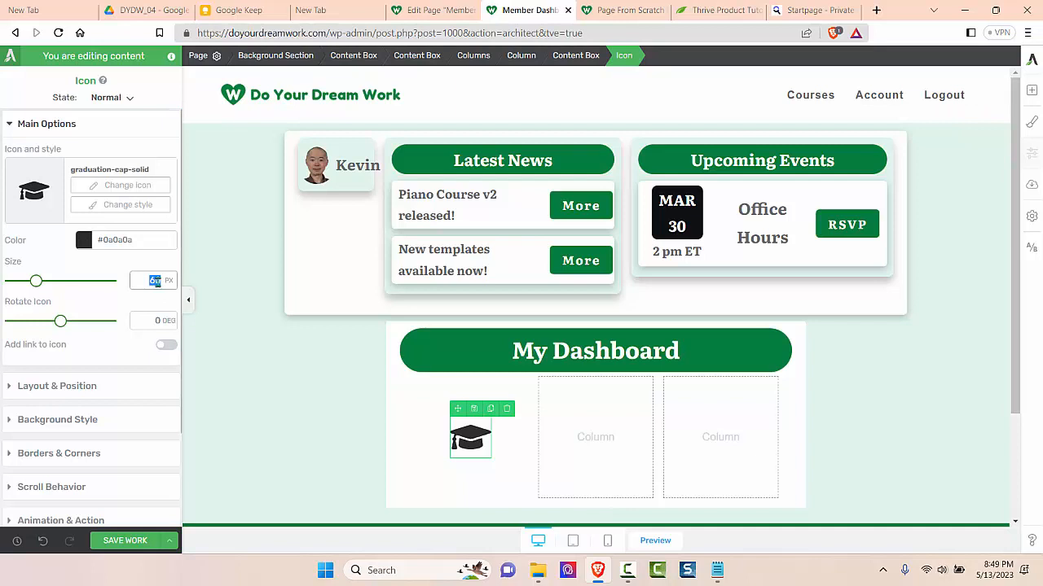
type("150")
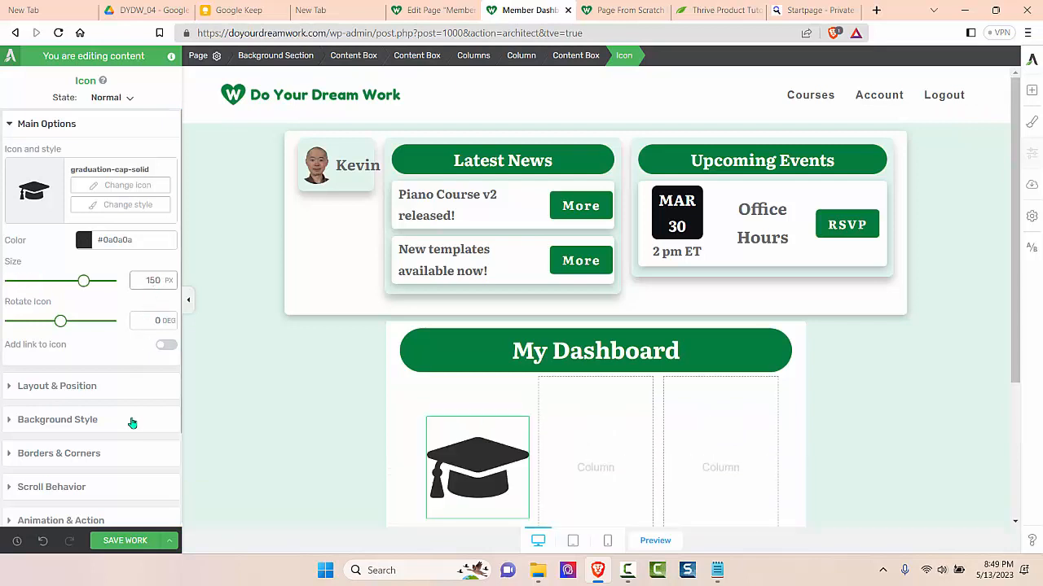
left_click(139, 386)
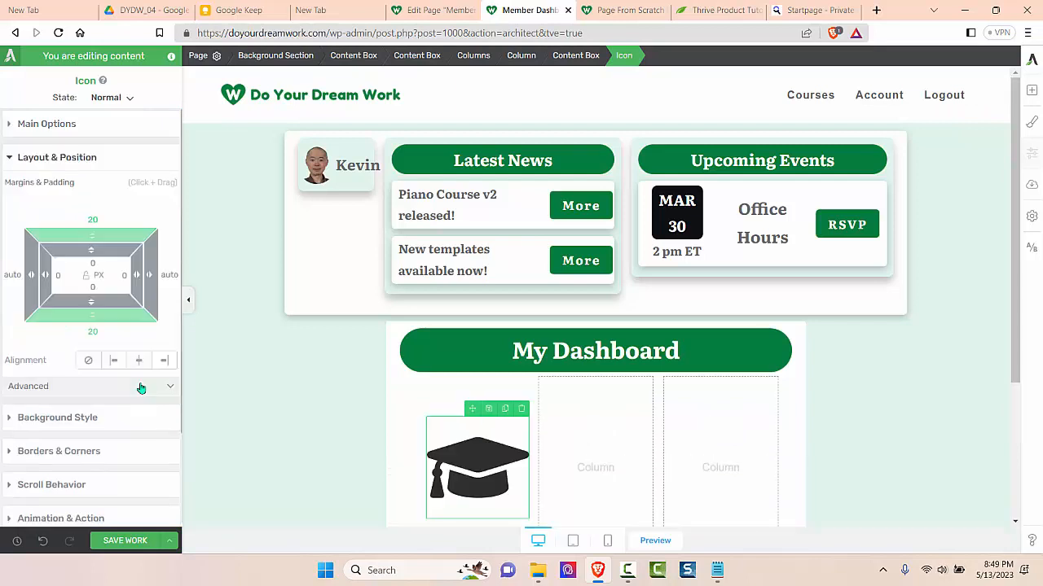
left_click(95, 220)
type("0")
left_click(95, 333)
type("0")
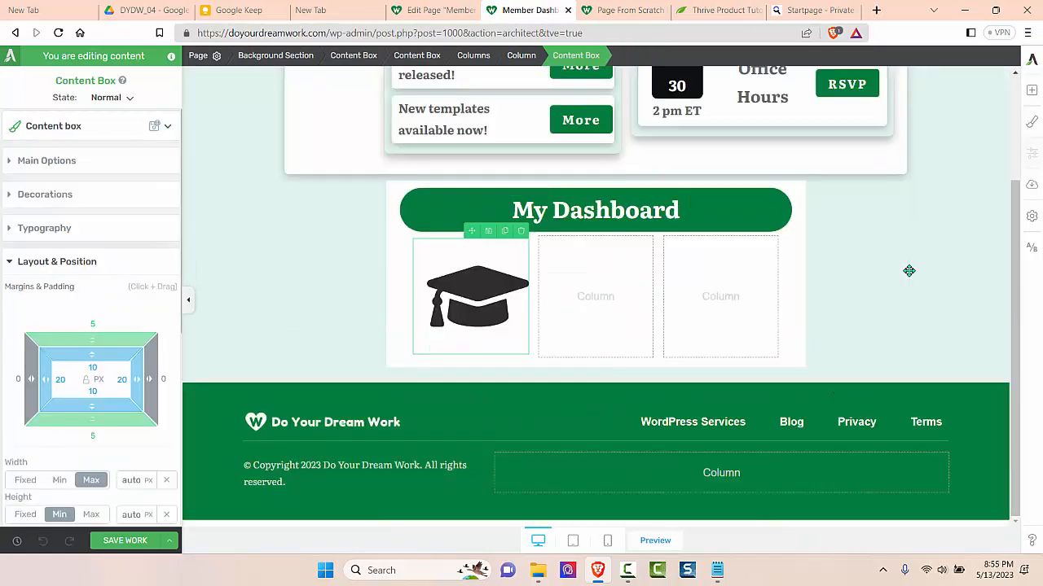
- Add a text element below the graduation cap icon and replace its placeholder with "Course Library"
left_click(595, 382)
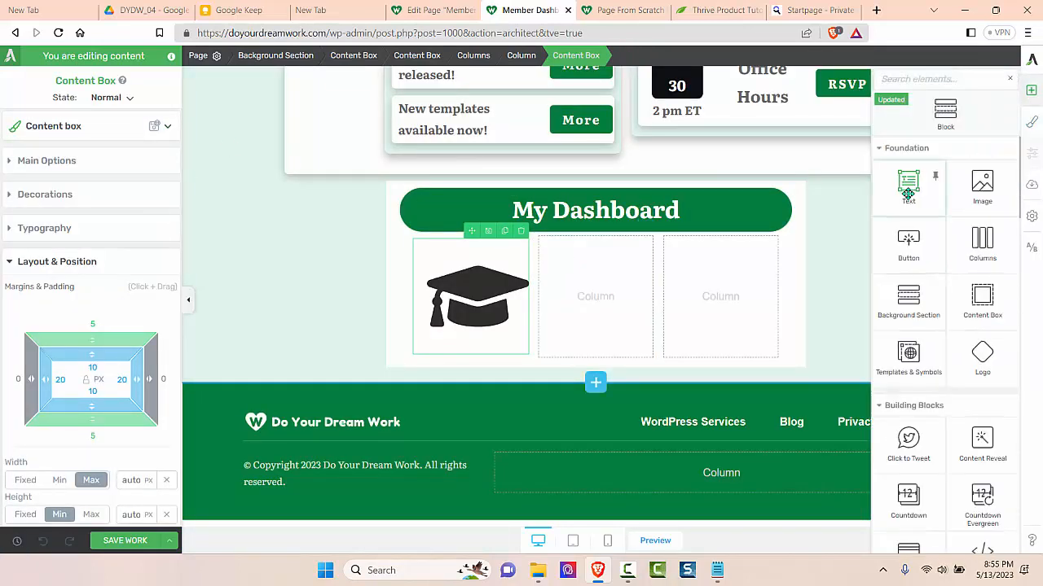
left_click_drag(908, 194, 498, 338)
left_click(496, 387)
key("BackSpace")
key("BackSpace")
key("BackSpace")
key("BackSpace")
key("BackSpace")
key("BackSpace")
key("BackSpace")
key("BackSpace")
key("BackSpace")
key("BackSpace")
key("BackSpace")
key("BackSpace")
key("BackSpace")
key("BackSpace")
key("BackSpace")
key("BackSpace")
key("BackSpace")
key("BackSpace")
key("BackSpace")
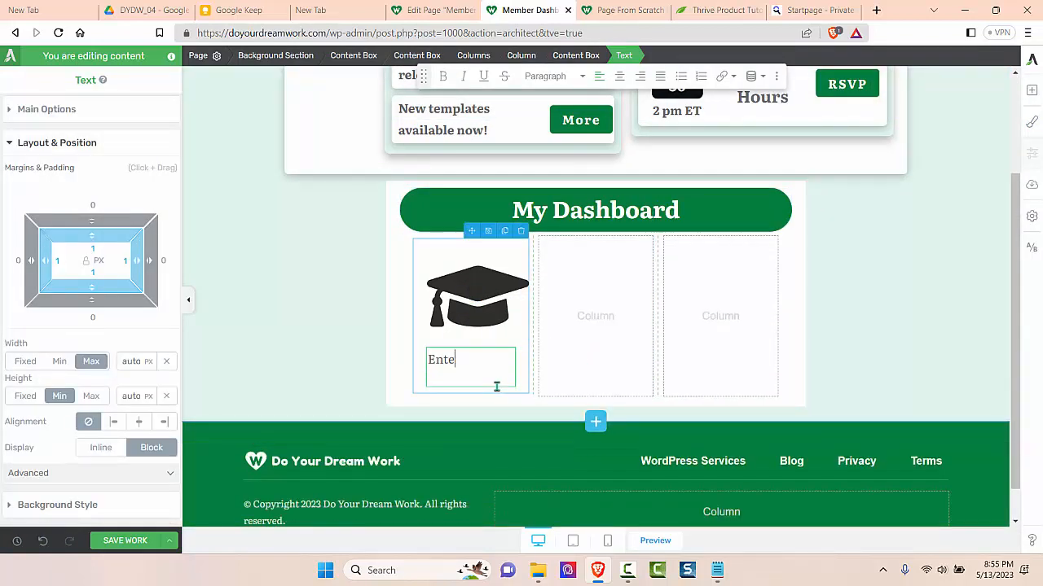
key("BackSpace")
key("BackSpace")
key("BackSpace")
key("BackSpace")
type("Course")
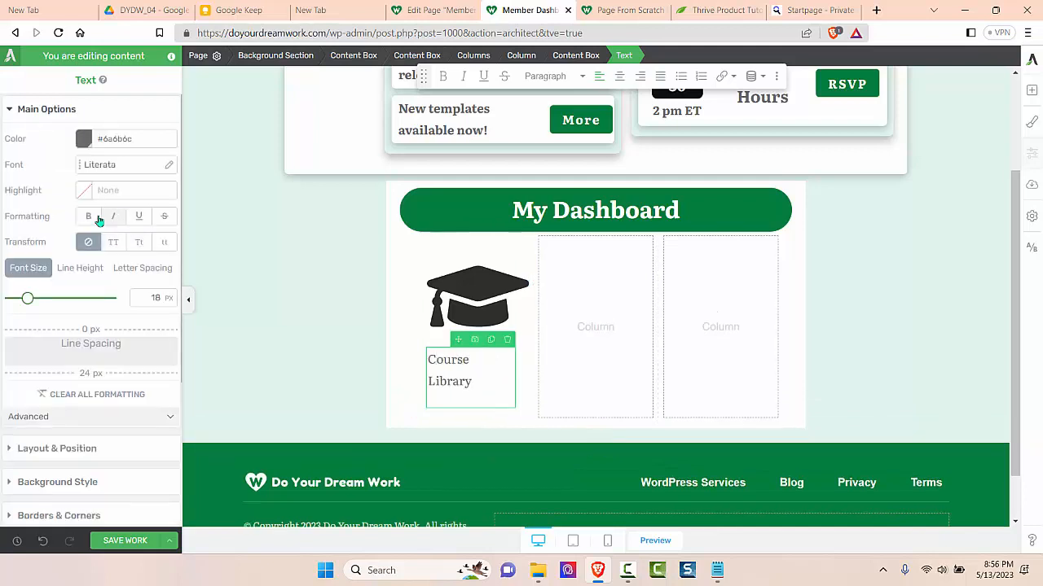
- Make the "Course Library" text bold and centered, and reduce the line spacing below it to 5 px
left_click(88, 219)
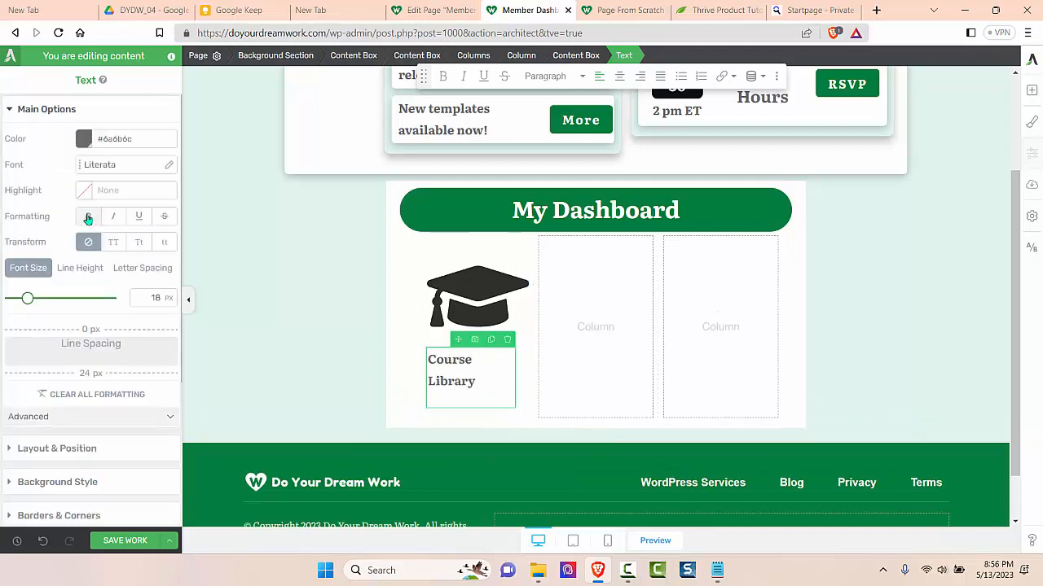
left_click_drag(91, 373, 96, 360)
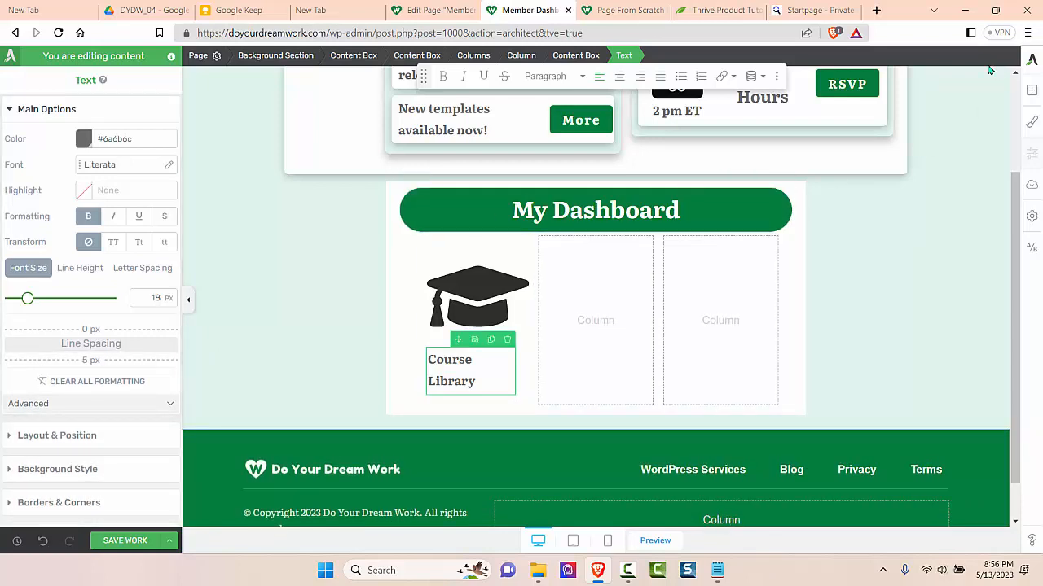
left_click(619, 76)
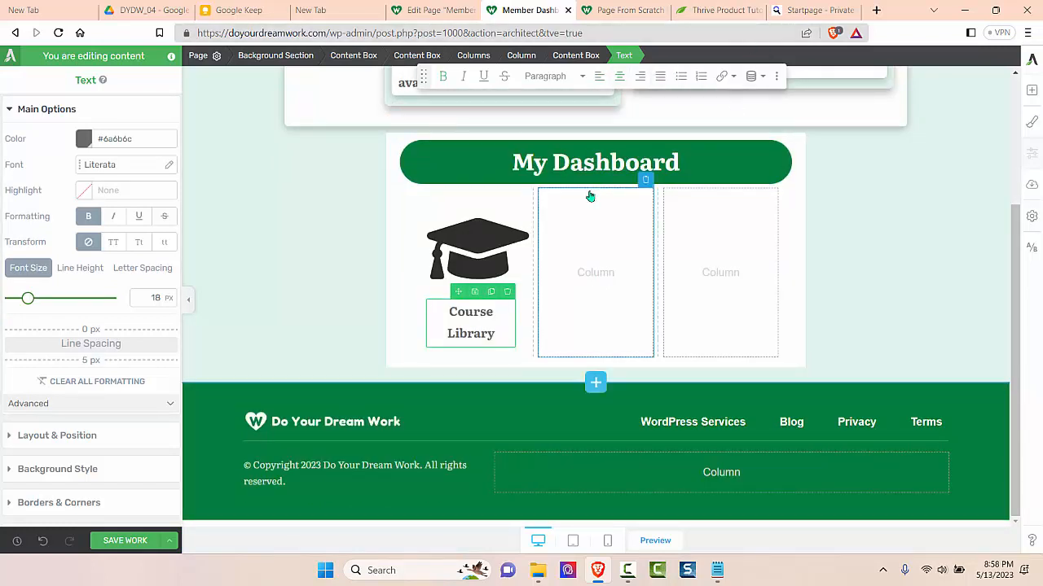
- Add a content box to each of the two empty columns beside the Course Library card
left_click(188, 299)
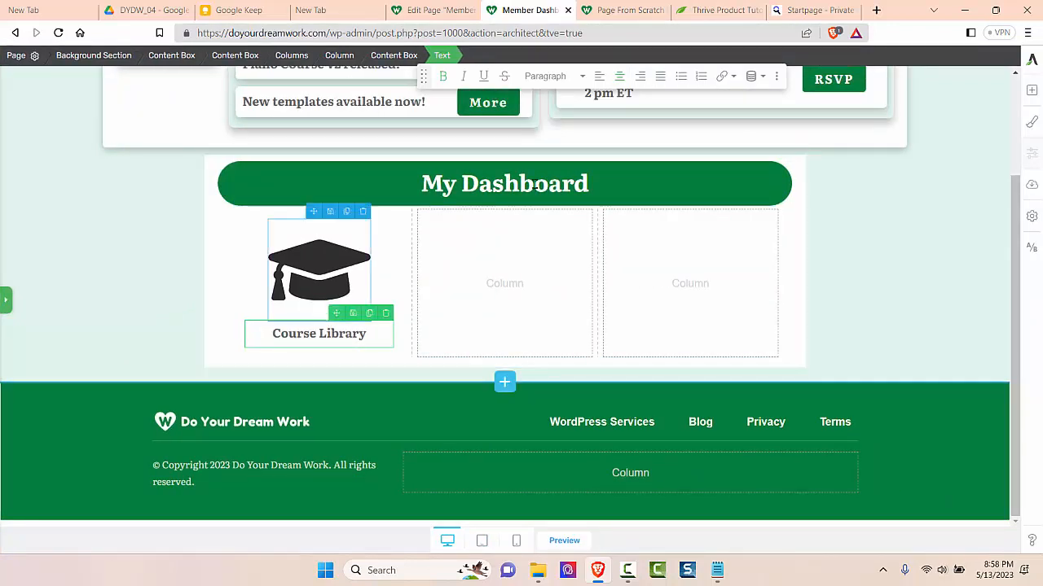
left_click(624, 11)
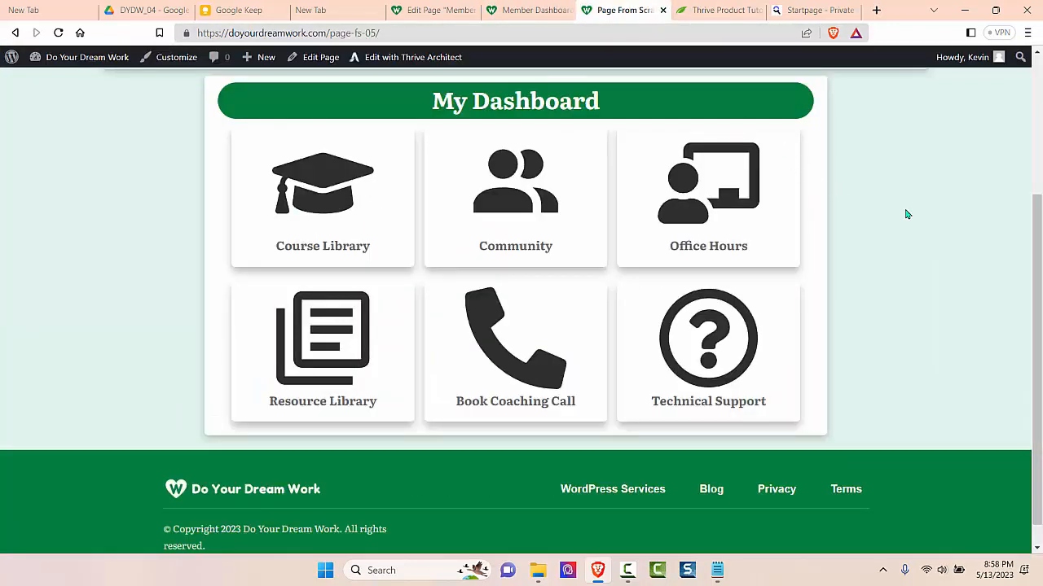
left_click(537, 11)
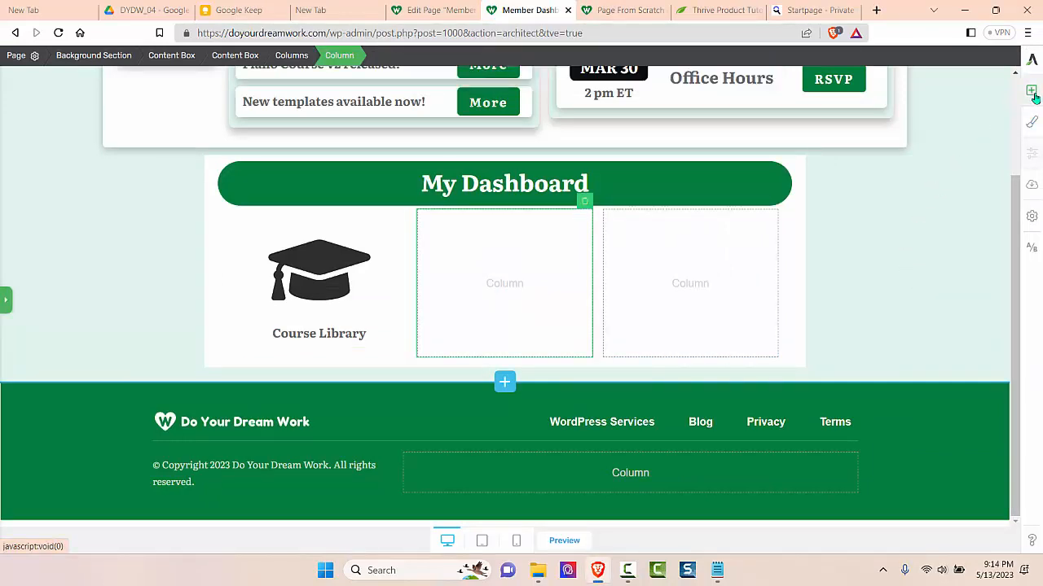
left_click(1033, 97)
left_click_drag(979, 293, 513, 285)
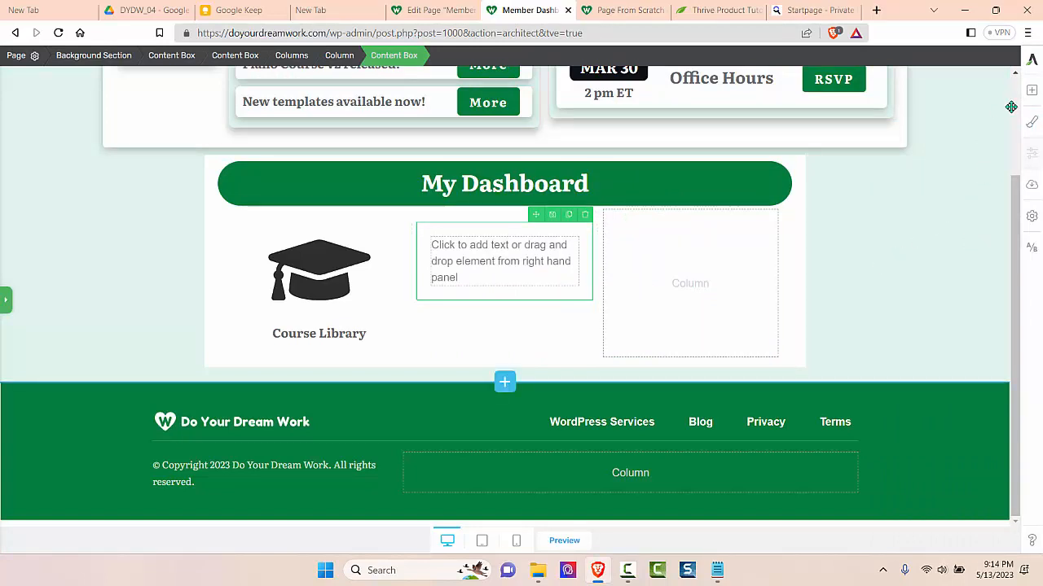
left_click(1031, 89)
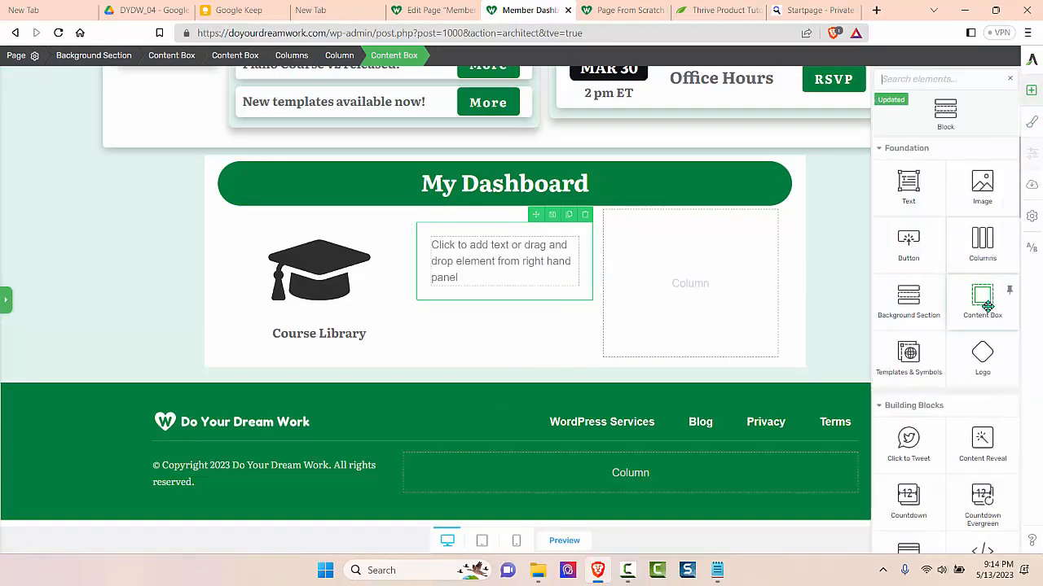
left_click_drag(983, 298, 688, 285)
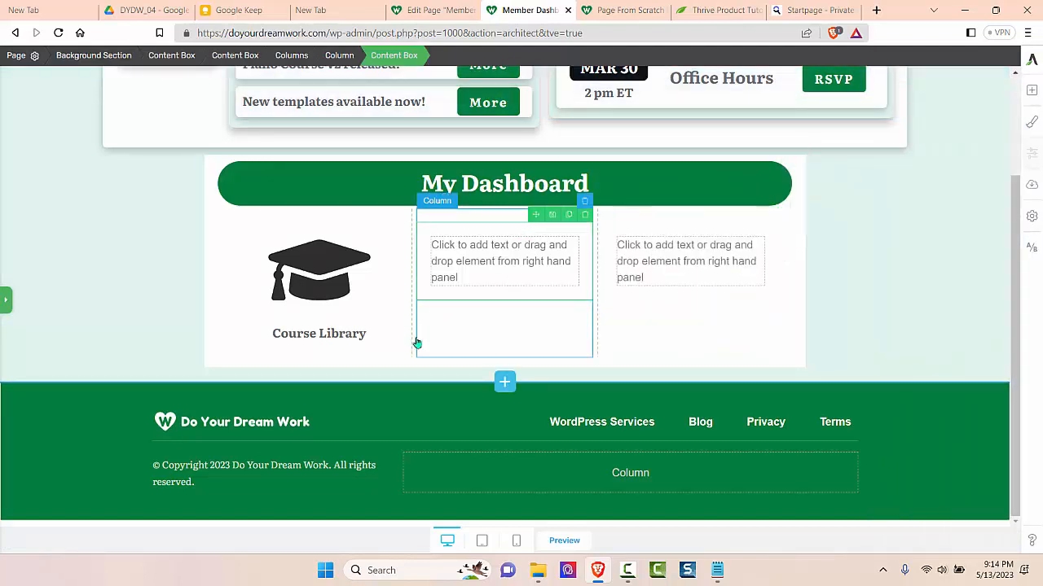
- Set the top and bottom margins of both new content boxes to 5 px and their top and bottom padding to 10 px
left_click(6, 300)
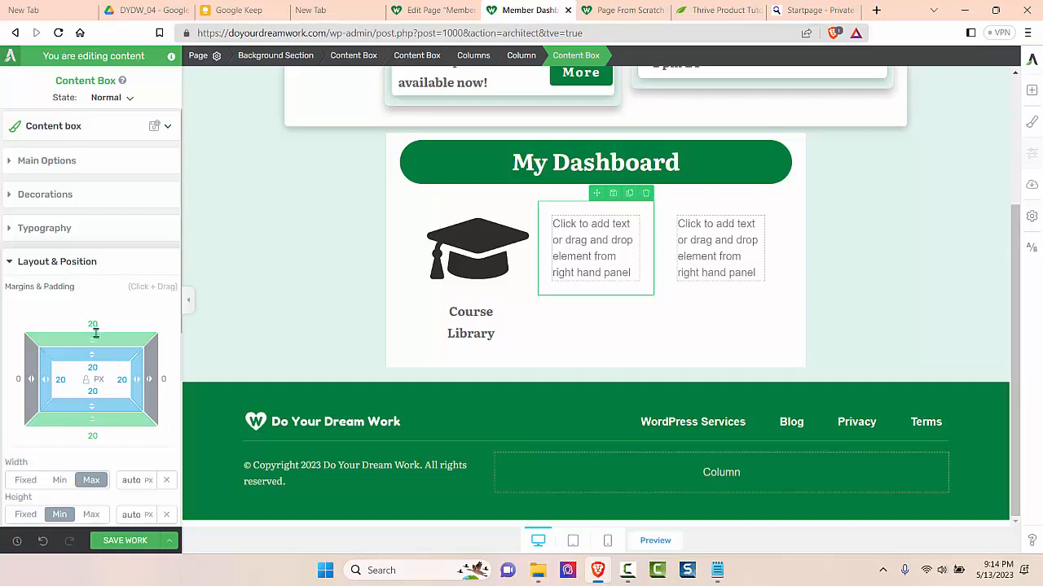
type("5")
left_click(93, 367)
type("10")
left_click(93, 392)
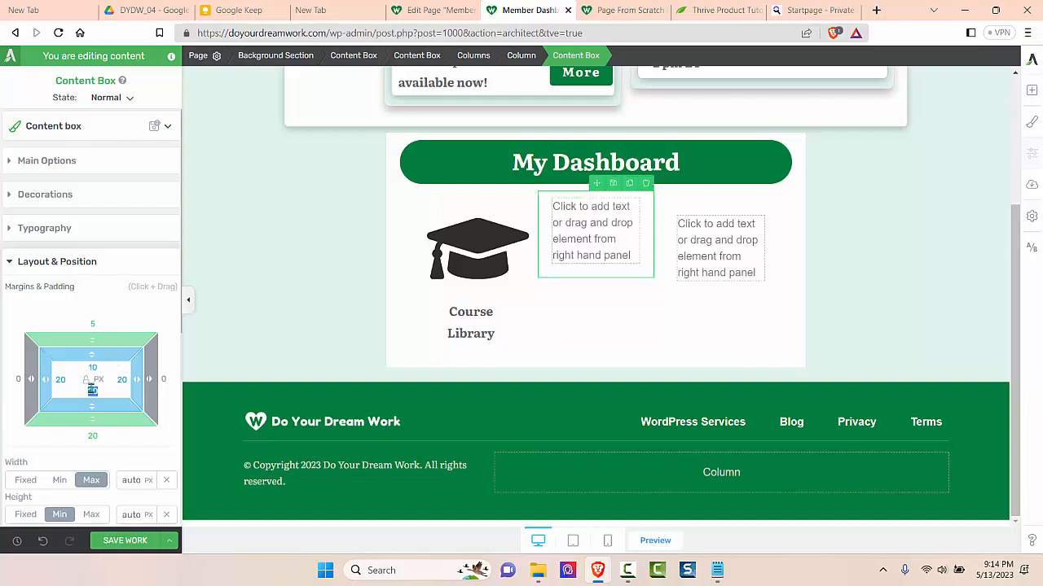
type("10")
left_click(92, 436)
type("5")
left_click(696, 210)
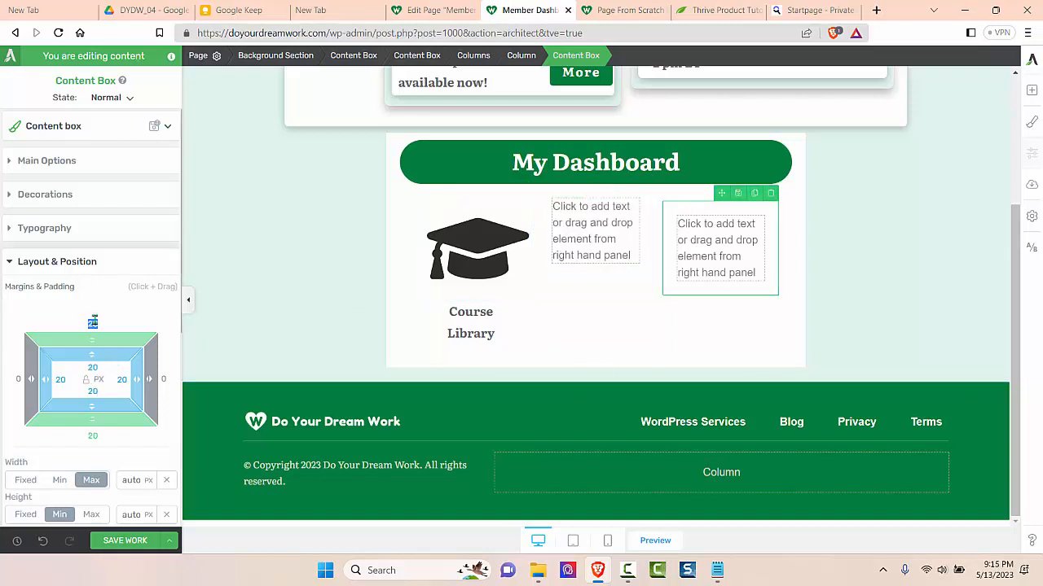
type("5")
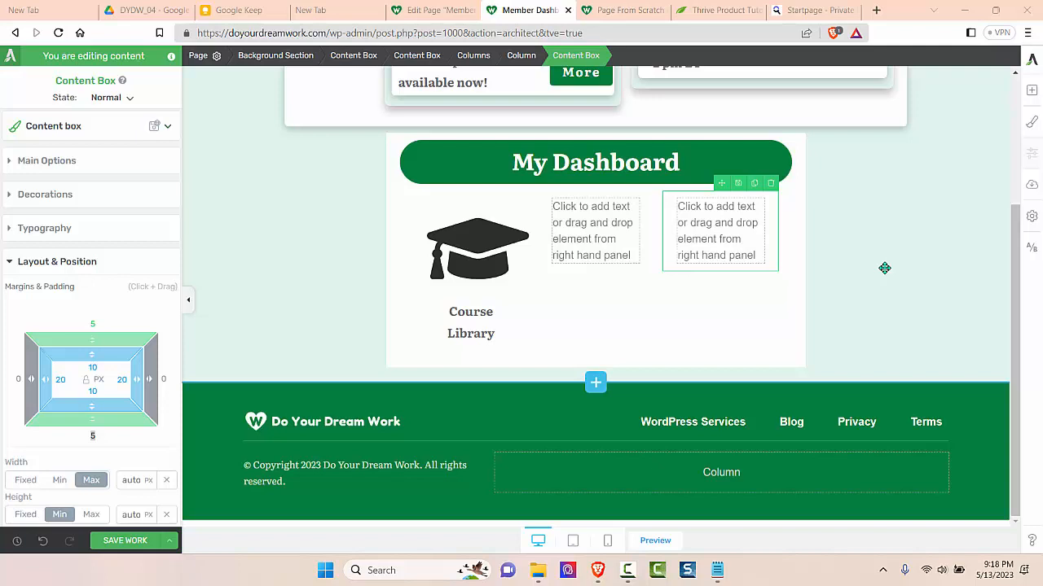
- Add an icon element to the middle content box, using the solid "account multiple" icon
left_click(1032, 91)
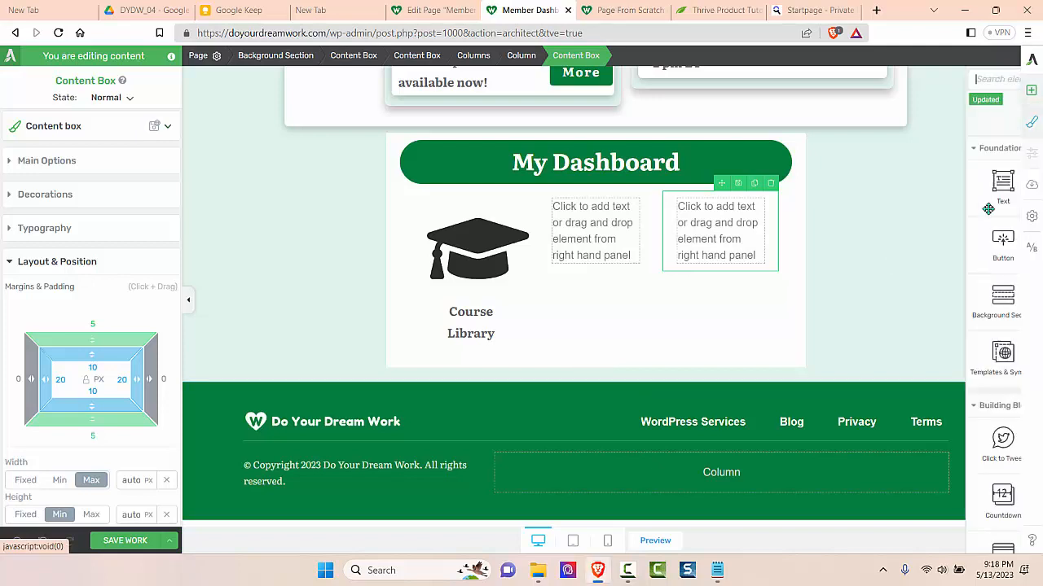
scroll(945, 314, "down", 4)
scroll(949, 334, "down", 2)
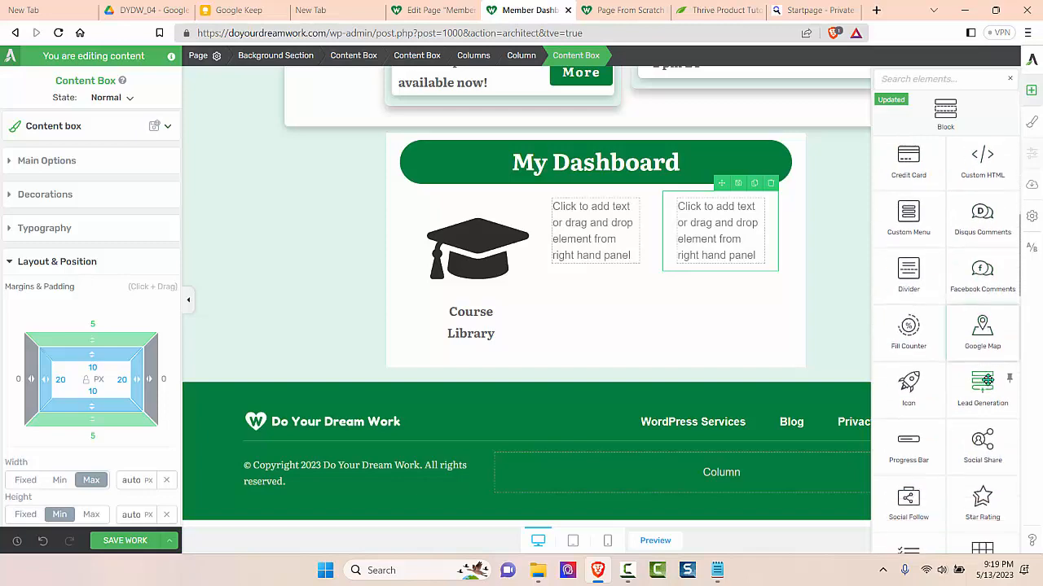
left_click_drag(908, 381, 609, 228)
left_click(187, 71)
type("account multiple")
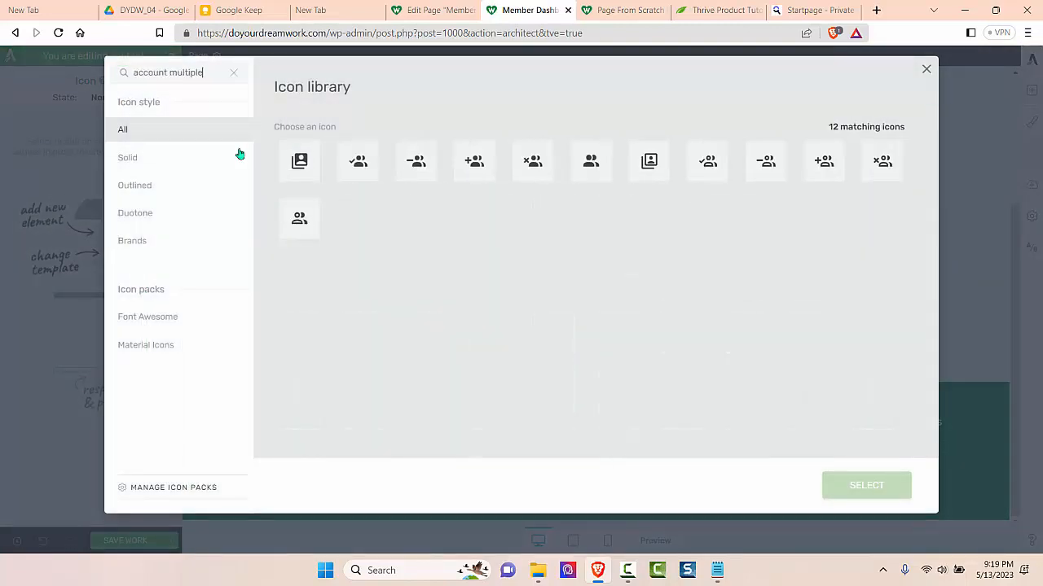
left_click(585, 163)
left_click(847, 487)
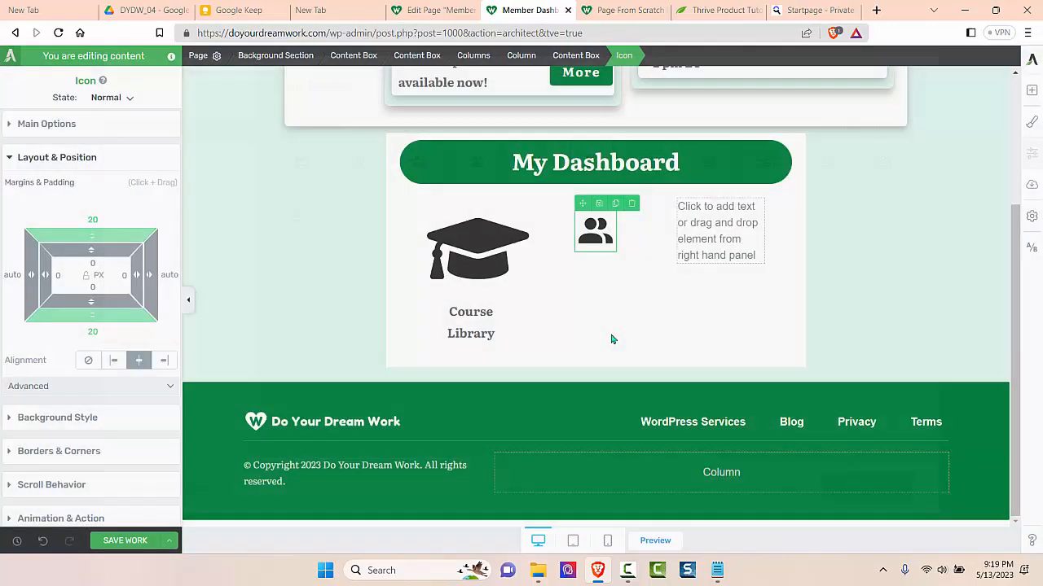
- Set the account-multiple icon's size to 150 px and its top and bottom margins to 0
double_click(153, 280)
type("150")
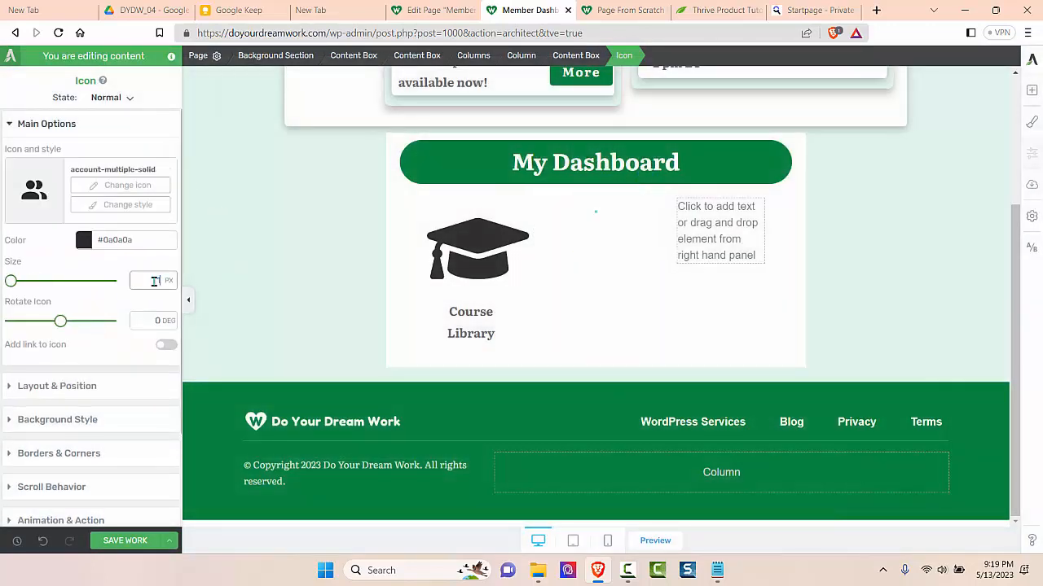
left_click(137, 391)
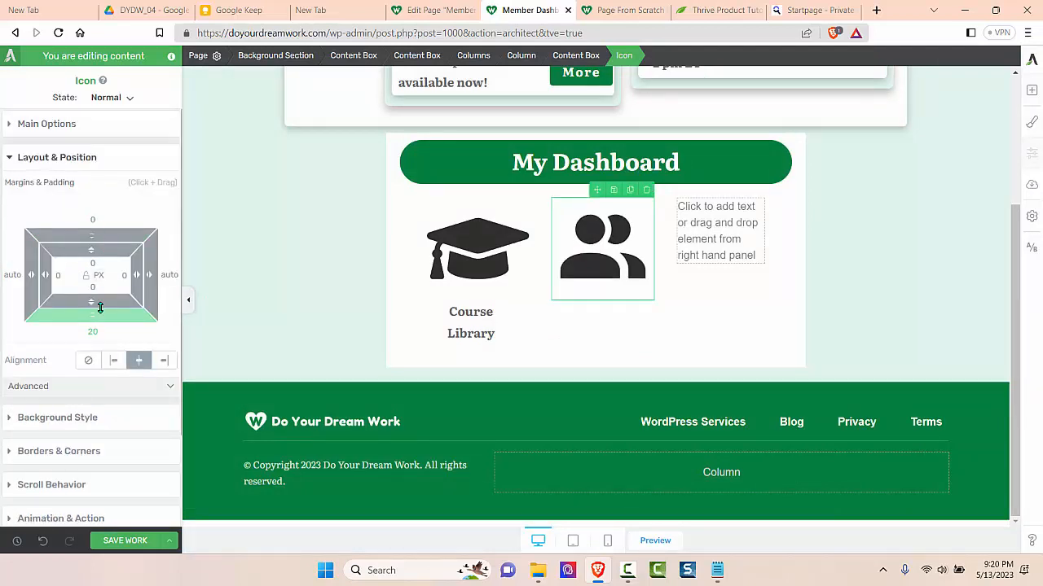
- Add a text element below the account-multiple icon and replace its placeholder with "Community"
left_click(1031, 90)
left_click_drag(907, 183, 628, 354)
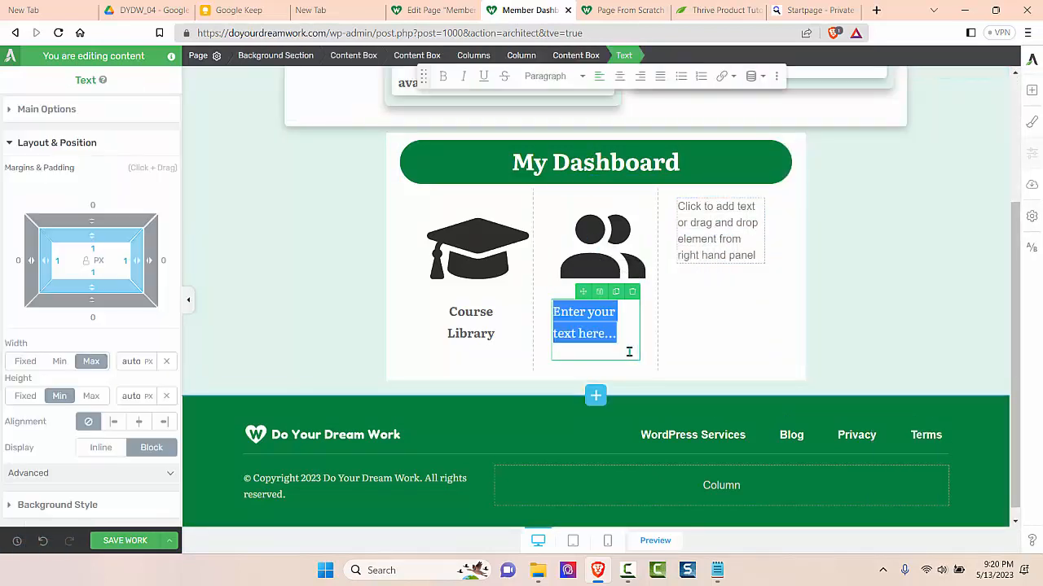
key("BackSpace")
type("Community")
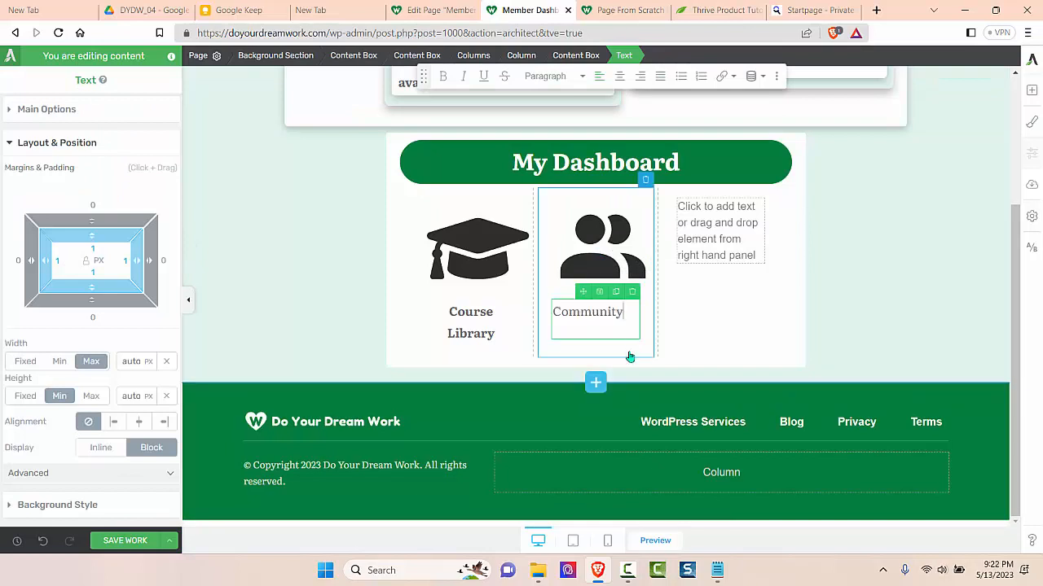
- Make the "Community" text bold and centered, and reduce the line spacing below it to 5 px
left_click(93, 109)
left_click(88, 215)
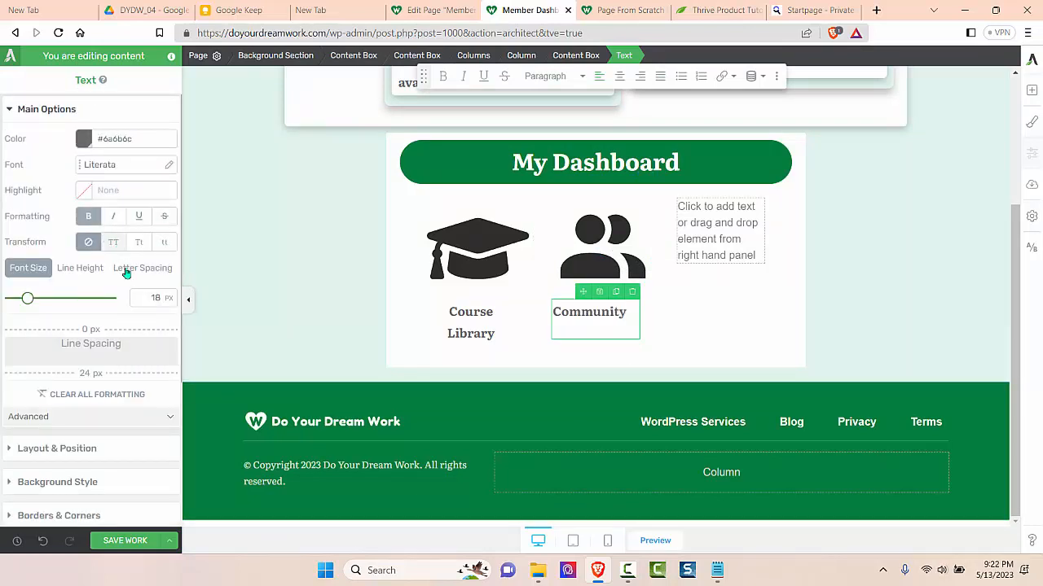
left_click_drag(96, 373, 97, 361)
left_click(620, 76)
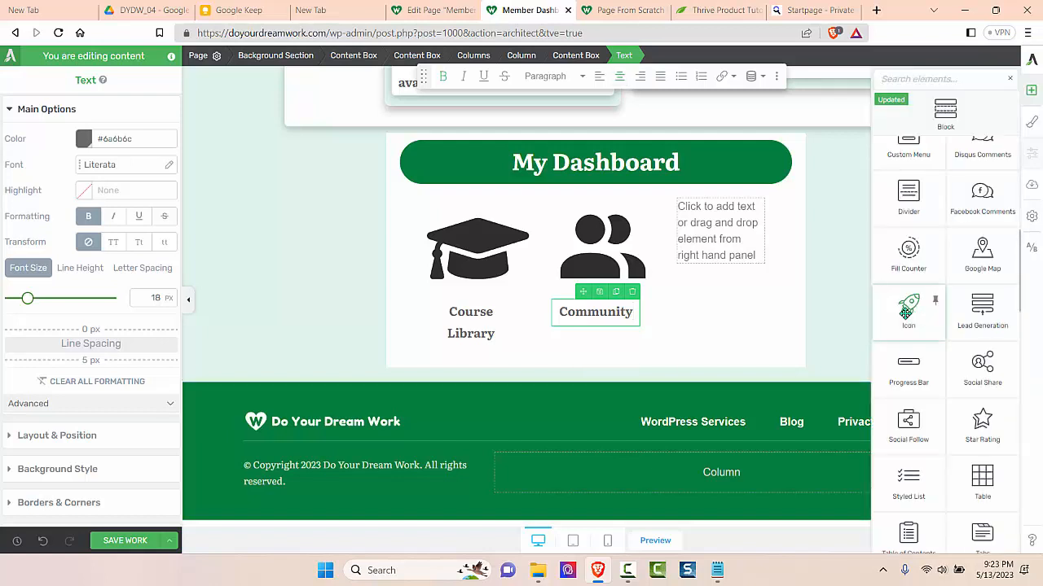
- Add an icon element to the third content box, searching "chalk" and choosing the solid chalkboard teacher icon
left_click_drag(905, 303, 719, 236)
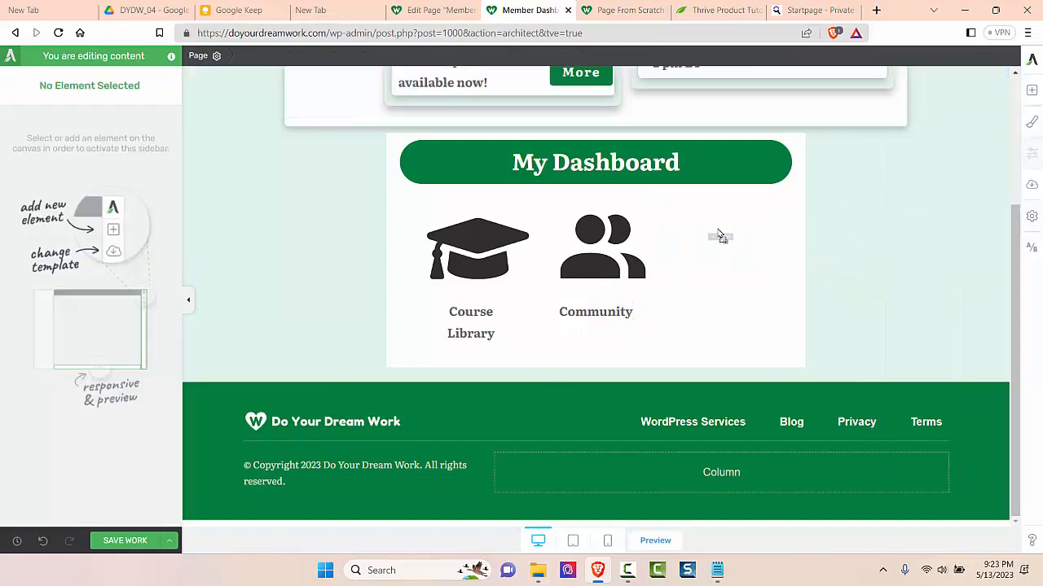
type("chalk")
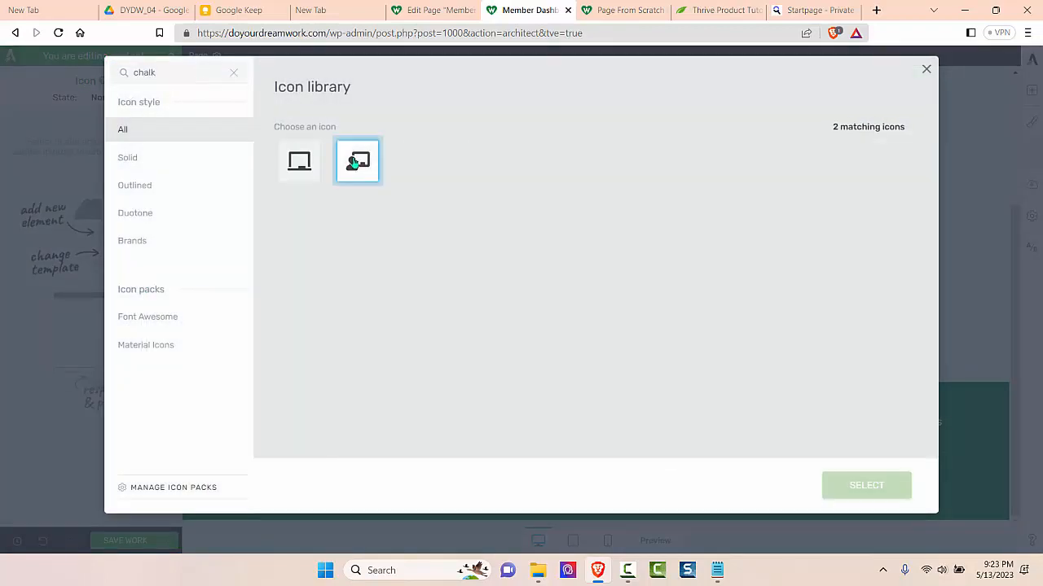
left_click(353, 161)
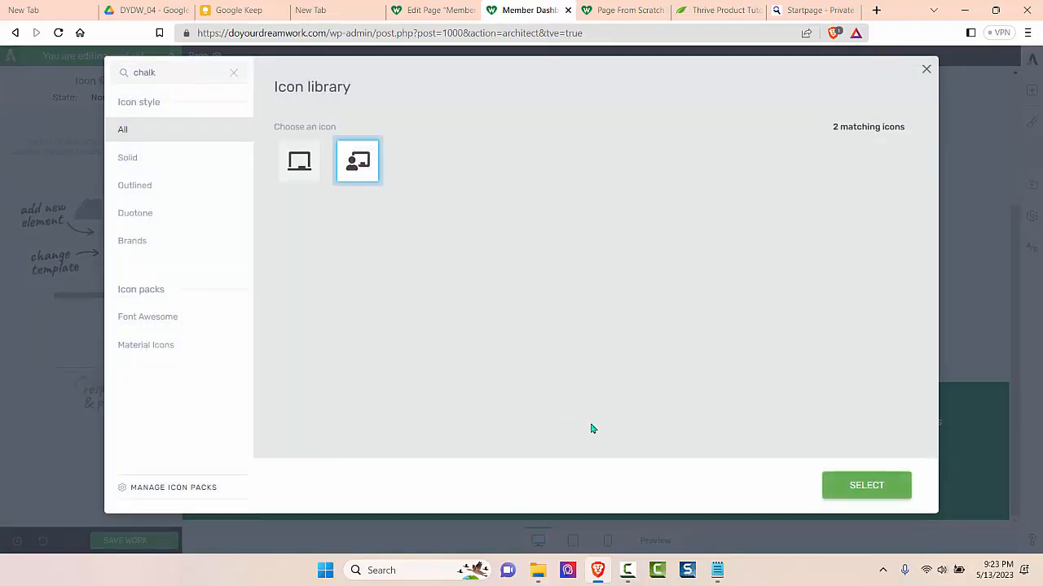
left_click(868, 493)
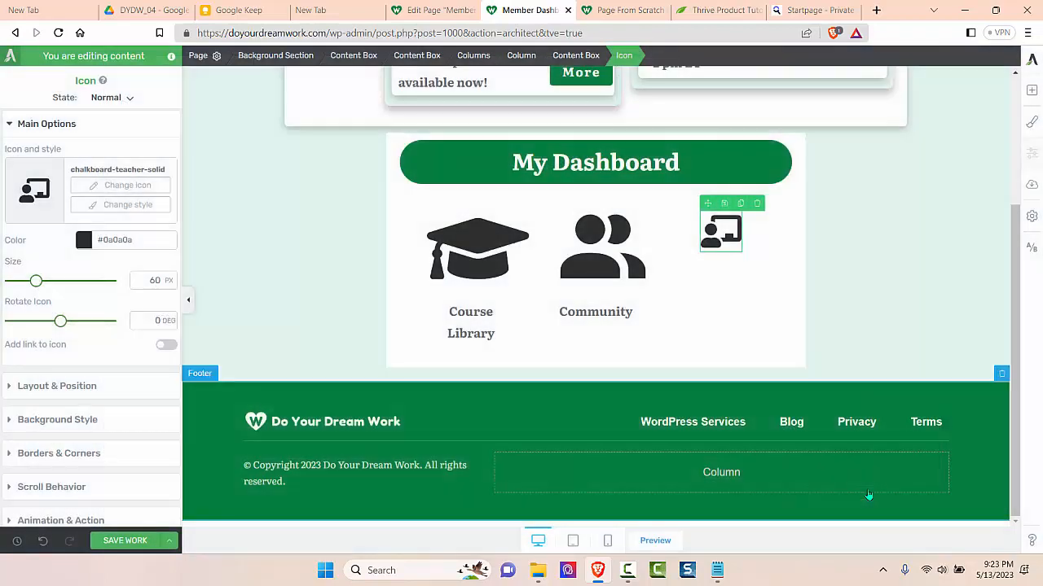
- Set the chalkboard teacher icon's size to 150 px and its top and bottom margins to 0
double_click(156, 284)
type("150")
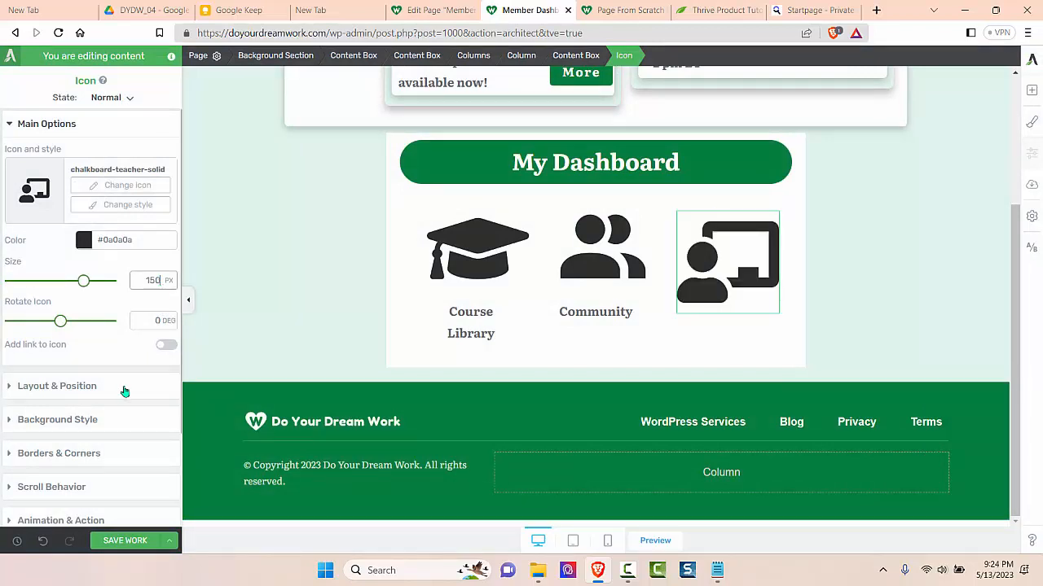
left_click(123, 388)
left_click(92, 218)
left_click(95, 331)
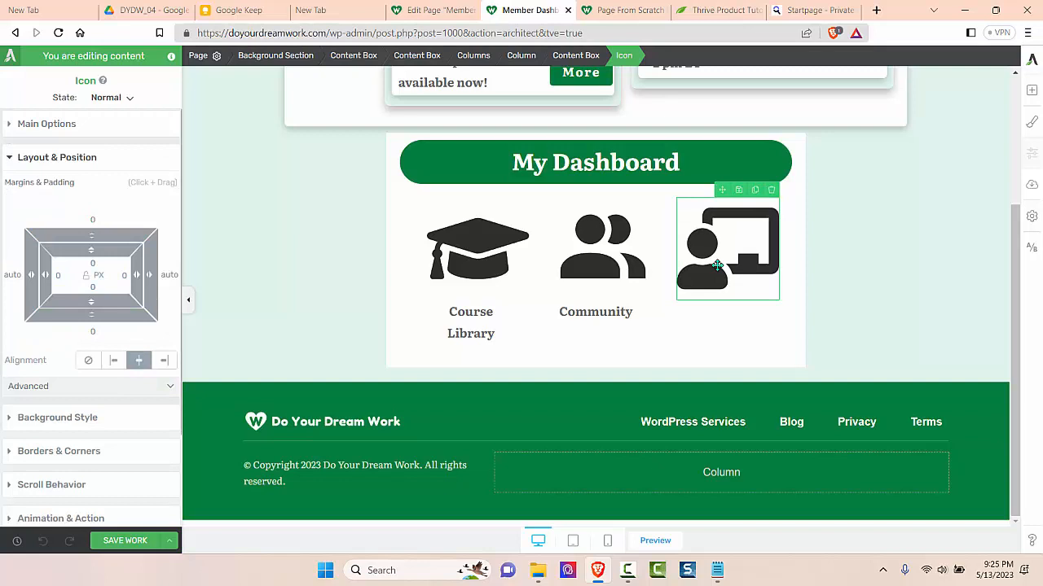
- Duplicate the "Community" text element and move the copy below the chalkboard teacher icon
left_click(617, 310)
left_click(616, 292)
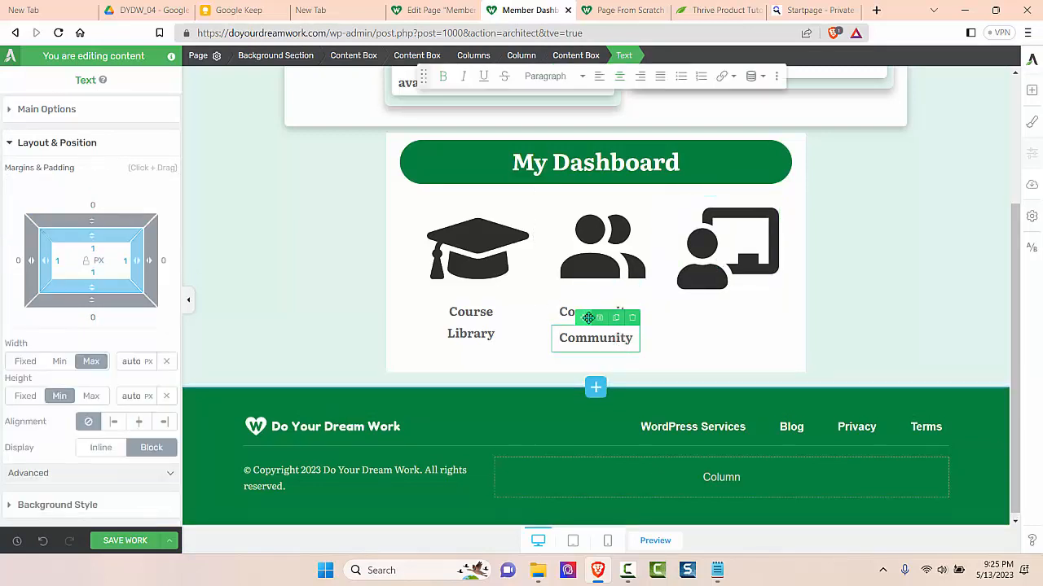
left_click_drag(617, 337, 705, 303)
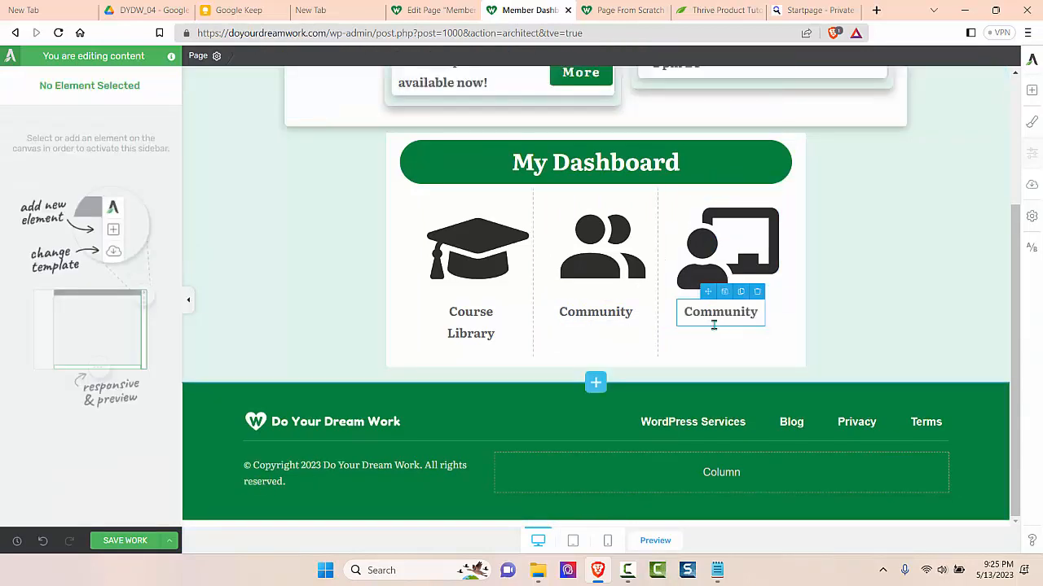
- Replace the copied label under the chalkboard teacher icon with "Office Hours"
left_click(756, 312)
key("BackSpace")
key("BackSpace")
key("BackSpace")
key("BackSpace")
key("BackSpace")
key("BackSpace")
key("BackSpace")
key("BackSpace")
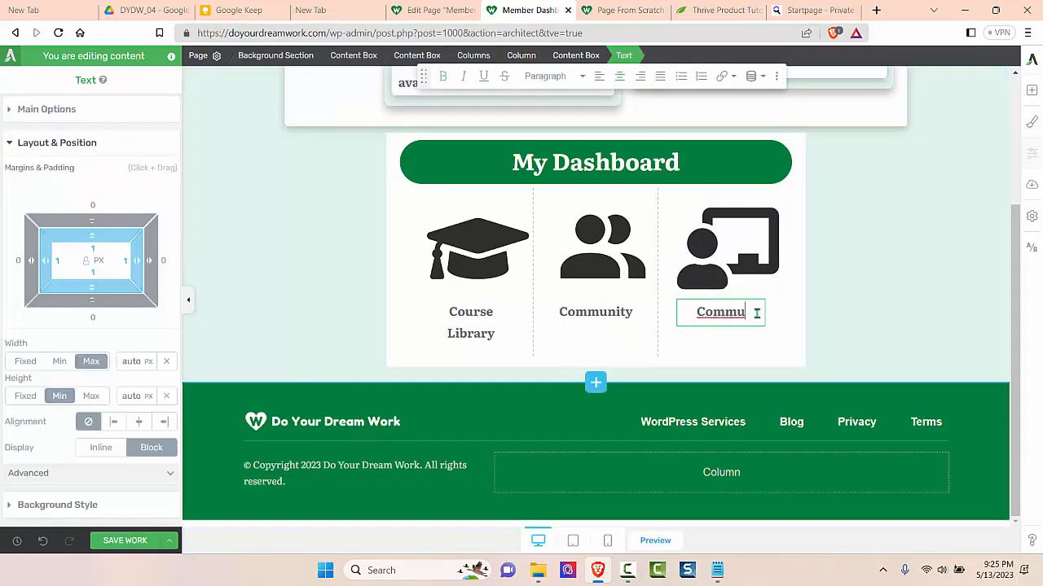
type("Office Hours")
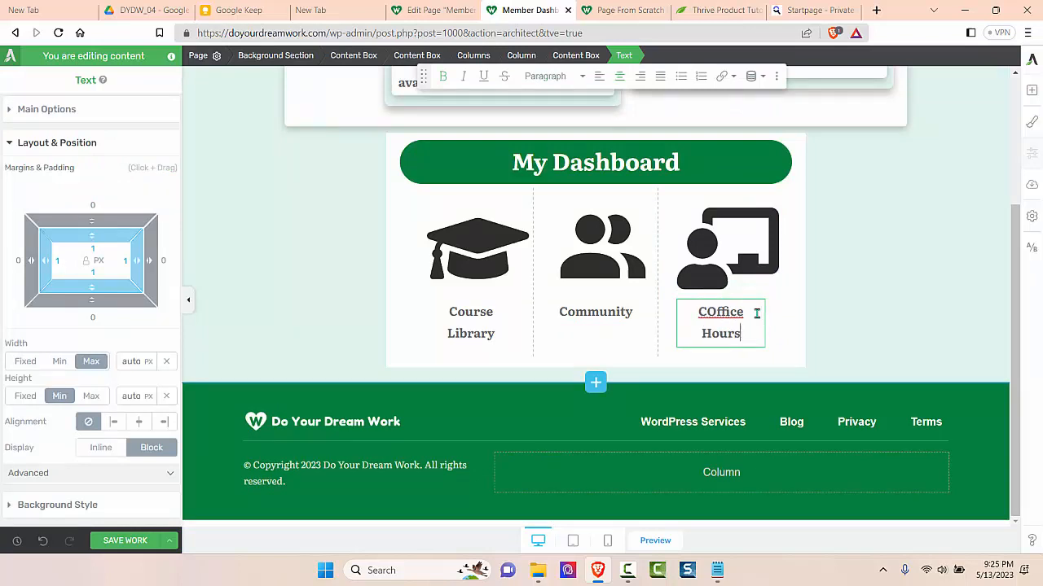
left_click(704, 313)
key("BackSpace")
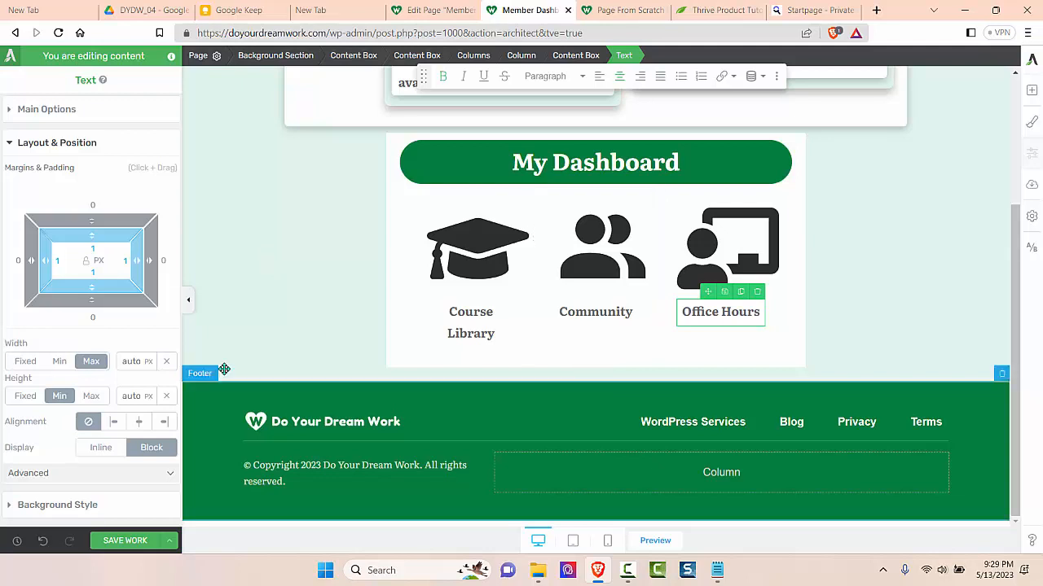
- Add a drop shadow to the Course Library and Community content boxes
scroll(128, 401, "down", 3)
left_click(100, 443)
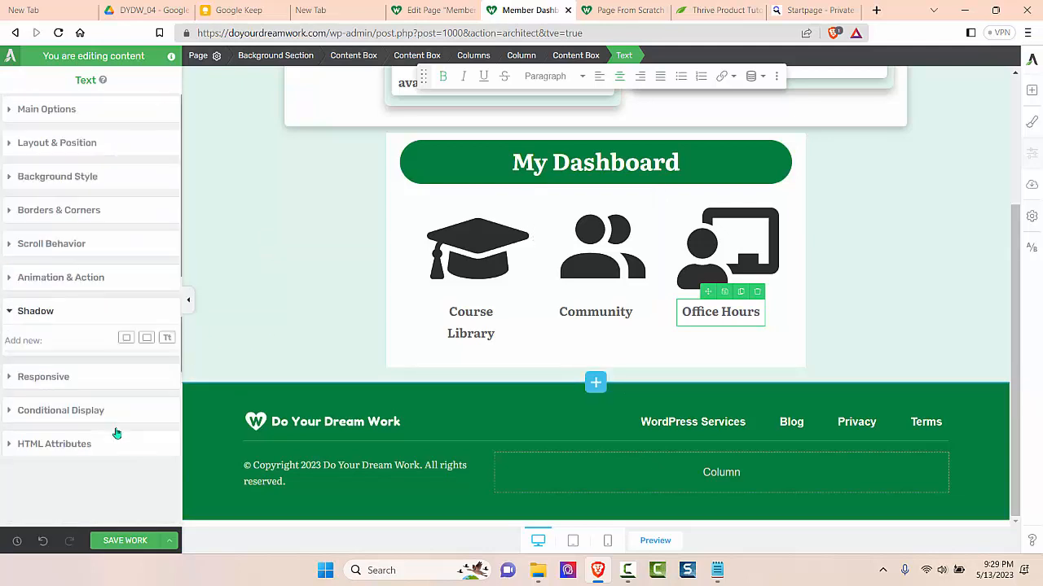
left_click(418, 210)
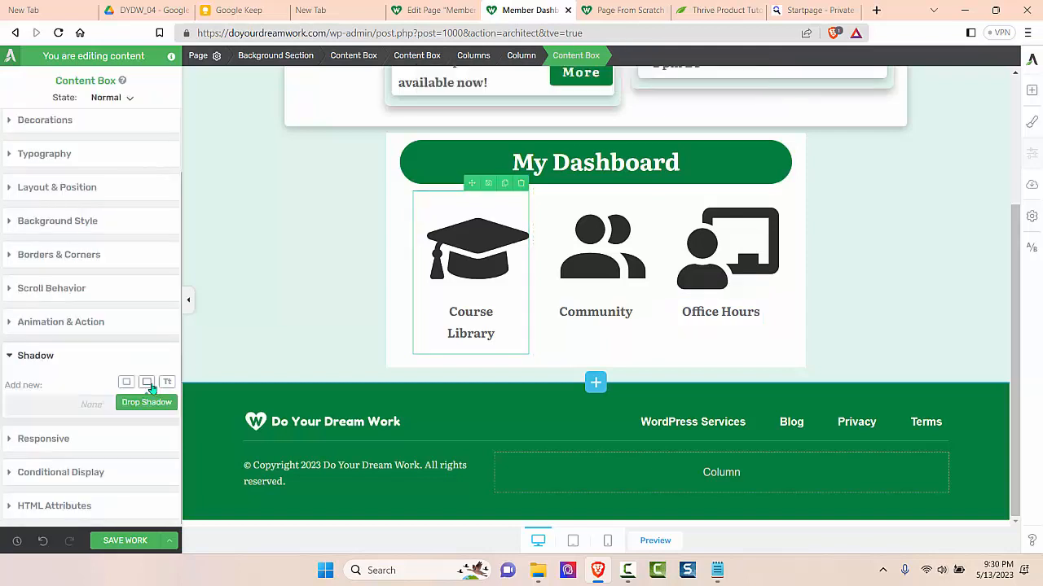
left_click(151, 387)
left_click(545, 195)
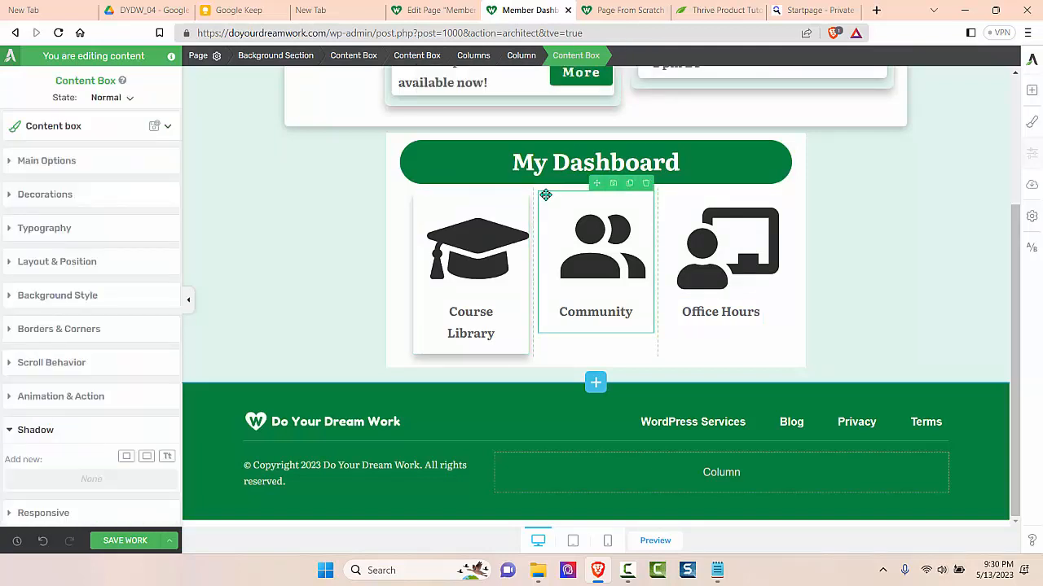
left_click(147, 461)
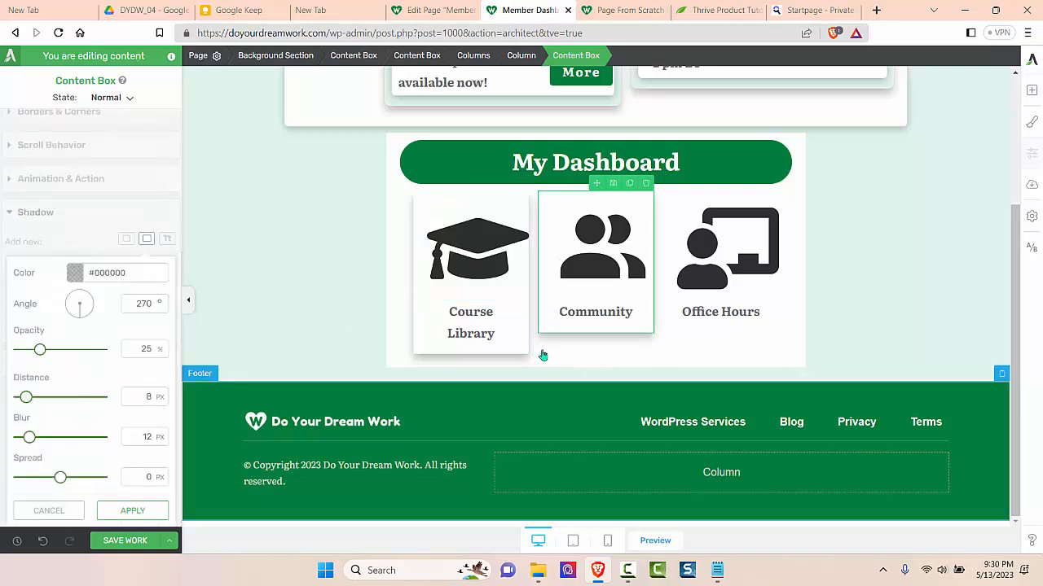
- Add a drop shadow to the Office Hours content box and compare the card row with the reference page
left_click(668, 199)
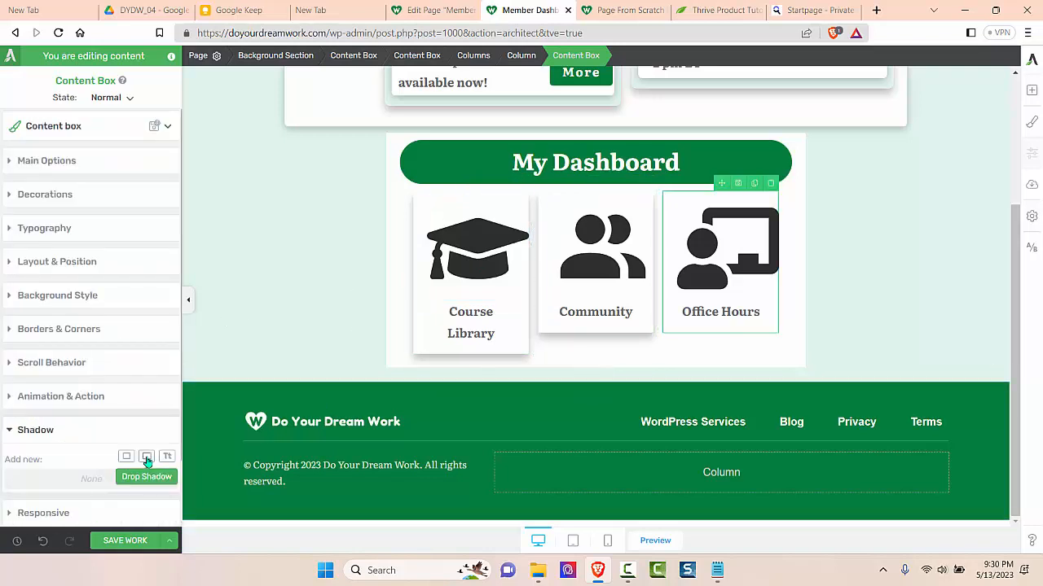
left_click(146, 458)
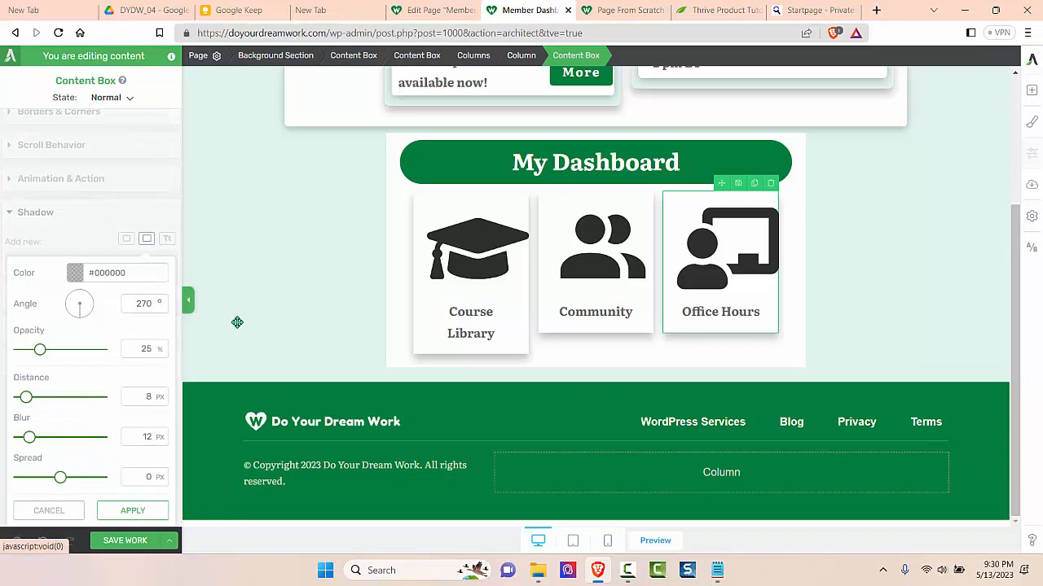
left_click(189, 301)
left_click(624, 9)
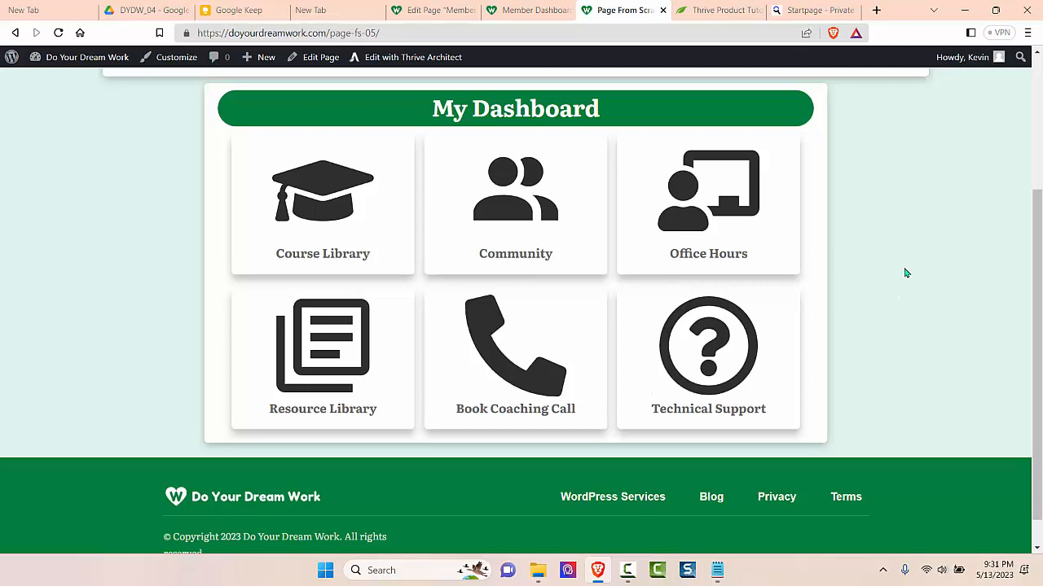
left_click(509, 15)
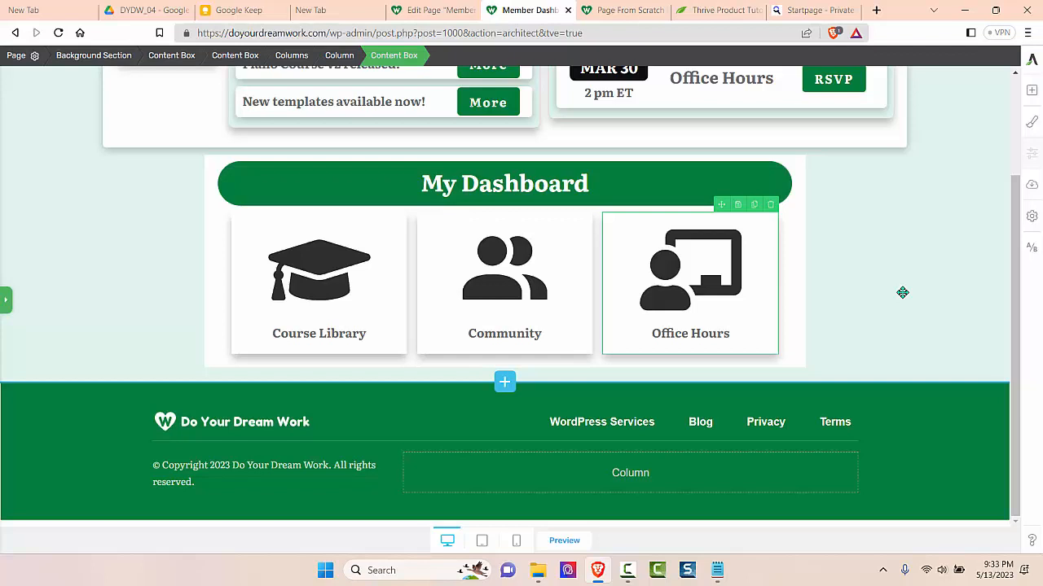
- Duplicate the inner content box that holds the Course Library, Community and Office Hours cards
left_click(7, 299)
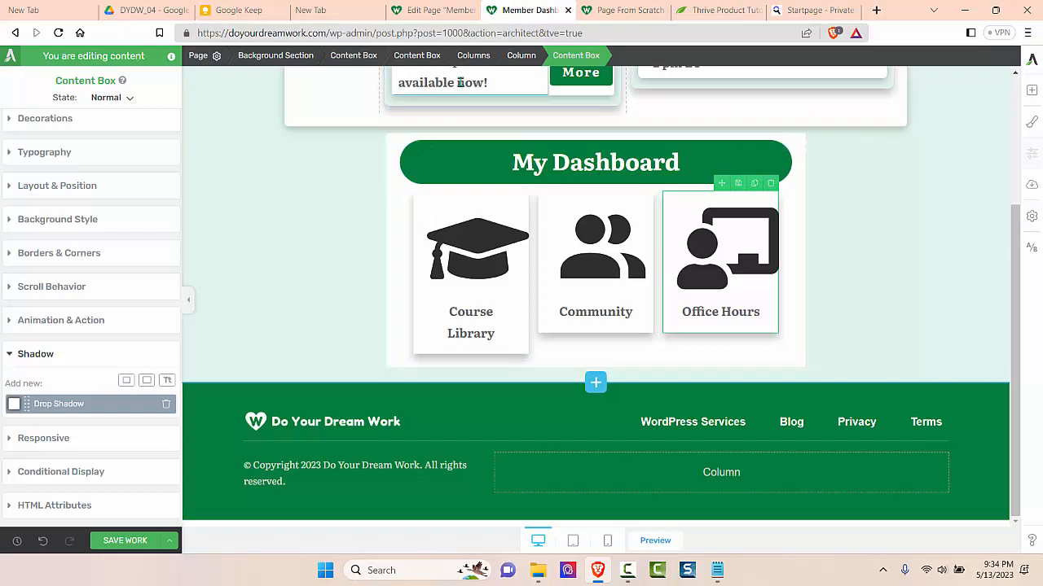
left_click(417, 55)
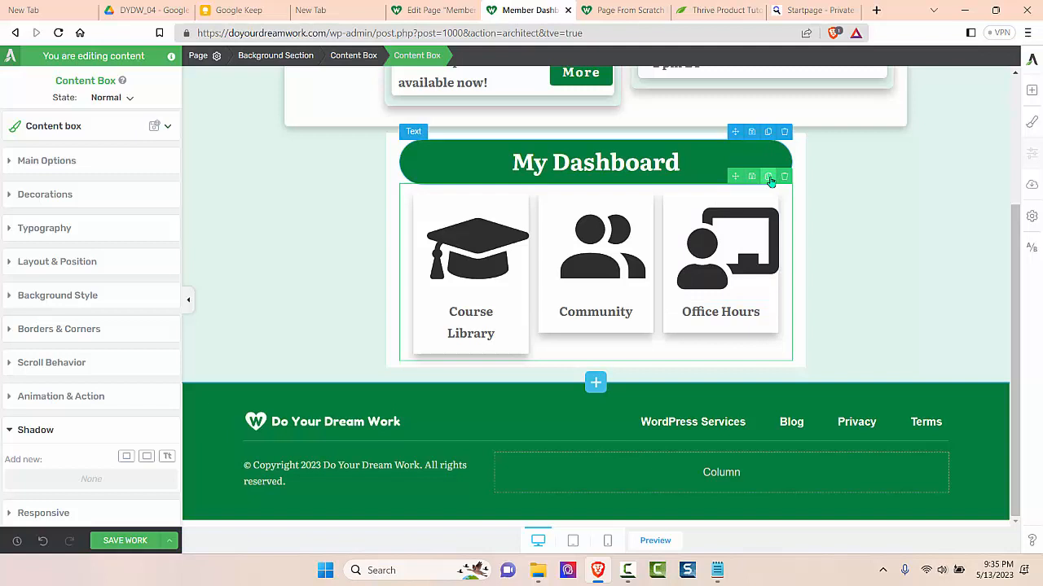
left_click(769, 178)
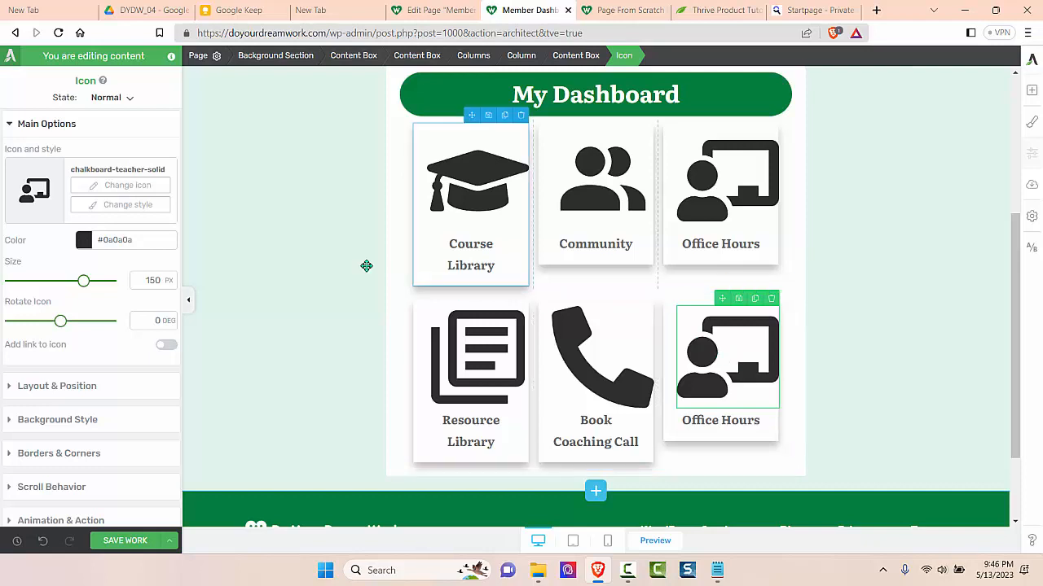
- Change the last card's icon in the second row to question-circle-outlined and its label to "Technical Support"
left_click(109, 187)
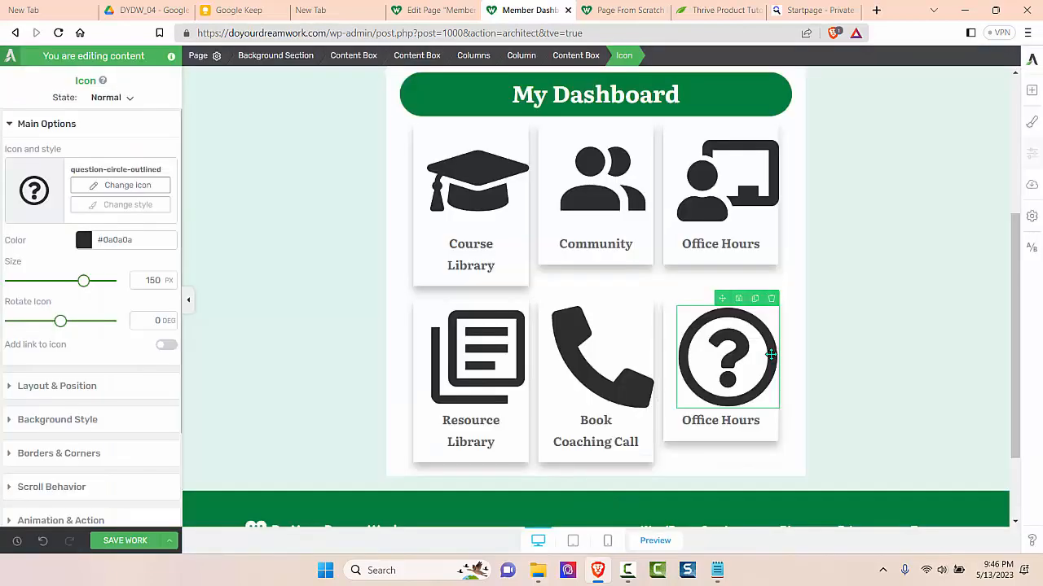
triple_click(722, 421)
type("Technical Support")
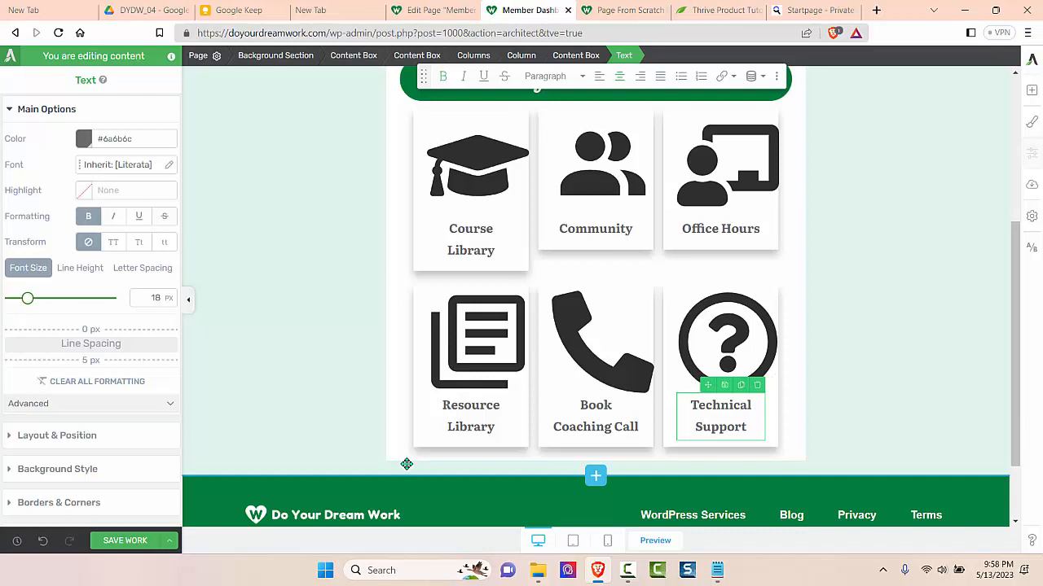
scroll(114, 413, "down", 2)
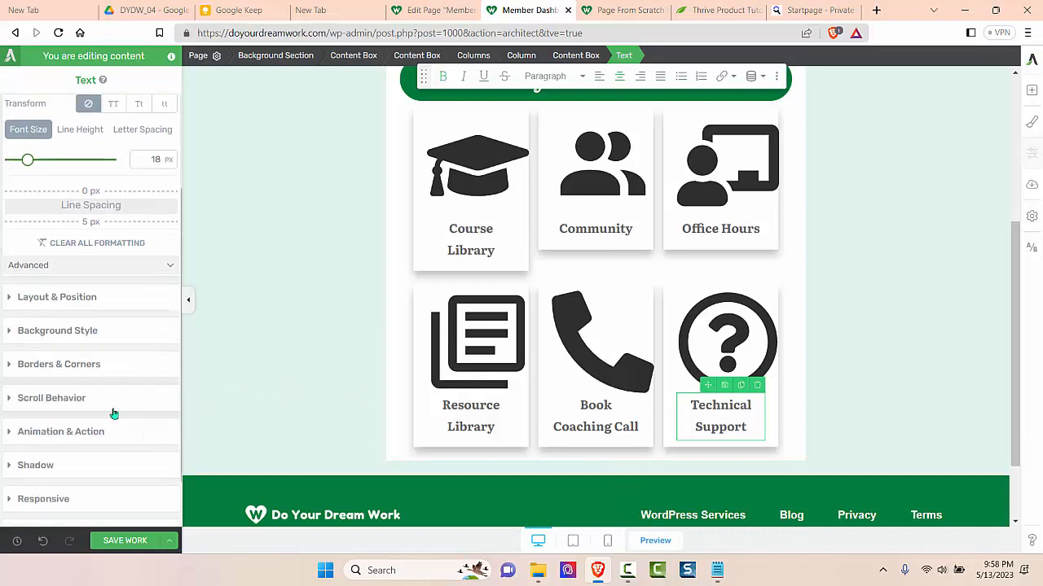
scroll(114, 414, "down", 1)
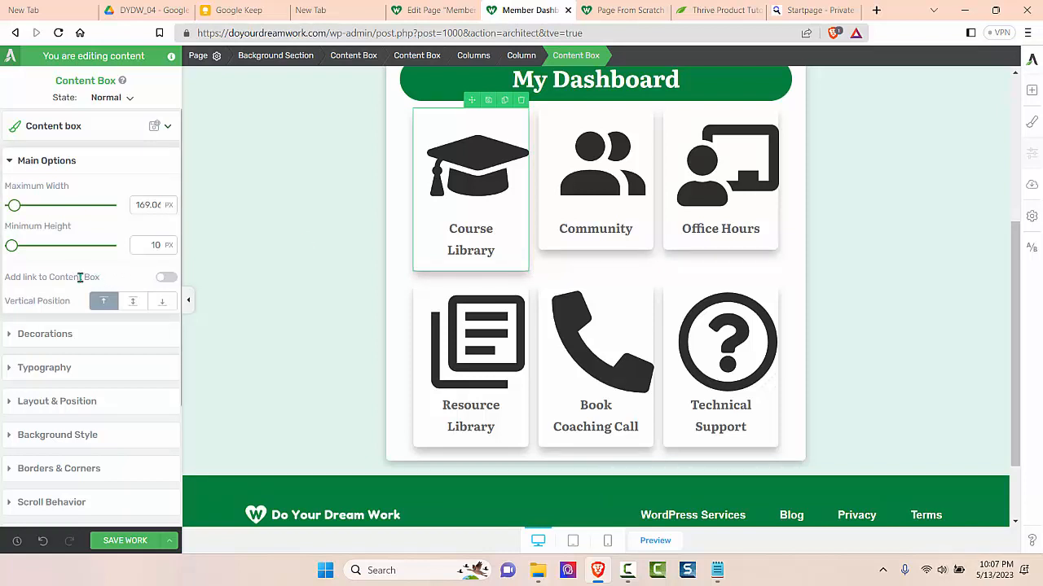
- Enable the link option on the Course Library content box and undo it
left_click(167, 278)
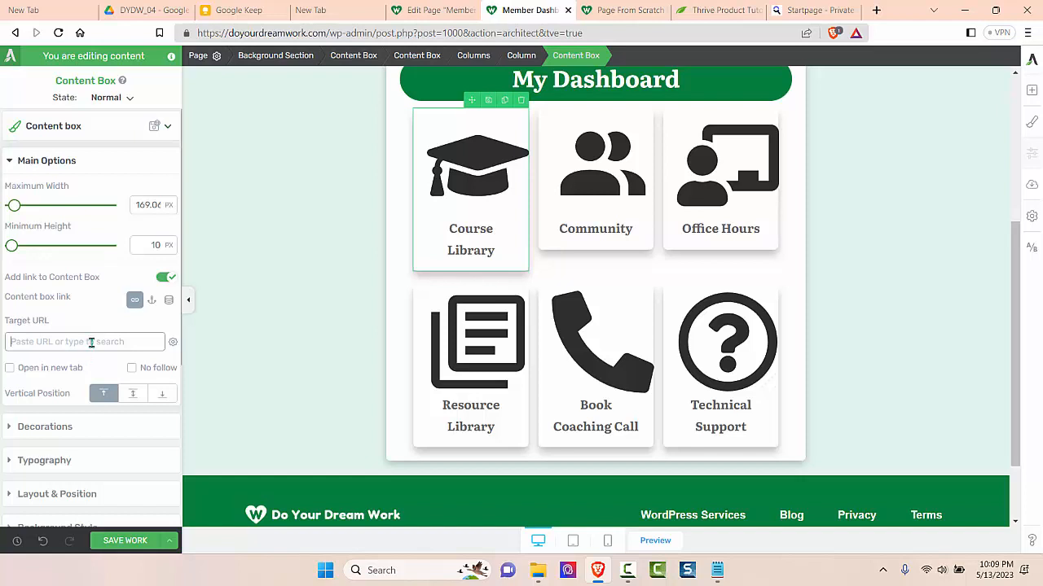
key("ctrl+z")
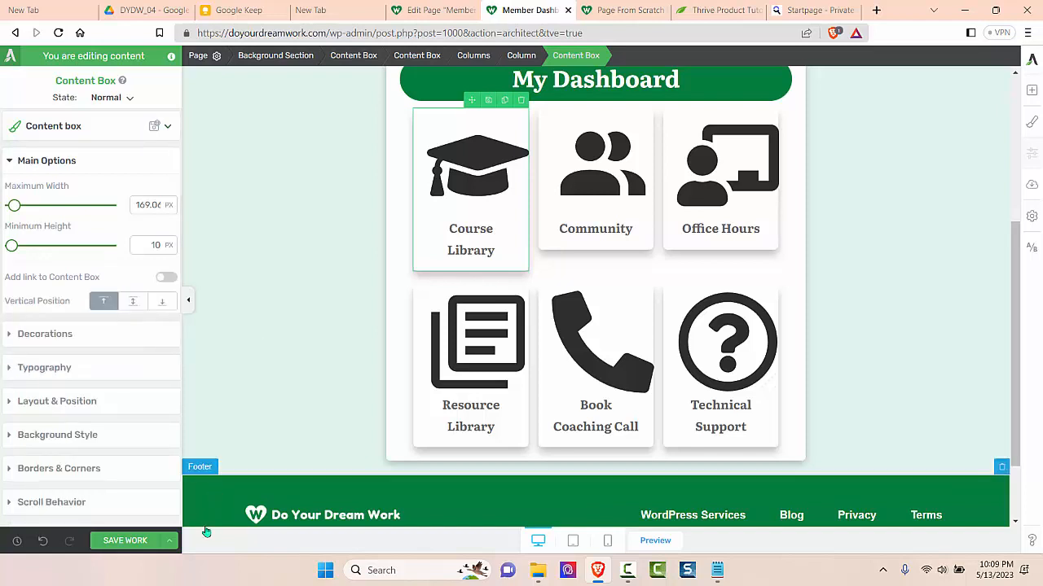
- Save and preview the member dashboard page, and compare its layout with the reference page
left_click(173, 544)
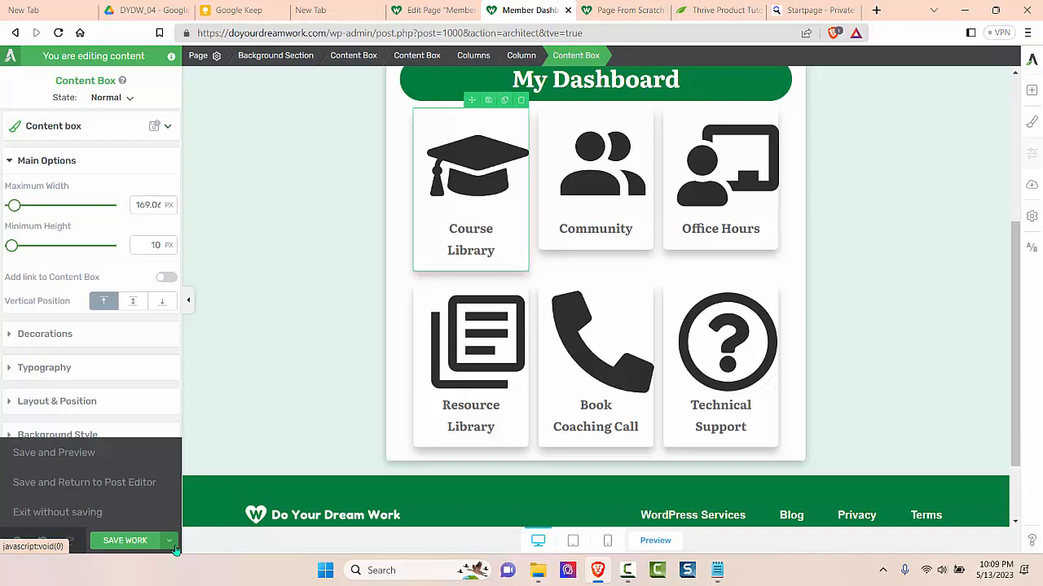
left_click(88, 452)
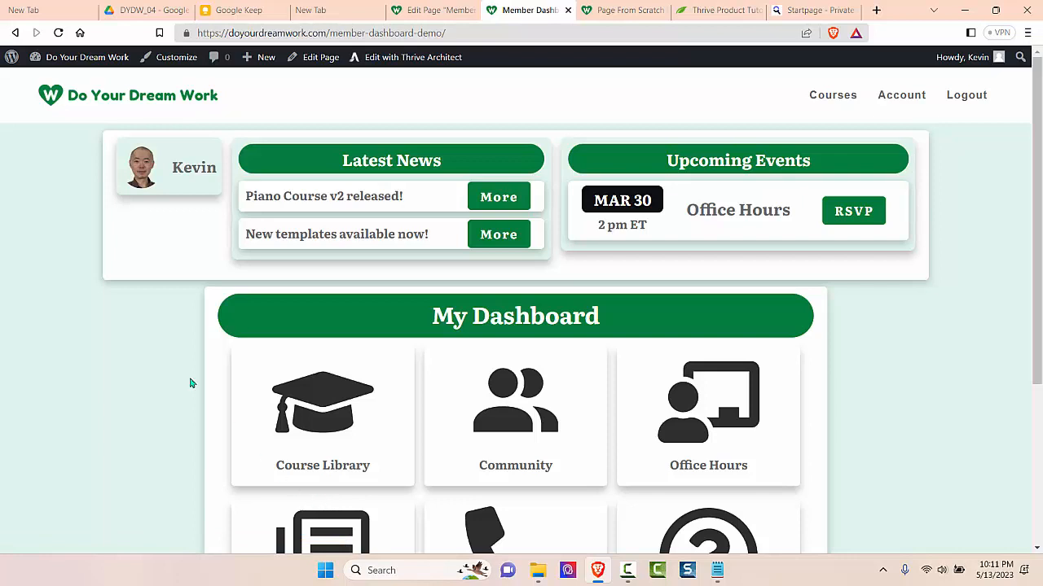
scroll(191, 382, "down", 2)
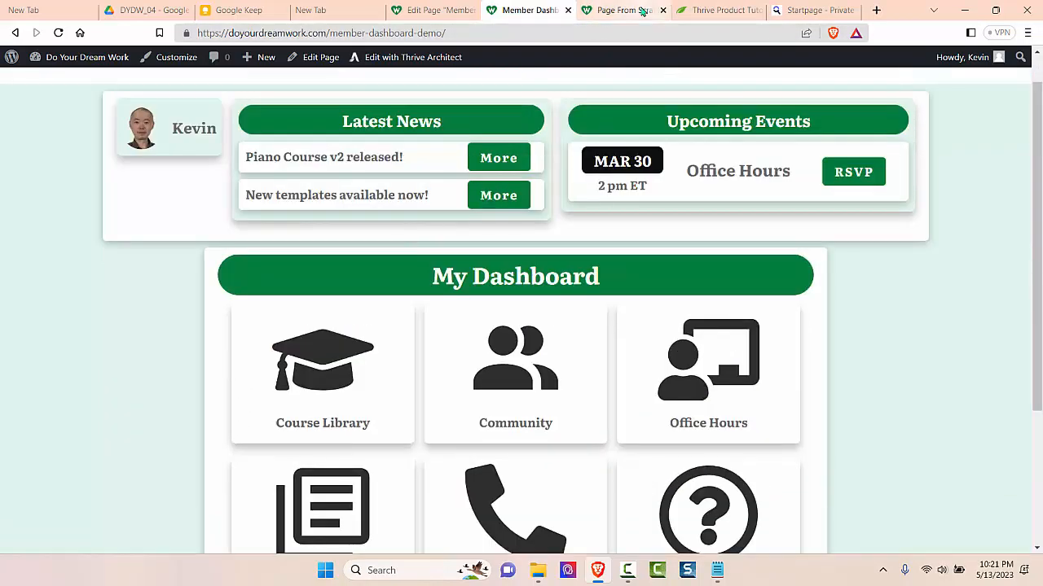
left_click(619, 10)
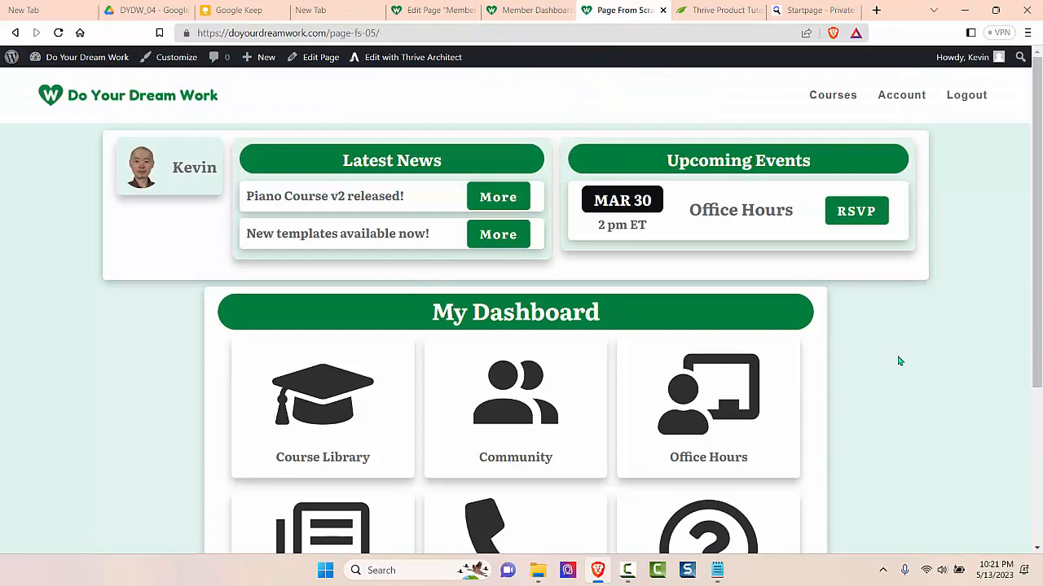
scroll(900, 360, "down", 3)
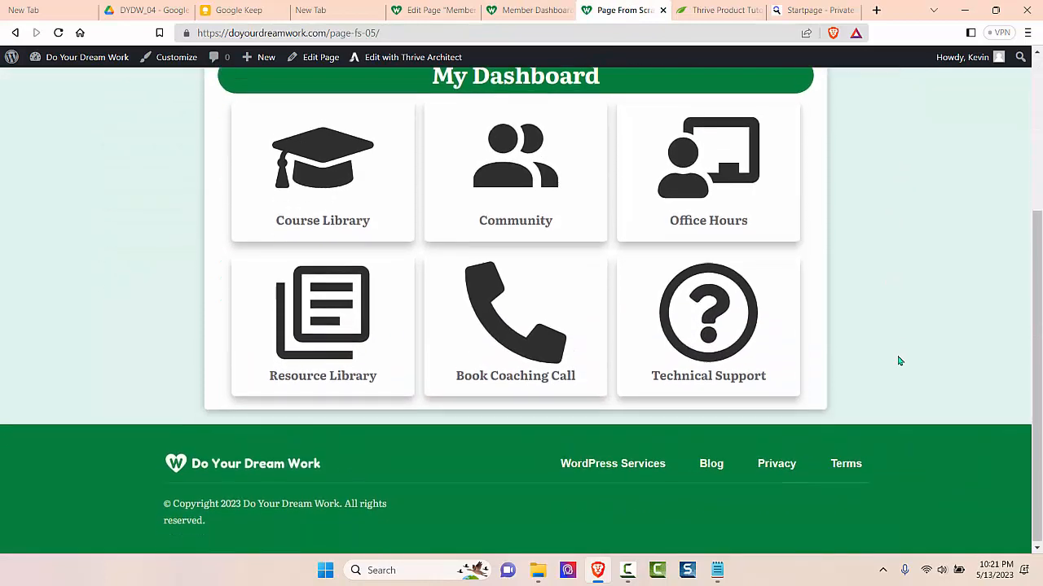
scroll(900, 361, "up", 3)
key("ctrl+shift+Tab")
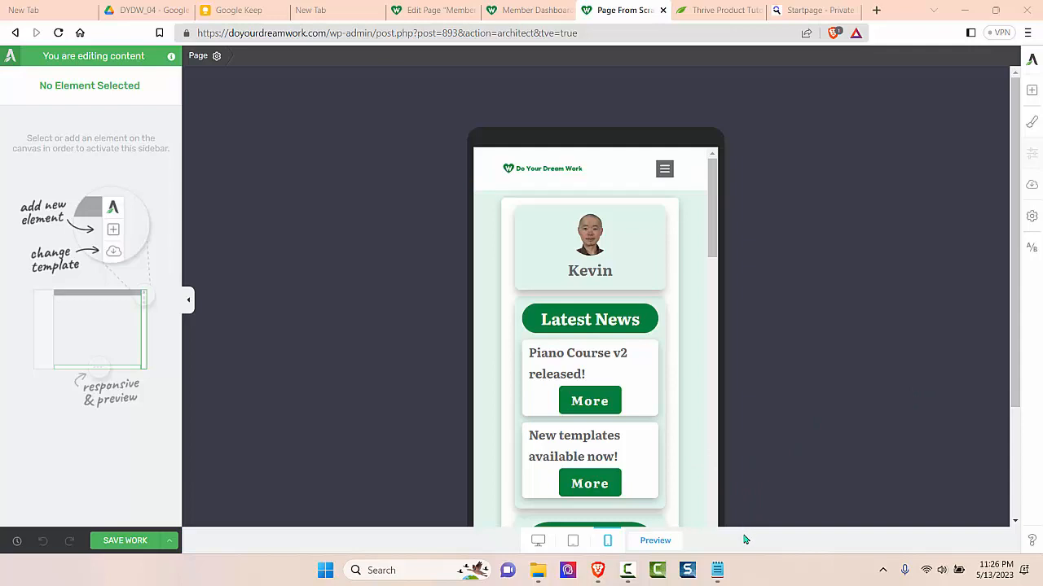
- Examine the reference page's mobile layout against its desktop layout, from the profile box down to the dashboard cards
left_click(538, 541)
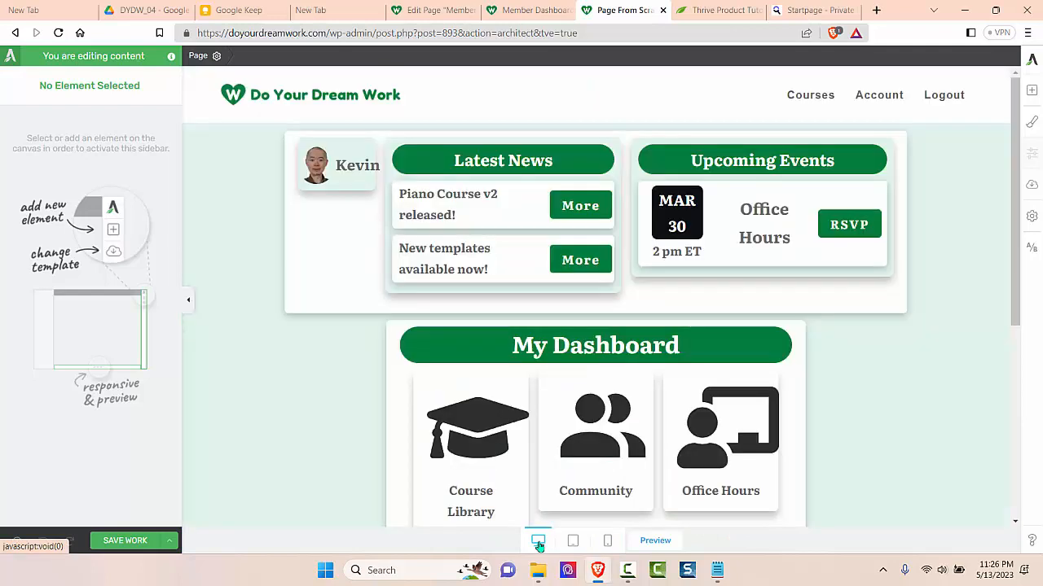
left_click(608, 541)
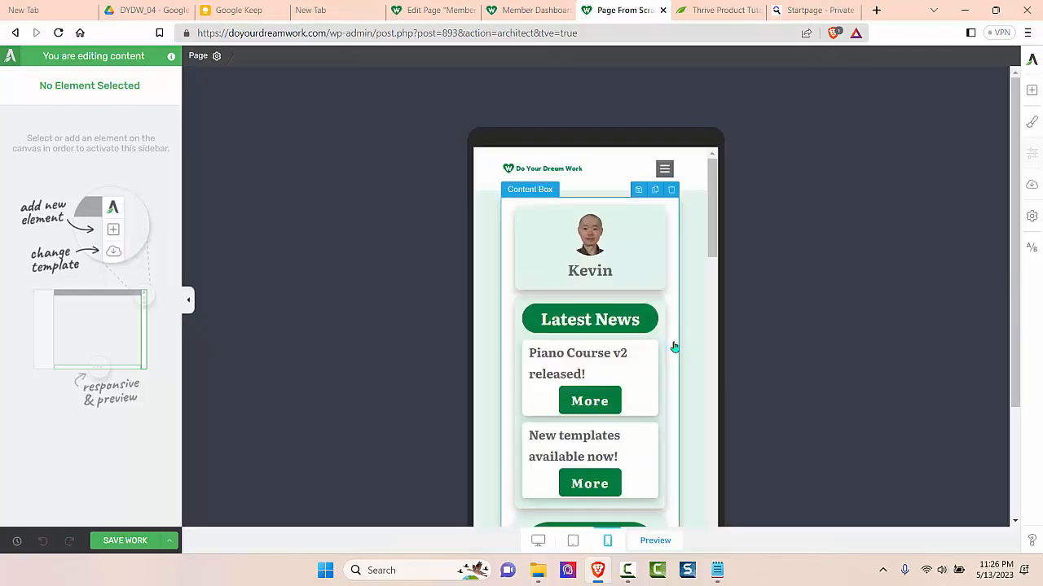
scroll(674, 346, "down", 2)
scroll(675, 347, "down", 5)
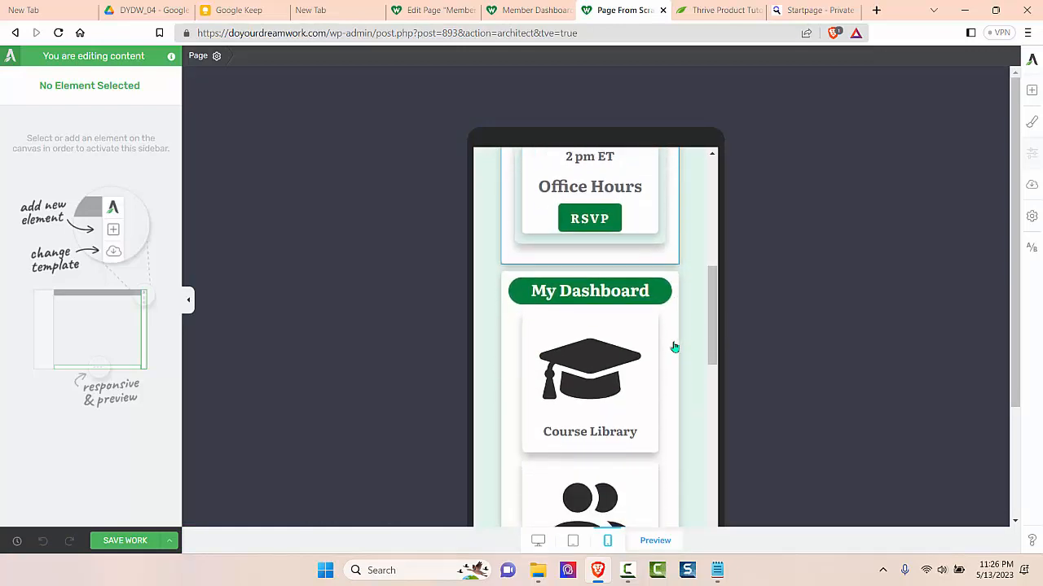
scroll(674, 347, "down", 1)
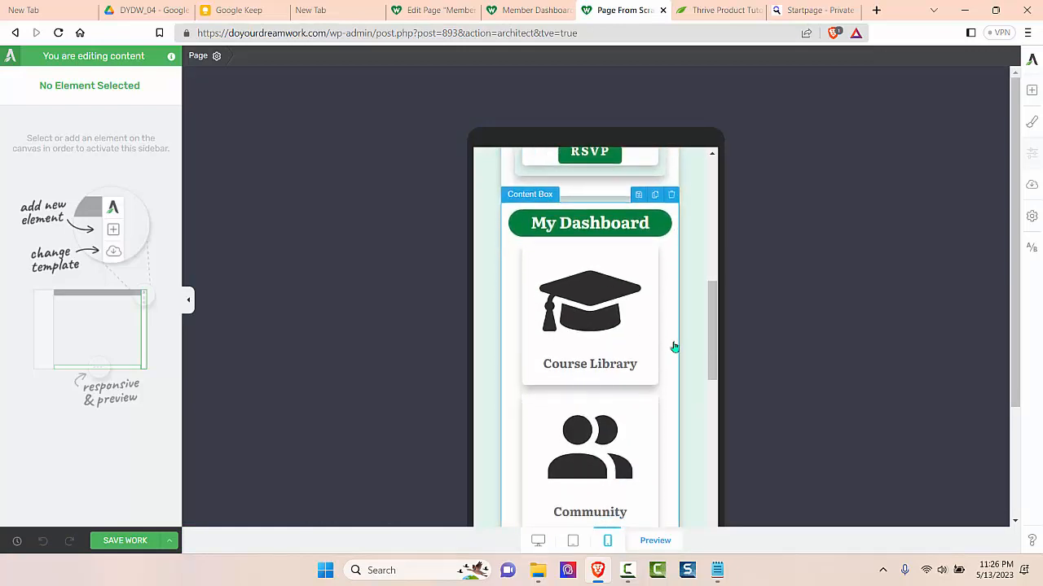
scroll(674, 347, "down", 1)
scroll(674, 347, "down", 3)
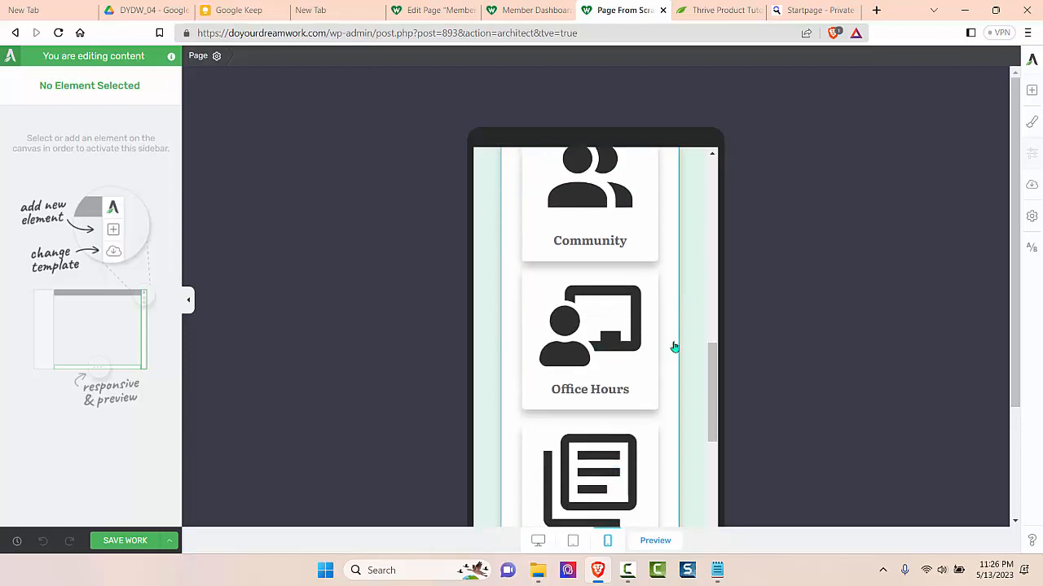
scroll(675, 347, "up", 6)
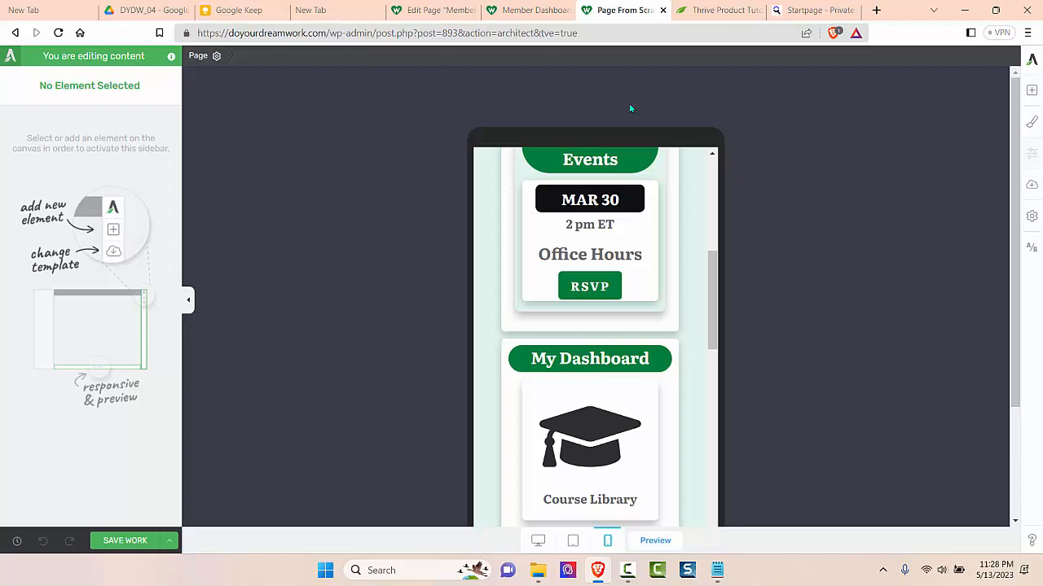
- In the member dashboard's mobile view, set the My Dashboard content box's left and right margins to 40 px
key("ctrl+shift+Tab")
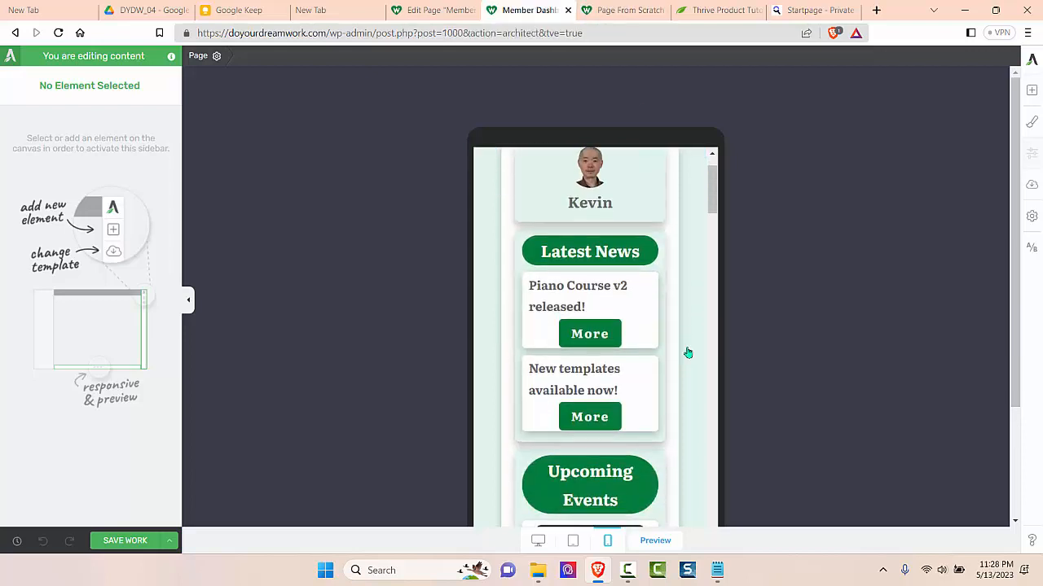
scroll(687, 352, "down", 5)
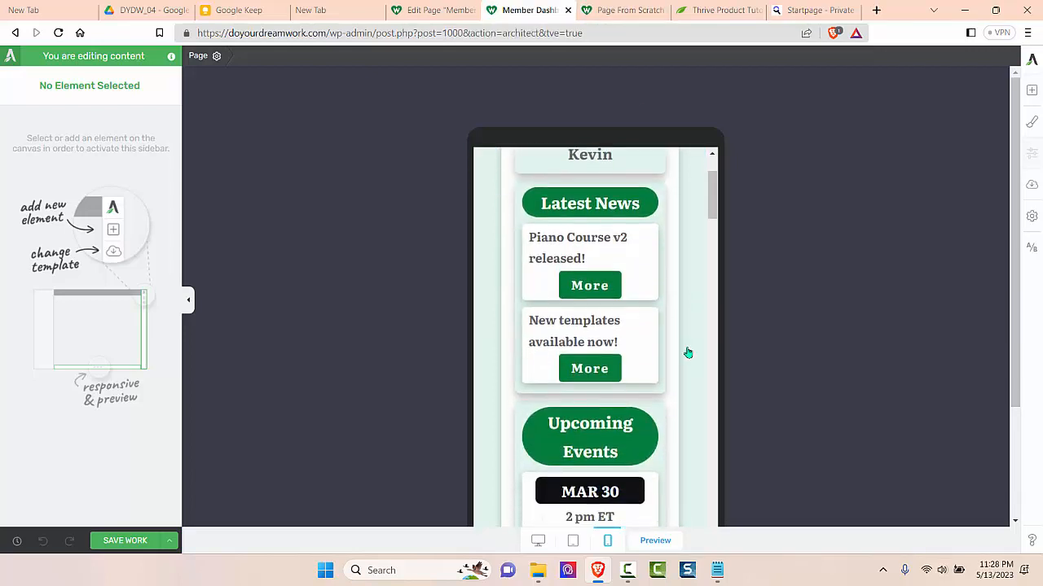
scroll(687, 352, "down", 1)
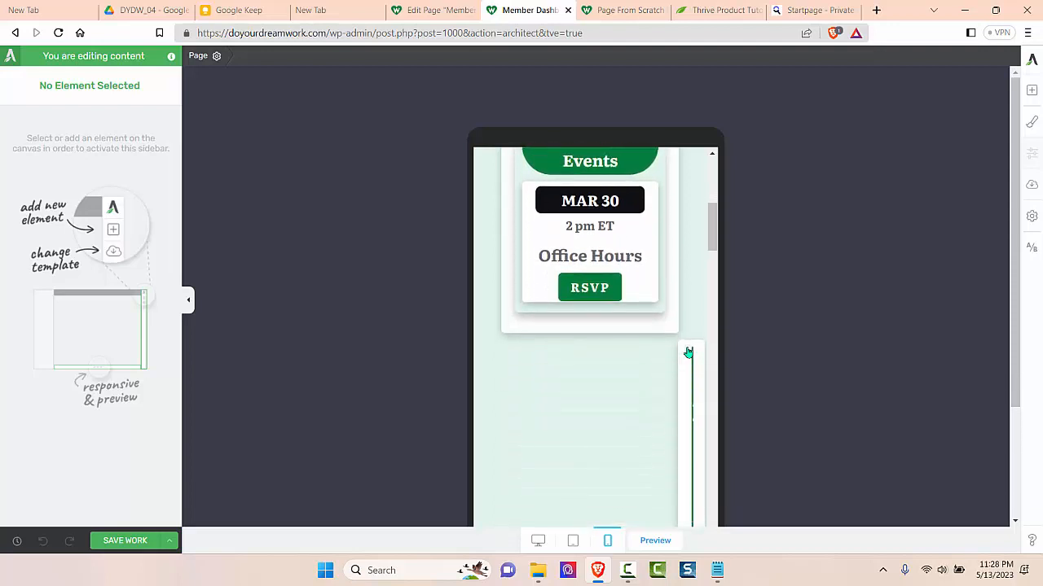
scroll(687, 352, "down", 1)
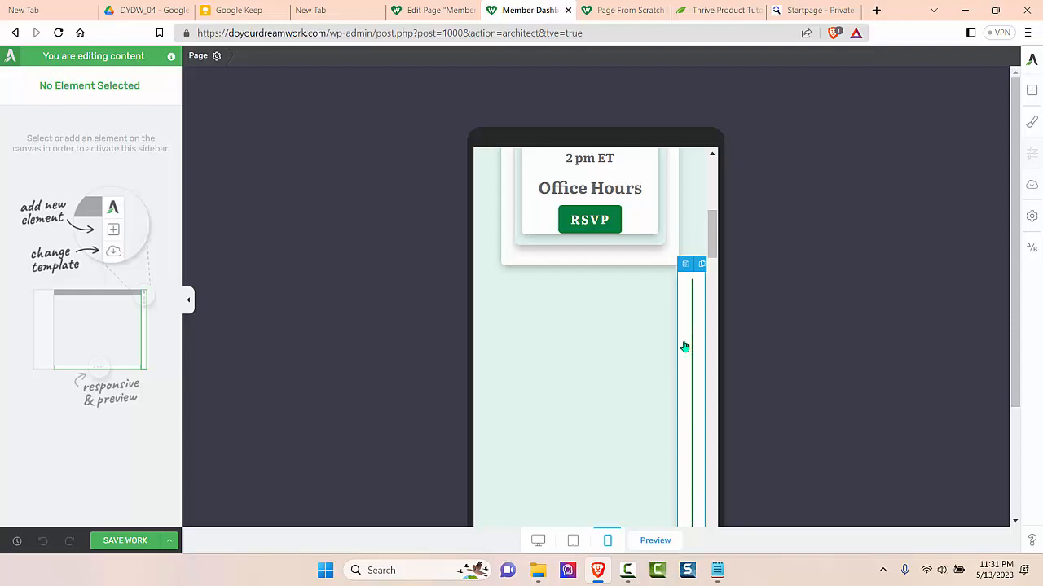
left_click(685, 347)
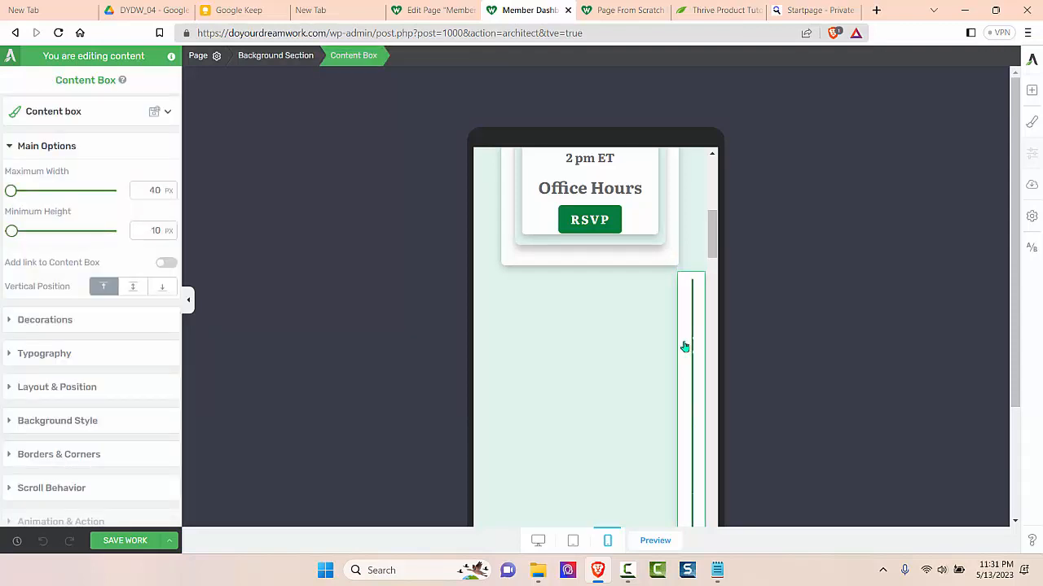
left_click(57, 387)
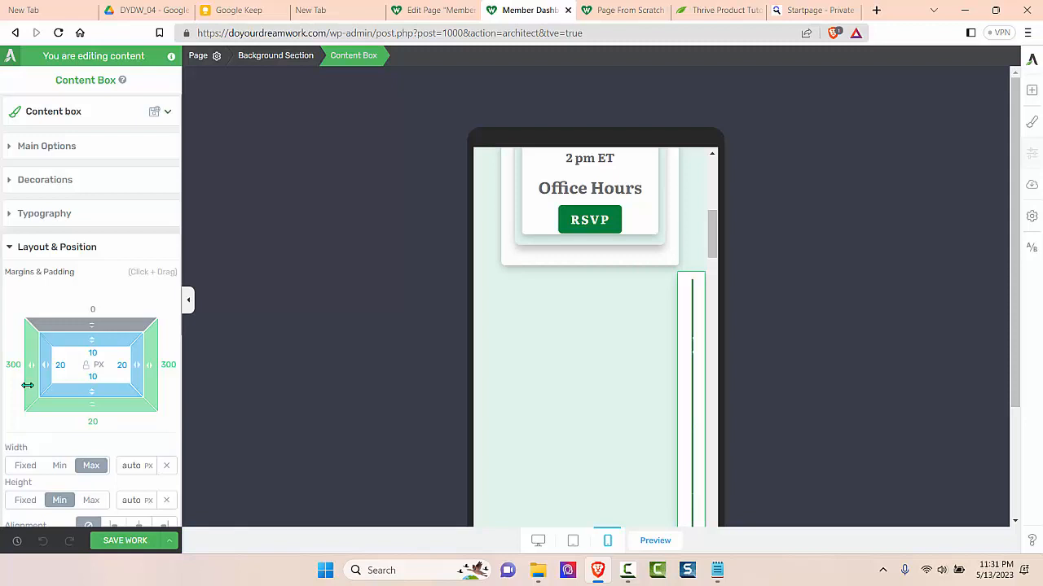
left_click(13, 365)
type("40")
key("Tab")
type("40")
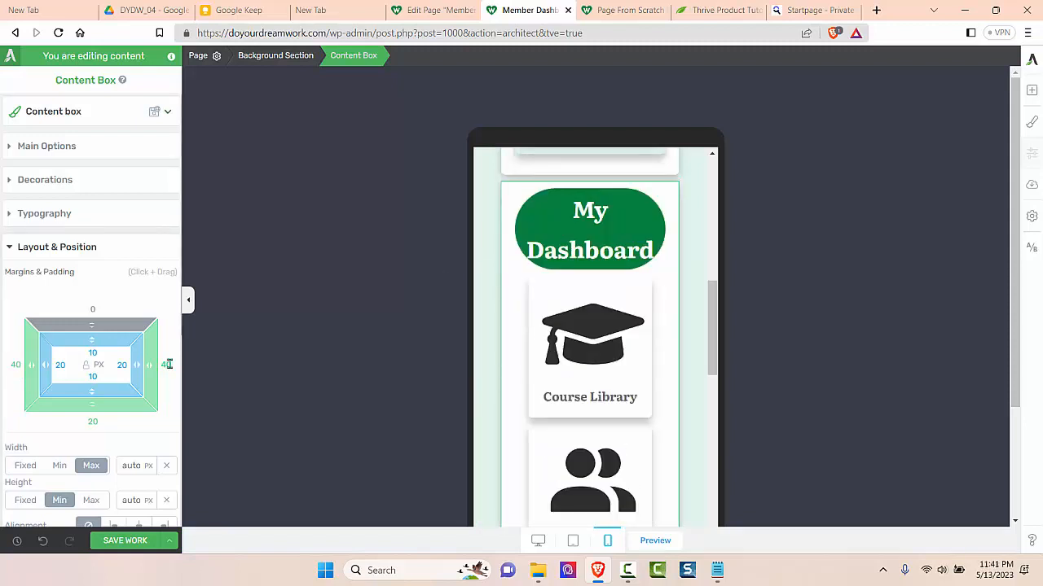
- Set the My Dashboard box's left and right padding and top margin to 10 px, and compare it with the reference page
double_click(61, 365)
type("10")
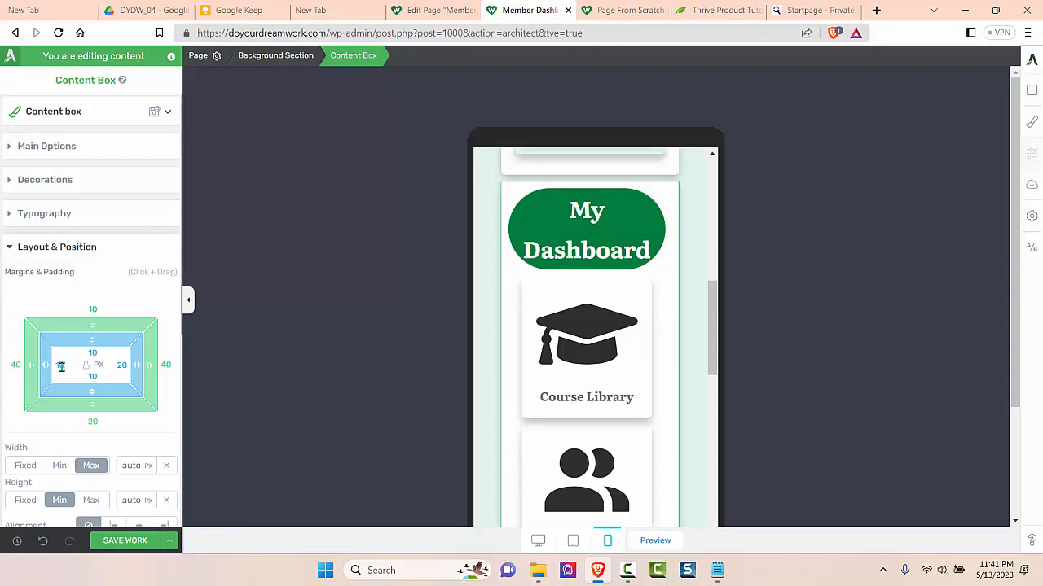
double_click(123, 366)
type("10")
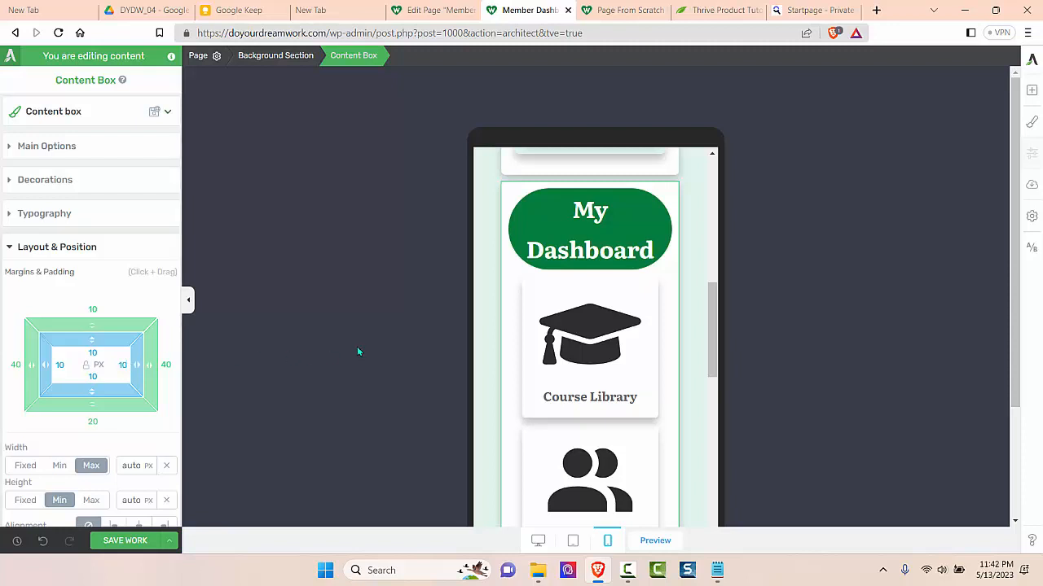
left_click(621, 11)
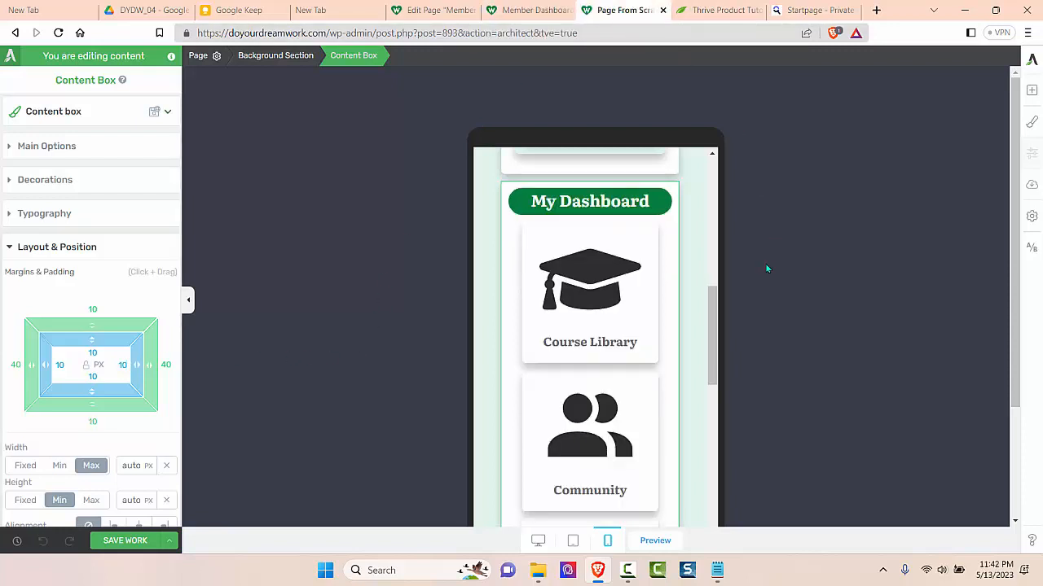
- In the member dashboard's mobile view, set the My Dashboard heading's font size to 24 px
left_click(521, 12)
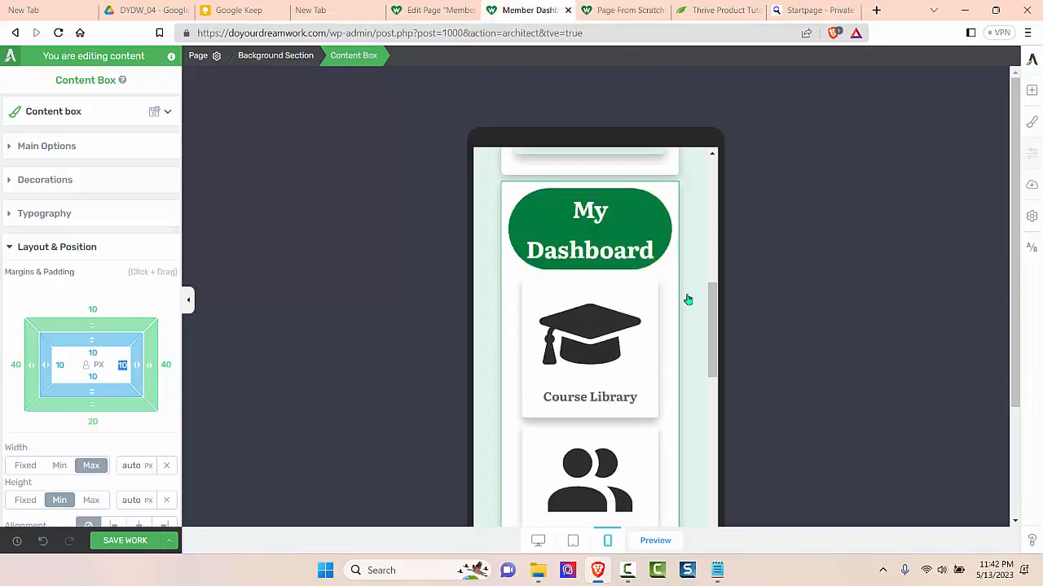
left_click(593, 205)
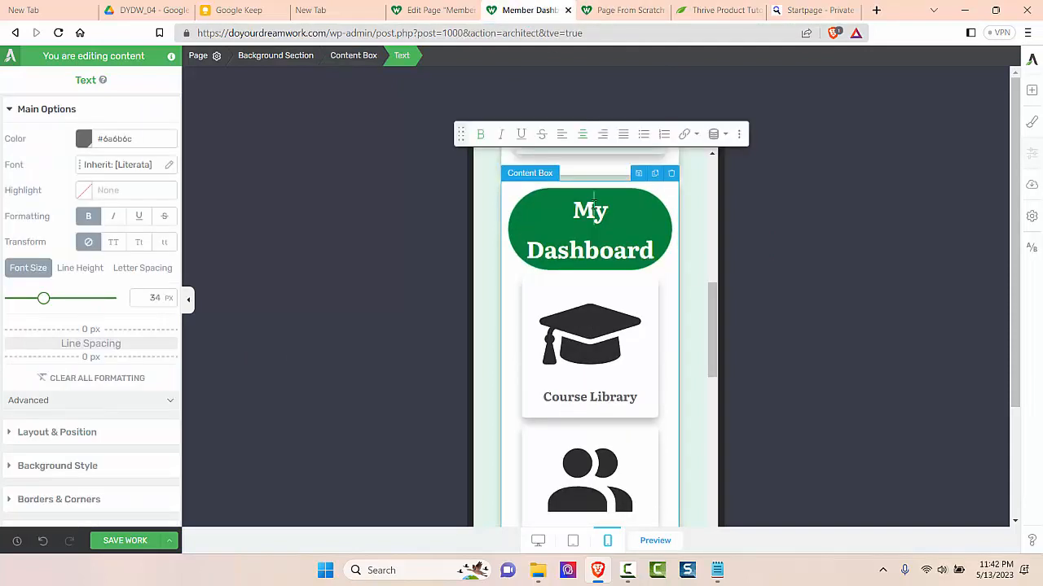
left_click(154, 299)
double_click(155, 298)
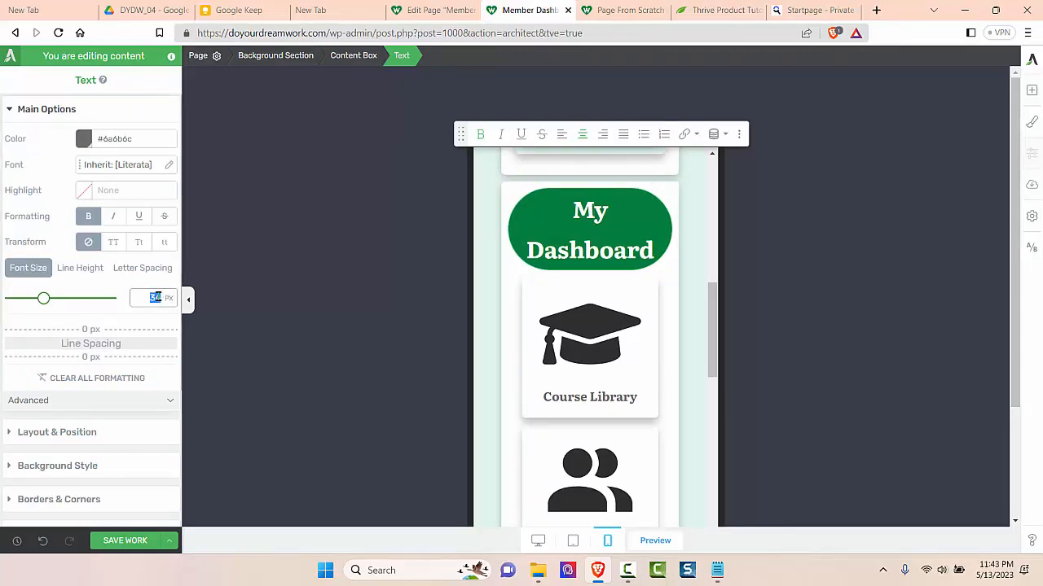
type("24")
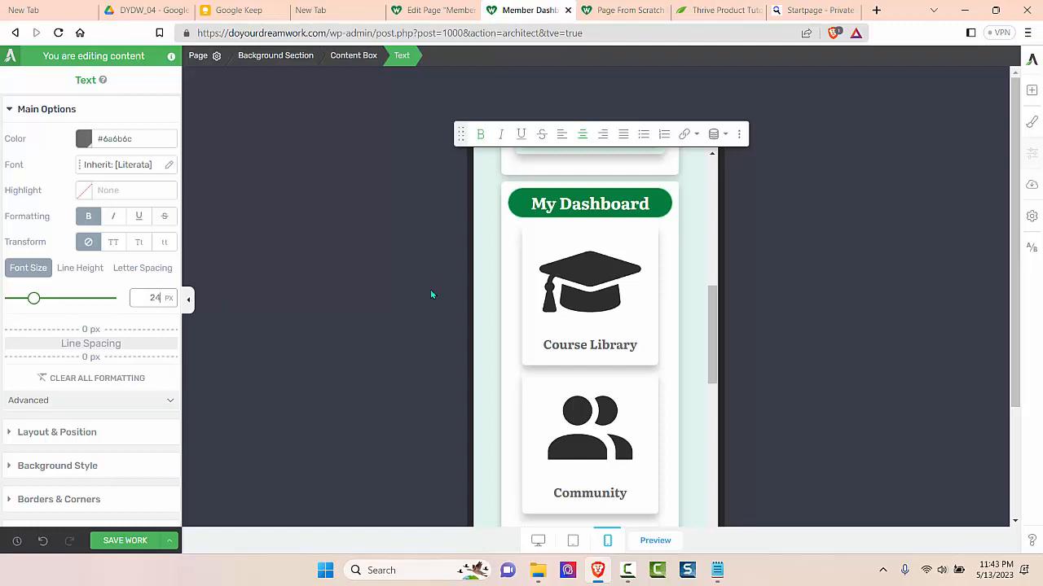
- Review the member dashboard's mobile layout against the reference page, from the dashboard cards back up to the profile box
scroll(701, 287, "down", 3)
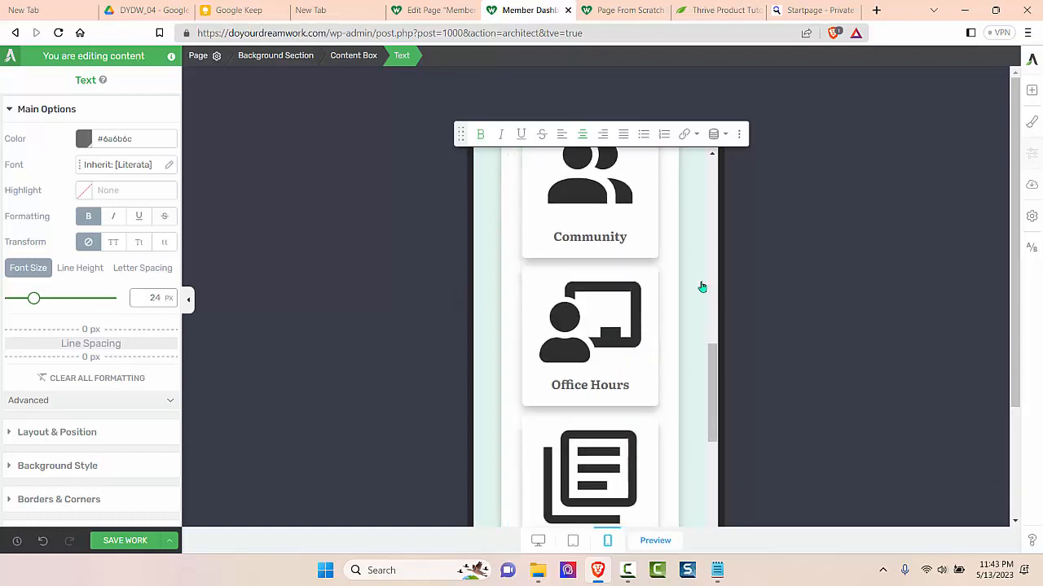
scroll(702, 287, "down", 3)
scroll(700, 286, "up", 5)
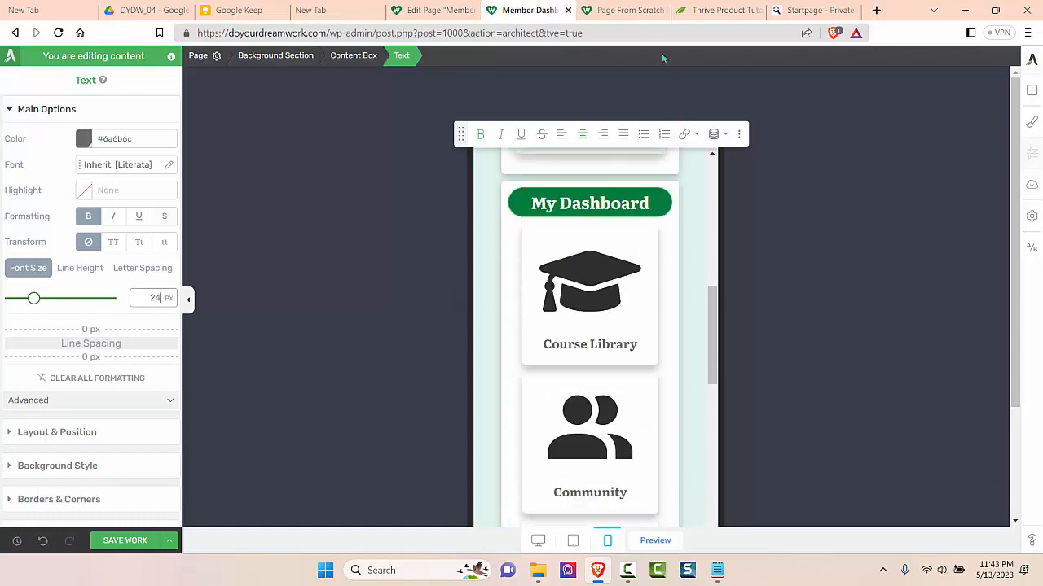
left_click(627, 10)
scroll(689, 265, "down", 1)
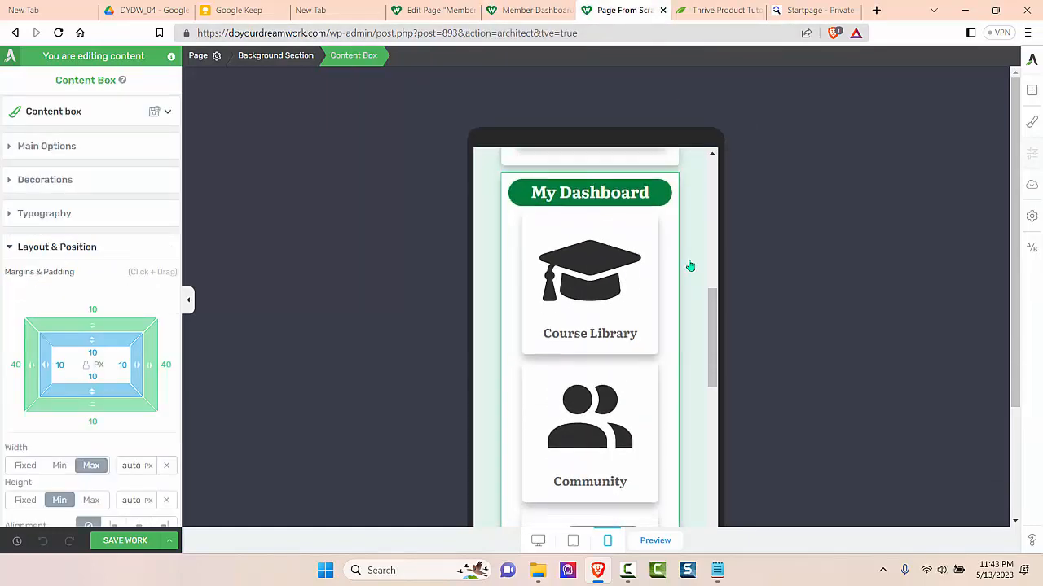
scroll(690, 266, "down", 5)
key("ctrl+shift+Tab")
scroll(702, 304, "up", 2)
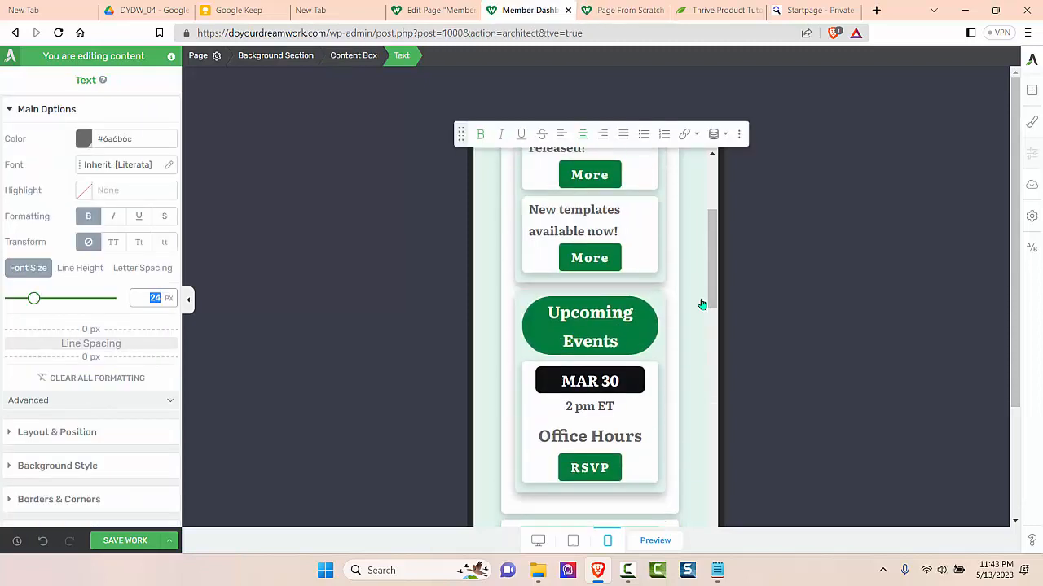
scroll(702, 304, "up", 3)
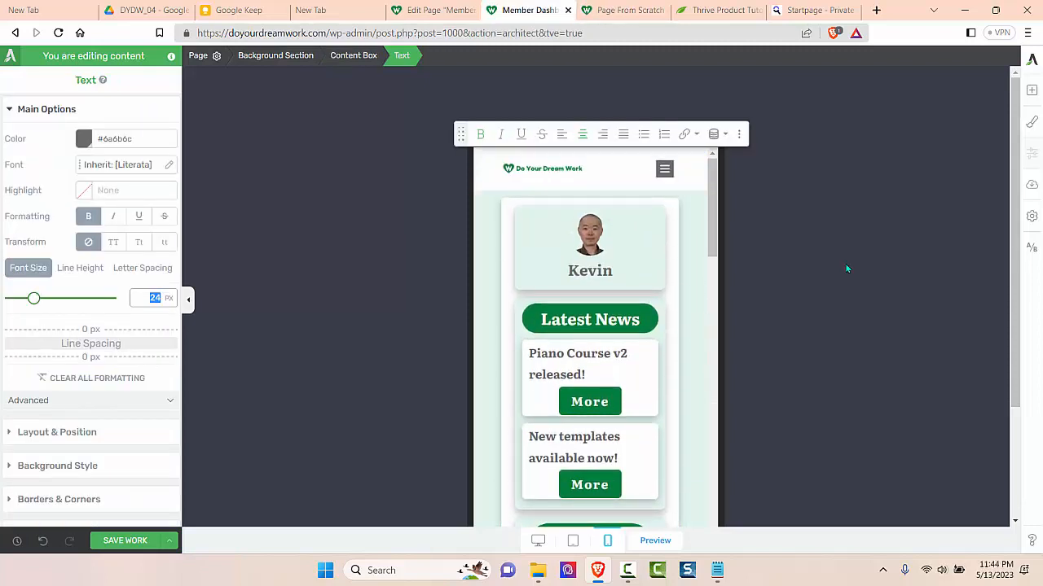
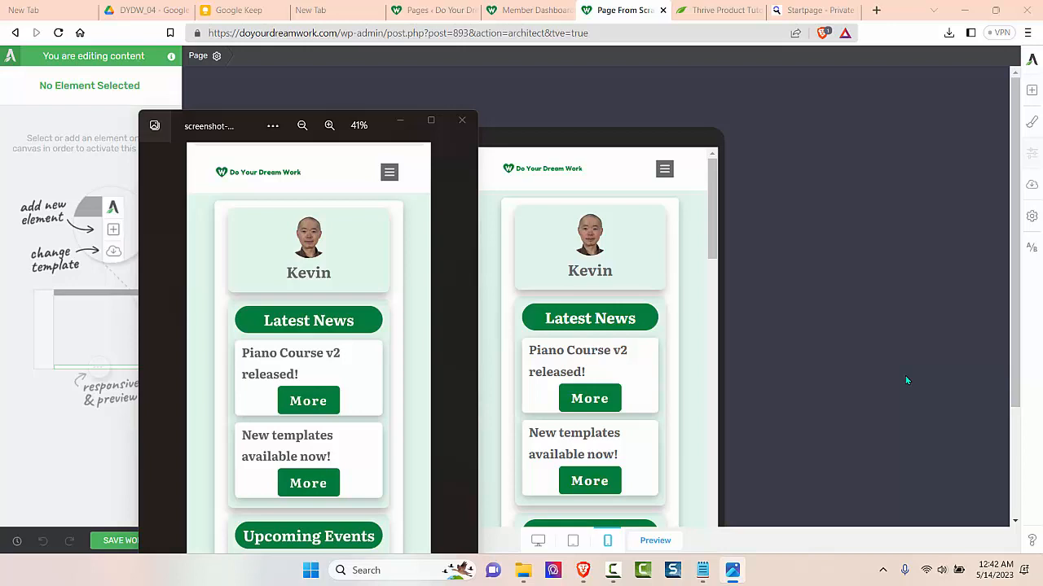
- Compare the mobile screenshot with the reference page's mobile view, section by section from Latest News down to the footer
scroll(705, 366, "down", 3)
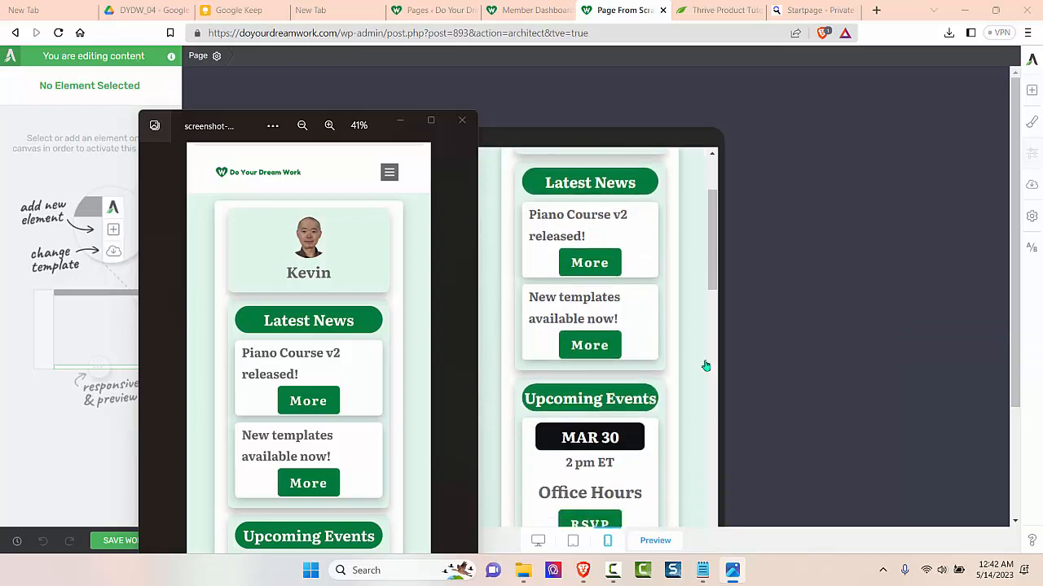
scroll(705, 366, "down", 4)
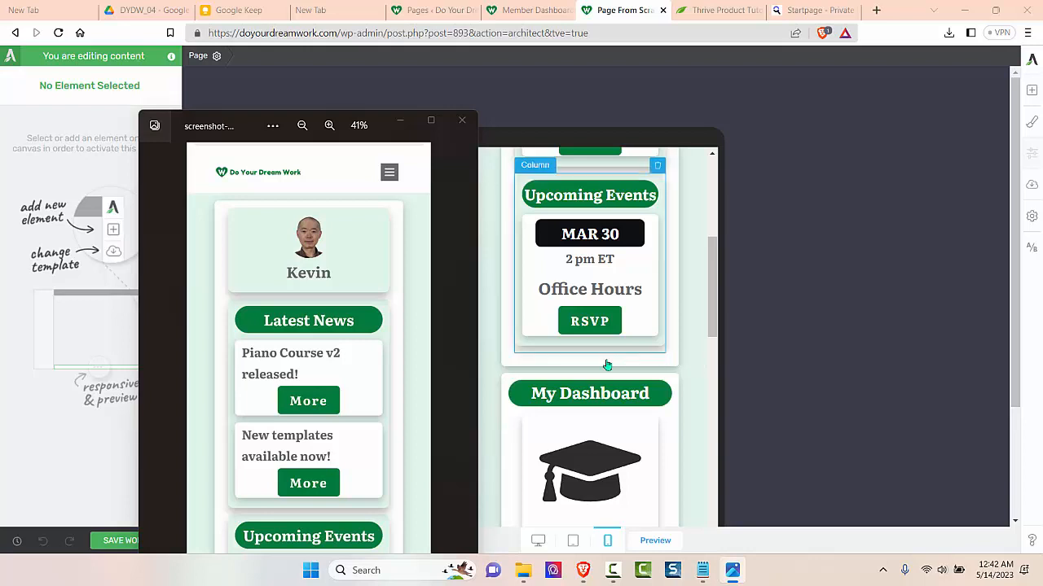
scroll(261, 246, "down", 2)
scroll(245, 314, "down", 4)
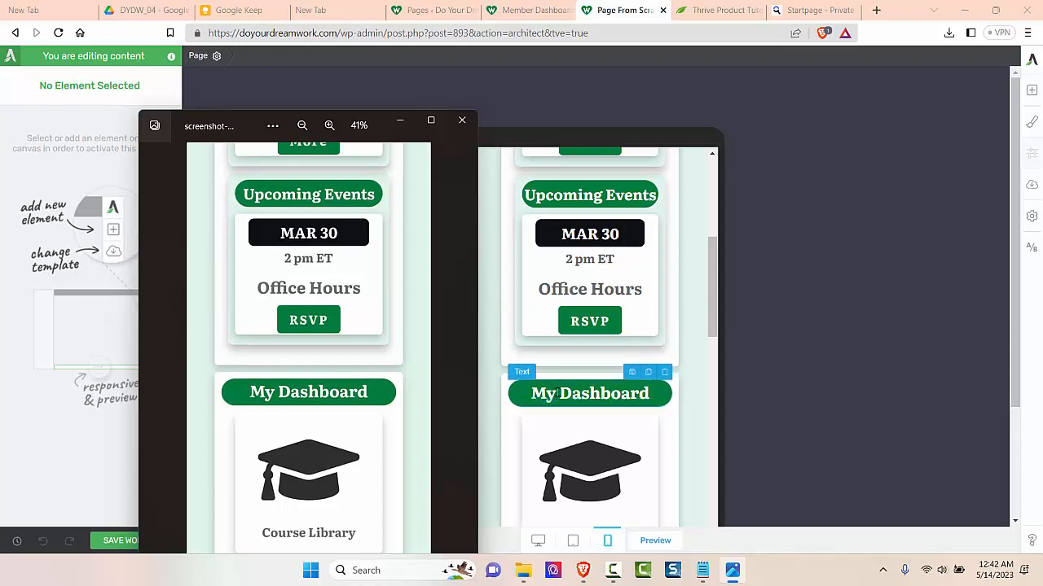
scroll(557, 393, "down", 5)
scroll(557, 393, "up", 1)
scroll(226, 348, "down", 3)
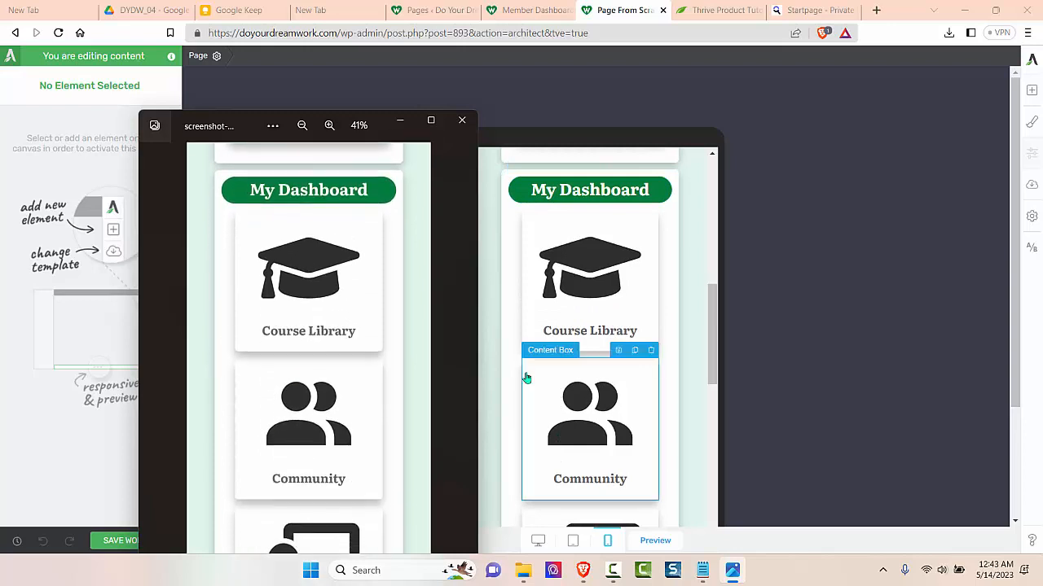
scroll(526, 377, "down", 5)
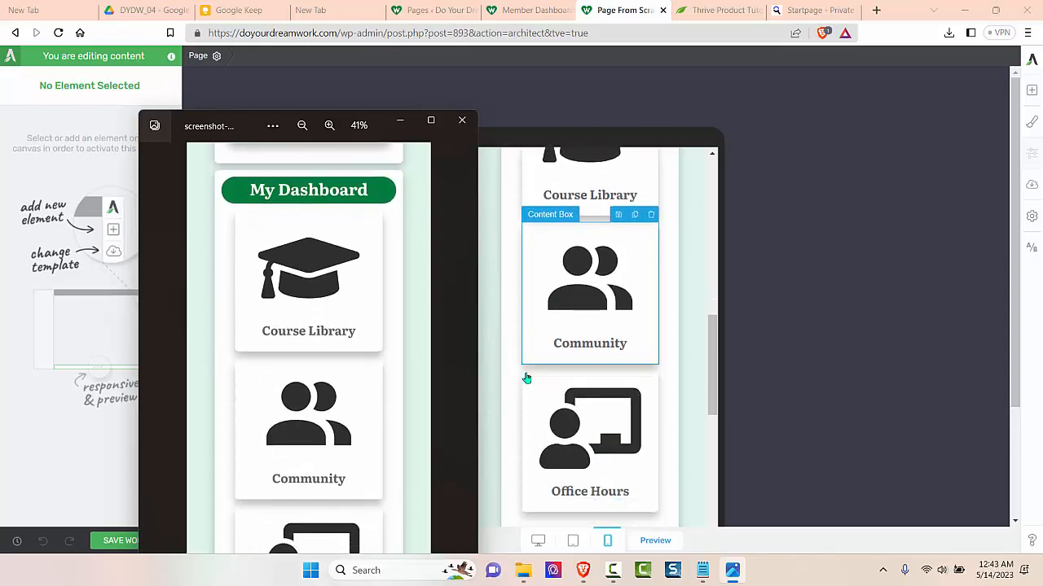
scroll(527, 378, "down", 4)
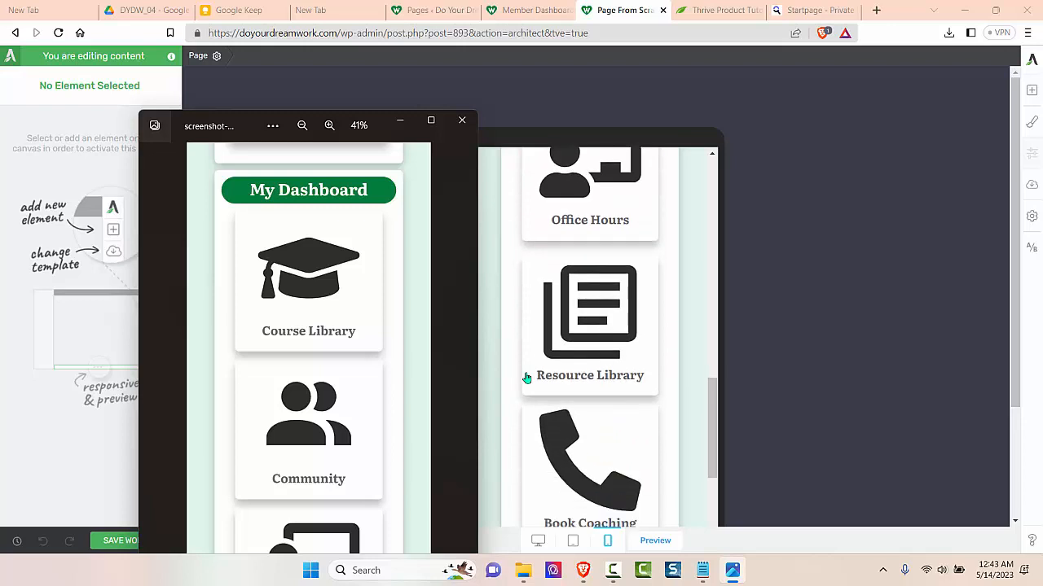
scroll(526, 377, "down", 4)
scroll(231, 342, "down", 2)
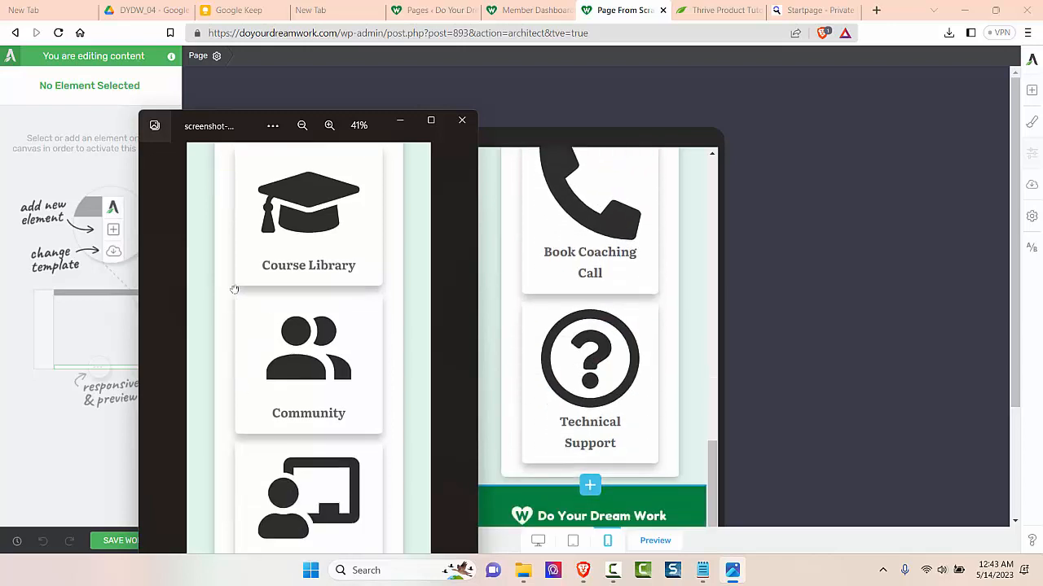
scroll(229, 371, "down", 7)
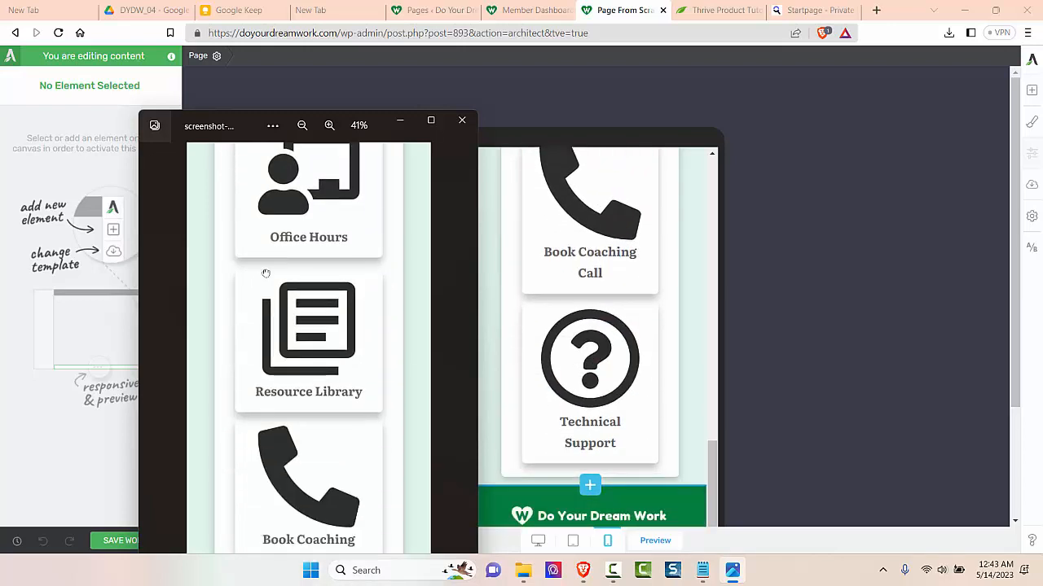
scroll(253, 342, "down", 4)
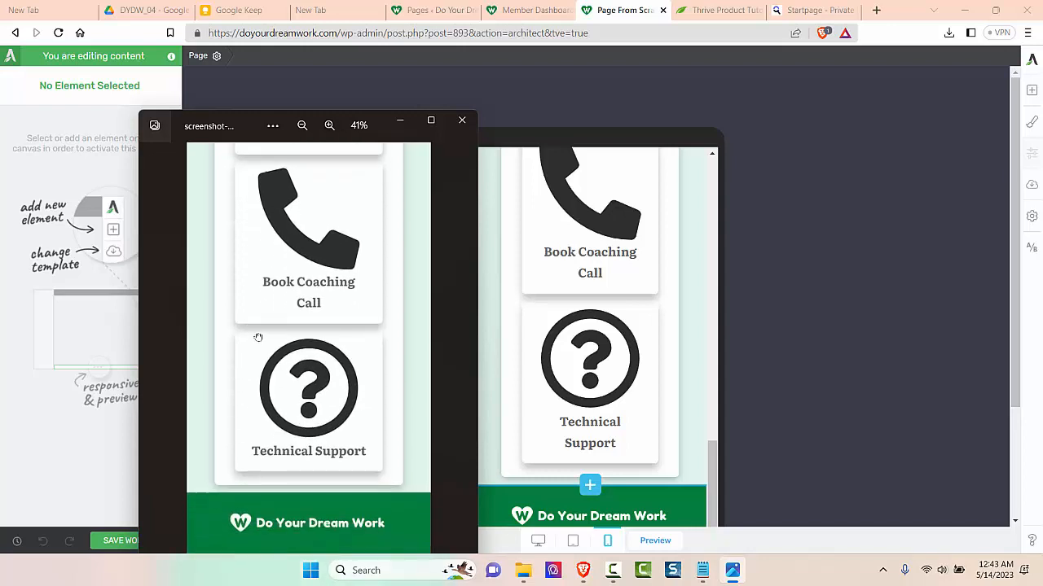